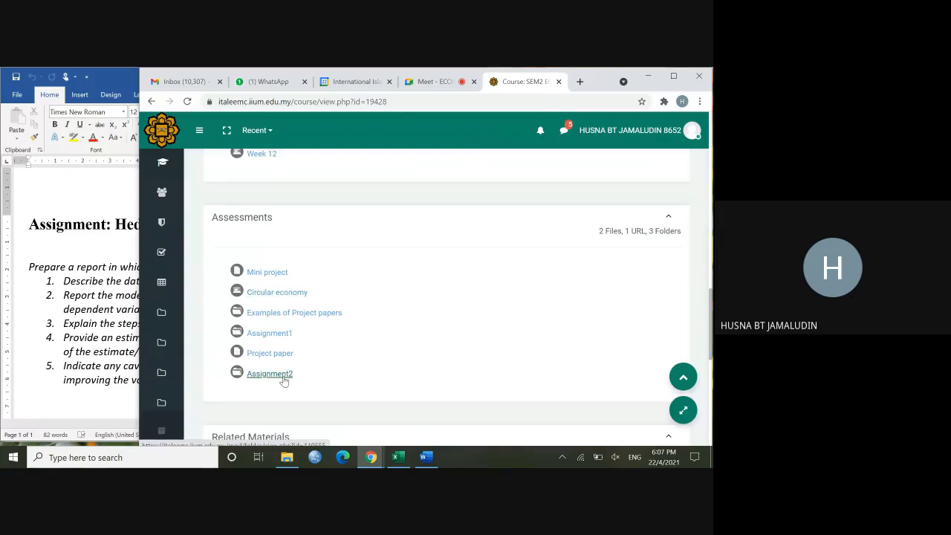
Step: Open the Assignment2 folder on the course page and read the hedonic price assignment brief in Word
{"action": "left_click", "coordinate": [283, 379]}
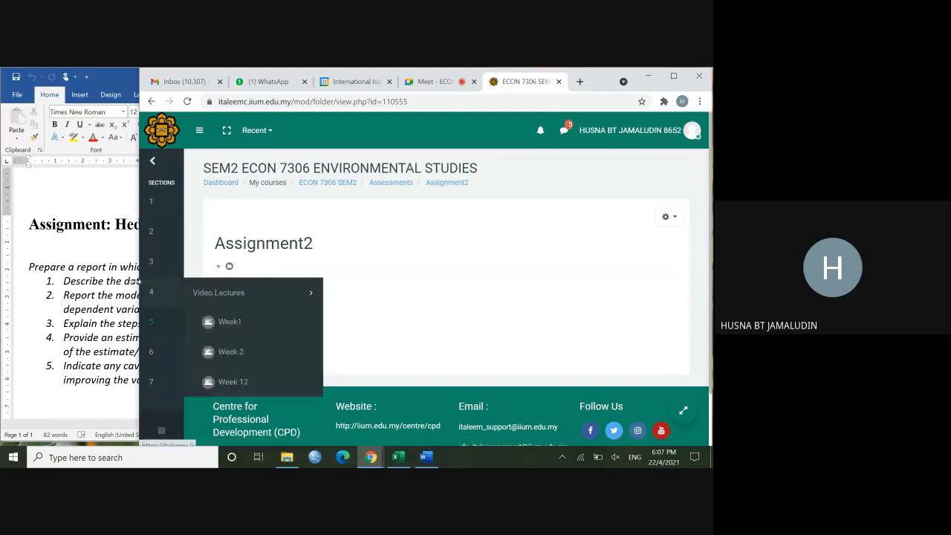
{"action": "left_click", "coordinate": [57, 273]}
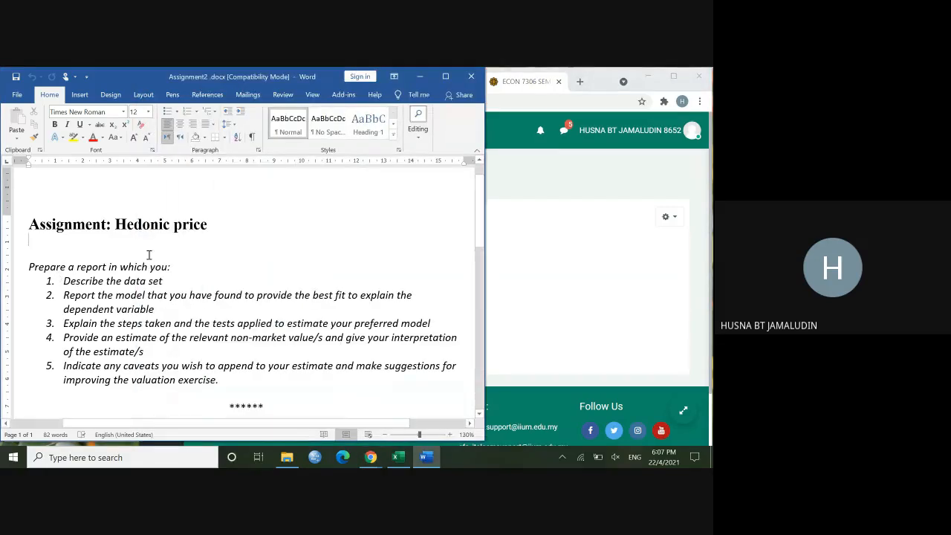
{"action": "scroll", "coordinate": [191, 240], "scroll_direction": "down", "scroll_amount": 1}
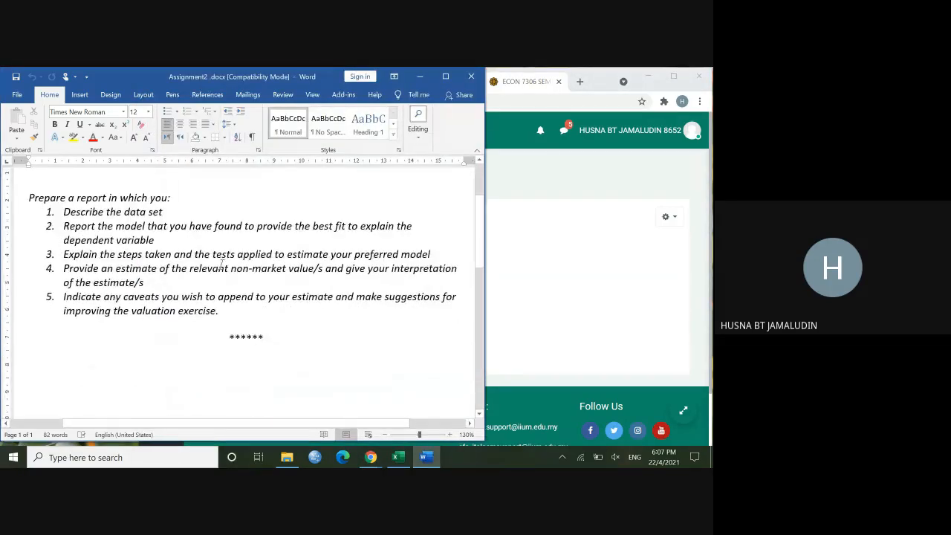
{"action": "scroll", "coordinate": [216, 262], "scroll_direction": "up", "scroll_amount": 1}
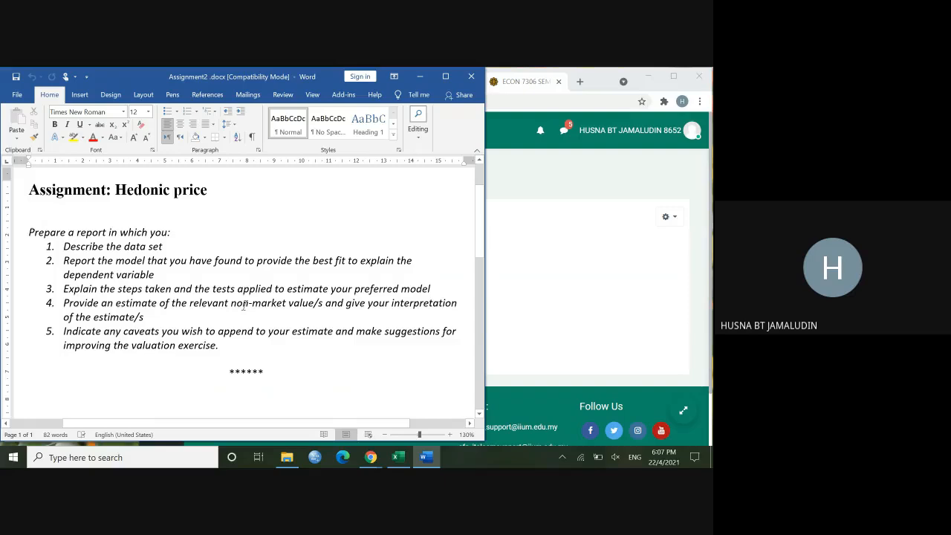
{"action": "left_click", "coordinate": [685, 308]}
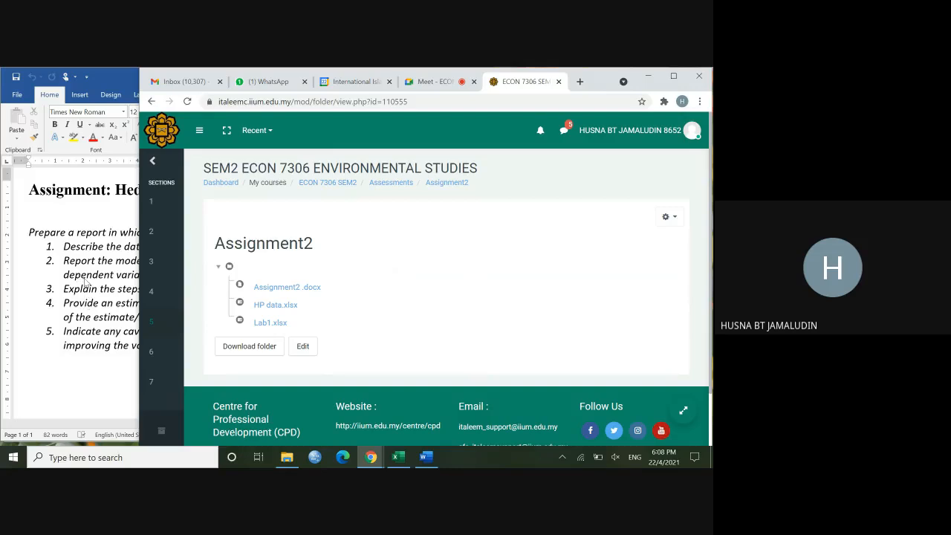
Step: Minimize Word and the browser so the Assignment2 folder shows beside the Lab1.xlsx workbook, and widen the workbook window
{"action": "left_click", "coordinate": [86, 283]}
{"action": "left_click", "coordinate": [419, 76]}
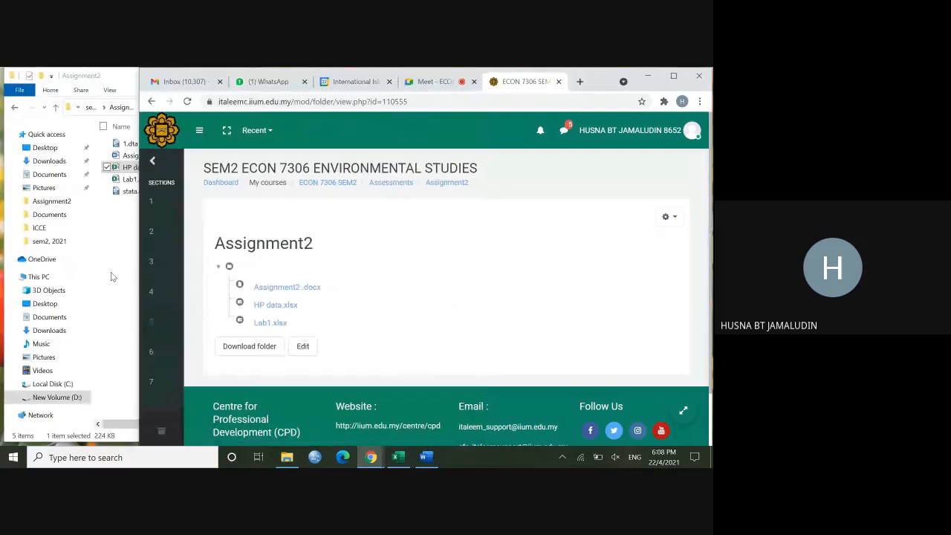
{"action": "left_click", "coordinate": [108, 287]}
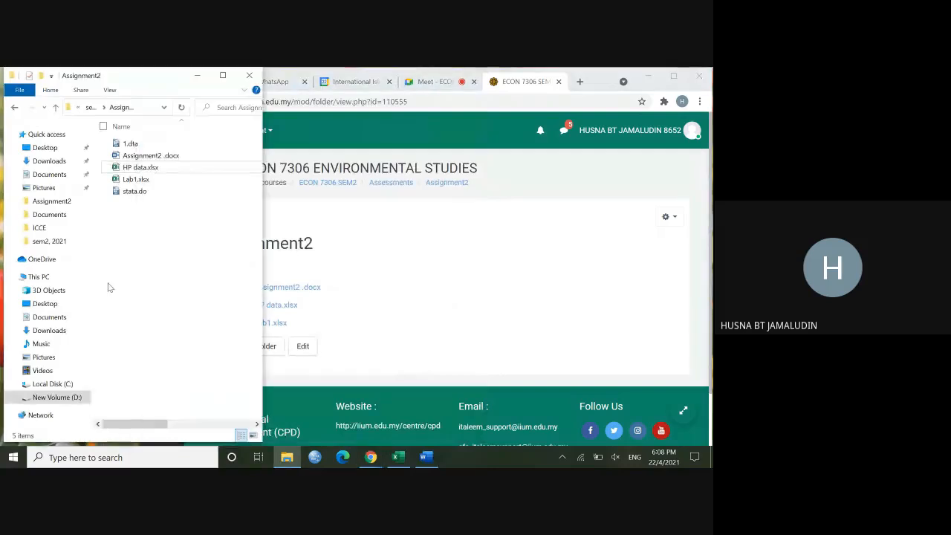
{"action": "left_click", "coordinate": [195, 75]}
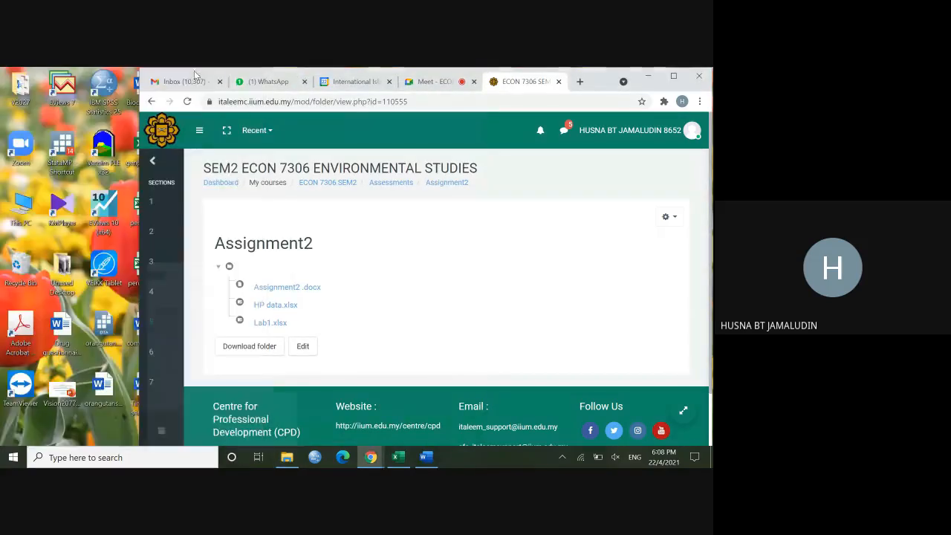
{"action": "left_click", "coordinate": [290, 460]}
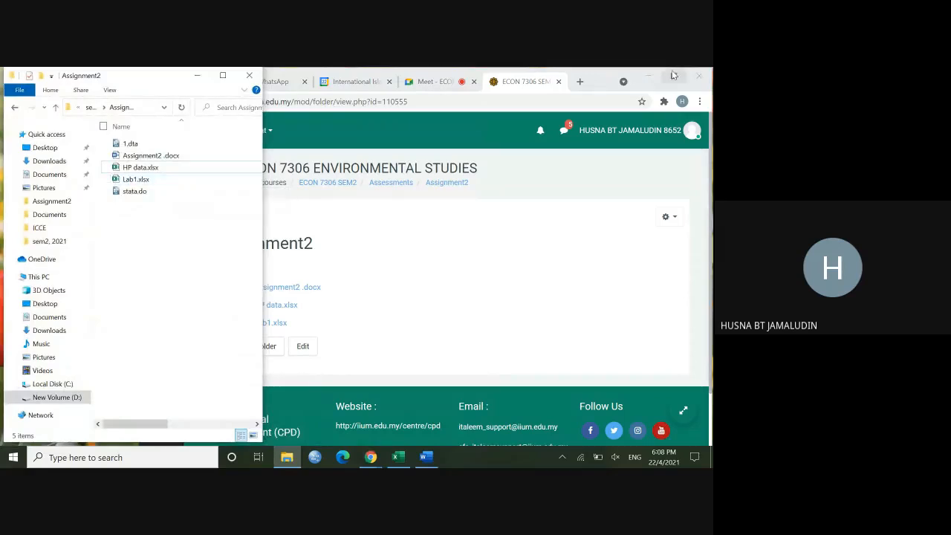
{"action": "left_click", "coordinate": [648, 80]}
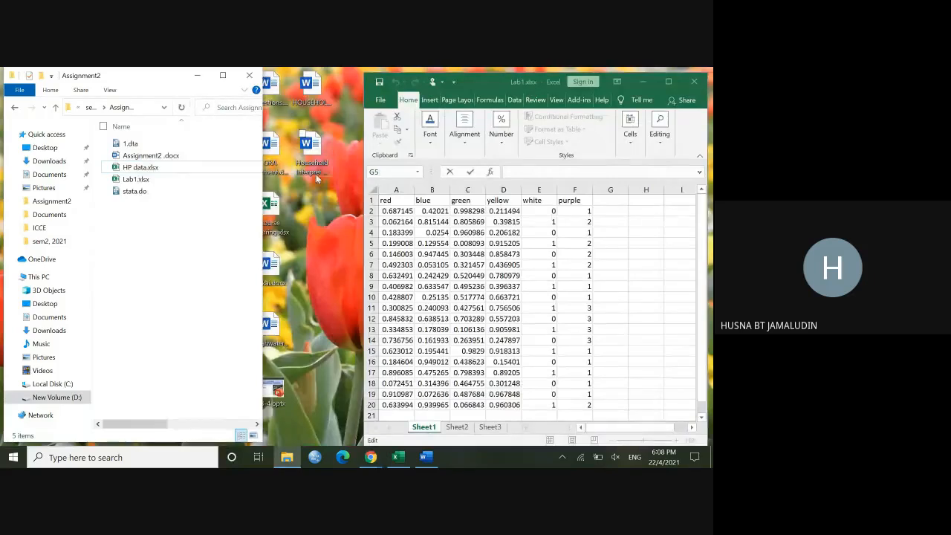
{"action": "left_click_drag", "start_coordinate": [363, 143], "coordinate": [292, 139]}
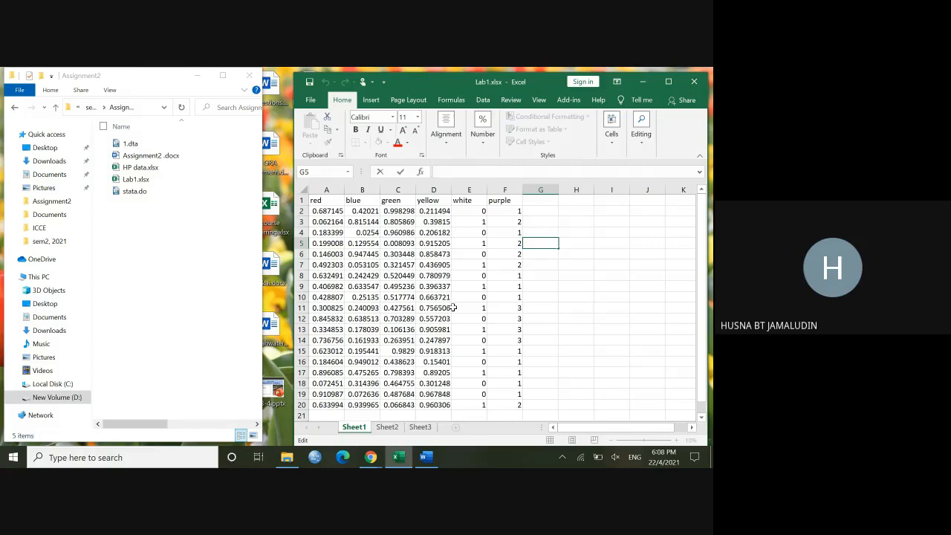
Step: Minimize the Assignment2 folder window, launch Stata from the desktop and move its window away from the screen edge
{"action": "left_click", "coordinate": [194, 73]}
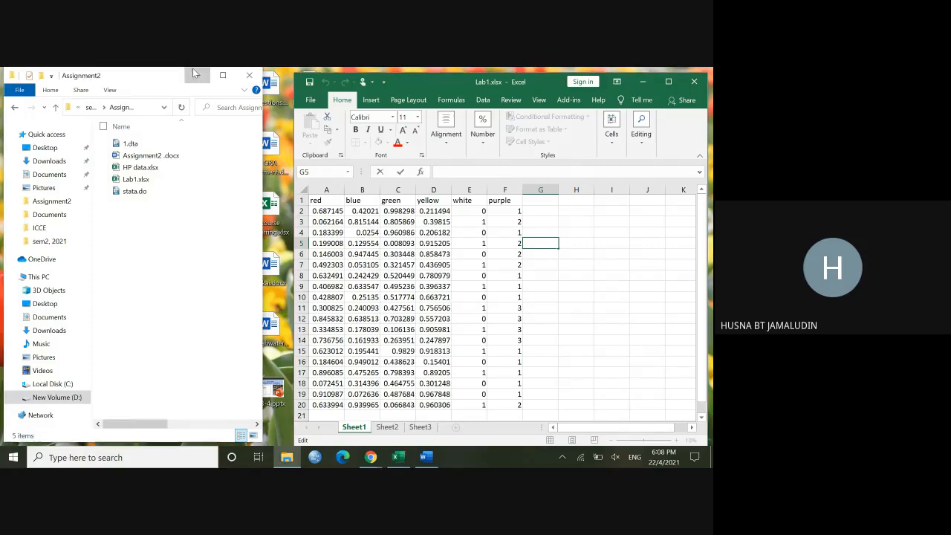
{"action": "left_click", "coordinate": [196, 75]}
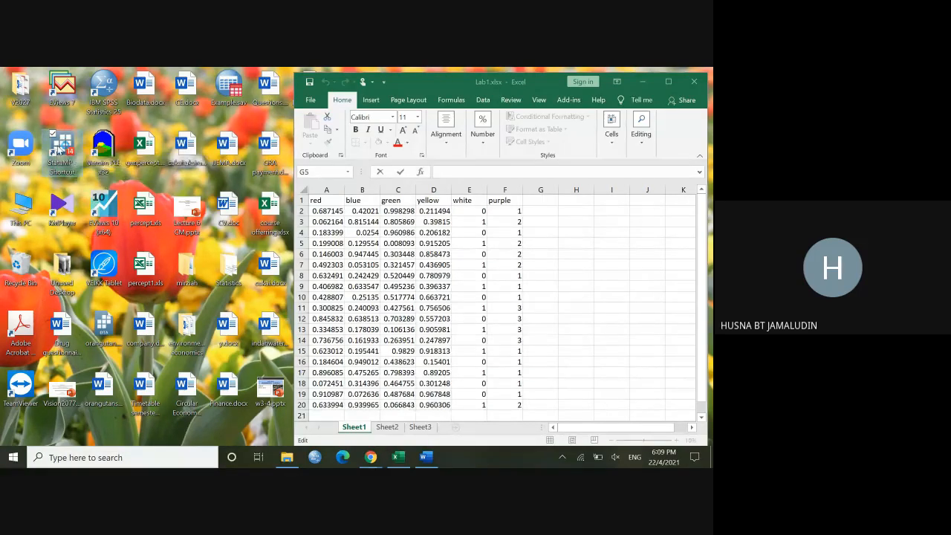
{"action": "double_click", "coordinate": [58, 148]}
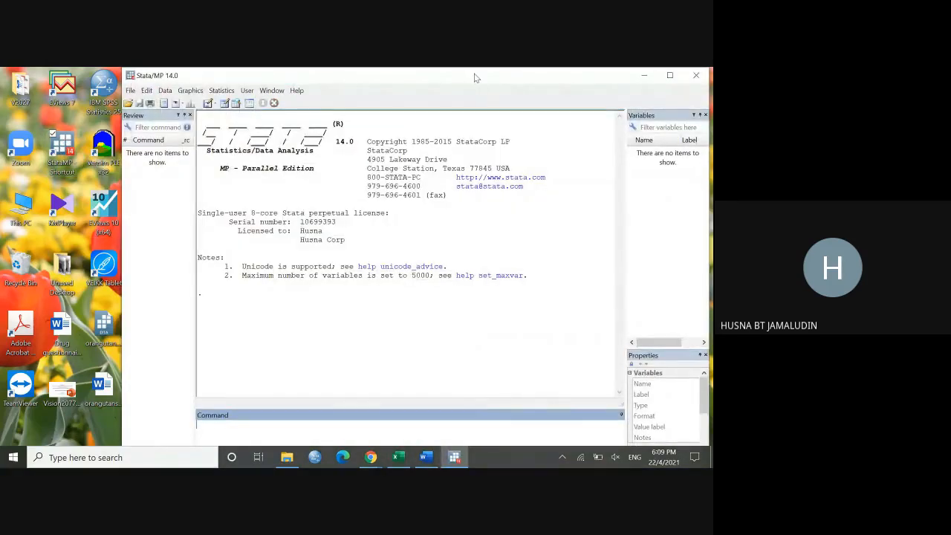
{"action": "left_click_drag", "start_coordinate": [479, 80], "coordinate": [363, 82]}
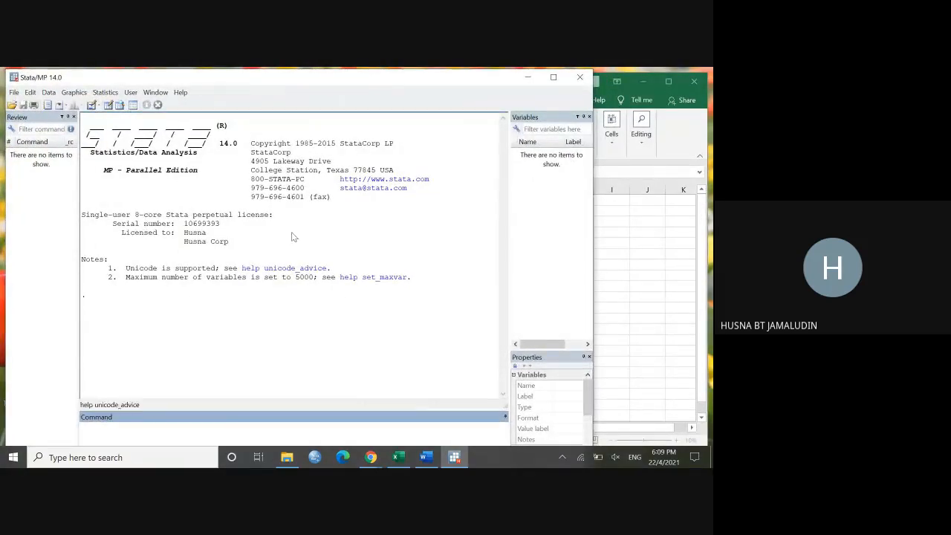
Step: Open stata.do from the Assignment2 folder in Stata's Do-file Editor and bring the editor to the front
{"action": "left_click", "coordinate": [288, 461]}
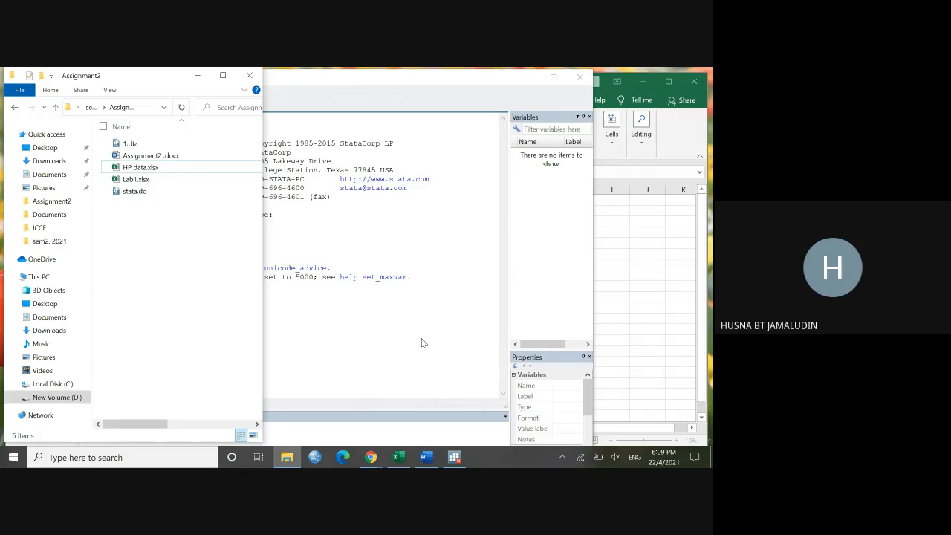
{"action": "left_click", "coordinate": [421, 341]}
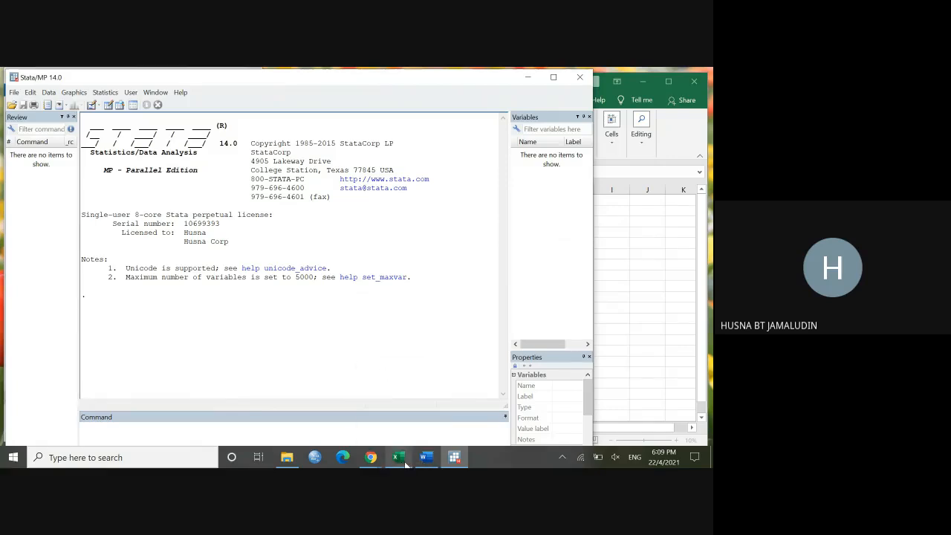
{"action": "mouse_move", "coordinate": [401, 462]}
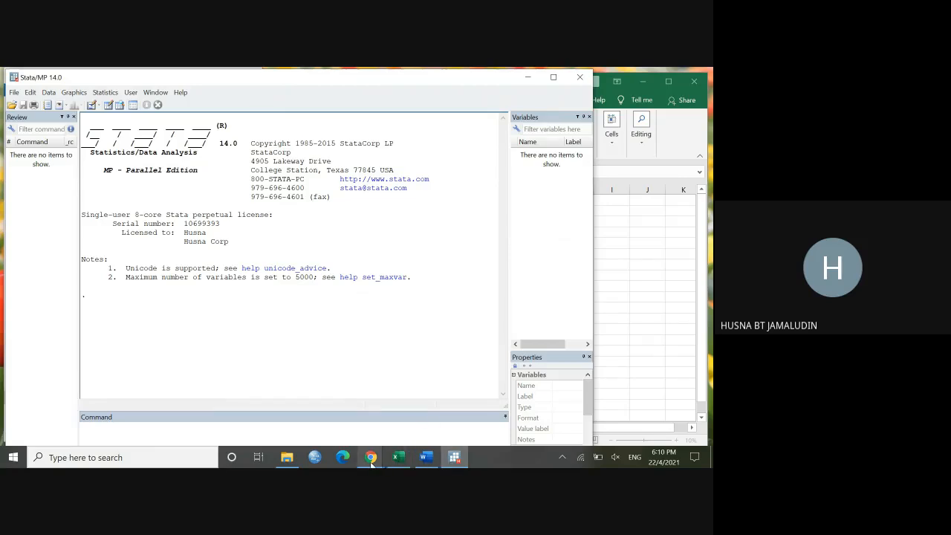
{"action": "left_click", "coordinate": [287, 457]}
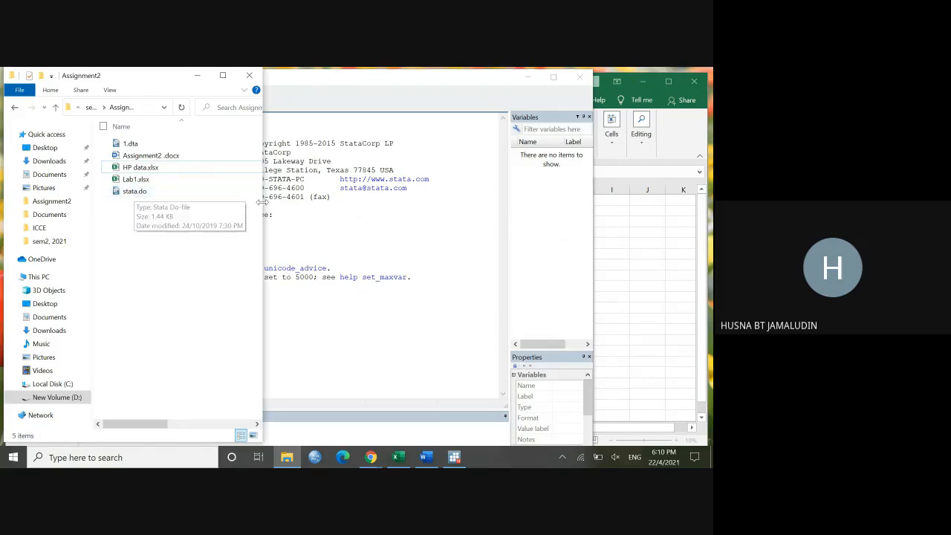
{"action": "left_click_drag", "start_coordinate": [262, 203], "coordinate": [211, 202]}
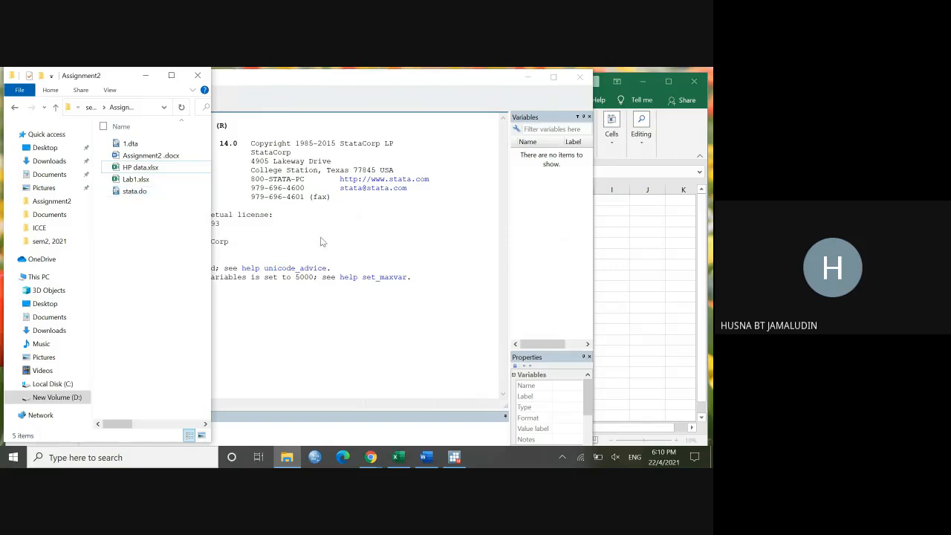
{"action": "left_click", "coordinate": [141, 195]}
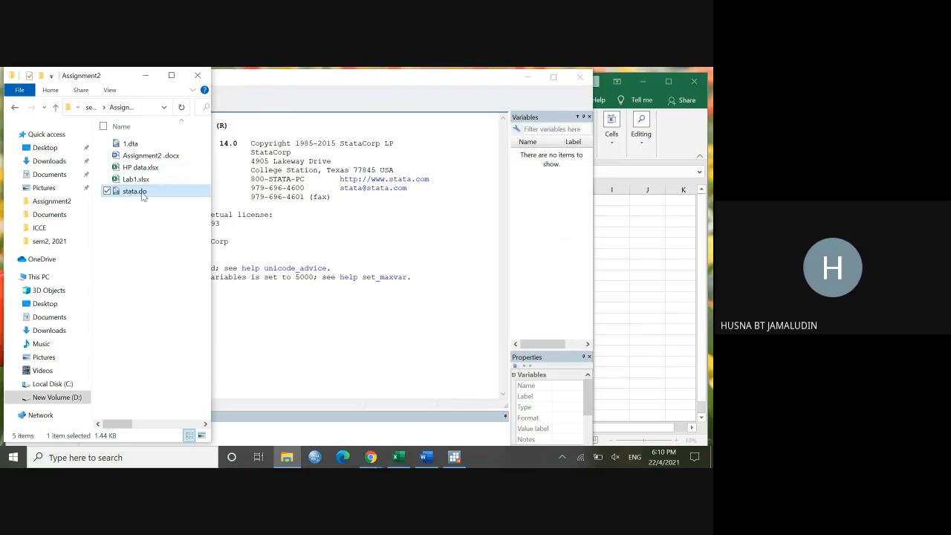
{"action": "left_click_drag", "start_coordinate": [143, 195], "coordinate": [331, 234]}
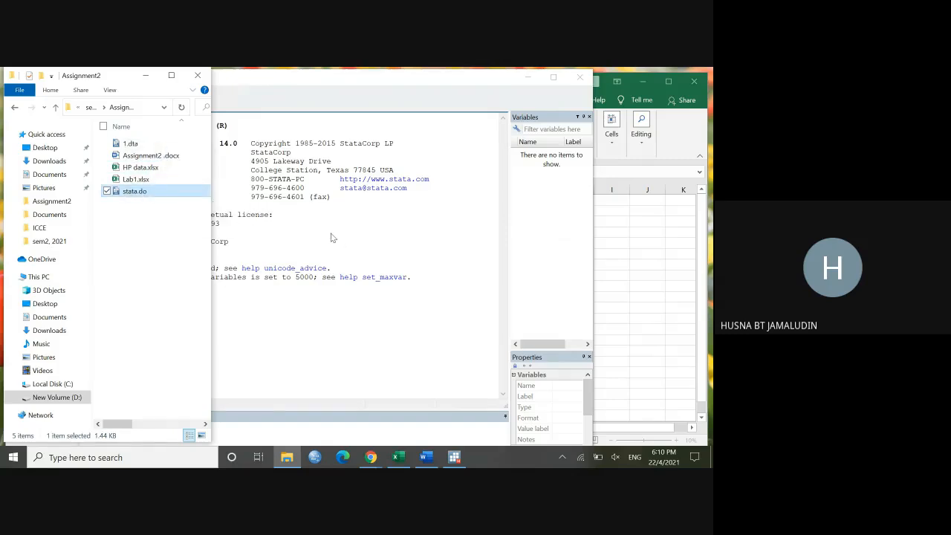
{"action": "left_click", "coordinate": [263, 81]}
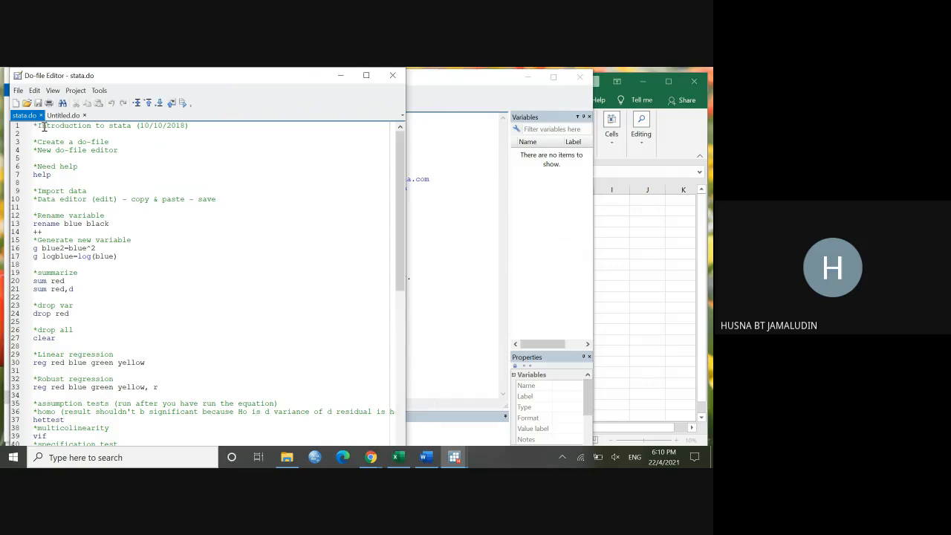
Step: Minimize the stata.do editor, create a new blank do-file and place its window beside Stata's Review and Results areas
{"action": "left_click", "coordinate": [343, 77]}
{"action": "left_click", "coordinate": [286, 99]}
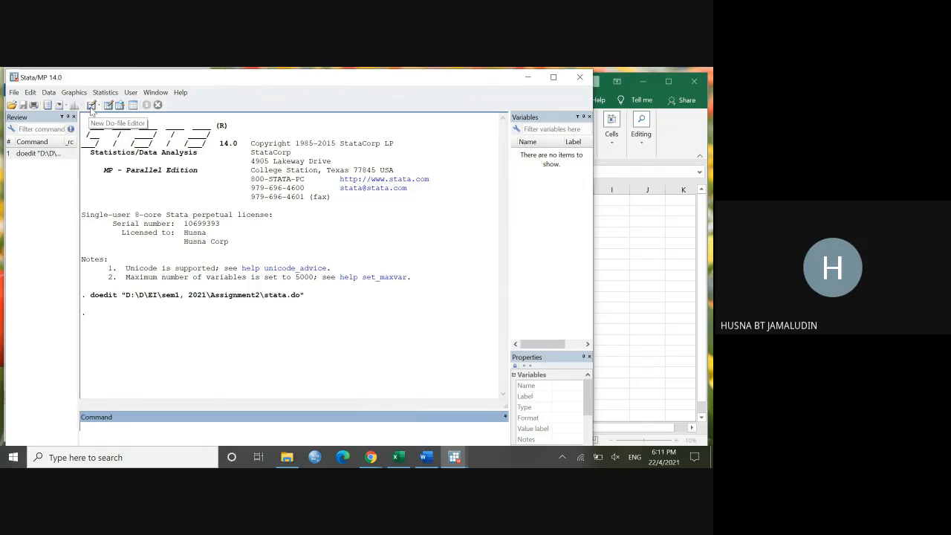
{"action": "left_click", "coordinate": [89, 108]}
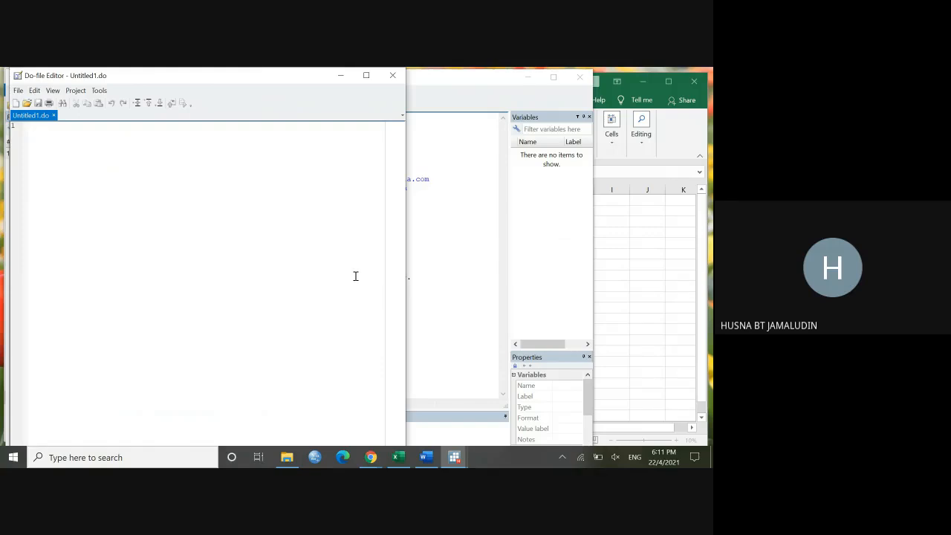
{"action": "left_click_drag", "start_coordinate": [234, 81], "coordinate": [539, 87]}
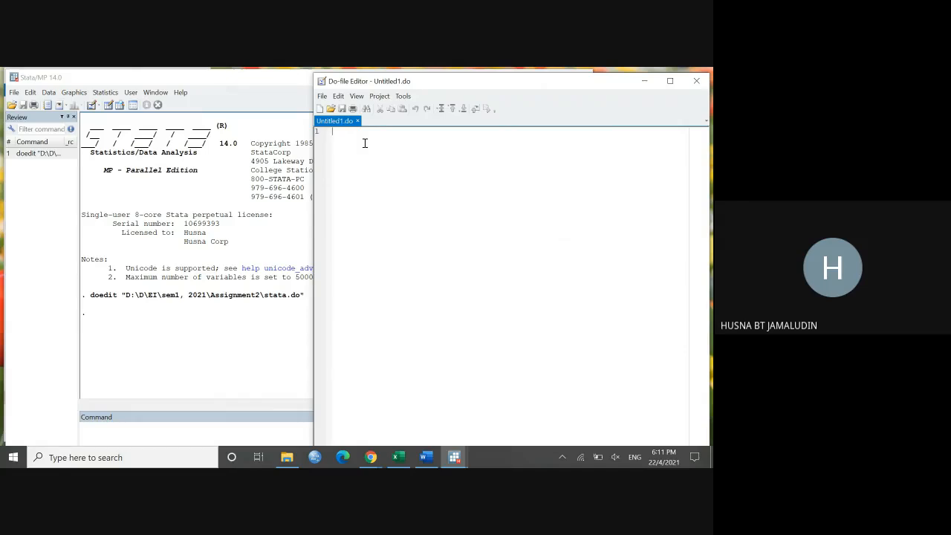
Step: Enter the comment "*introduction to stata (22/4/2021)" as the first line of the new do-file
{"action": "type", "text": "*"}
{"action": "type", "text": "introduction to stata"}
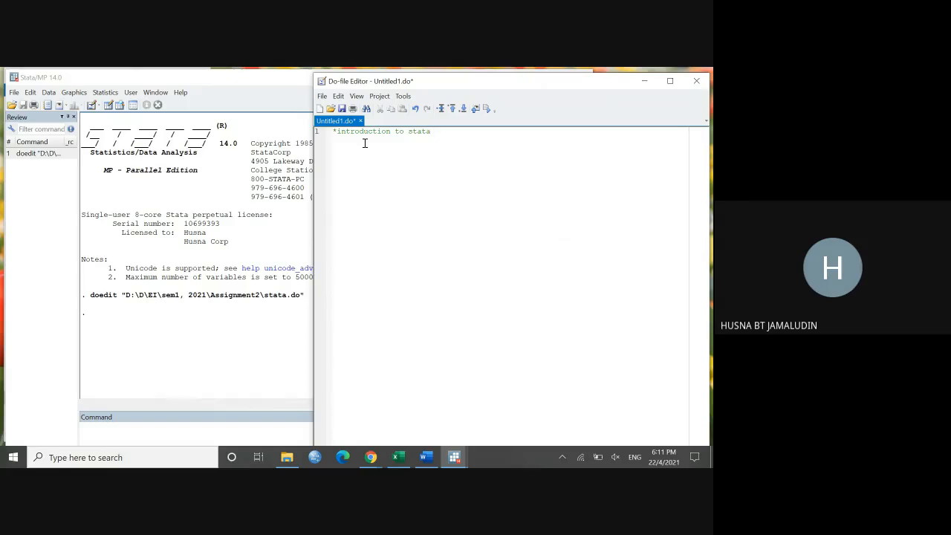
{"action": "type", "text": " (22/4/2021)"}
{"action": "left_click_drag", "start_coordinate": [339, 132], "coordinate": [332, 132]}
{"action": "key", "text": "End"}
Step: Bring the stata.do editor window back to the front and enlarge its text for easier reading
{"action": "left_click", "coordinate": [453, 461]}
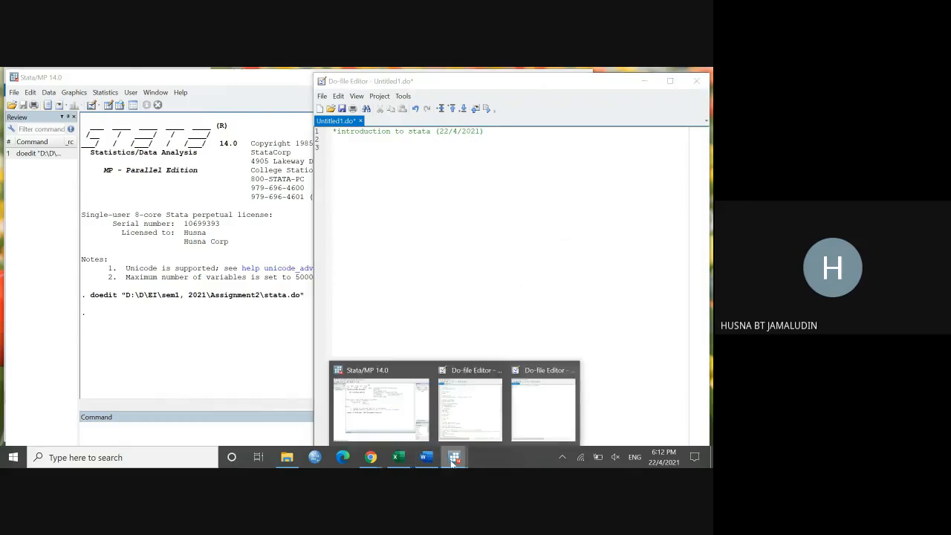
{"action": "left_click", "coordinate": [481, 403]}
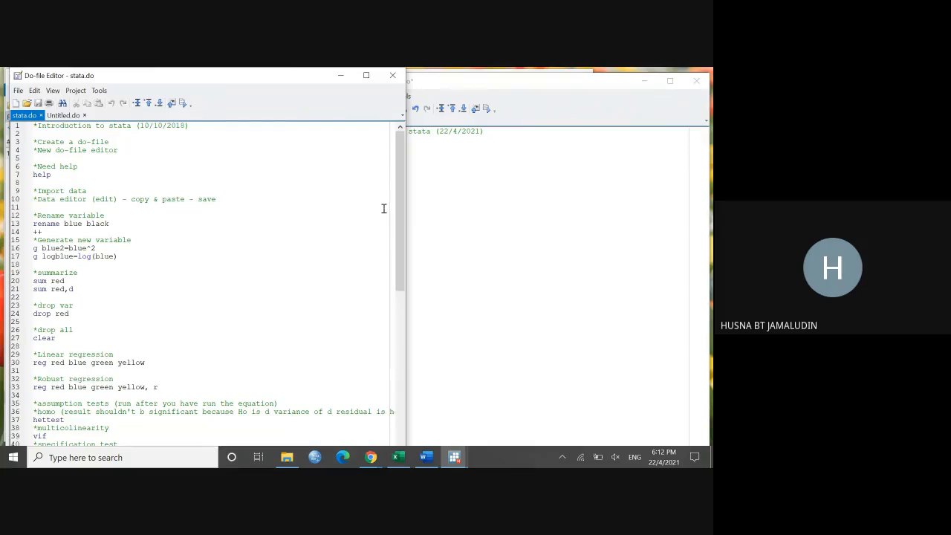
{"action": "scroll", "coordinate": [384, 209], "scroll_direction": "up", "scroll_amount": 3}
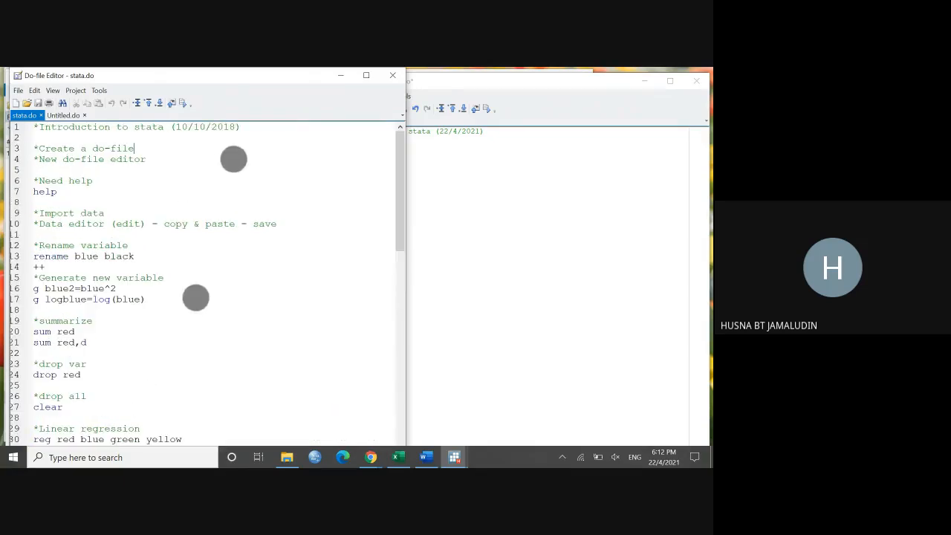
{"action": "scroll", "coordinate": [235, 216], "scroll_direction": "up", "scroll_amount": 2}
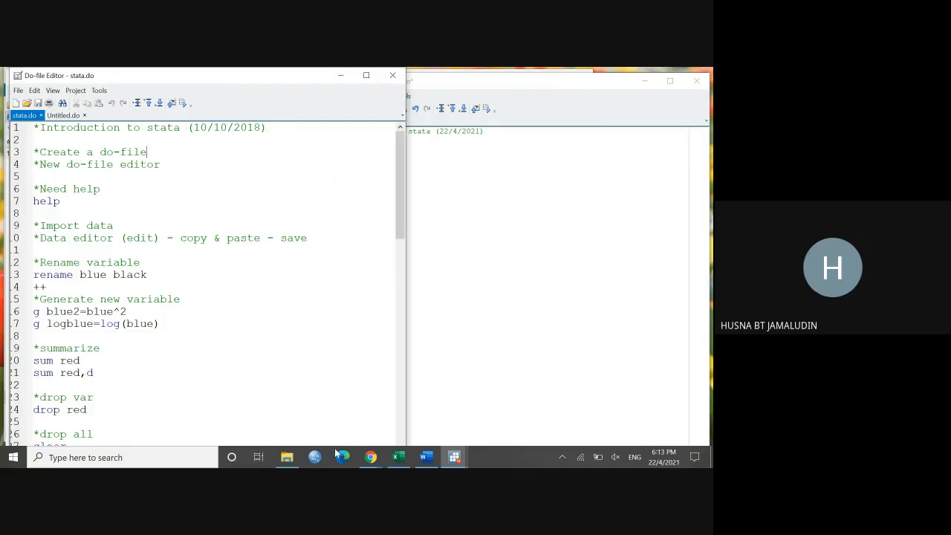
Step: Switch to the browser, check the ECON 7306 group chat in WhatsApp and return to the Assignment2 course page
{"action": "left_click", "coordinate": [370, 457]}
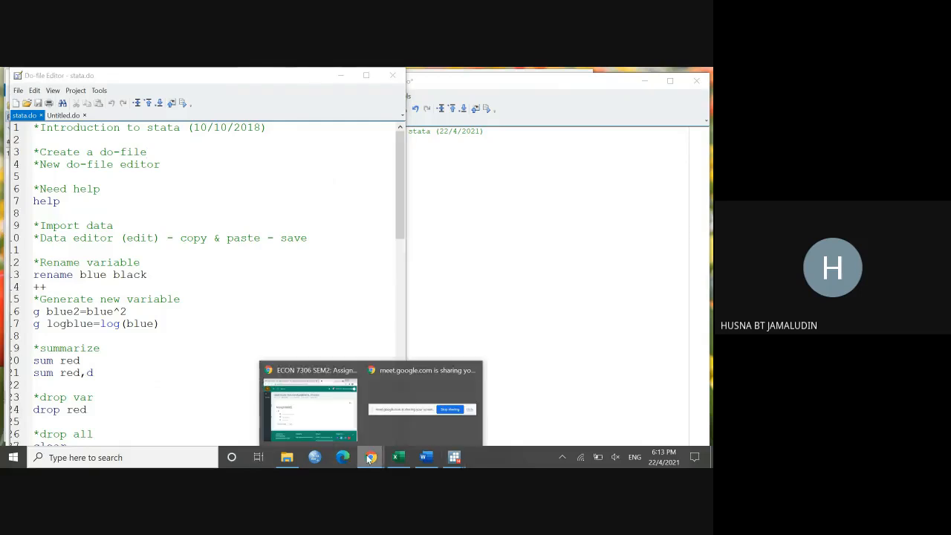
{"action": "left_click", "coordinate": [311, 374]}
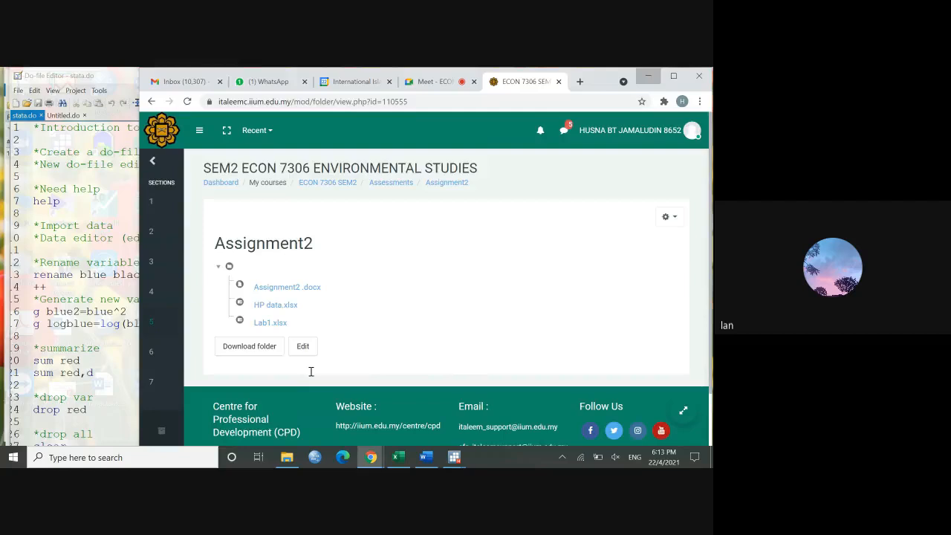
{"action": "left_click", "coordinate": [267, 81]}
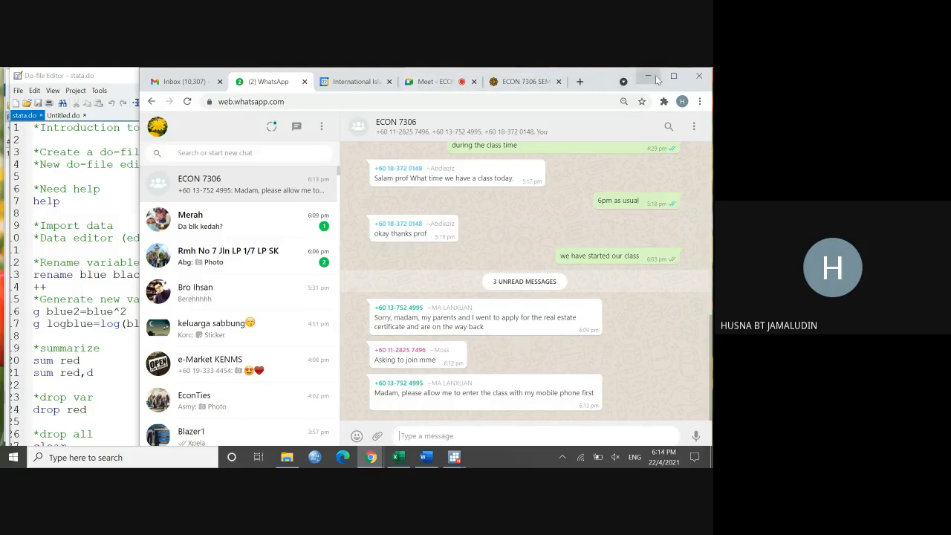
{"action": "left_click", "coordinate": [517, 82]}
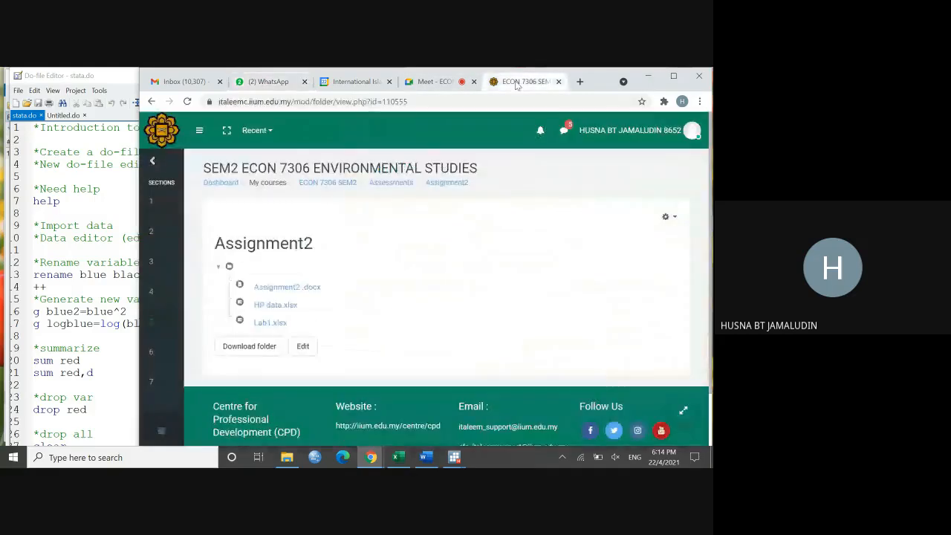
Step: Minimize the browser, bring the main Stata window to the front and move it beside the stata.do editor
{"action": "left_click", "coordinate": [646, 76]}
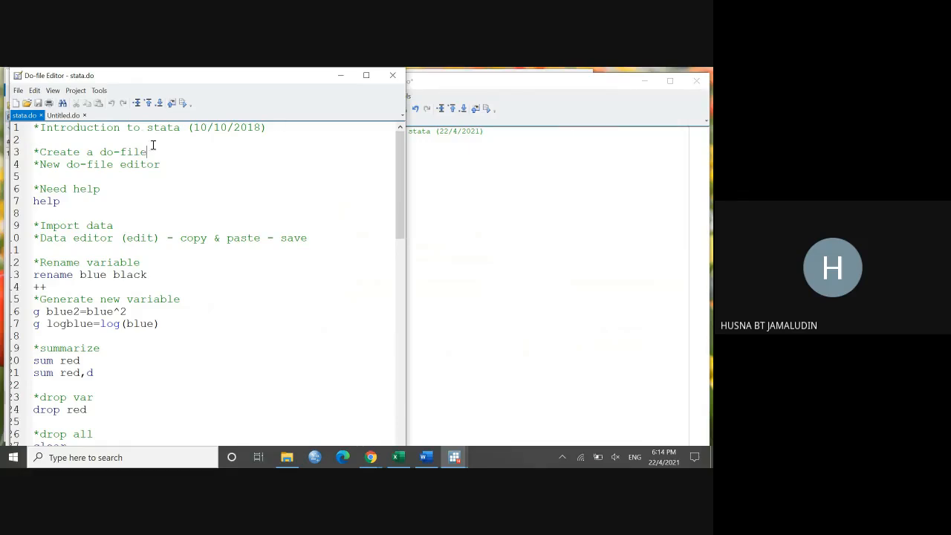
{"action": "left_click", "coordinate": [454, 457]}
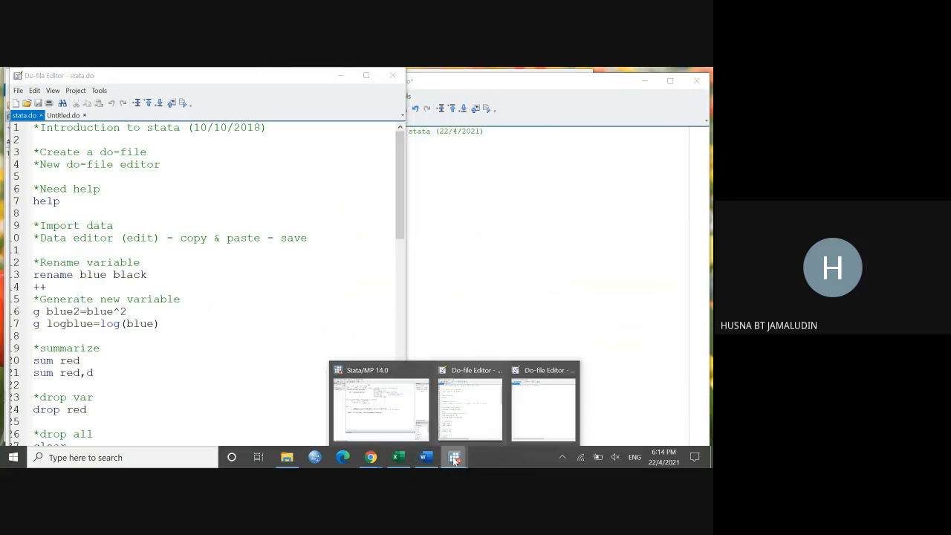
{"action": "left_click", "coordinate": [384, 412]}
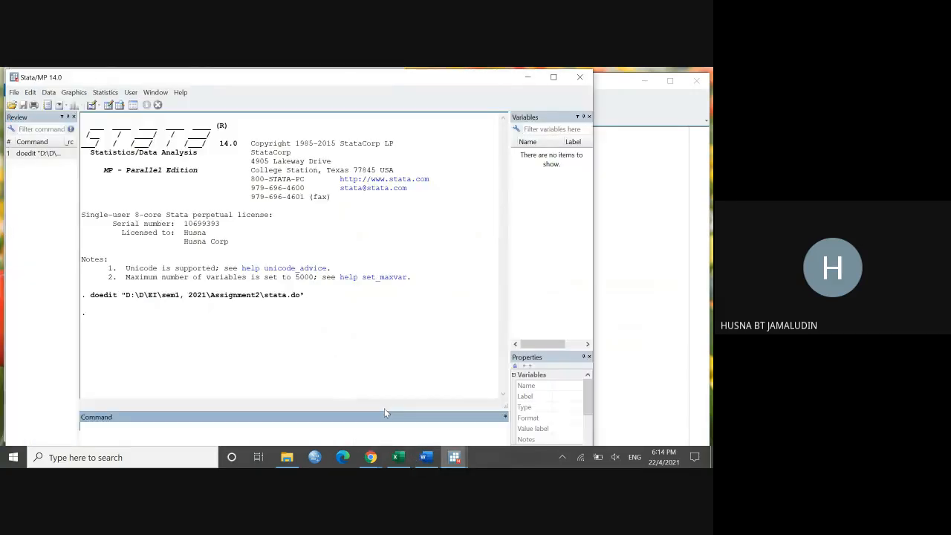
{"action": "left_click_drag", "start_coordinate": [289, 79], "coordinate": [421, 83]}
Step: Highlight the "New do-file editor" comment in stata.do and narrow the main Stata window so both windows can be seen
{"action": "left_click", "coordinate": [109, 194]}
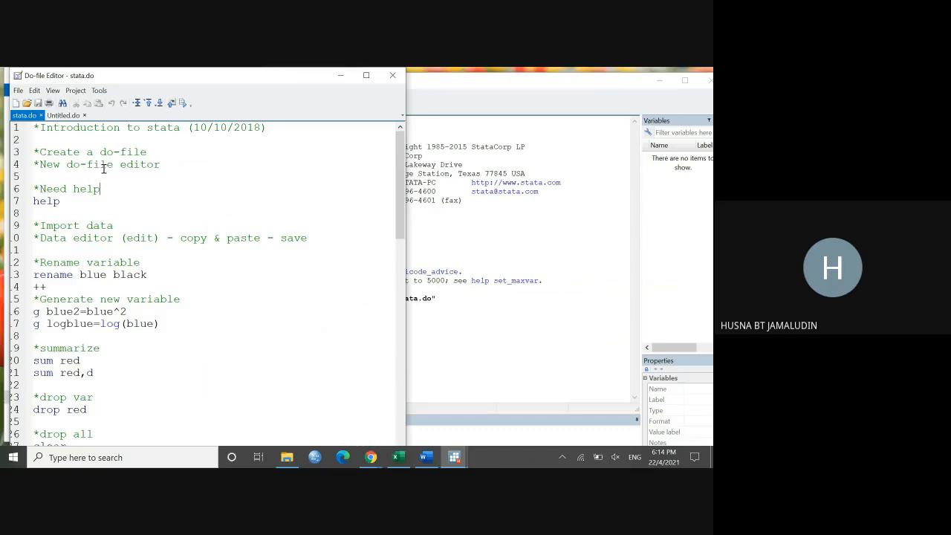
{"action": "left_click", "coordinate": [35, 154]}
{"action": "left_click_drag", "start_coordinate": [40, 164], "coordinate": [161, 165]}
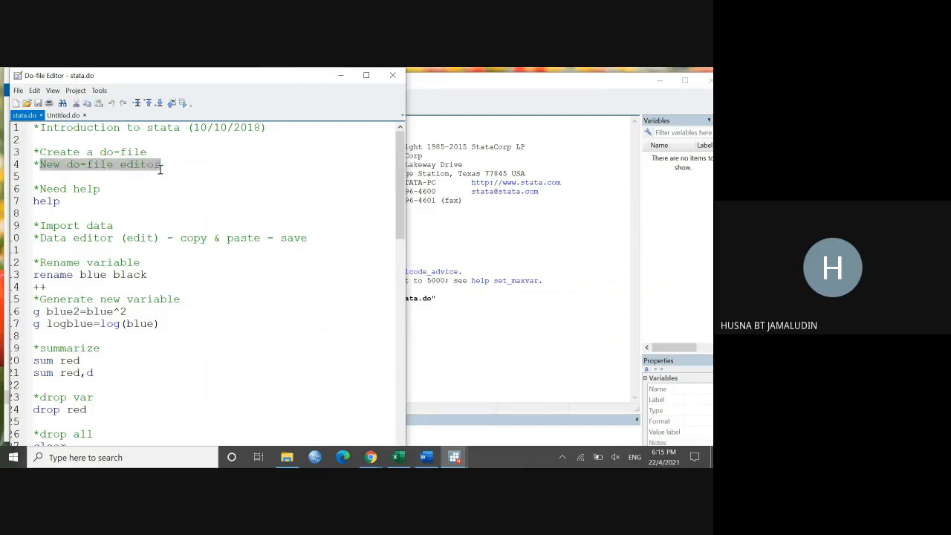
{"action": "left_click", "coordinate": [457, 92]}
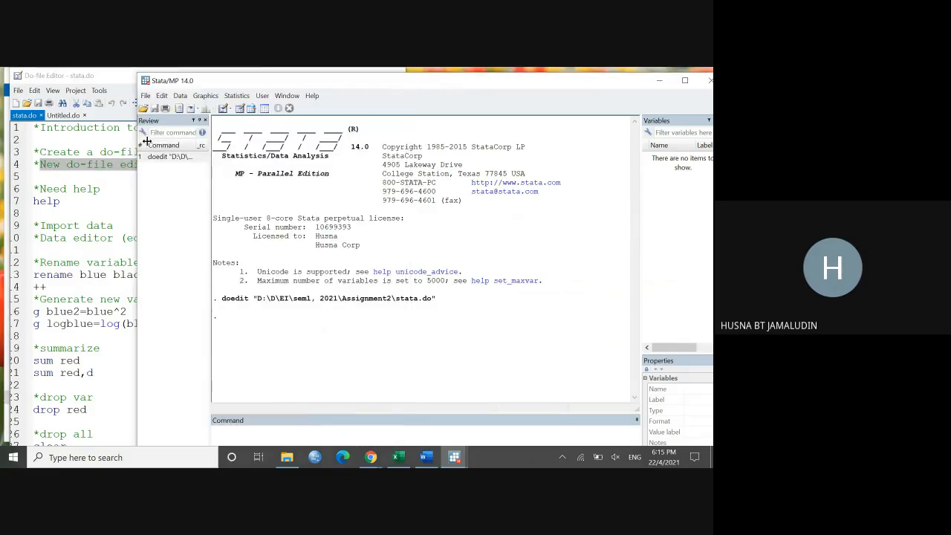
{"action": "left_click_drag", "start_coordinate": [138, 137], "coordinate": [320, 143]}
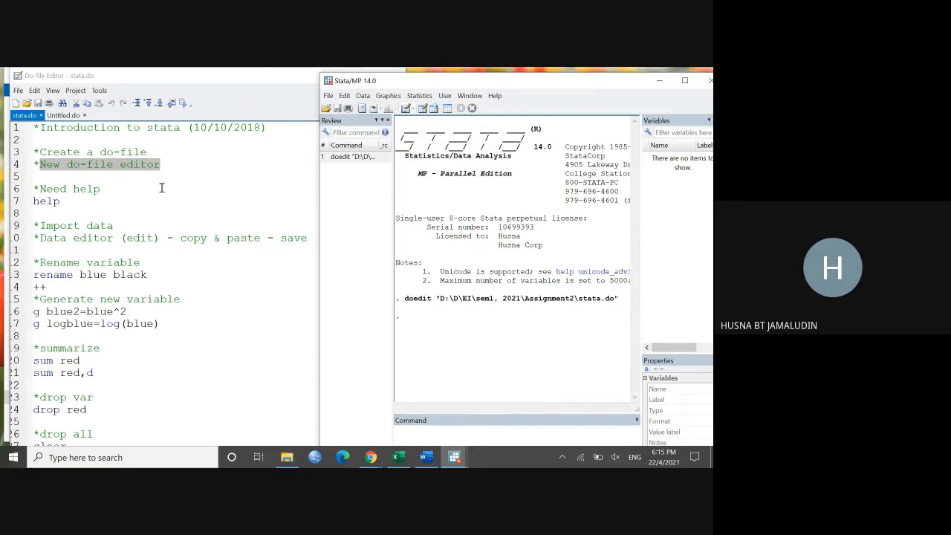
Step: Highlight the help command in stata.do, widen the main Stata window and run the help command there
{"action": "left_click", "coordinate": [120, 191]}
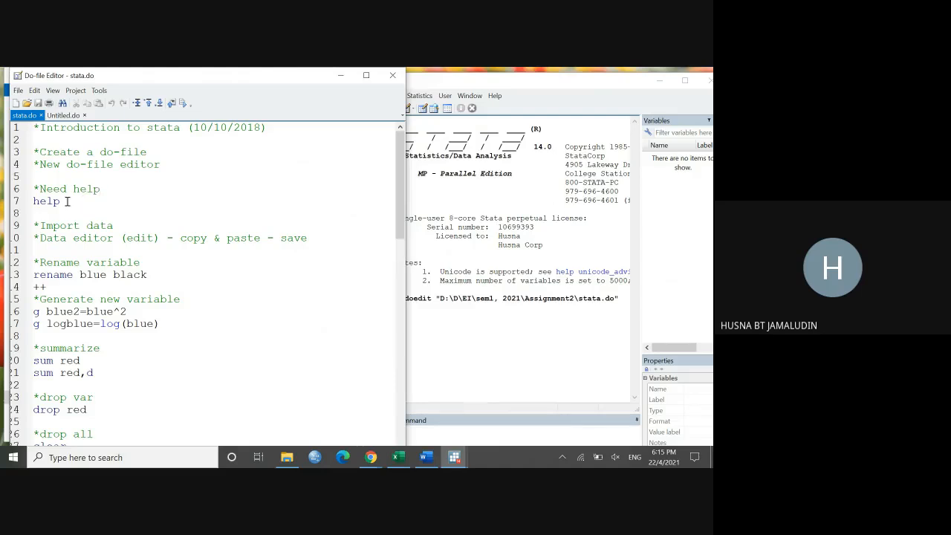
{"action": "left_click_drag", "start_coordinate": [67, 201], "coordinate": [33, 201]}
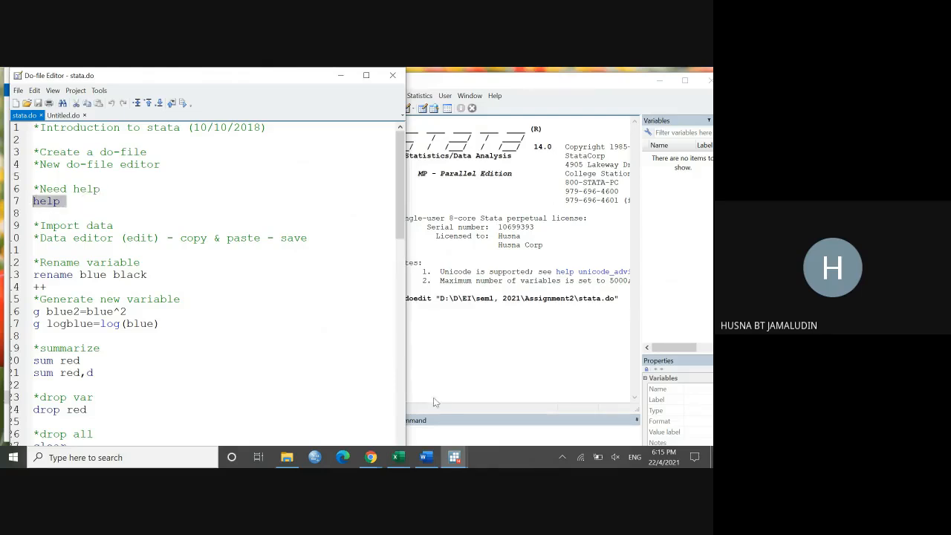
{"action": "left_click", "coordinate": [490, 440]}
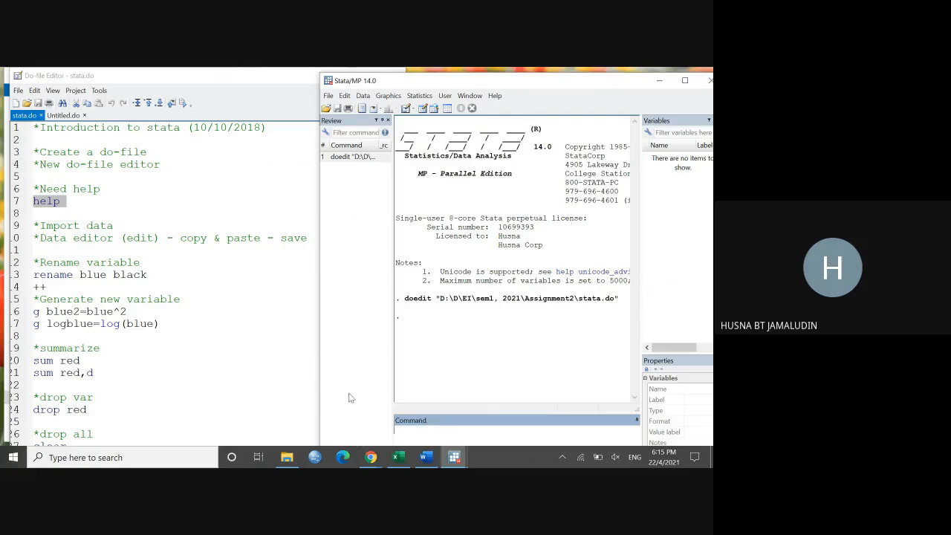
{"action": "left_click_drag", "start_coordinate": [320, 378], "coordinate": [209, 368]}
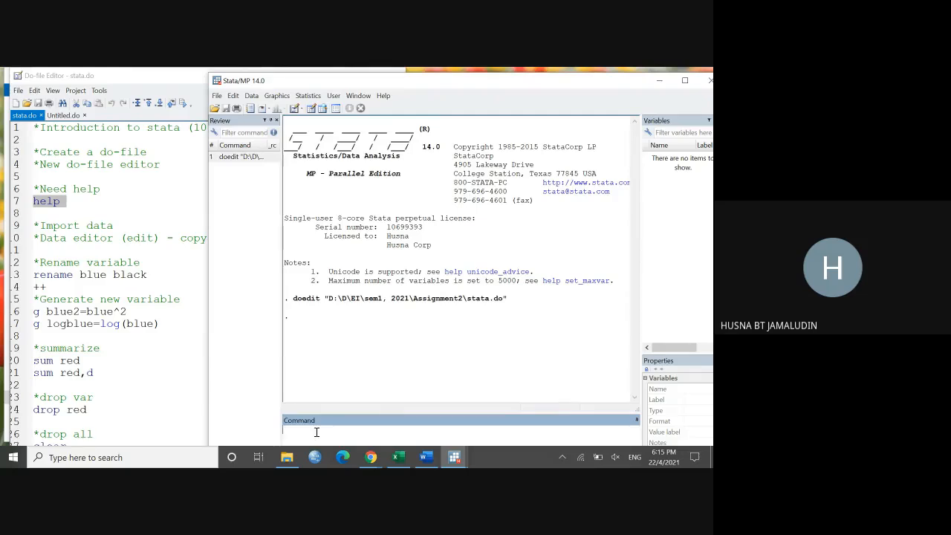
{"action": "type", "text": "help"}
{"action": "key", "text": "Return"}
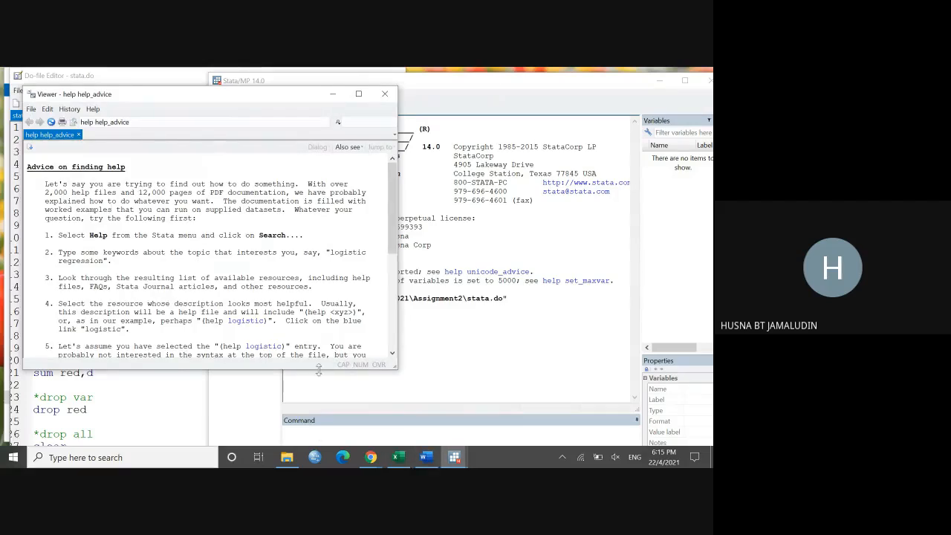
Step: Enlarge the help viewer, read through the advice on finding help and close the viewer
{"action": "left_click_drag", "start_coordinate": [318, 368], "coordinate": [311, 429]}
{"action": "scroll", "coordinate": [299, 359], "scroll_direction": "down", "scroll_amount": 3}
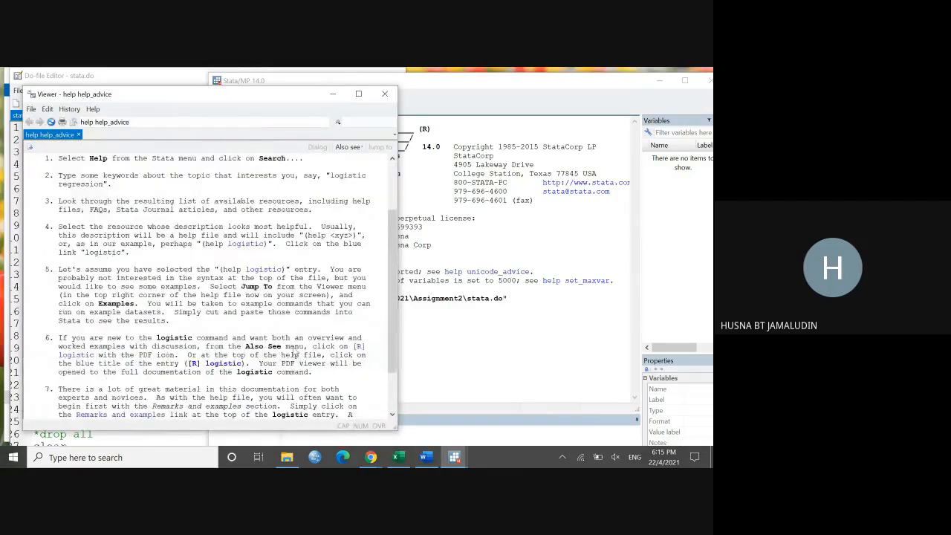
{"action": "scroll", "coordinate": [297, 353], "scroll_direction": "down", "scroll_amount": 2}
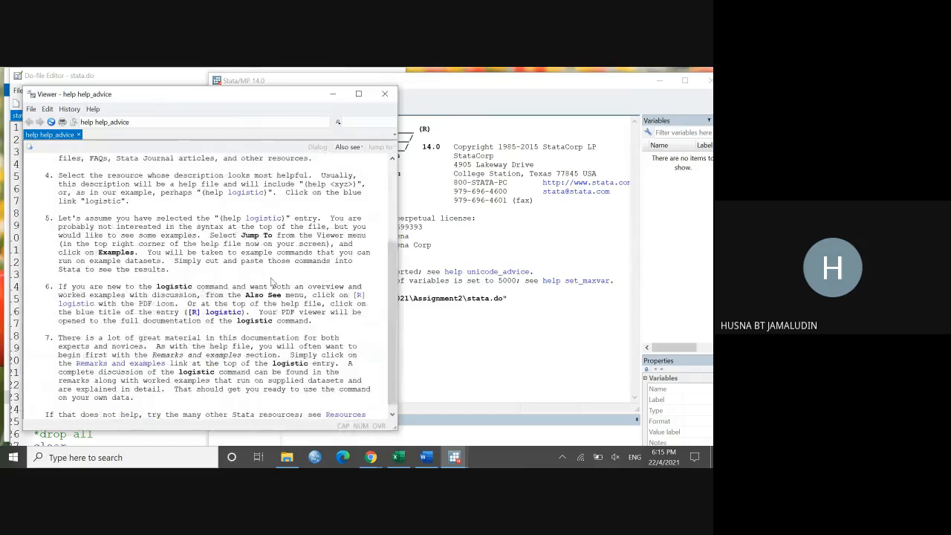
{"action": "scroll", "coordinate": [308, 255], "scroll_direction": "down", "scroll_amount": 1}
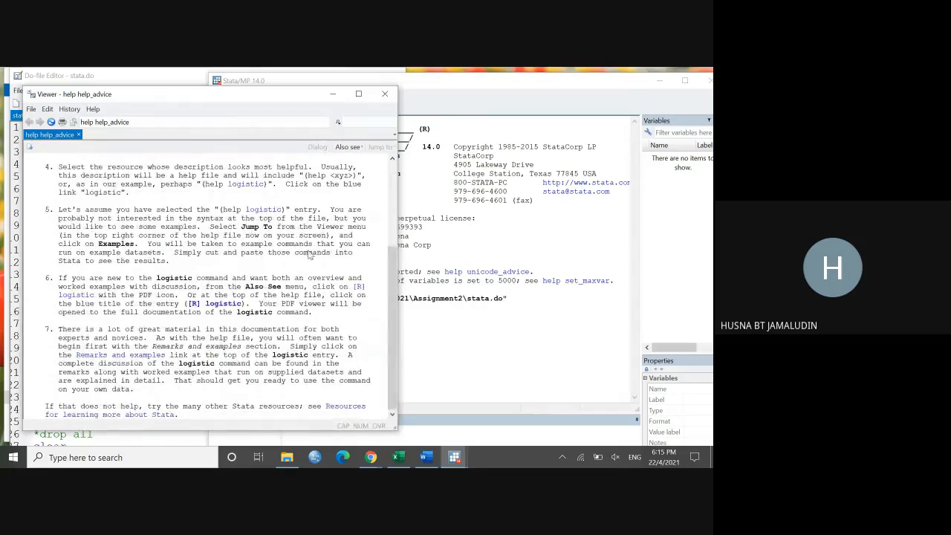
{"action": "left_click", "coordinate": [385, 93]}
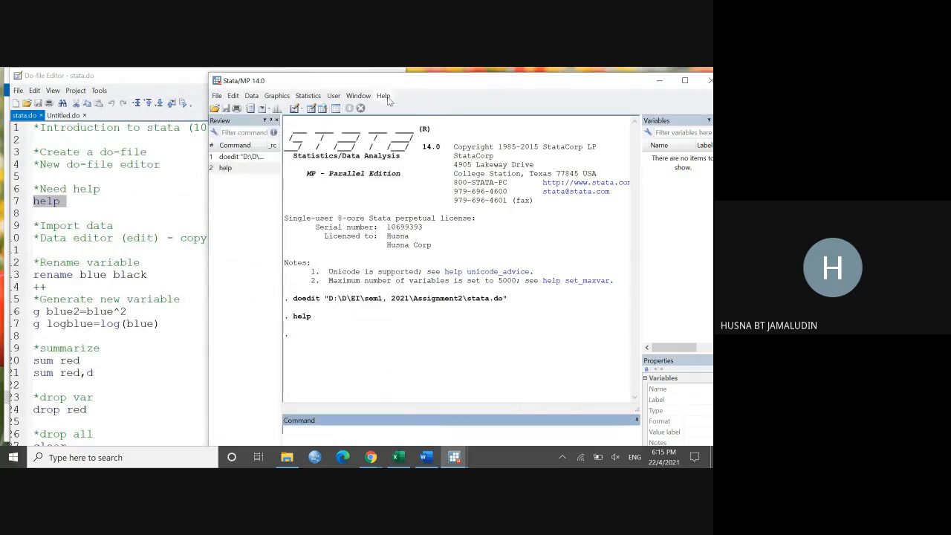
Step: Review Stata's available help resources and return to the Import data section of stata.do
{"action": "left_click", "coordinate": [383, 96]}
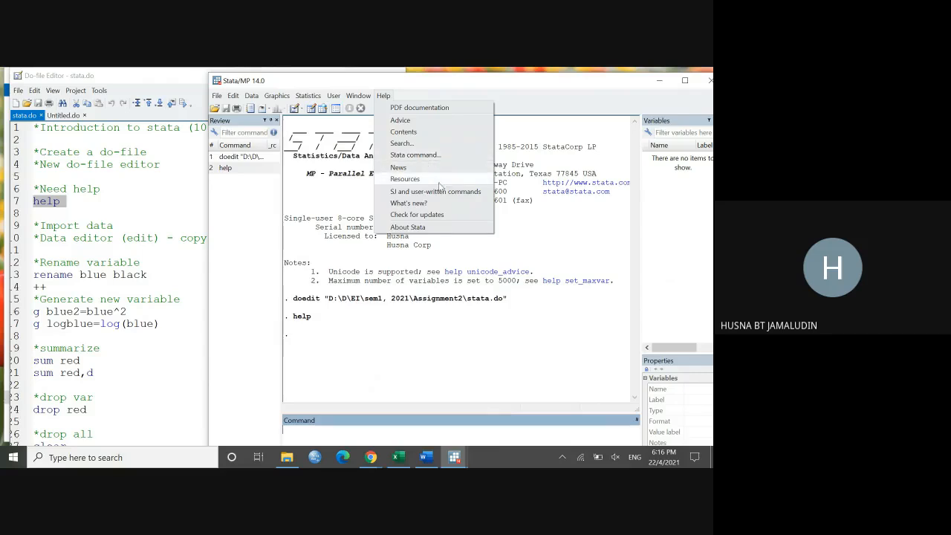
{"action": "left_click", "coordinate": [176, 311]}
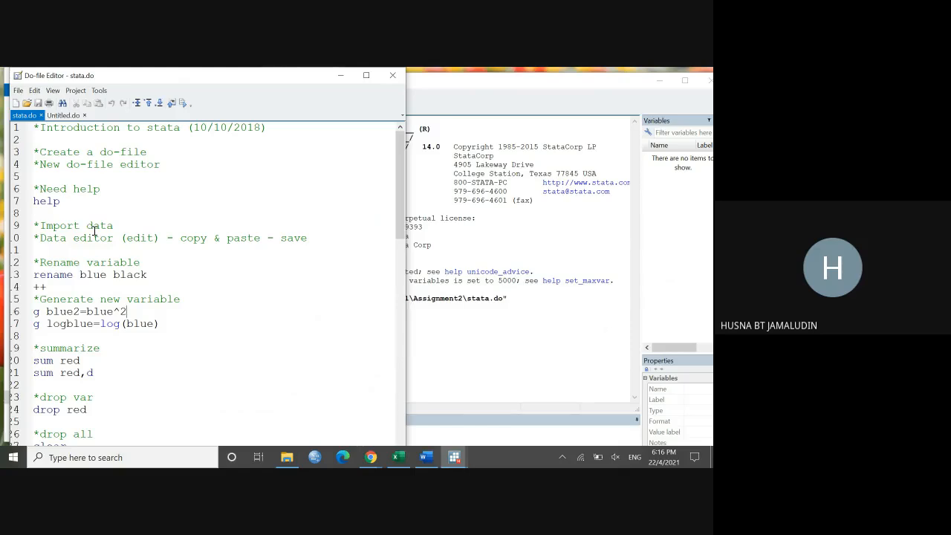
{"action": "scroll", "coordinate": [100, 222], "scroll_direction": "down", "scroll_amount": 1}
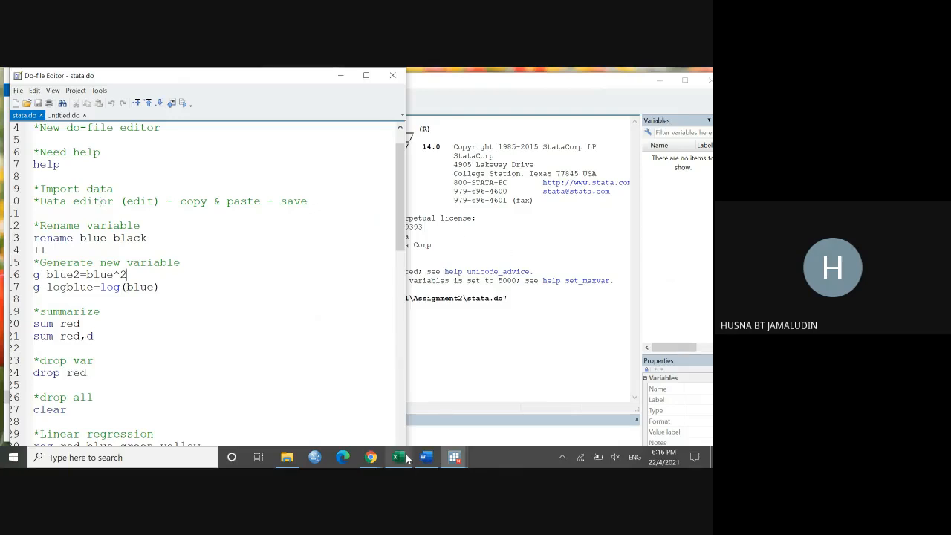
Step: Switch to Lab1.xlsx in Excel, get the HP data workbook out of the way and copy range A1:F20 of Sheet1
{"action": "mouse_move", "coordinate": [407, 459]}
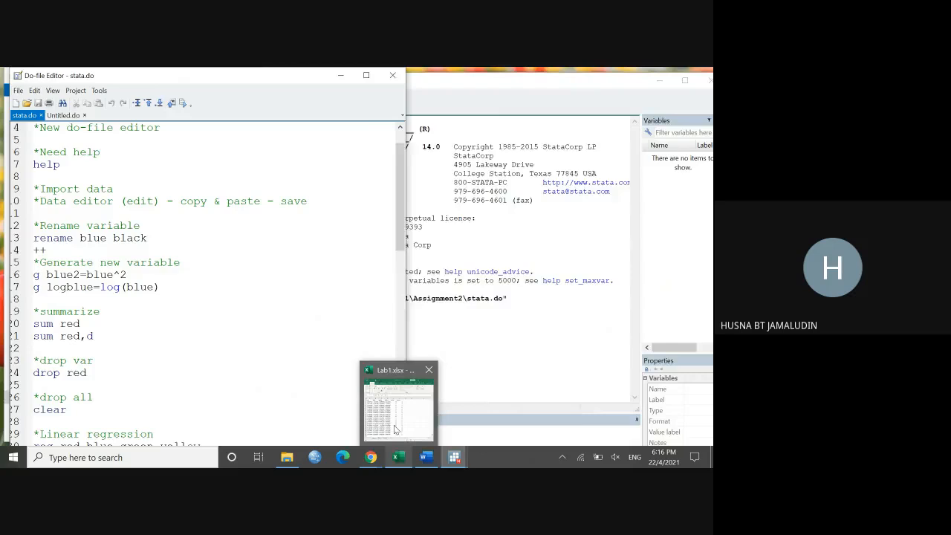
{"action": "left_click", "coordinate": [395, 429]}
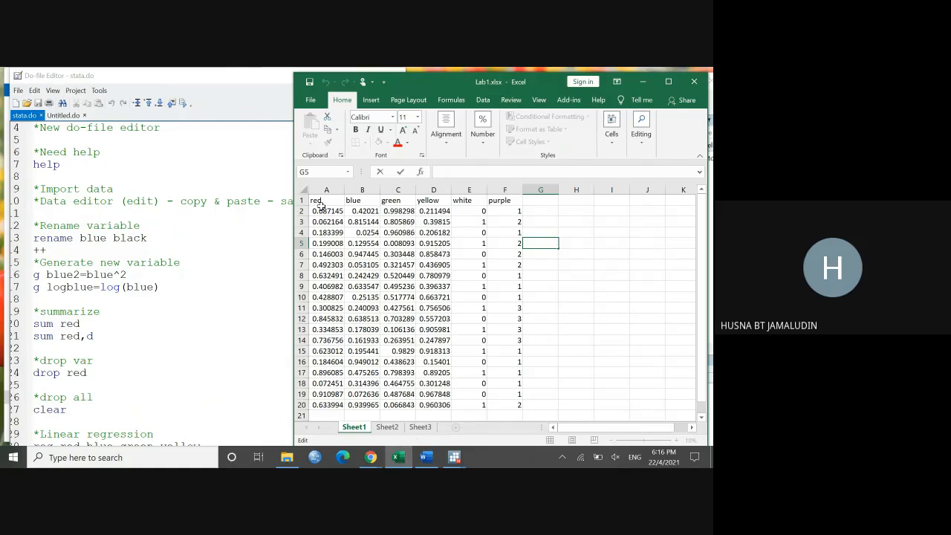
{"action": "left_click_drag", "start_coordinate": [319, 203], "coordinate": [521, 402]}
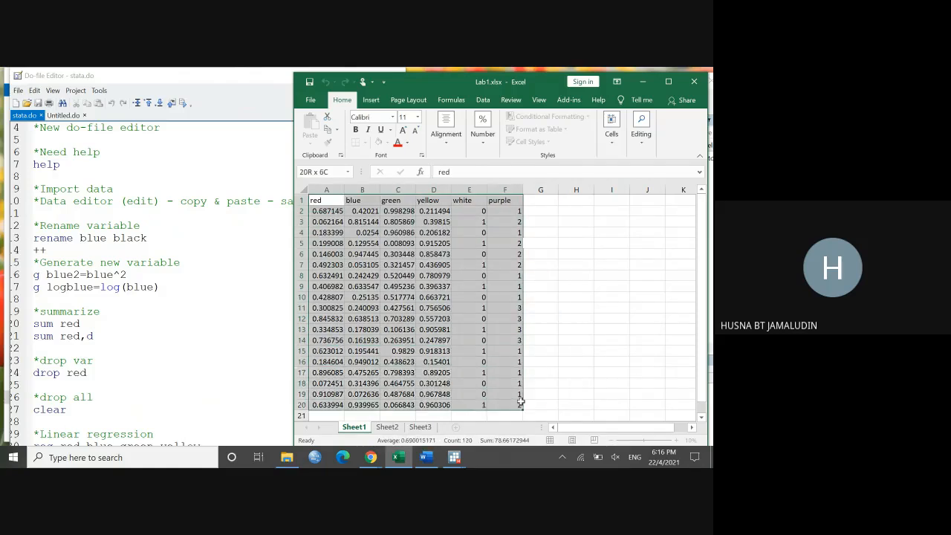
{"action": "right_click", "coordinate": [442, 317]}
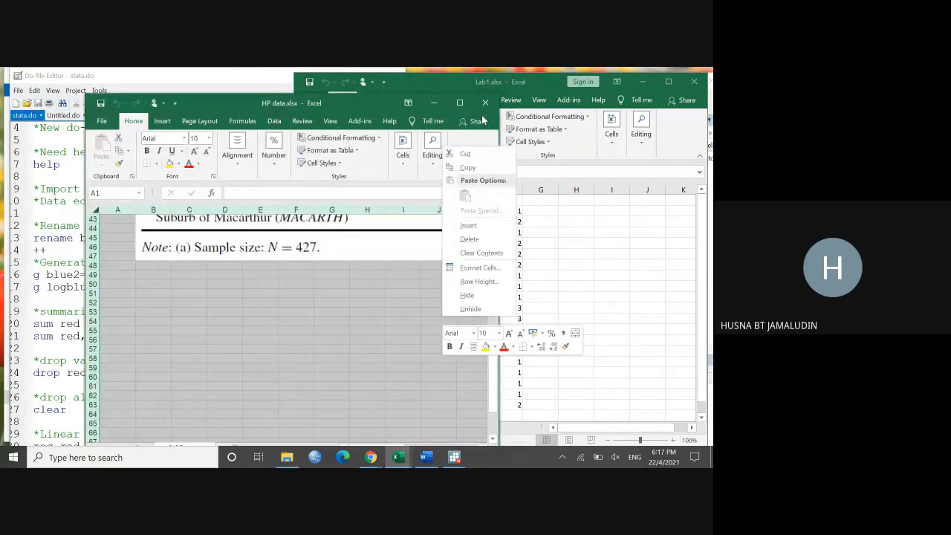
{"action": "left_click", "coordinate": [442, 100]}
{"action": "left_click", "coordinate": [442, 100]}
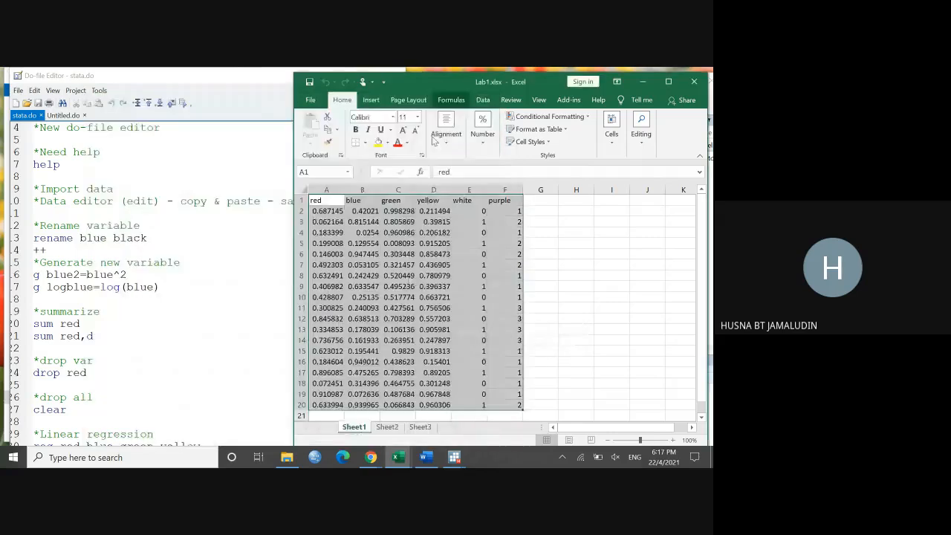
{"action": "right_click", "coordinate": [377, 240]}
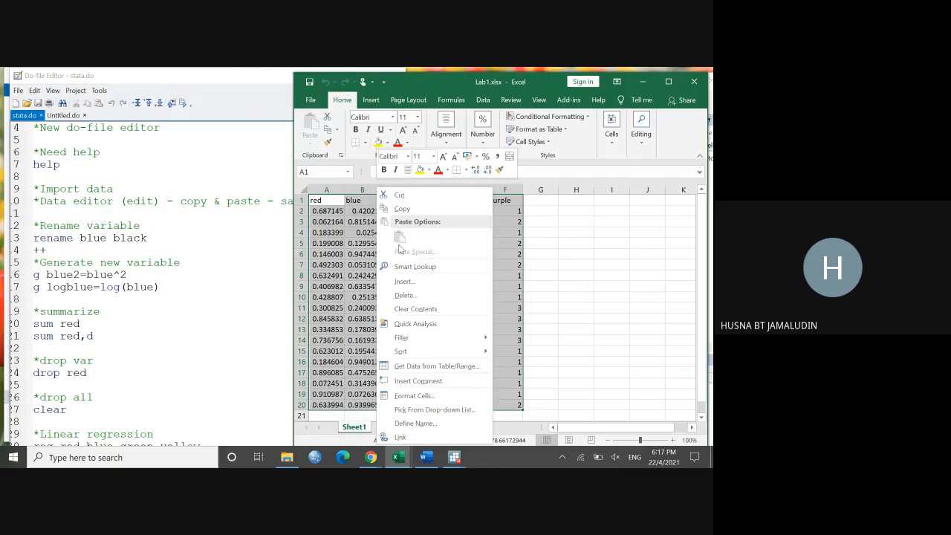
{"action": "left_click", "coordinate": [402, 208]}
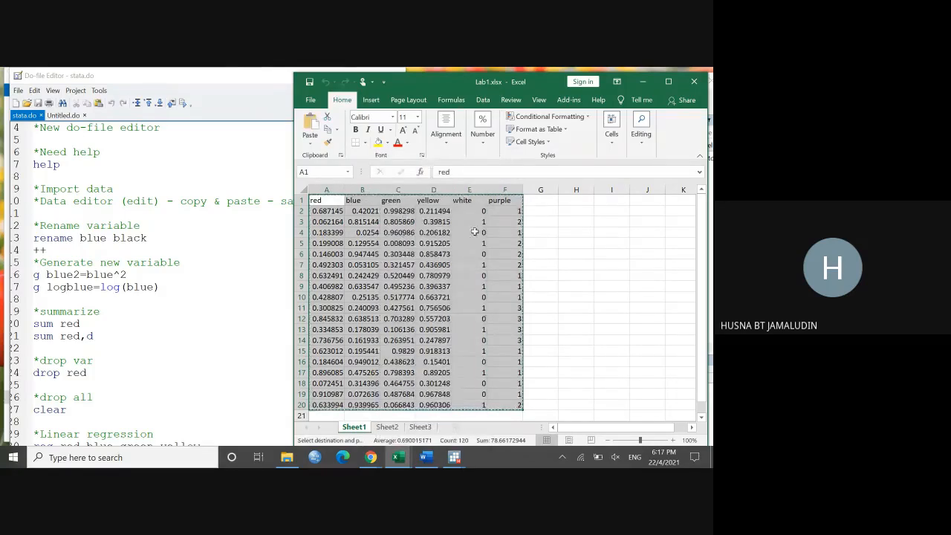
Step: Switch to the main Stata window, view the Data Editor in browse mode and close it
{"action": "left_click", "coordinate": [453, 457]}
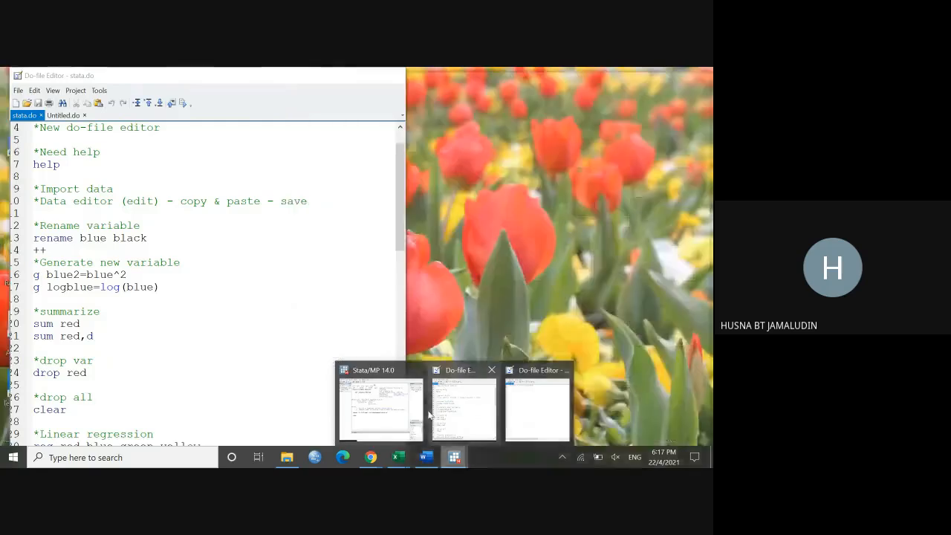
{"action": "left_click", "coordinate": [377, 407]}
{"action": "left_click", "coordinate": [321, 109]}
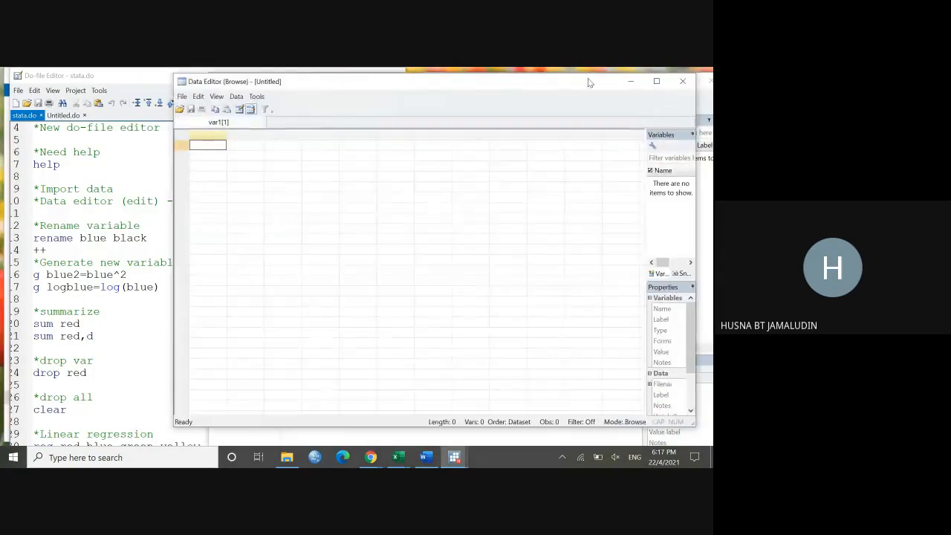
{"action": "left_click", "coordinate": [682, 84]}
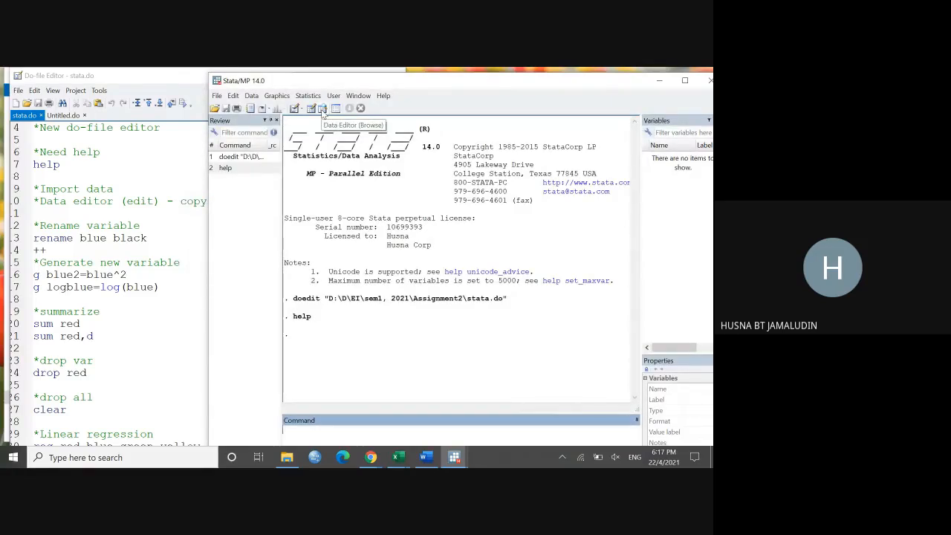
{"action": "left_click", "coordinate": [323, 109]}
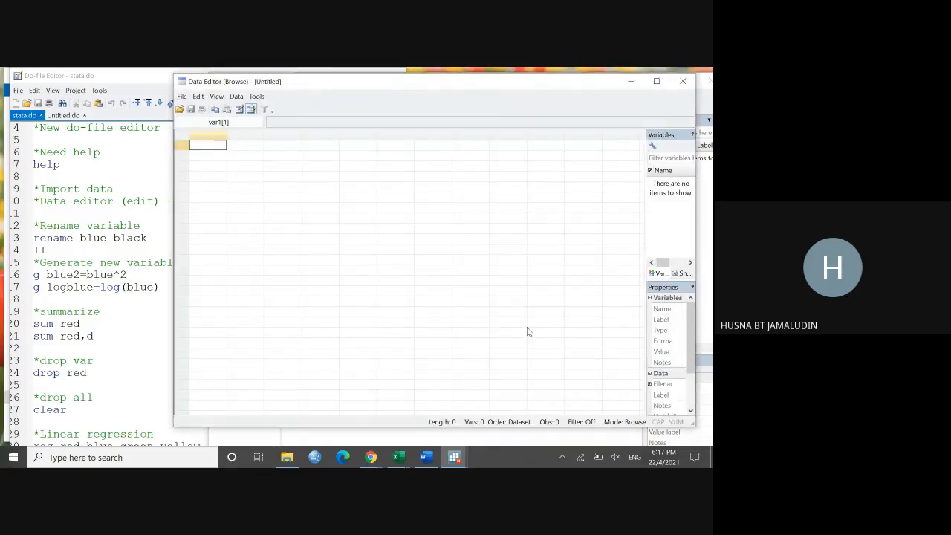
{"action": "left_click", "coordinate": [684, 83]}
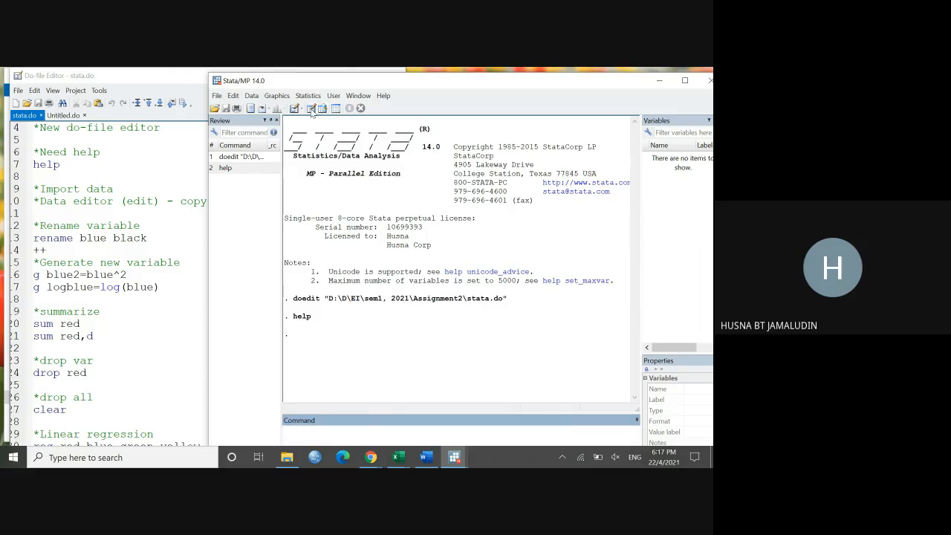
Step: Highlight the "Data editor (edit) - copy & paste - save" comment, narrow the stata.do editor and bring the main Stata window forward
{"action": "left_click", "coordinate": [116, 185]}
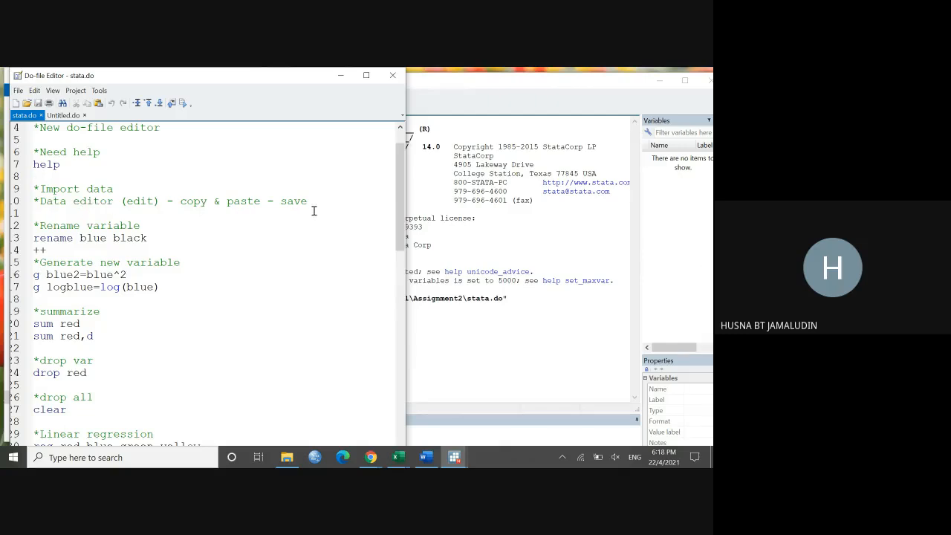
{"action": "left_click_drag", "start_coordinate": [307, 202], "coordinate": [41, 198]}
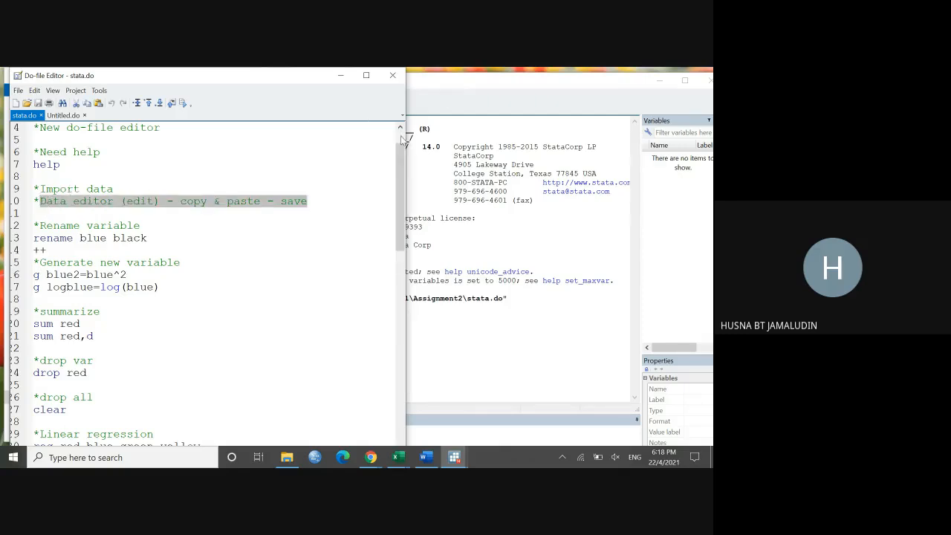
{"action": "left_click_drag", "start_coordinate": [405, 141], "coordinate": [332, 145]}
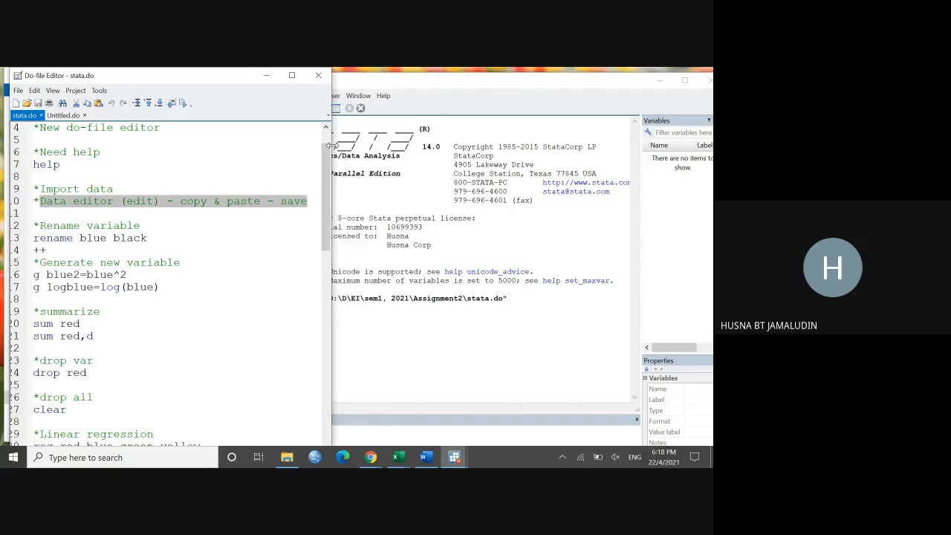
{"action": "left_click", "coordinate": [410, 115]}
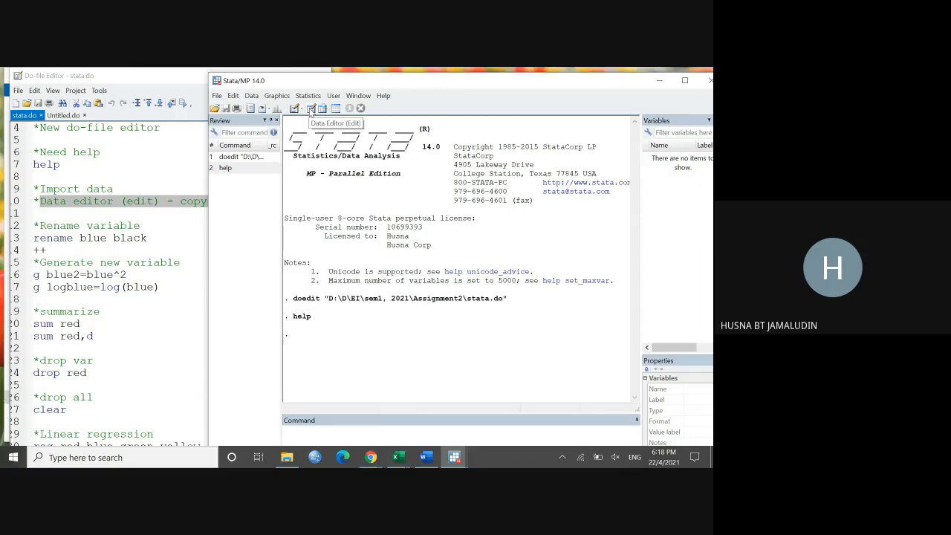
Step: Paste the copied Lab1.xlsx data into the Data Editor in edit mode, treating the first row as variable names, and close the editor
{"action": "left_click", "coordinate": [311, 109]}
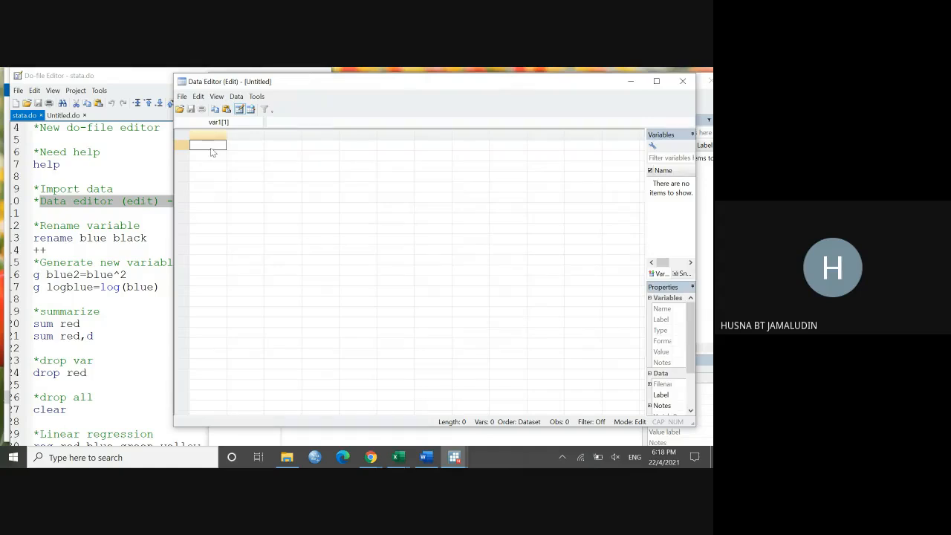
{"action": "right_click", "coordinate": [209, 148]}
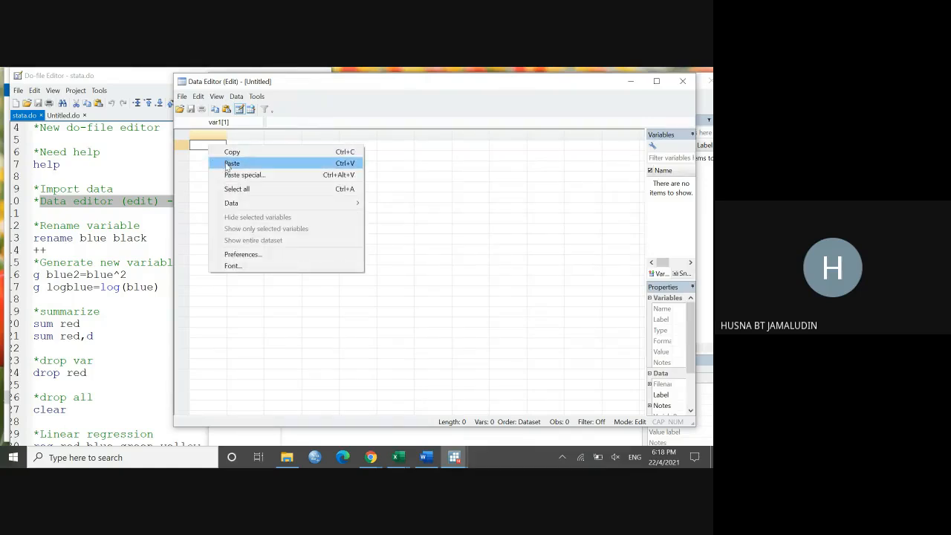
{"action": "left_click", "coordinate": [232, 163]}
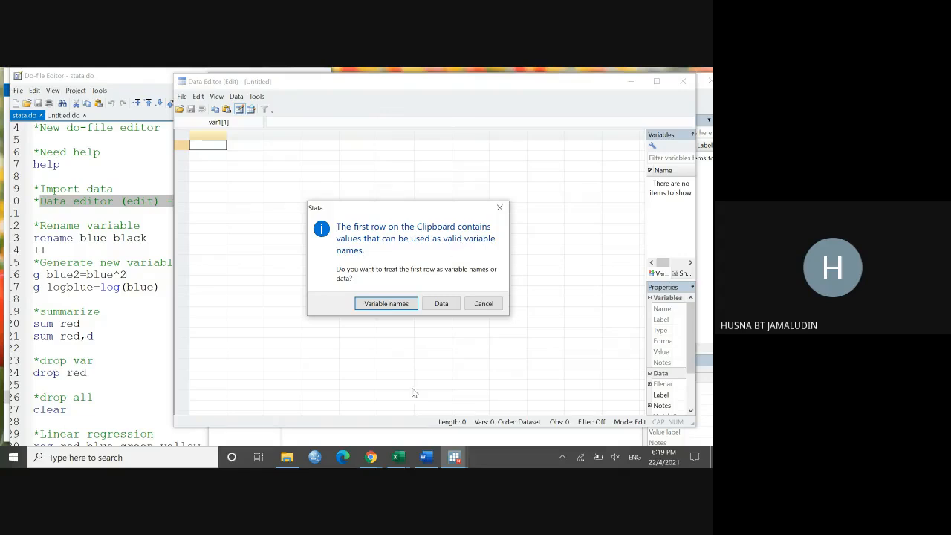
{"action": "left_click", "coordinate": [401, 454]}
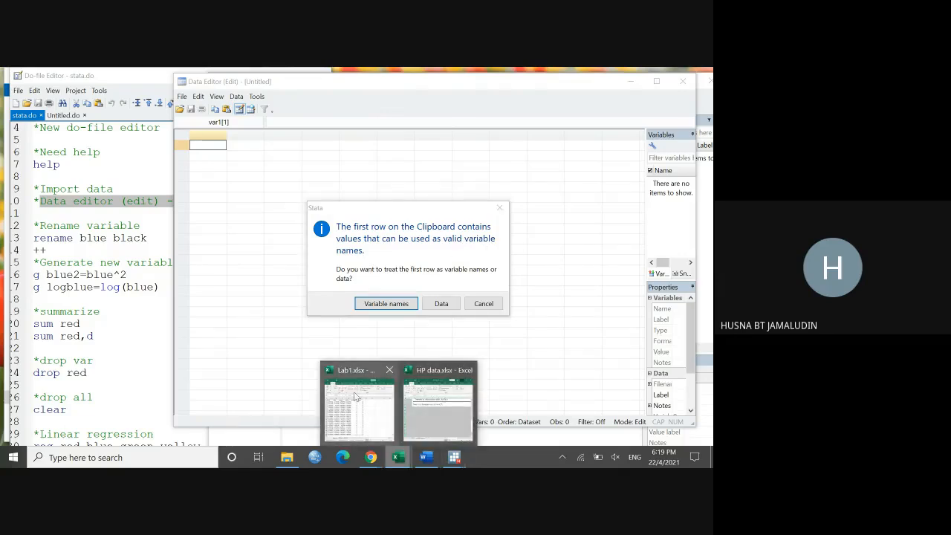
{"action": "left_click", "coordinate": [355, 397]}
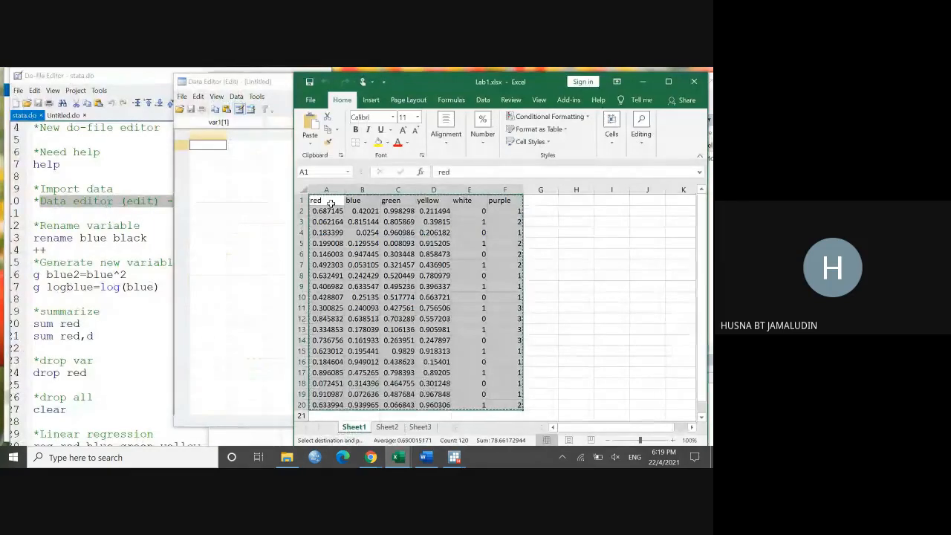
{"action": "left_click", "coordinate": [643, 81]}
{"action": "key", "text": "ctrl+v"}
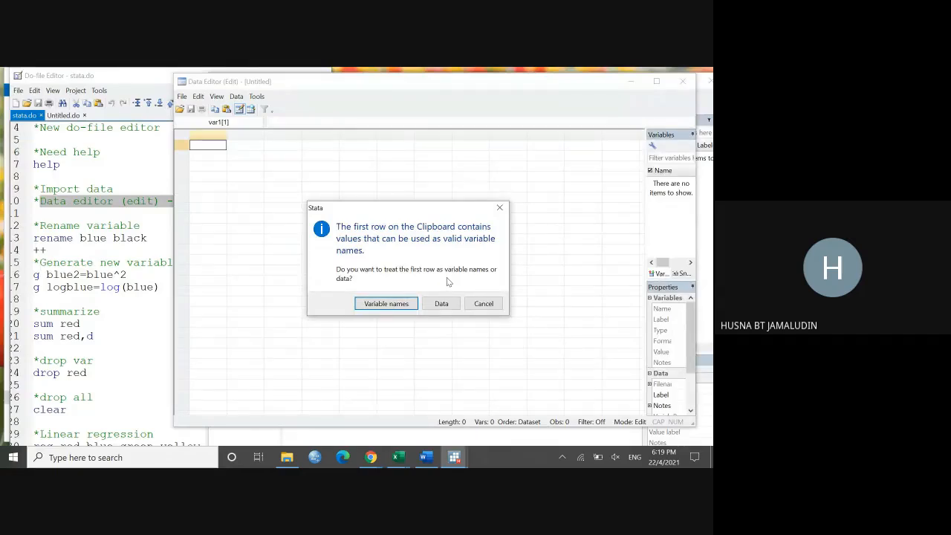
{"action": "left_click", "coordinate": [386, 304]}
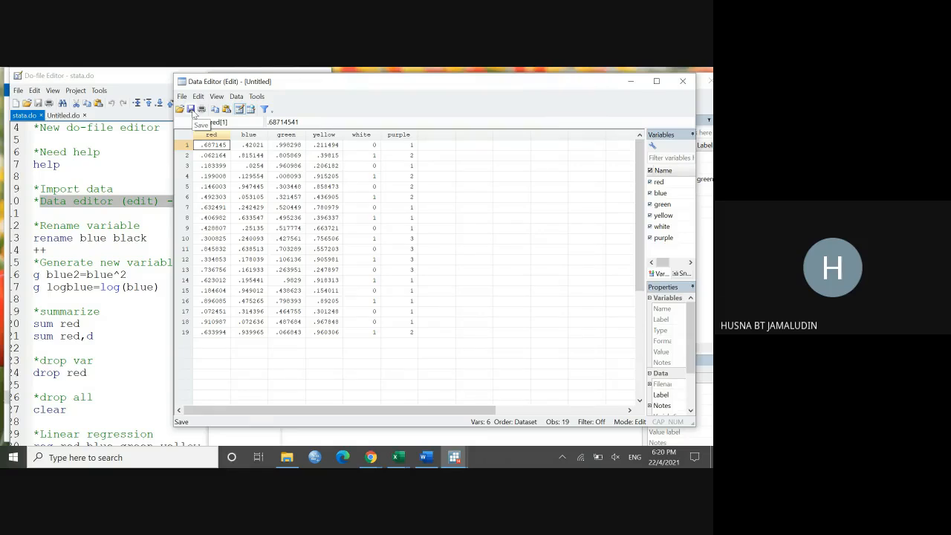
{"action": "left_click", "coordinate": [682, 87]}
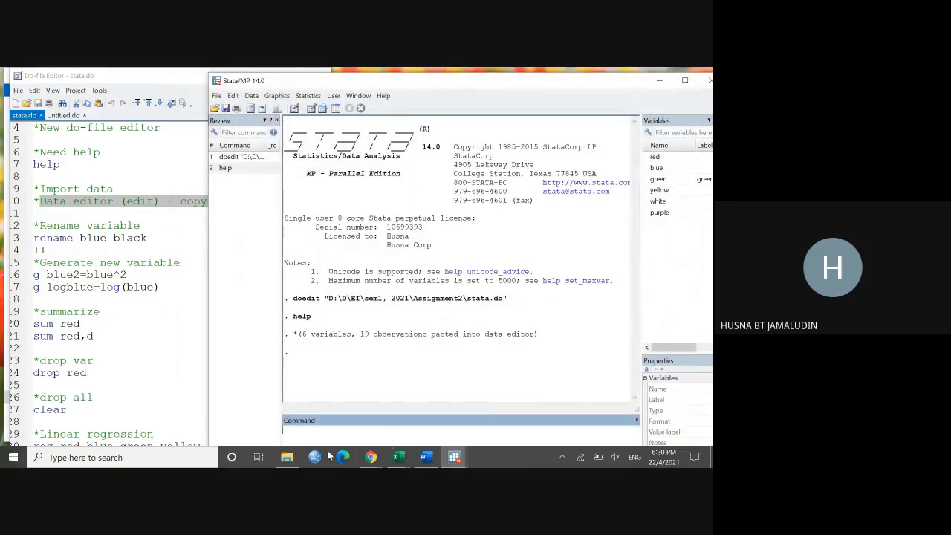
Step: Switch to the Assignment2 folder in File Explorer, arrange the Stata window beside it and select 1.dta
{"action": "left_click", "coordinate": [287, 457]}
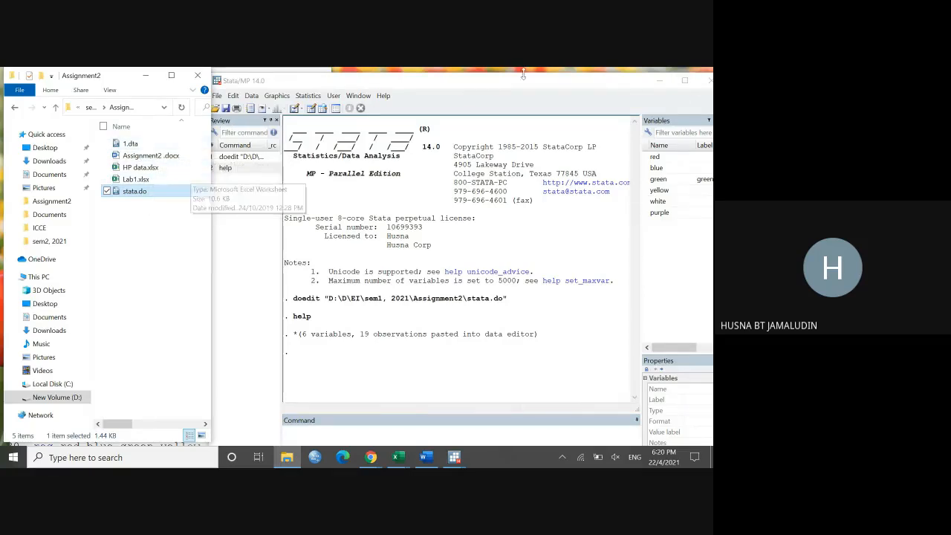
{"action": "left_click_drag", "start_coordinate": [614, 88], "coordinate": [613, 81]}
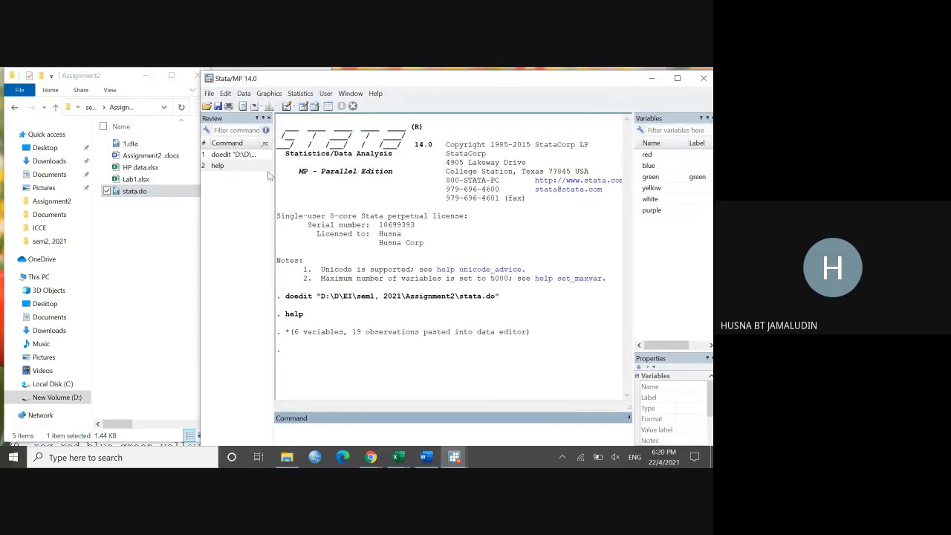
{"action": "left_click", "coordinate": [153, 222]}
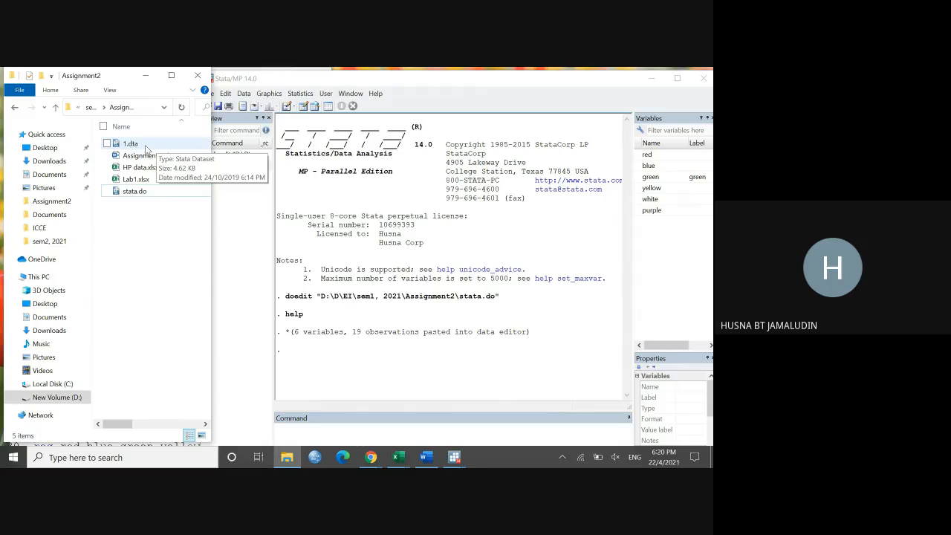
{"action": "left_click", "coordinate": [147, 147]}
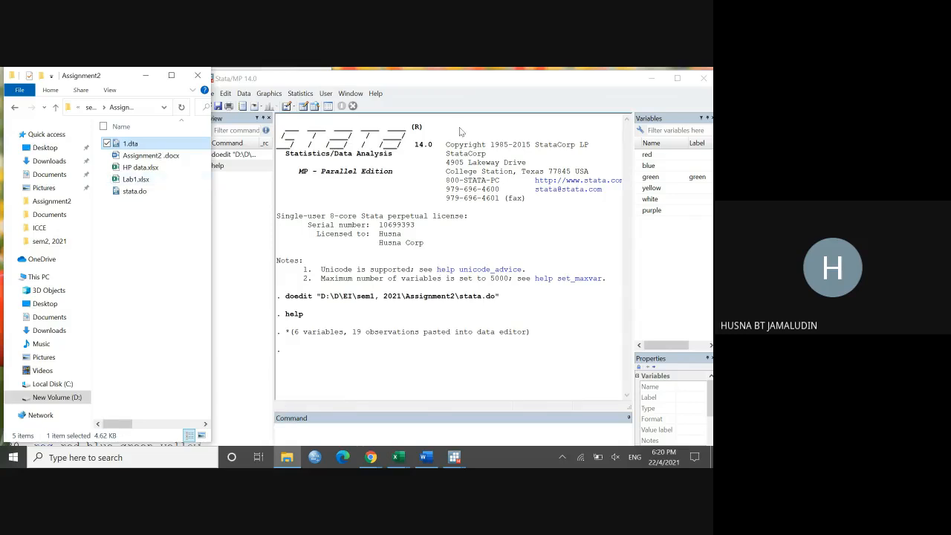
{"action": "left_click", "coordinate": [488, 99]}
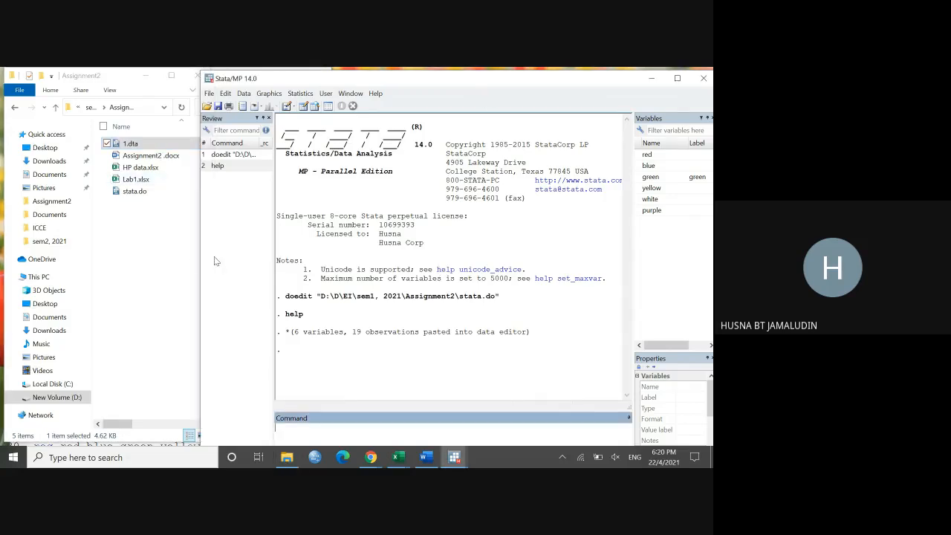
{"action": "left_click", "coordinate": [195, 265]}
Step: Try to load 1.dta from the Assignment2 folder into Stata, narrowing the Stata window to uncover the folder's file list
{"action": "left_click_drag", "start_coordinate": [158, 144], "coordinate": [394, 202]}
{"action": "left_click", "coordinate": [187, 393]}
{"action": "left_click_drag", "start_coordinate": [189, 426], "coordinate": [110, 423]}
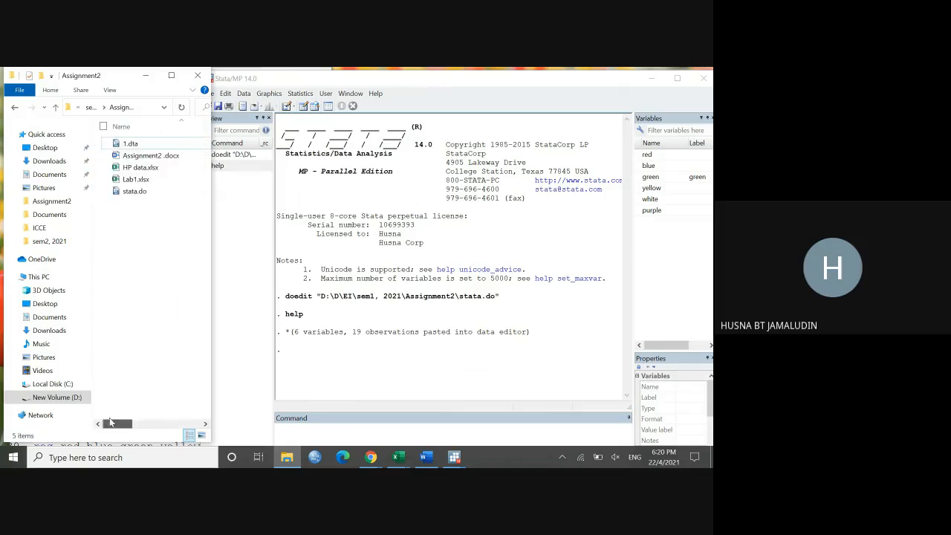
{"action": "left_click_drag", "start_coordinate": [142, 144], "coordinate": [386, 192]}
{"action": "left_click", "coordinate": [248, 372]}
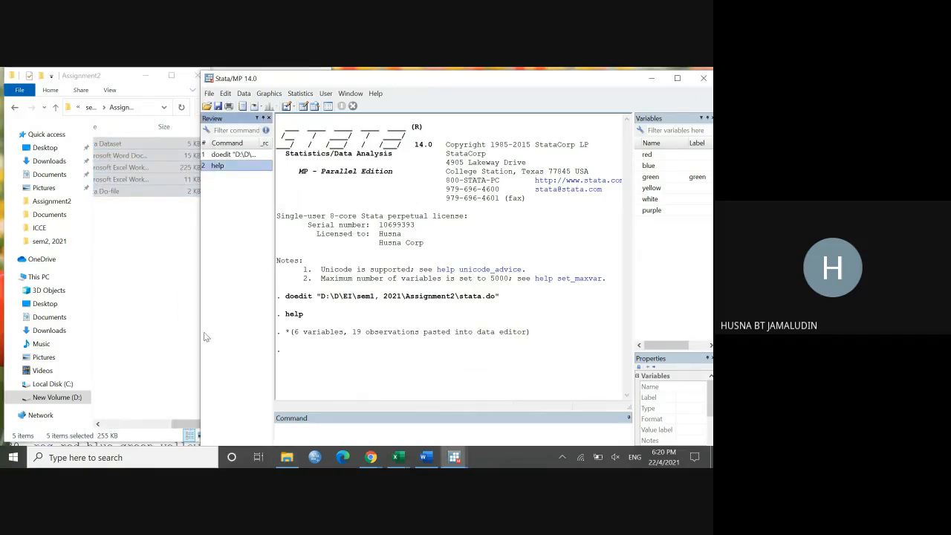
{"action": "left_click_drag", "start_coordinate": [199, 330], "coordinate": [216, 340]}
{"action": "left_click_drag", "start_coordinate": [186, 424], "coordinate": [97, 422]}
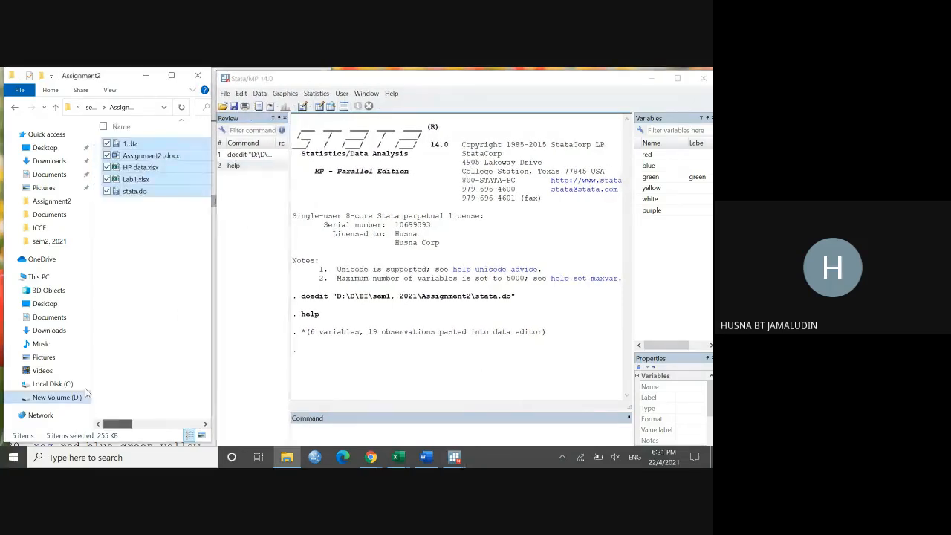
{"action": "left_click", "coordinate": [152, 282]}
{"action": "left_click_drag", "start_coordinate": [167, 144], "coordinate": [334, 211]}
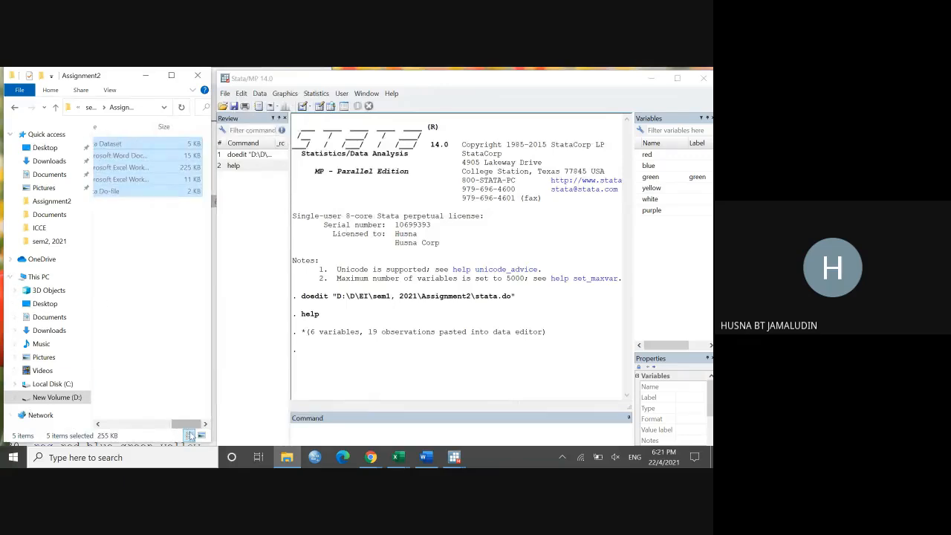
{"action": "left_click_drag", "start_coordinate": [186, 427], "coordinate": [109, 416]}
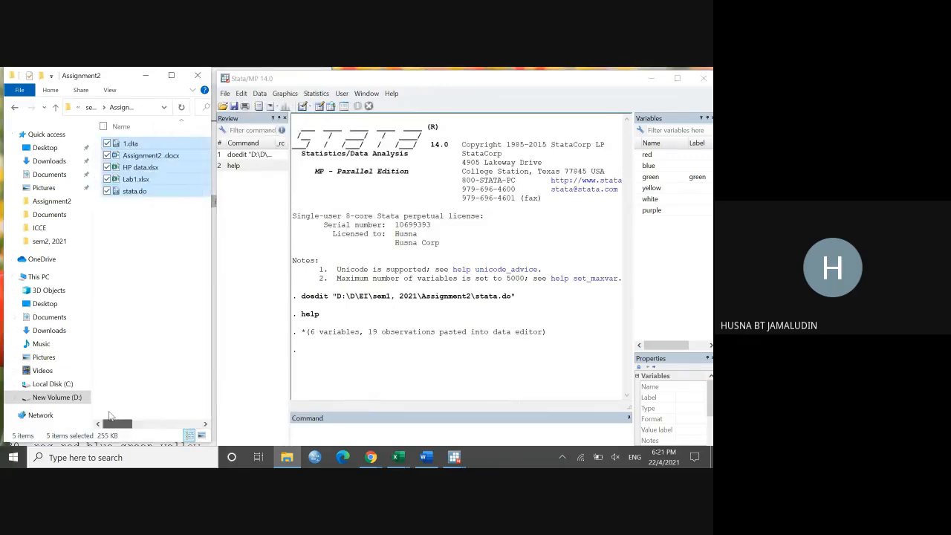
Step: Load 1.dta from the Assignment2 folder into the open Stata session, discarding the unsaved data, and check it in the Data Editor
{"action": "left_click", "coordinate": [132, 145]}
{"action": "left_click_drag", "start_coordinate": [134, 149], "coordinate": [347, 219]}
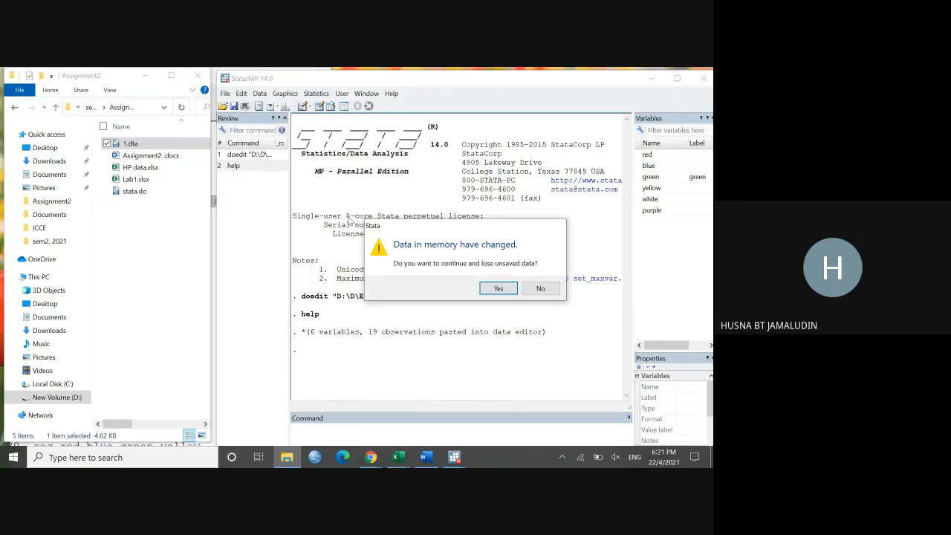
{"action": "left_click", "coordinate": [511, 295]}
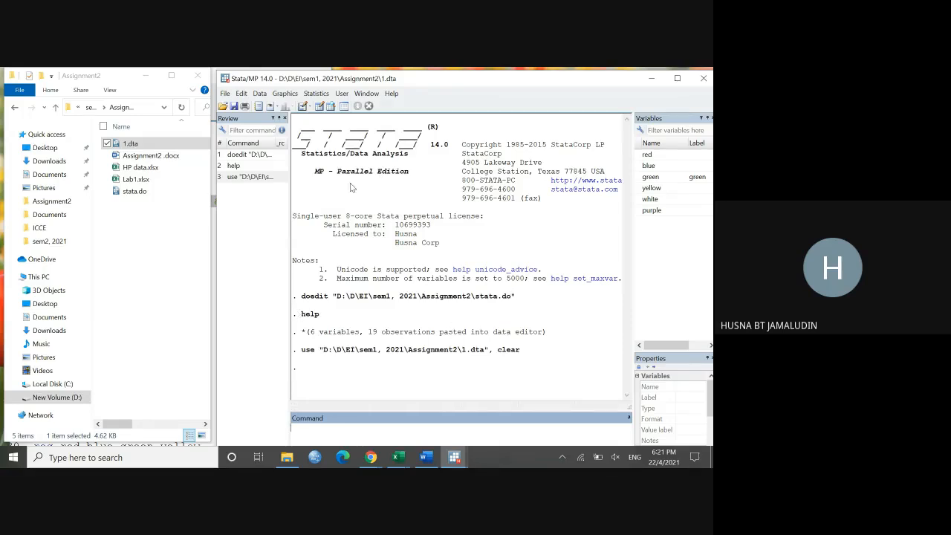
{"action": "left_click", "coordinate": [321, 108]}
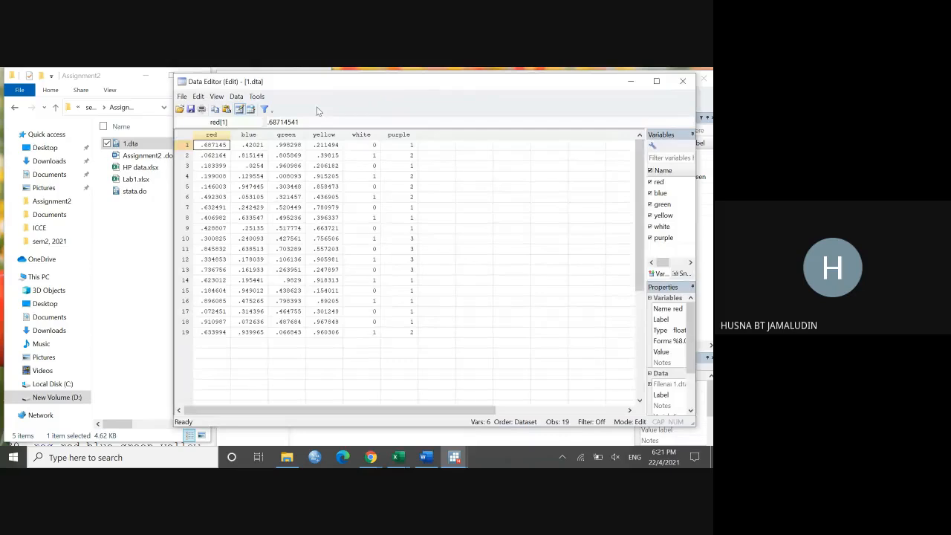
{"action": "left_click", "coordinate": [682, 81]}
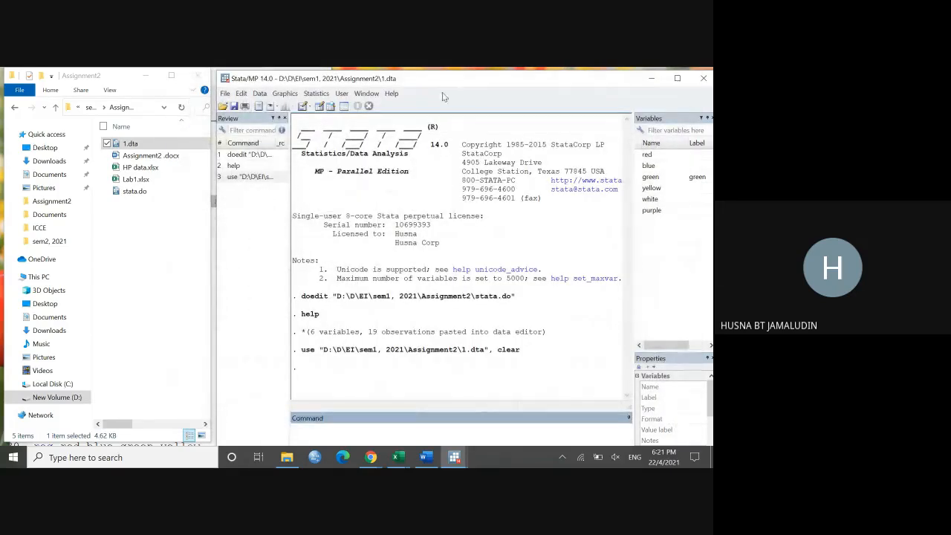
Step: Close Stata without saving Untitled1.do, then reopen 1.dta from the Assignment2 folder and browse its data
{"action": "left_click", "coordinate": [703, 78]}
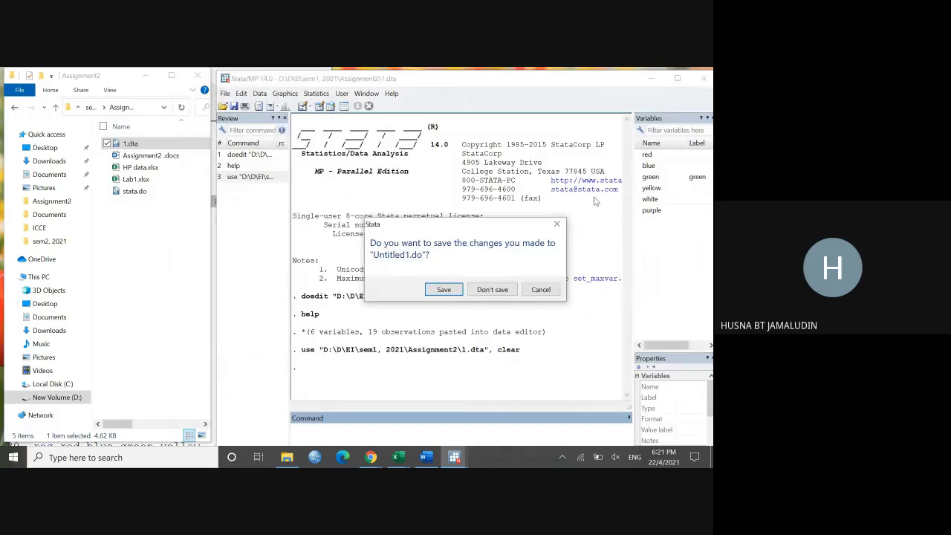
{"action": "left_click", "coordinate": [487, 292]}
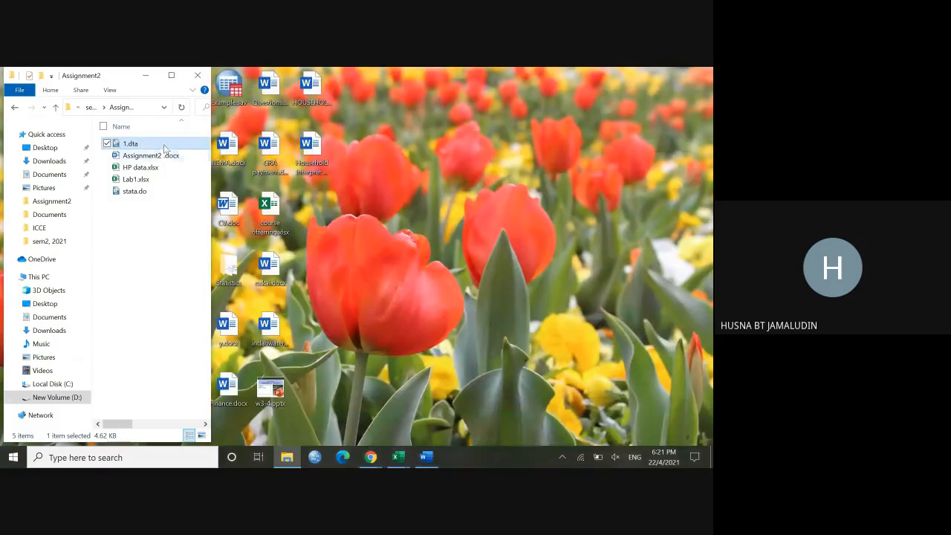
{"action": "double_click", "coordinate": [163, 146]}
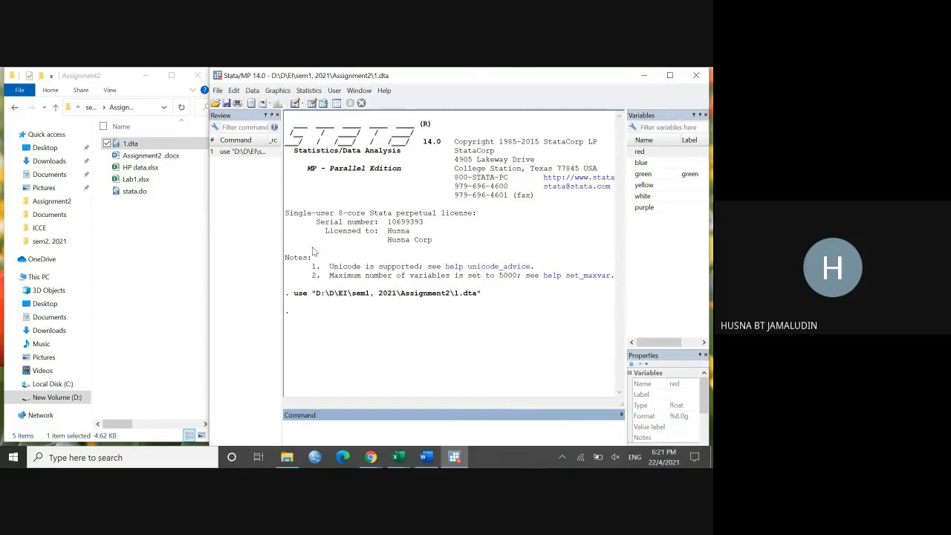
{"action": "left_click", "coordinate": [323, 104]}
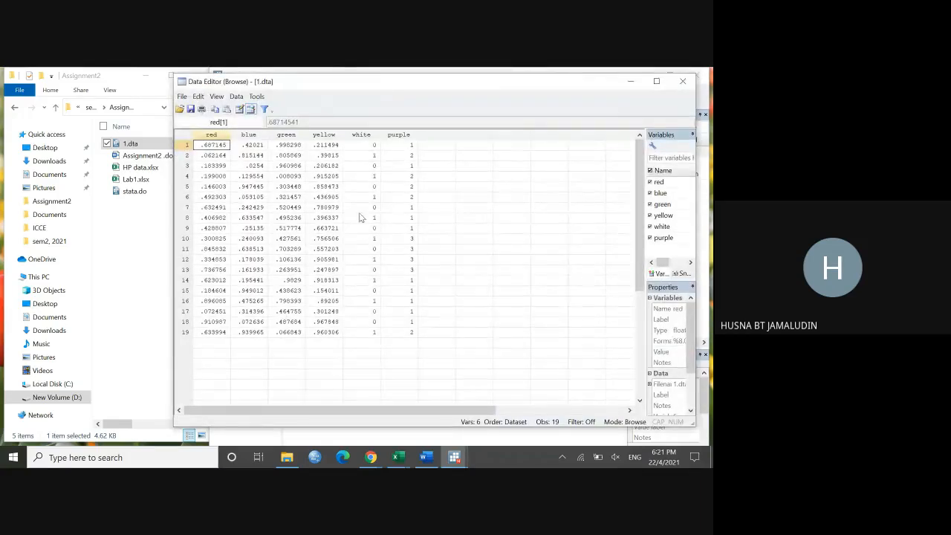
{"action": "left_click", "coordinate": [682, 81]}
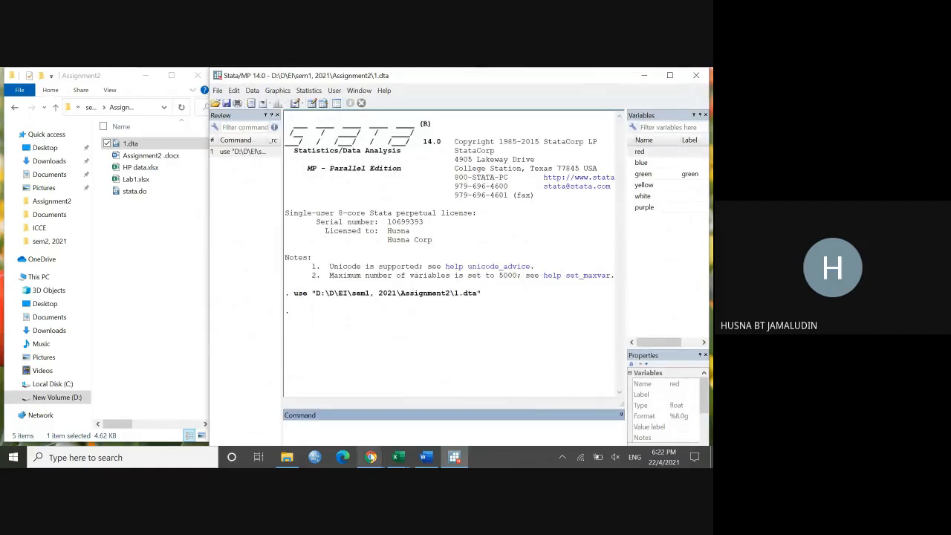
Step: Open stata.do from the Assignment2 folder at the Rename variable section and narrow the editor to uncover the Stata results
{"action": "left_click", "coordinate": [138, 191]}
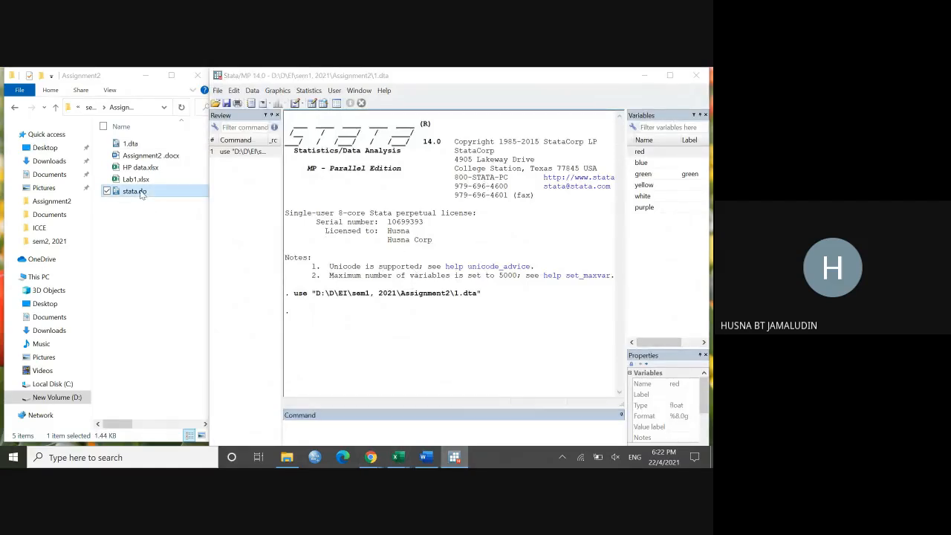
{"action": "double_click", "coordinate": [141, 192]}
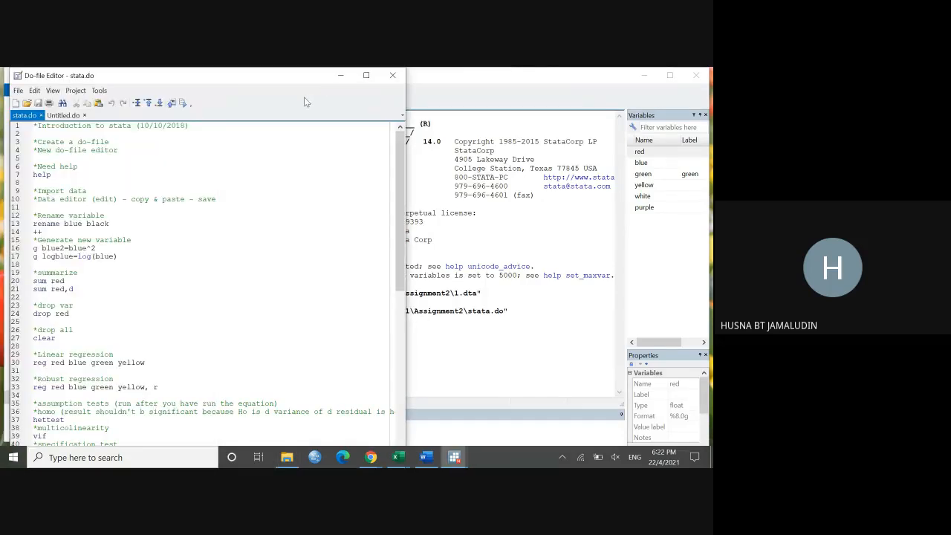
{"action": "scroll", "coordinate": [176, 186], "scroll_direction": "down", "scroll_amount": 1}
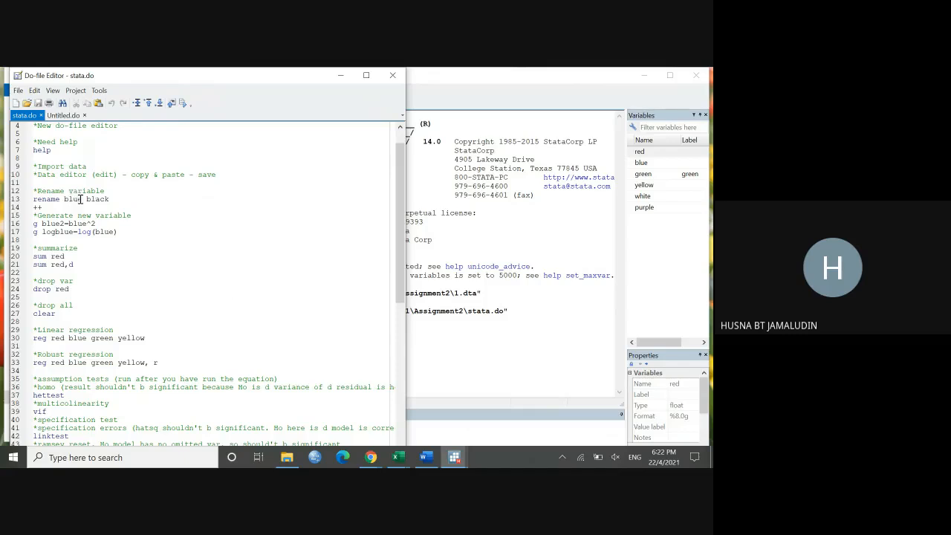
{"action": "left_click", "coordinate": [535, 223]}
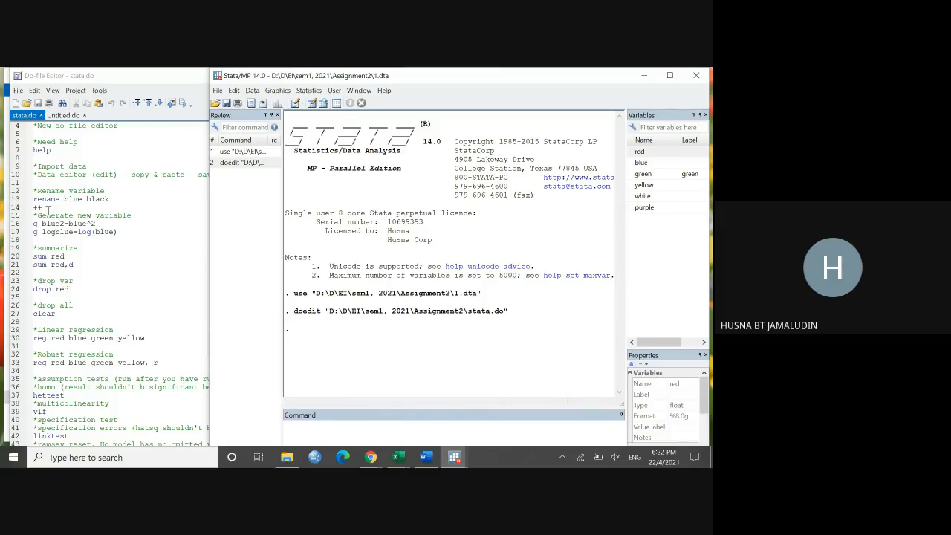
{"action": "left_click", "coordinate": [169, 251]}
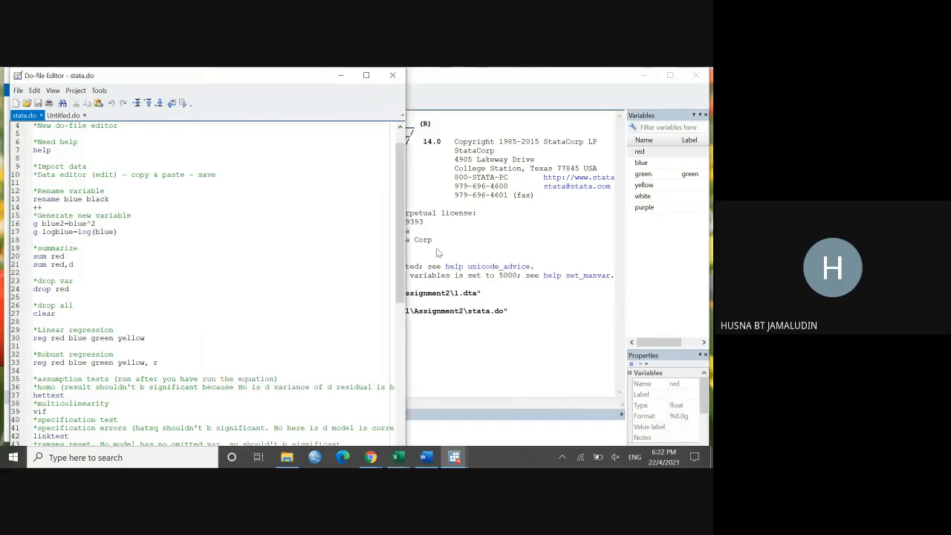
{"action": "left_click_drag", "start_coordinate": [406, 245], "coordinate": [265, 246]}
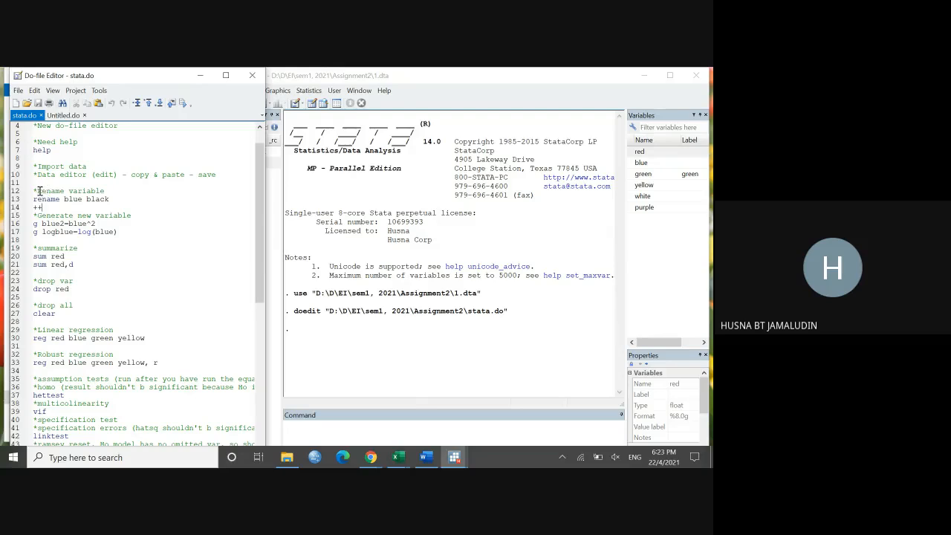
Step: Highlight the "rename blue black" command in stata.do, widen the do-file editor and clear the highlight
{"action": "left_click_drag", "start_coordinate": [38, 191], "coordinate": [33, 191]}
{"action": "left_click", "coordinate": [108, 199]}
{"action": "left_click_drag", "start_coordinate": [109, 199], "coordinate": [38, 199]}
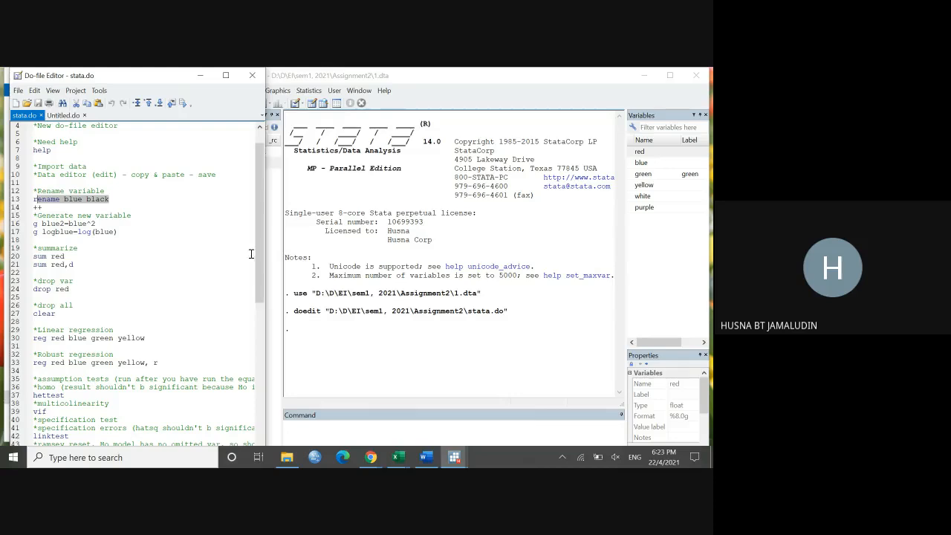
{"action": "left_click_drag", "start_coordinate": [265, 257], "coordinate": [342, 260]}
{"action": "left_click", "coordinate": [313, 268]}
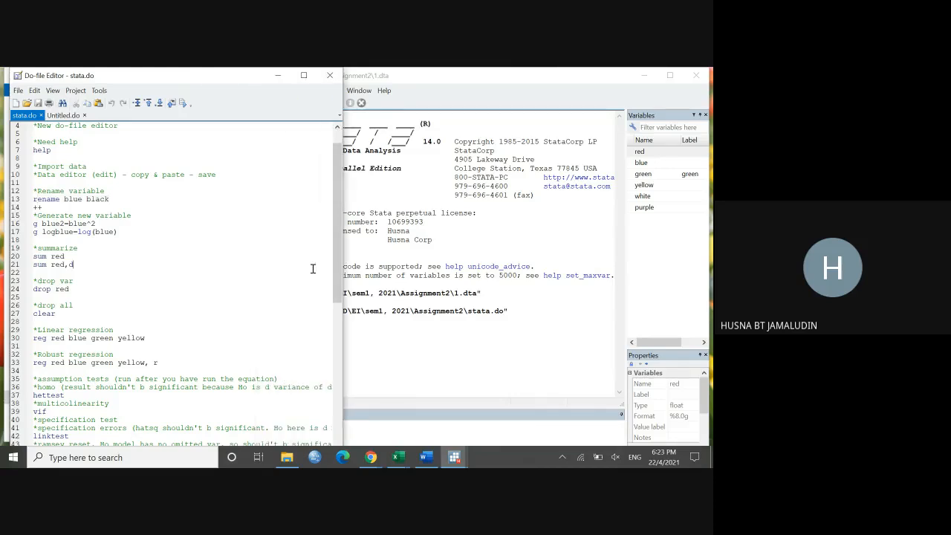
Step: Enlarge the text of stata.do and highlight the new variable name in the "rename blue black" command
{"action": "scroll", "coordinate": [208, 261], "scroll_direction": "up", "scroll_amount": 4}
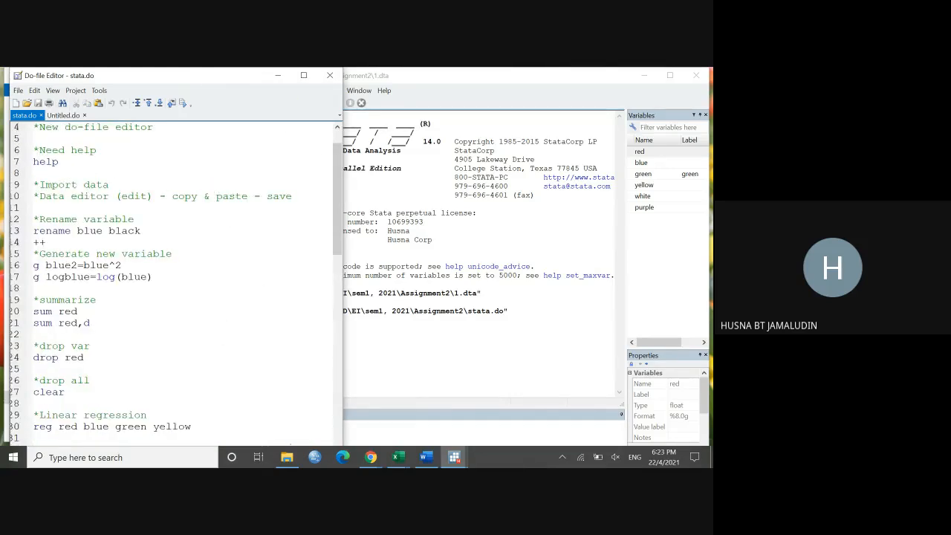
{"action": "left_click_drag", "start_coordinate": [265, 307], "coordinate": [272, 297]}
{"action": "scroll", "coordinate": [237, 295], "scroll_direction": "up", "scroll_amount": 2}
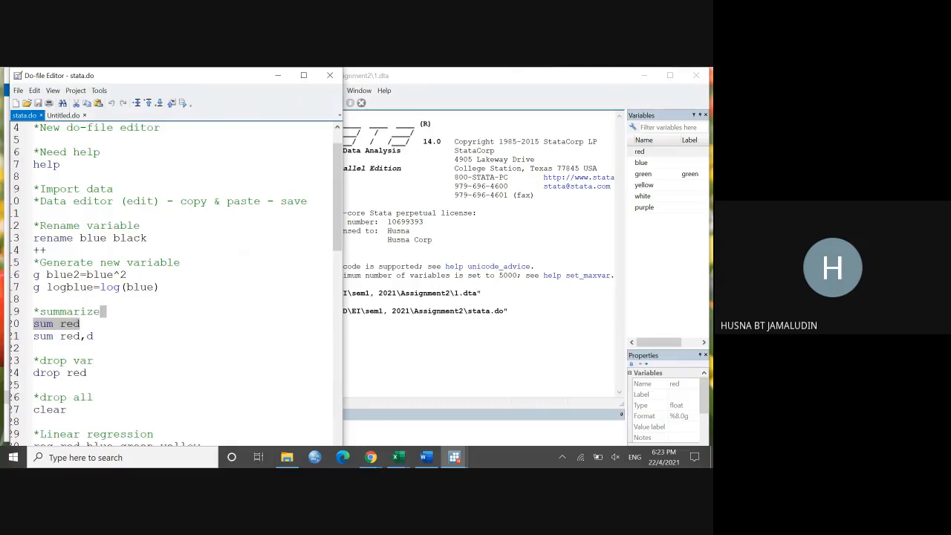
{"action": "left_click", "coordinate": [238, 287]}
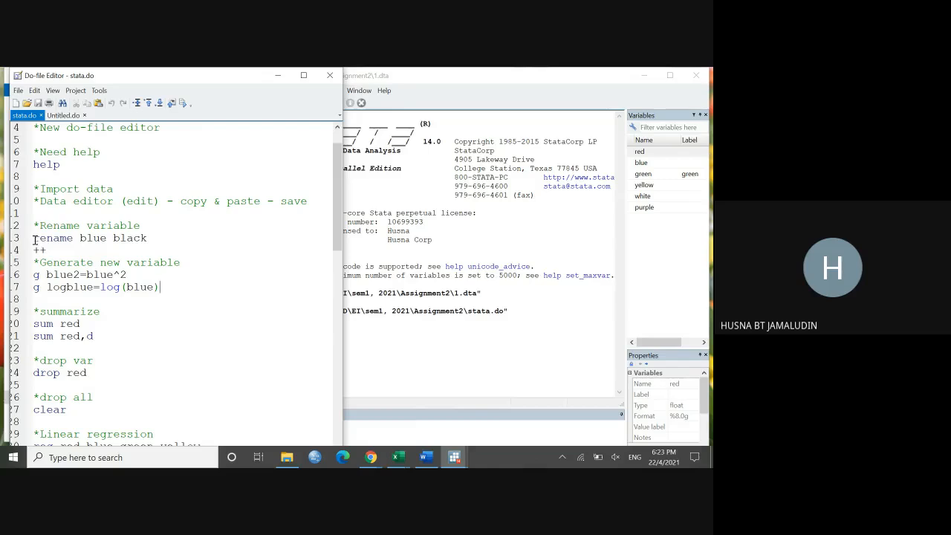
{"action": "left_click_drag", "start_coordinate": [35, 241], "coordinate": [149, 239]}
Step: Rename the variable blue to black by running the command "rename blue black" in Stata
{"action": "left_click", "coordinate": [386, 426]}
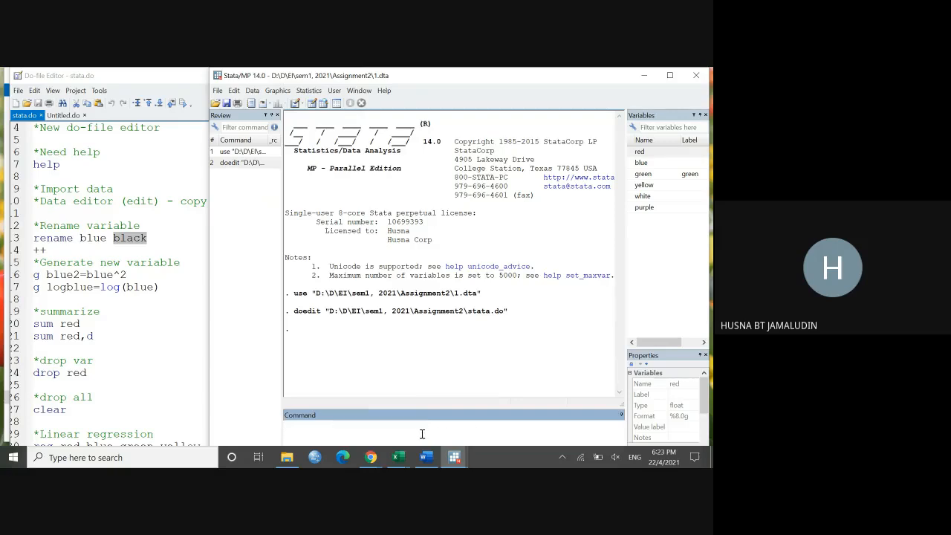
{"action": "type", "text": "rename blue black"}
{"action": "key", "text": "BackSpace"}
{"action": "key", "text": "BackSpace"}
{"action": "key", "text": "BackSpace"}
{"action": "key", "text": "BackSpace"}
{"action": "key", "text": "BackSpace"}
{"action": "key", "text": "BackSpace"}
{"action": "key", "text": "BackSpace"}
{"action": "key", "text": "BackSpace"}
{"action": "key", "text": "BackSpace"}
{"action": "key", "text": "BackSpace"}
{"action": "left_click", "coordinate": [636, 162]}
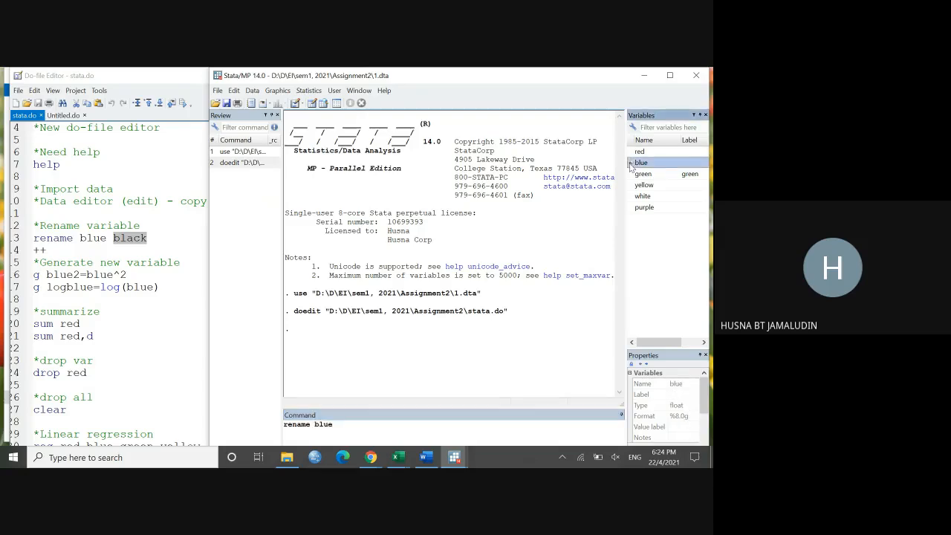
{"action": "left_click", "coordinate": [335, 431]}
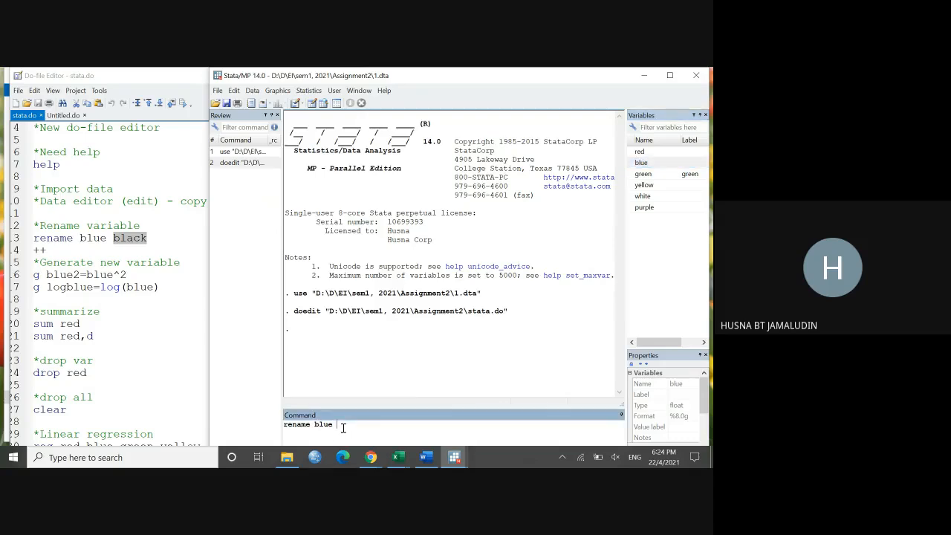
{"action": "type", "text": "bracl"}
{"action": "key", "text": "BackSpace"}
{"action": "type", "text": "k"}
{"action": "key", "text": "Return"}
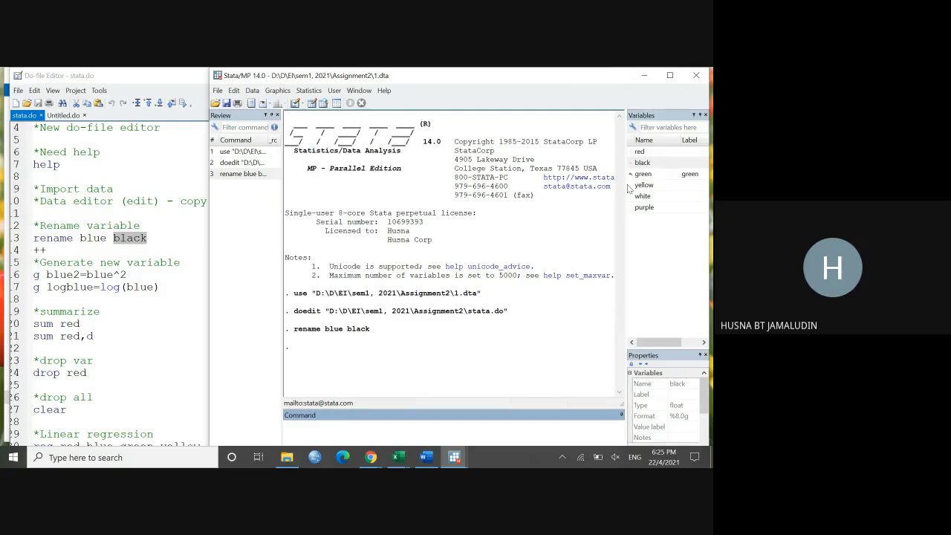
Step: Recall the previous rename command, edit it to "rename black blue" and run it to restore the variable's name
{"action": "left_click", "coordinate": [174, 324]}
{"action": "scroll", "coordinate": [174, 322], "scroll_direction": "down", "scroll_amount": 1}
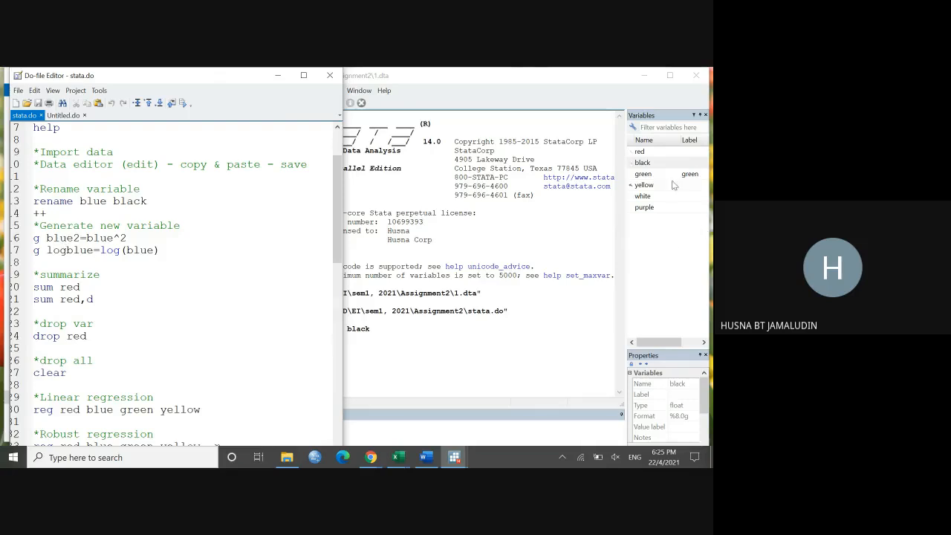
{"action": "left_click", "coordinate": [479, 429]}
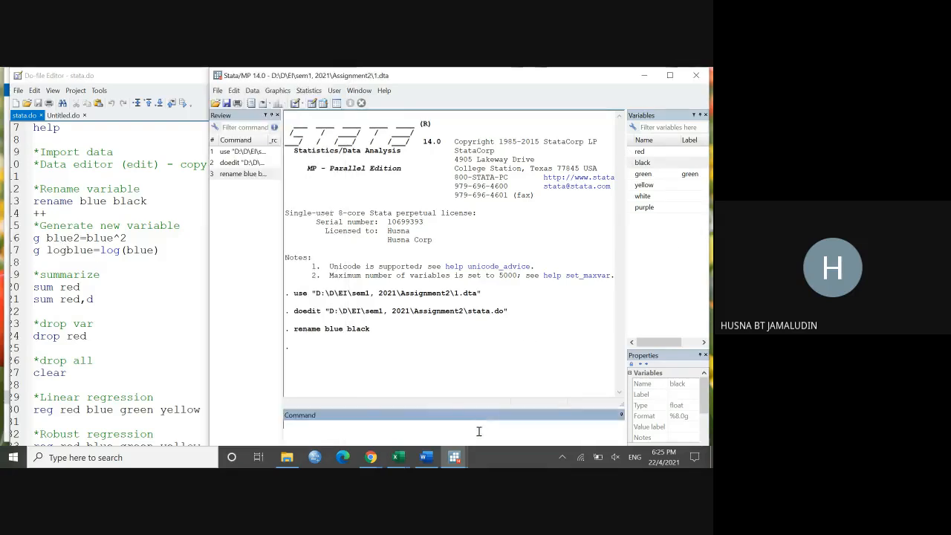
{"action": "left_click", "coordinate": [241, 175]}
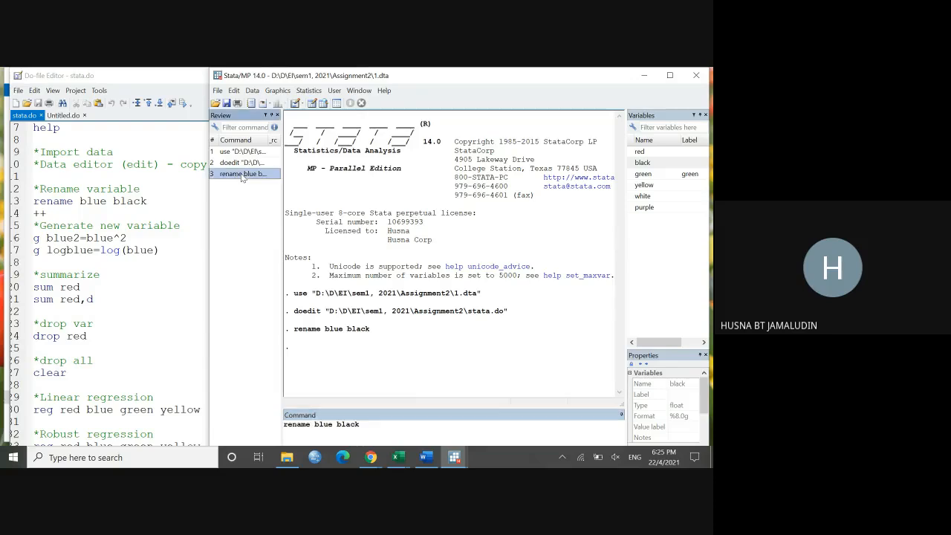
{"action": "double_click", "coordinate": [315, 425]}
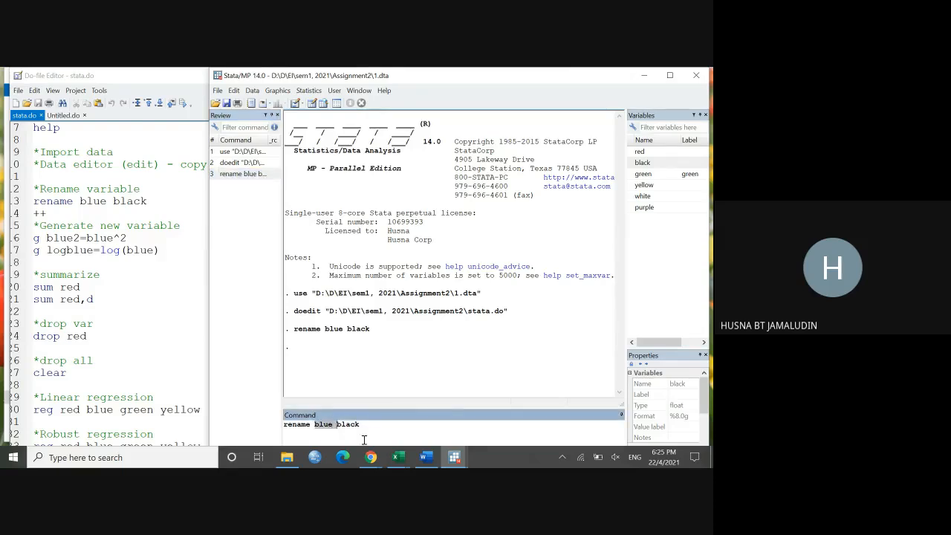
{"action": "key", "text": "Delete"}
{"action": "left_click", "coordinate": [359, 429]}
{"action": "type", "text": "blue"}
{"action": "key", "text": "Return"}
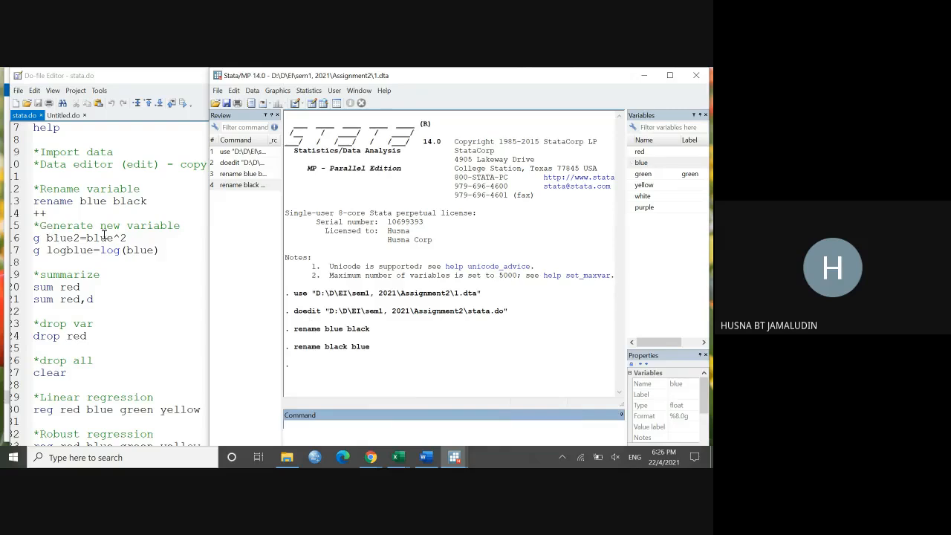
Step: Narrow the do-file editor and generate the squared variable blue2 by running "g blue2=blue^2"
{"action": "left_click", "coordinate": [136, 237]}
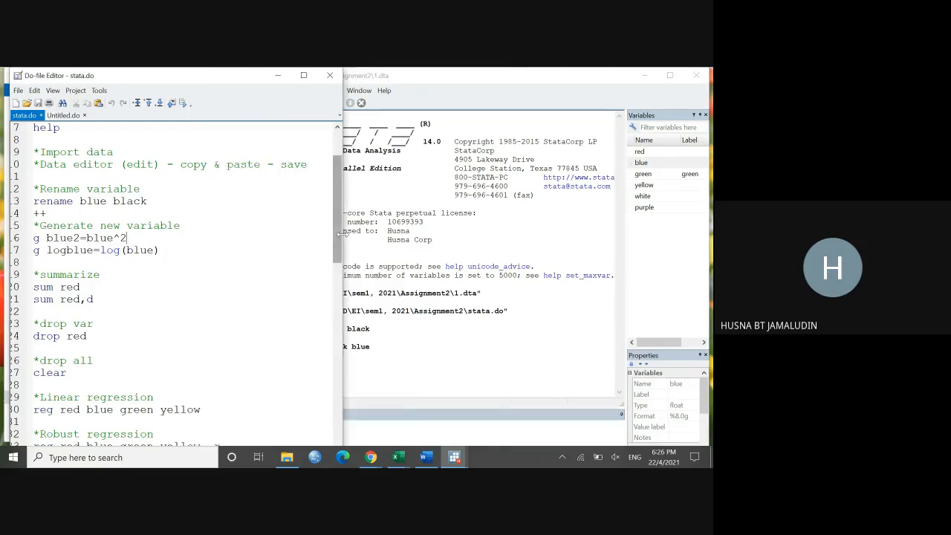
{"action": "left_click_drag", "start_coordinate": [341, 234], "coordinate": [271, 234]}
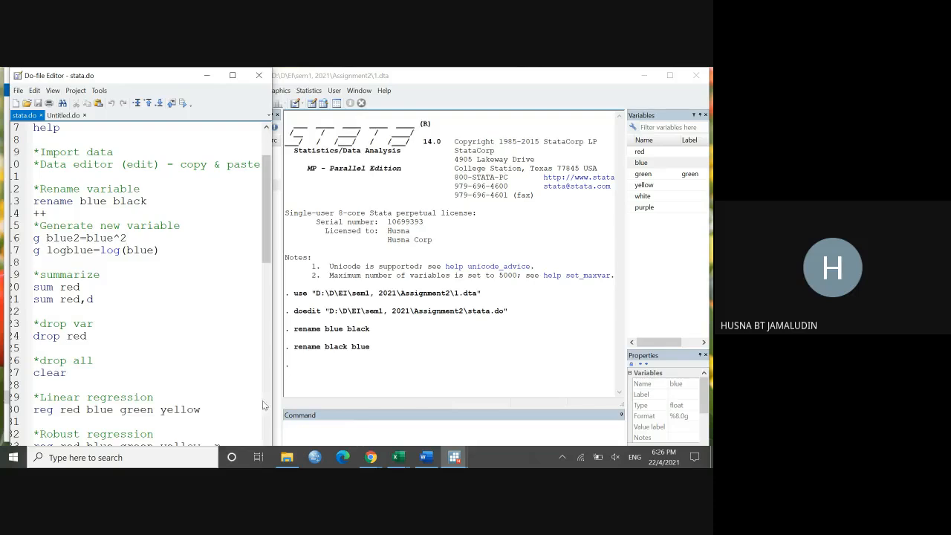
{"action": "left_click", "coordinate": [296, 424]}
{"action": "type", "text": "g"}
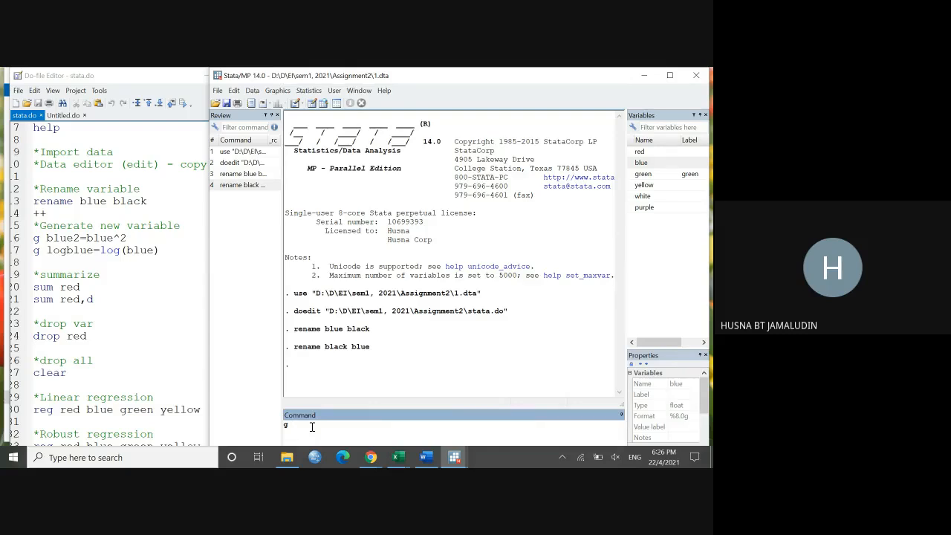
{"action": "type", "text": "blue2"}
{"action": "double_click", "coordinate": [294, 426]}
{"action": "left_click", "coordinate": [318, 426]}
{"action": "left_click", "coordinate": [312, 102]}
{"action": "type", "text": "blue^2"}
{"action": "key", "text": "Return"}
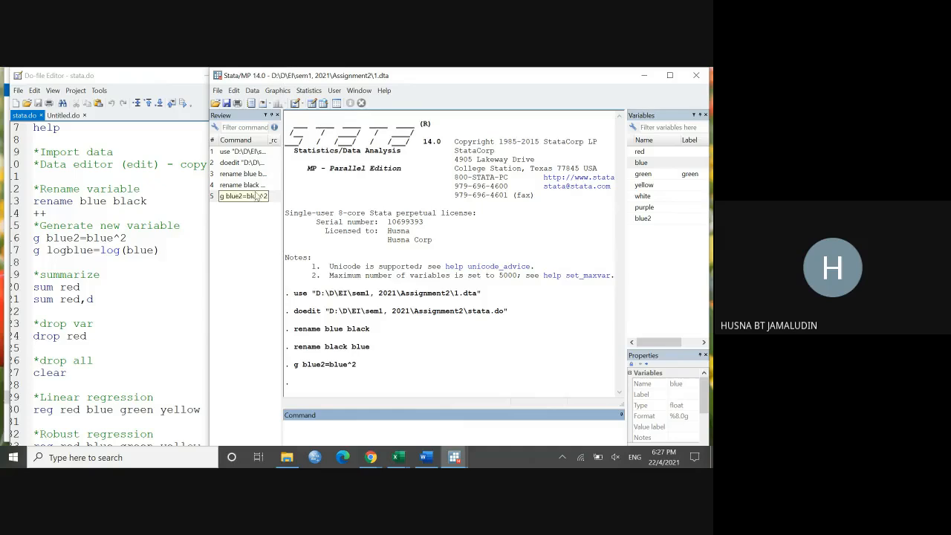
Step: Check the new blue2 column in the Data Editor, minimize it and return to stata.do
{"action": "left_click", "coordinate": [312, 104]}
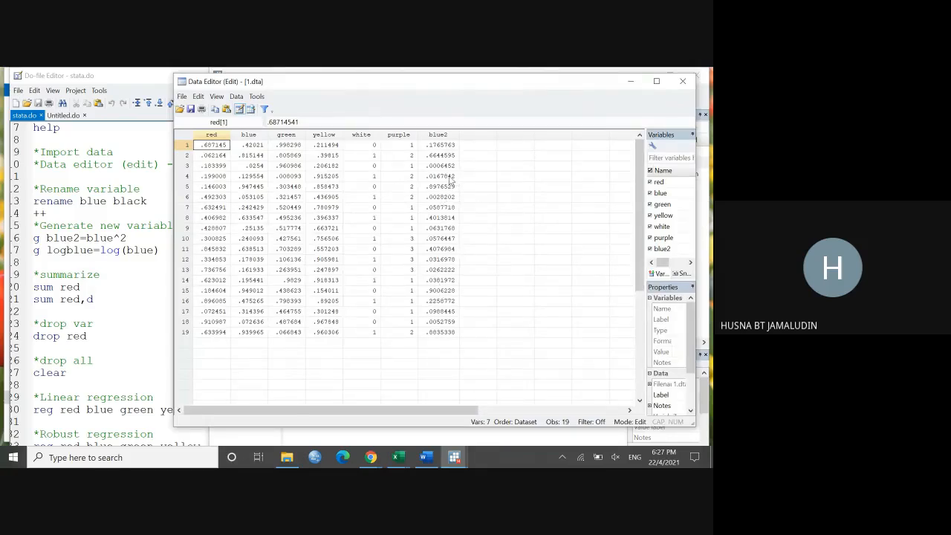
{"action": "left_click", "coordinate": [631, 83]}
{"action": "left_click", "coordinate": [159, 289]}
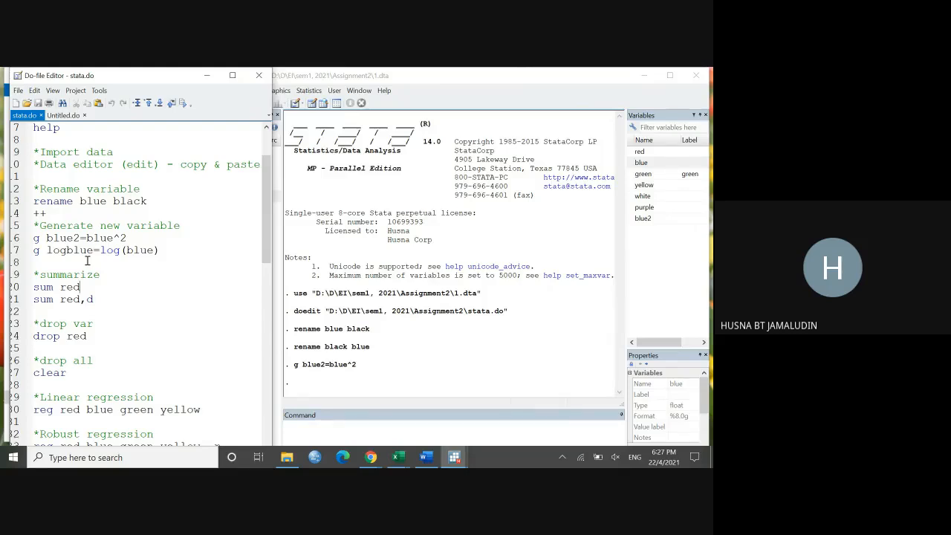
Step: Generate the logarithm of blue as a new variable by running "g logblue=log(blue)"
{"action": "left_click", "coordinate": [313, 432]}
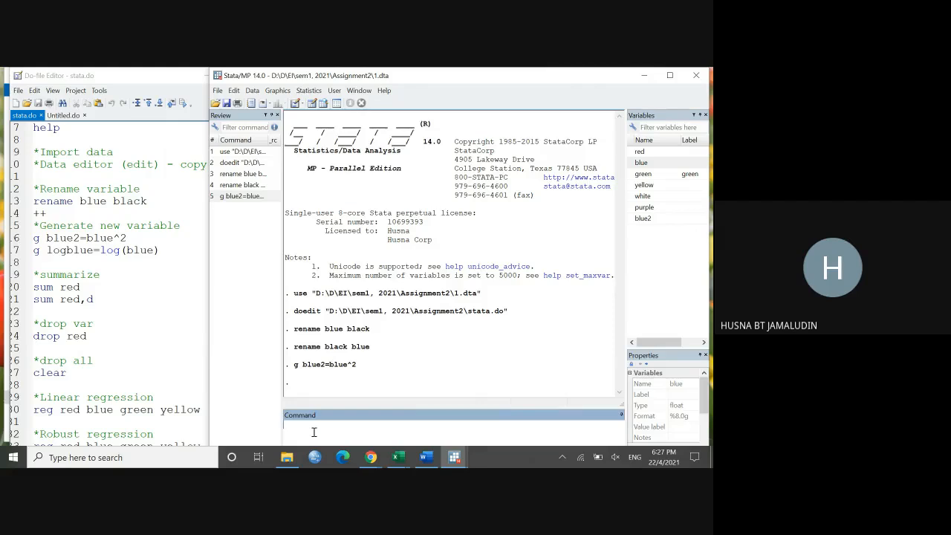
{"action": "type", "text": "g log"}
{"action": "key", "text": "BackSpace"}
{"action": "key", "text": "BackSpace"}
{"action": "type", "text": "ogblue="}
{"action": "left_click_drag", "start_coordinate": [101, 252], "coordinate": [120, 253]}
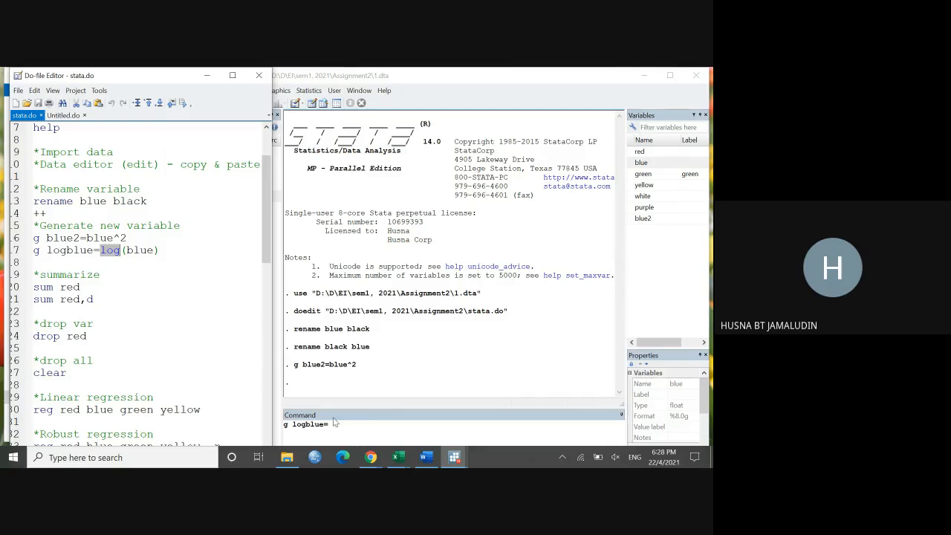
{"action": "left_click", "coordinate": [357, 433]}
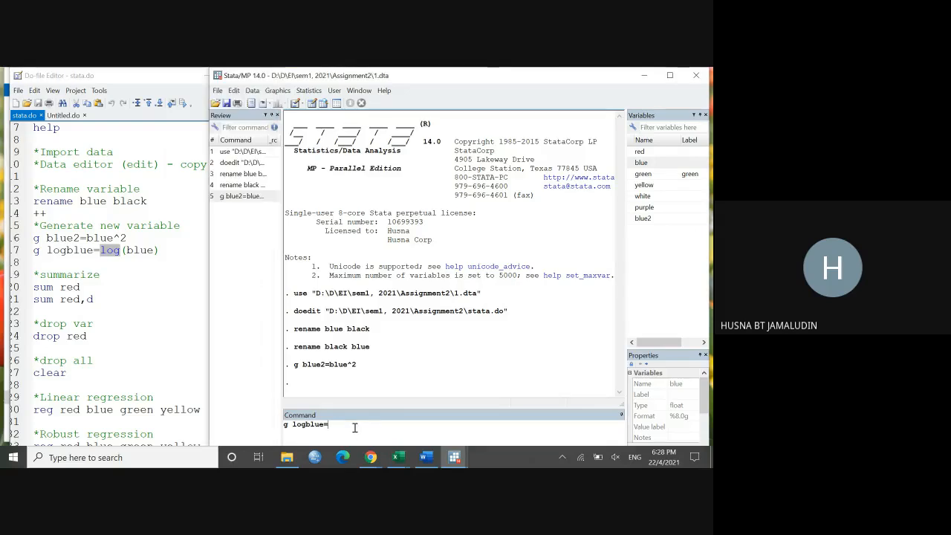
{"action": "type", "text": "g logblue=log"}
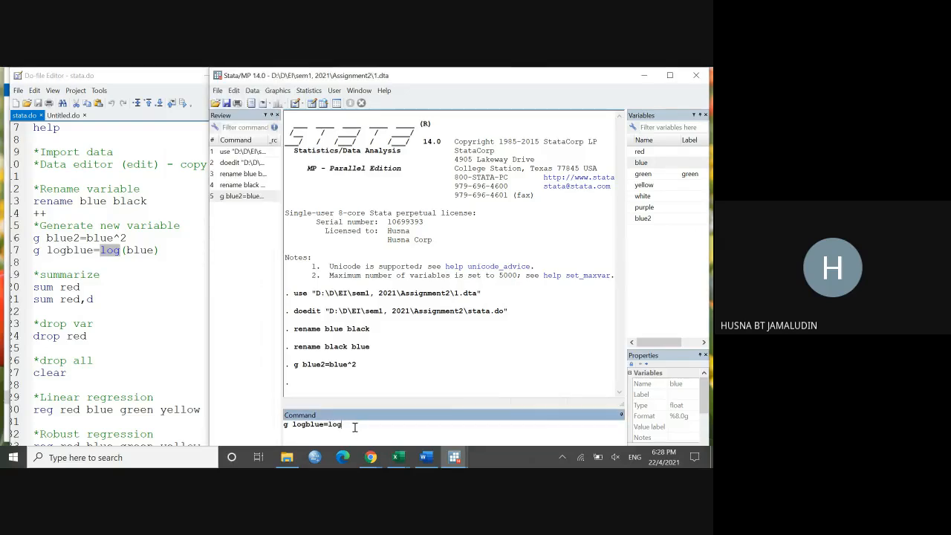
{"action": "type", "text": "(blue)"}
{"action": "key", "text": "Return"}
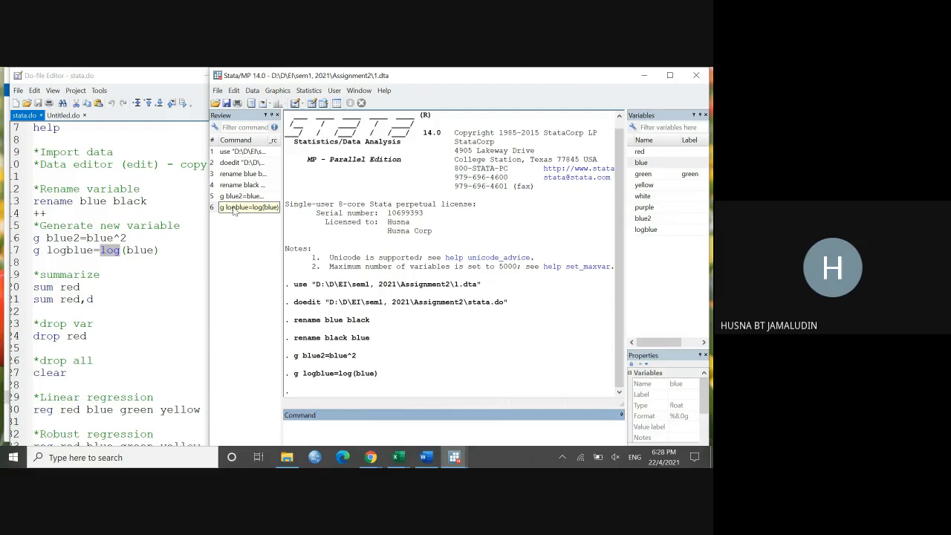
Step: Check the new logblue column in the Data Editor, minimize it and go back to stata.do
{"action": "left_click", "coordinate": [310, 106]}
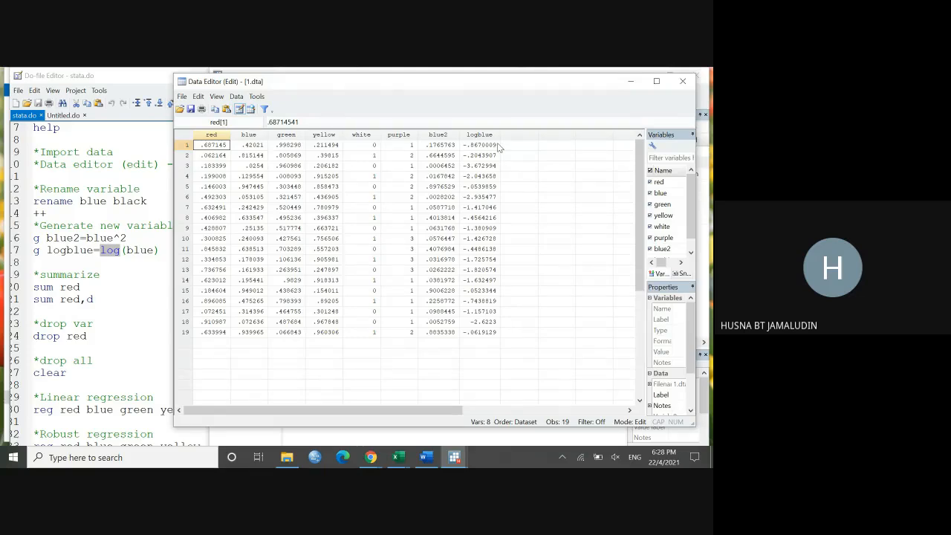
{"action": "left_click", "coordinate": [627, 84]}
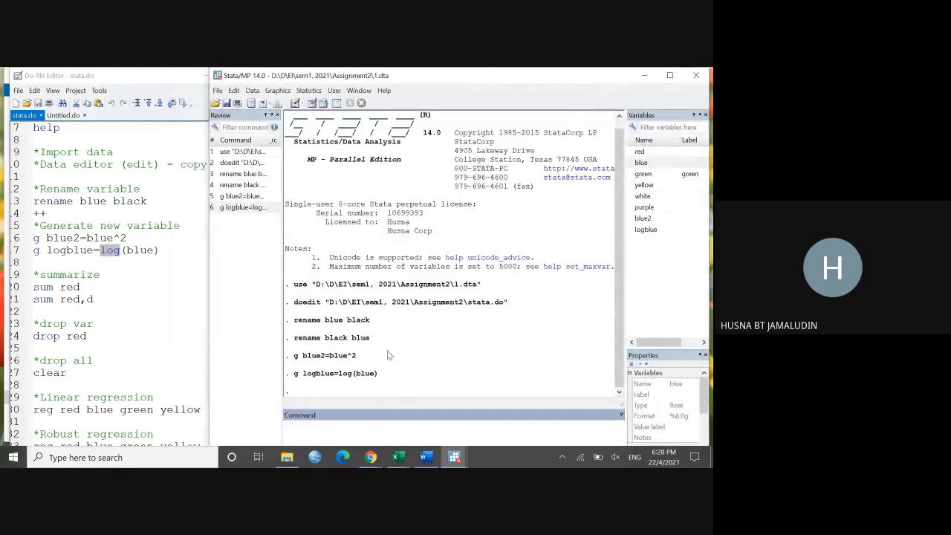
{"action": "left_click", "coordinate": [158, 315]}
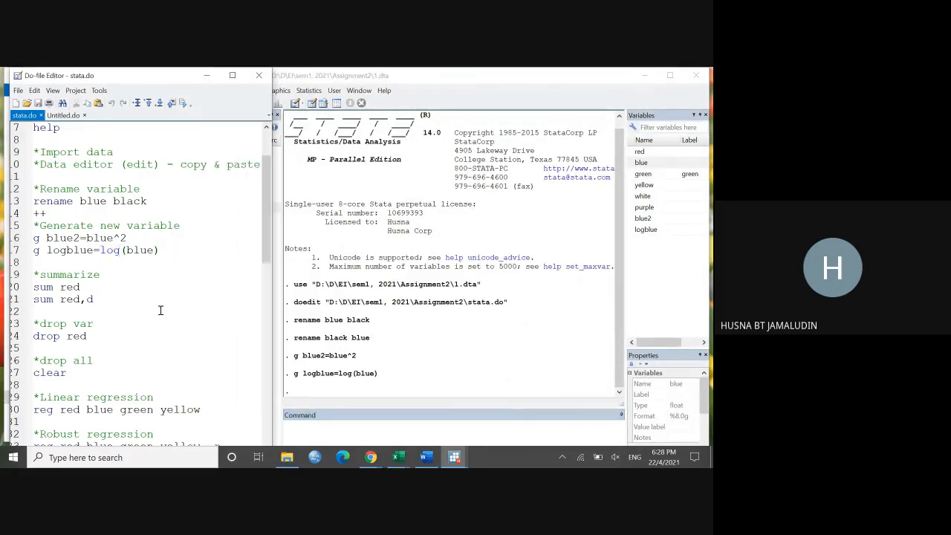
Step: Review the summarize section of stata.do and look over the variables of 1.dta in the Data Editor
{"action": "scroll", "coordinate": [159, 312], "scroll_direction": "down", "scroll_amount": 1}
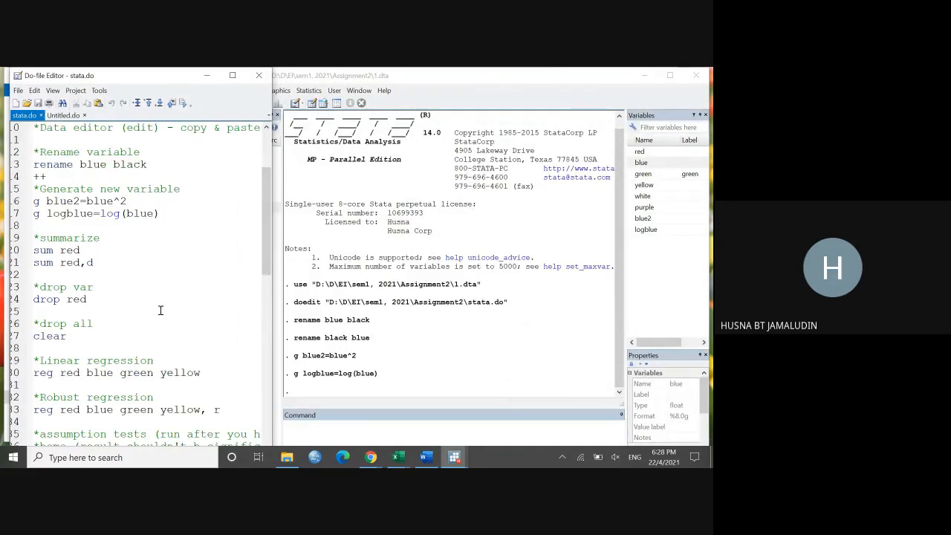
{"action": "left_click", "coordinate": [120, 238]}
{"action": "scroll", "coordinate": [120, 238], "scroll_direction": "down", "scroll_amount": 1}
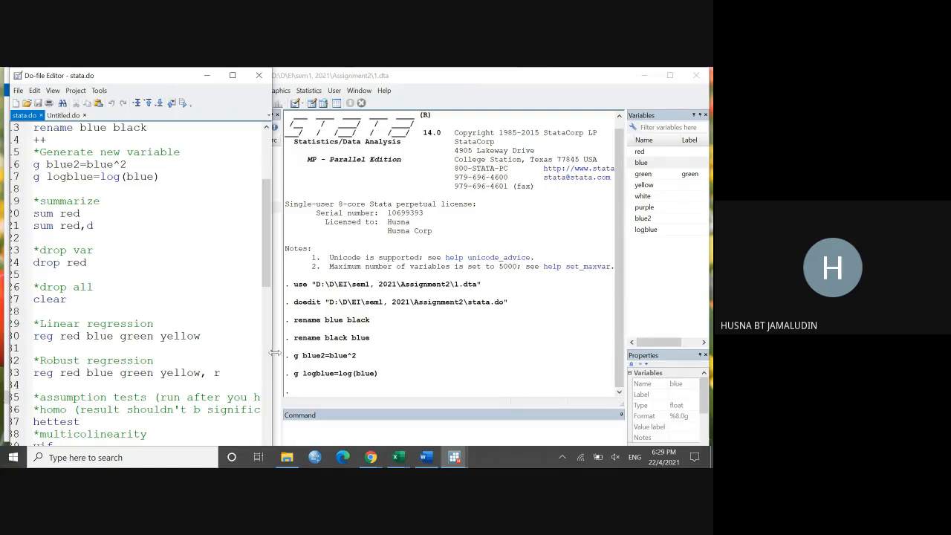
{"action": "left_click", "coordinate": [399, 459]}
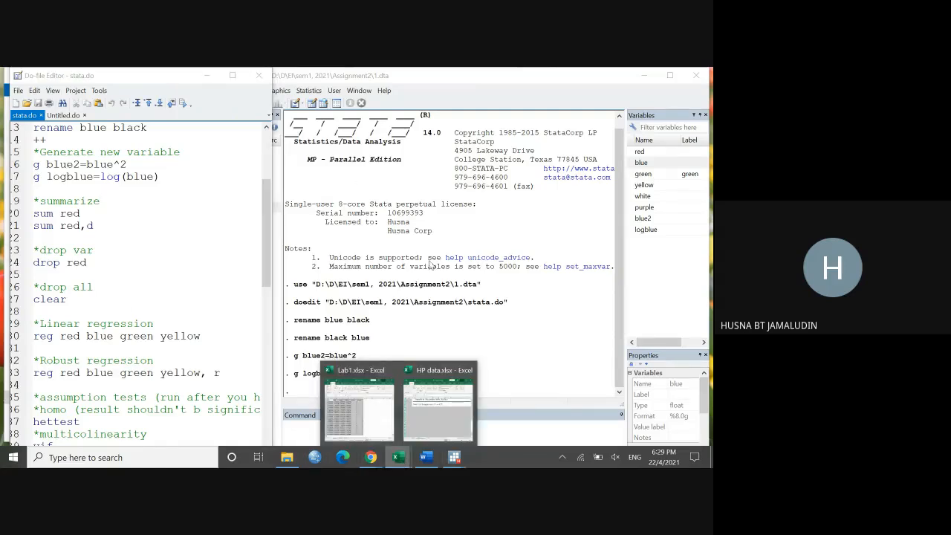
{"action": "left_click", "coordinate": [312, 103]}
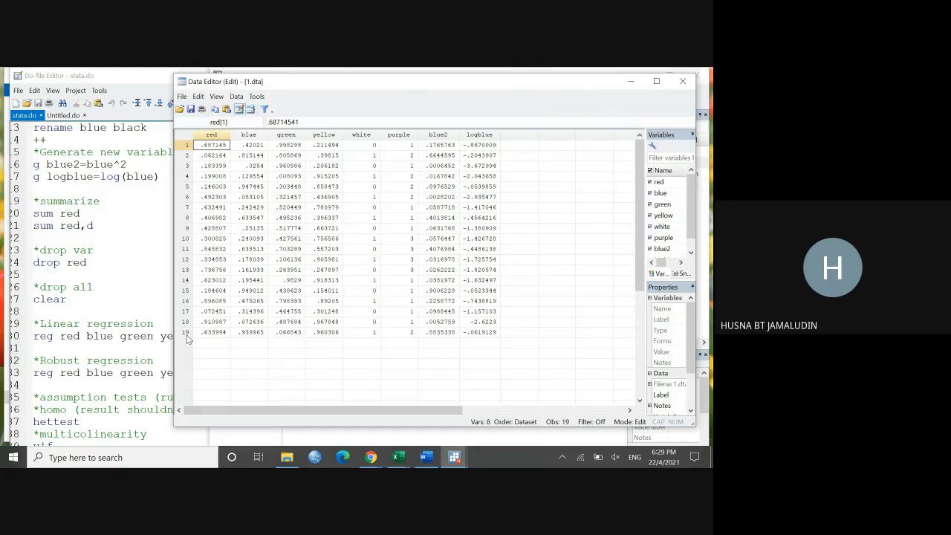
{"action": "left_click", "coordinate": [631, 82]}
Step: Examine the "sum red" and "drop red" commands in stata.do, highlighting the variable name in the summarize command
{"action": "left_click", "coordinate": [97, 209]}
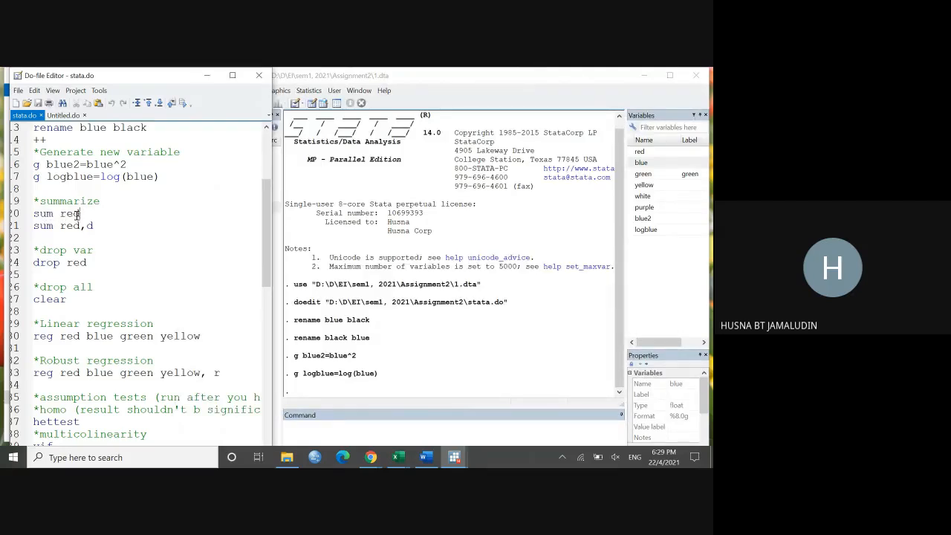
{"action": "left_click_drag", "start_coordinate": [80, 214], "coordinate": [63, 213]}
{"action": "left_click", "coordinate": [59, 215]}
{"action": "left_click", "coordinate": [333, 430]}
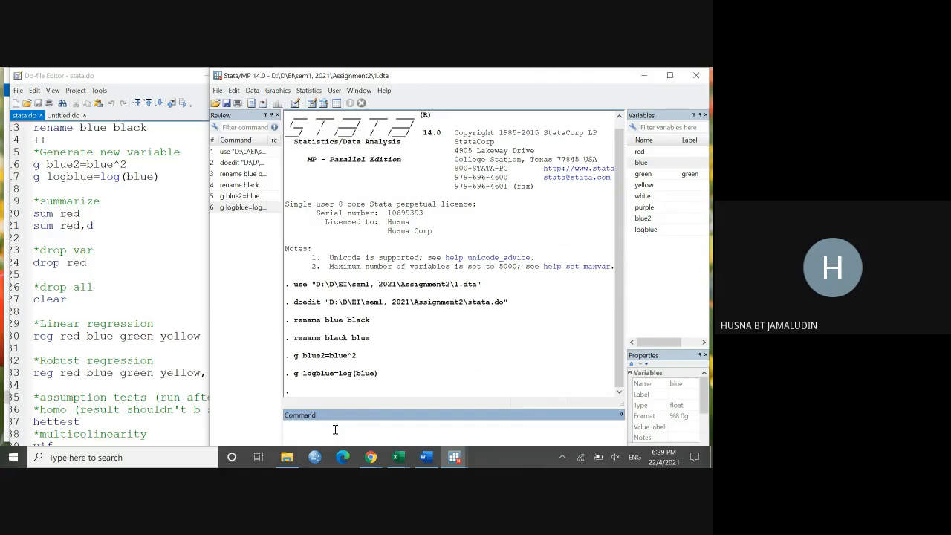
{"action": "left_click", "coordinate": [174, 264]}
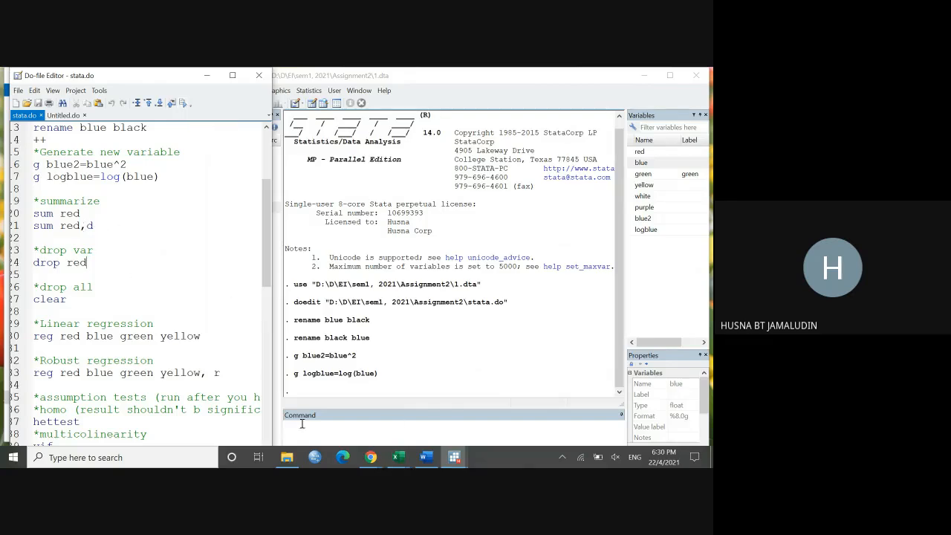
{"action": "left_click", "coordinate": [339, 437]}
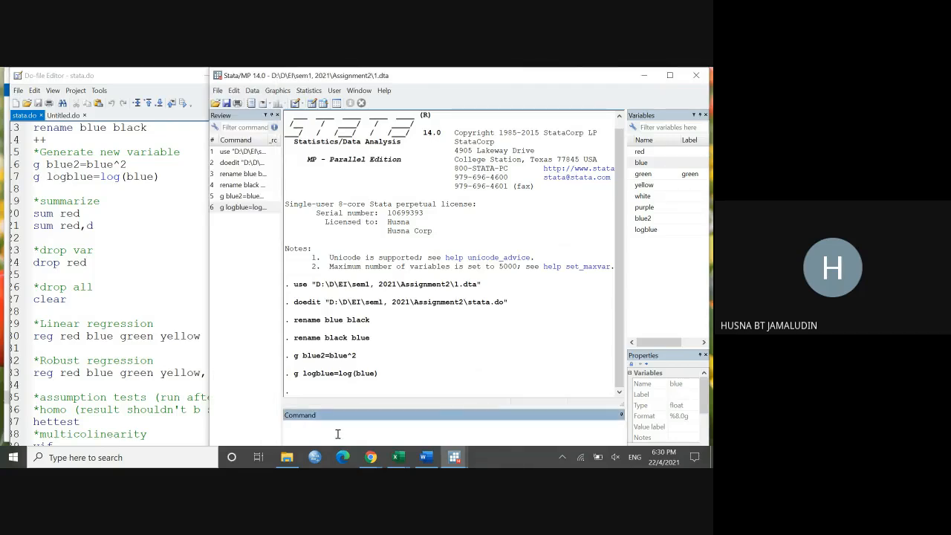
{"action": "left_click", "coordinate": [144, 260]}
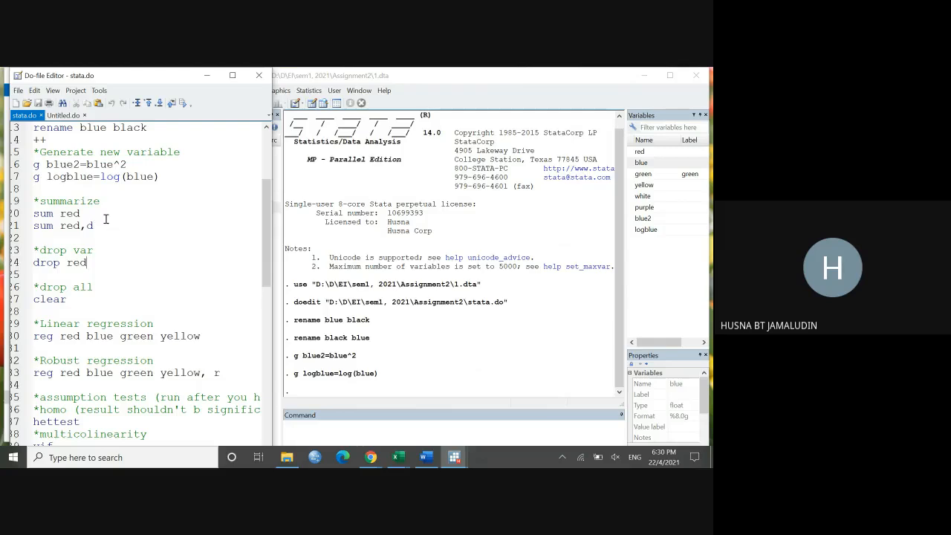
Step: Run only the "sum red" line of stata.do and check the observations and mean in the summary output
{"action": "left_click_drag", "start_coordinate": [81, 213], "coordinate": [35, 214]}
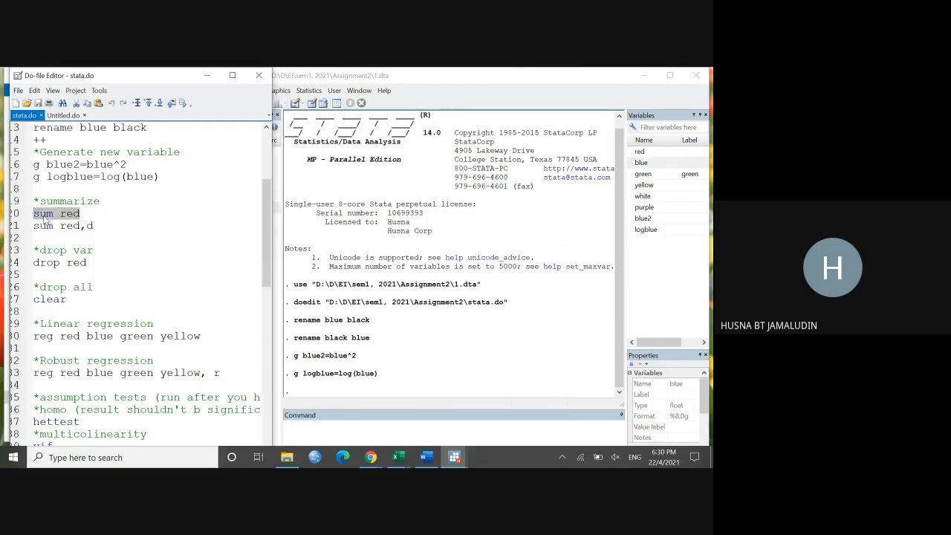
{"action": "left_click", "coordinate": [182, 104]}
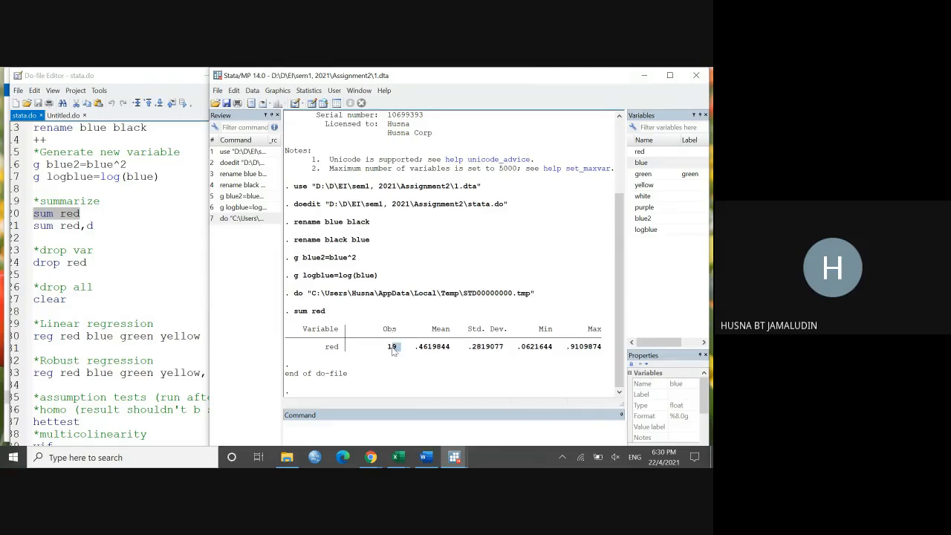
{"action": "double_click", "coordinate": [392, 347]}
{"action": "left_click", "coordinate": [440, 352]}
Step: Copy "sum red" from stata.do into the command line, change the variable to green and run "sum green"
{"action": "right_click", "coordinate": [79, 215]}
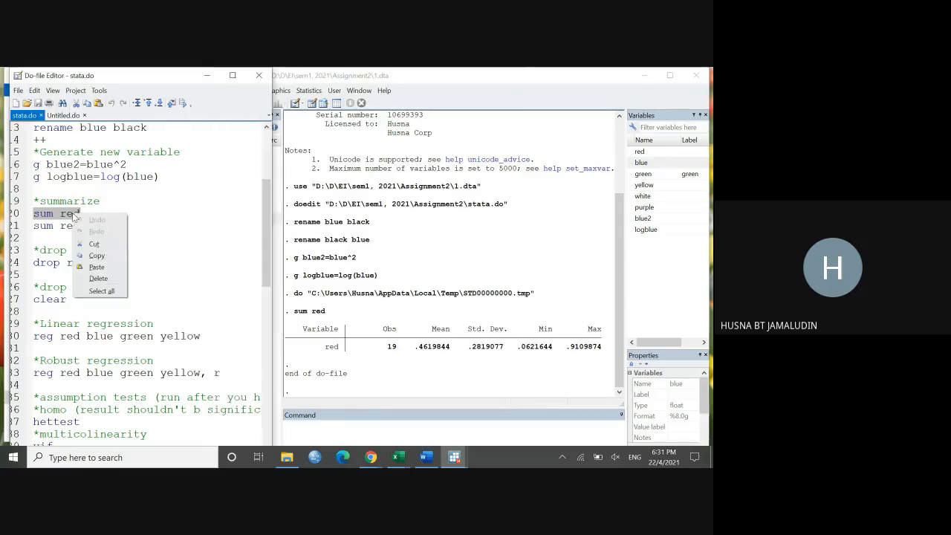
{"action": "left_click", "coordinate": [99, 256]}
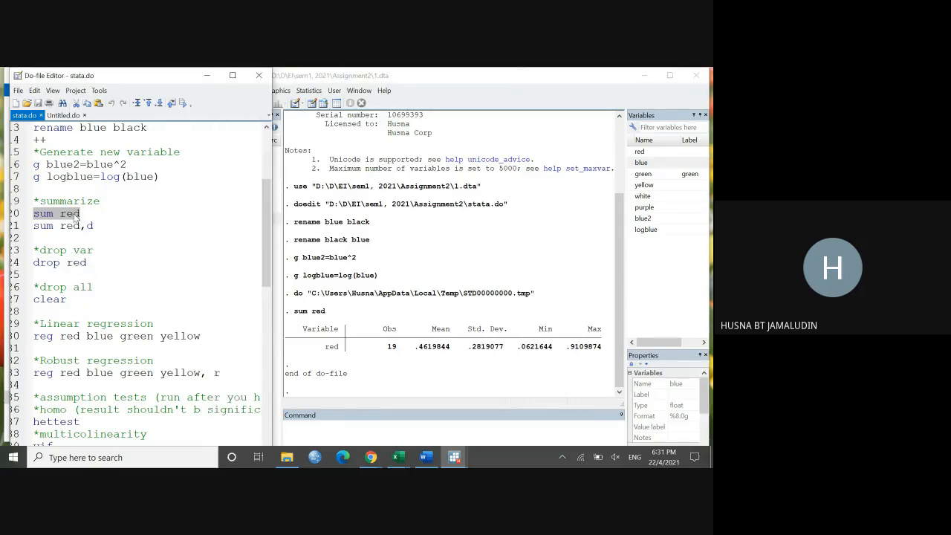
{"action": "left_click", "coordinate": [387, 429]}
{"action": "key", "text": "ctrl+v"}
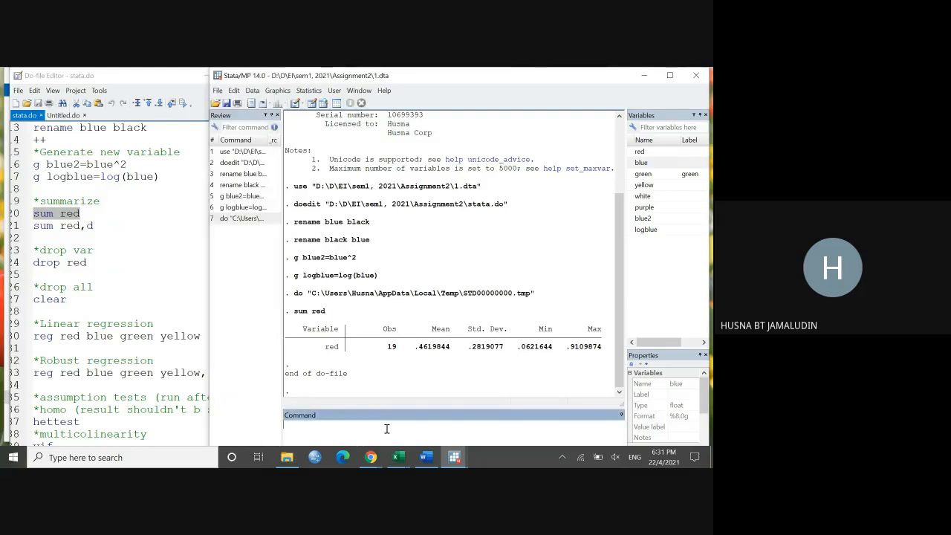
{"action": "key", "text": "BackSpace"}
{"action": "key", "text": "BackSpace"}
{"action": "key", "text": "BackSpace"}
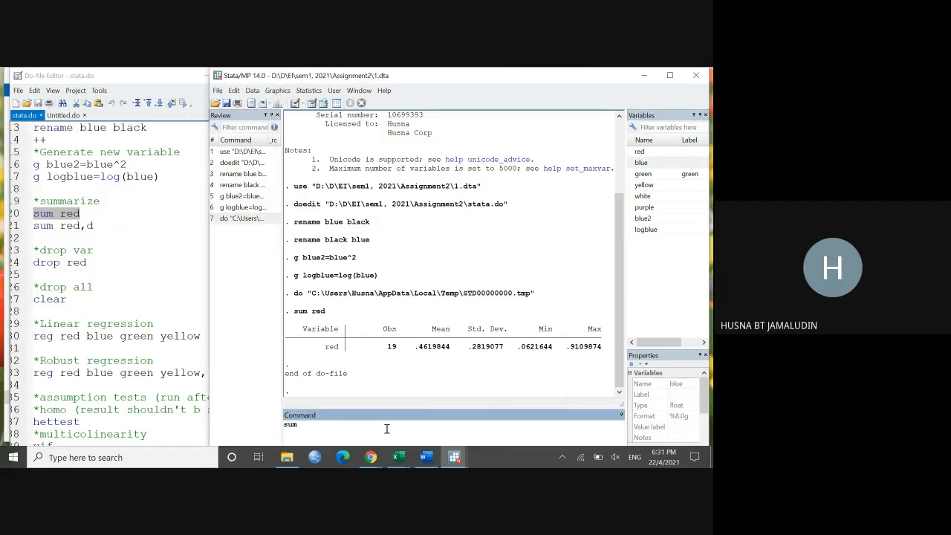
{"action": "type", "text": "w"}
{"action": "key", "text": "BackSpace"}
{"action": "type", "text": "green"}
{"action": "key", "text": "Return"}
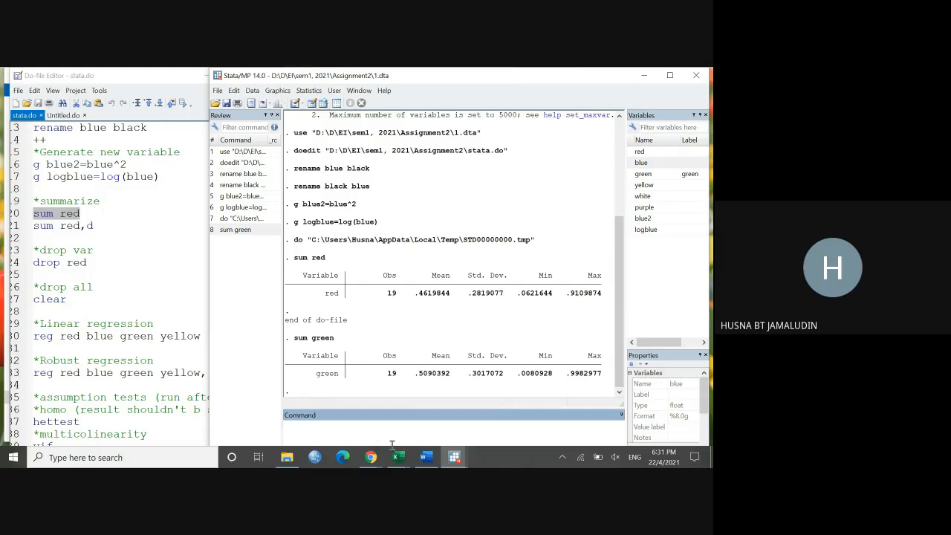
Step: Reuse the copied summarize command with yellow picked from the variable list as its variable, and run "sum yellow"
{"action": "key", "text": "ctrl+v"}
{"action": "key", "text": "BackSpace"}
{"action": "key", "text": "BackSpace"}
{"action": "key", "text": "BackSpace"}
{"action": "left_click", "coordinate": [634, 186]}
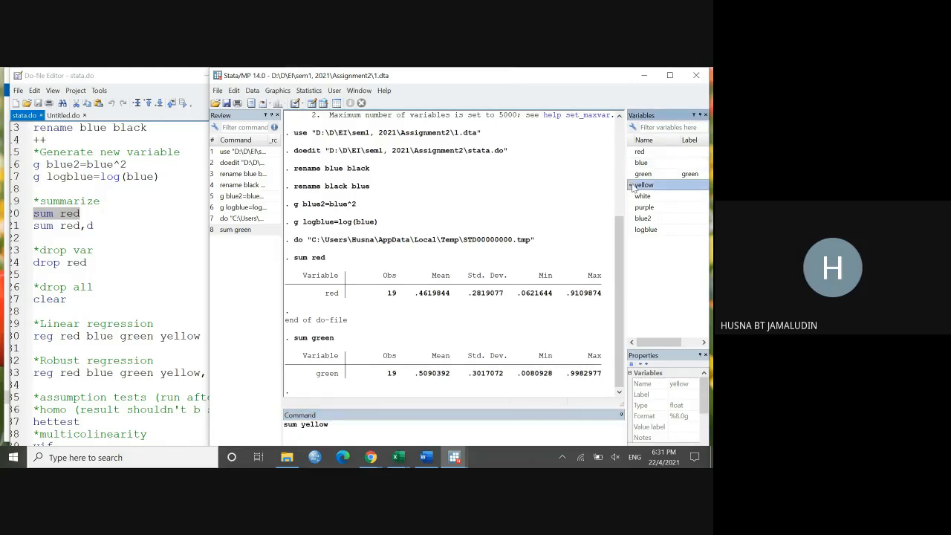
{"action": "key", "text": "Return"}
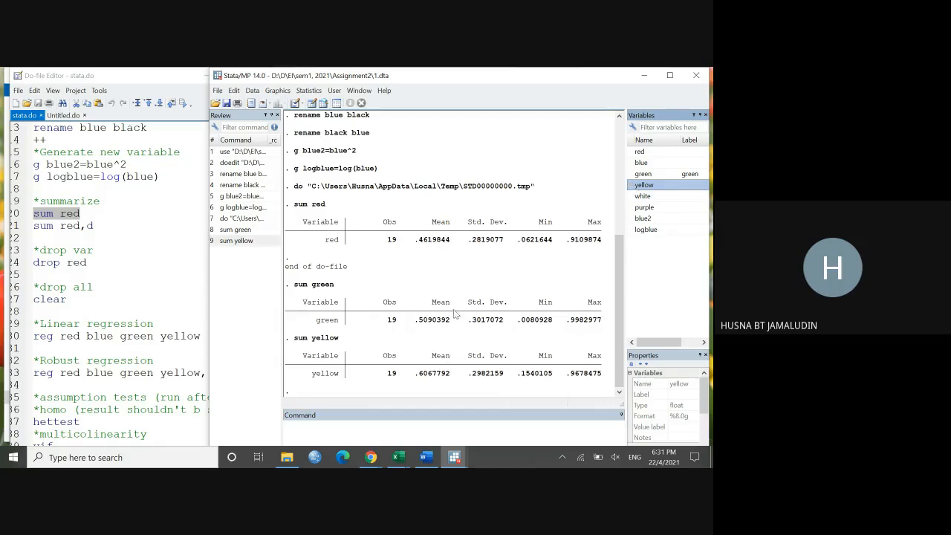
Step: Run only the "sum red,d" line of stata.do to get the detailed summary of red, and bring its output into view
{"action": "left_click", "coordinate": [123, 243]}
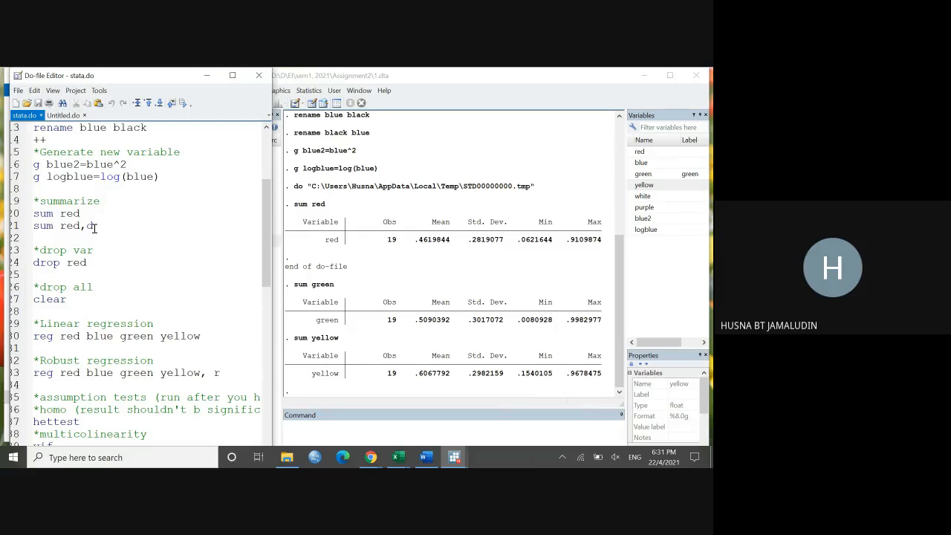
{"action": "left_click_drag", "start_coordinate": [94, 228], "coordinate": [34, 224]}
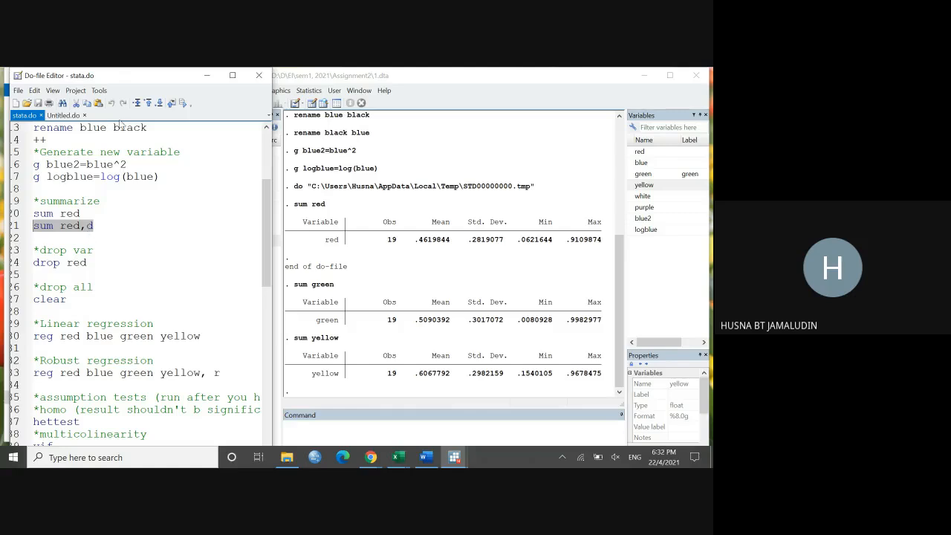
{"action": "left_click", "coordinate": [185, 104]}
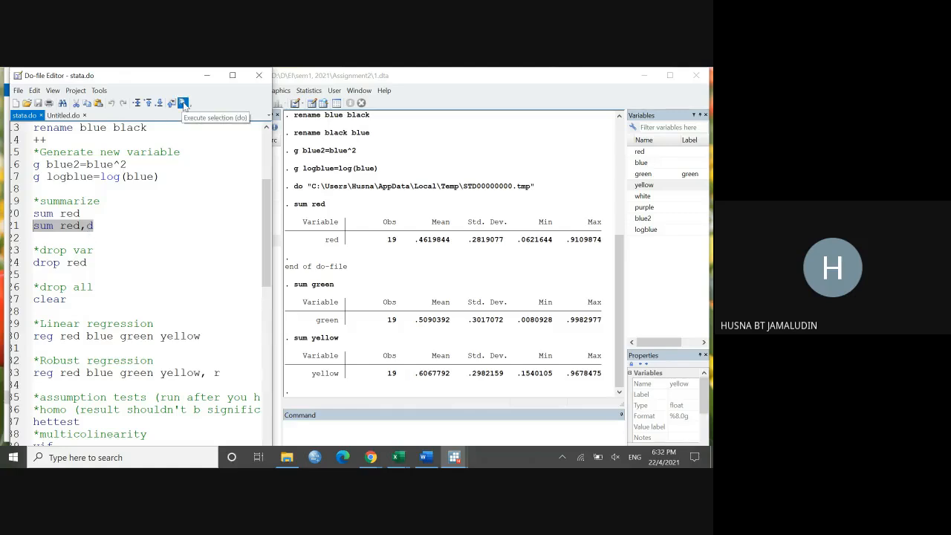
{"action": "left_click", "coordinate": [442, 362]}
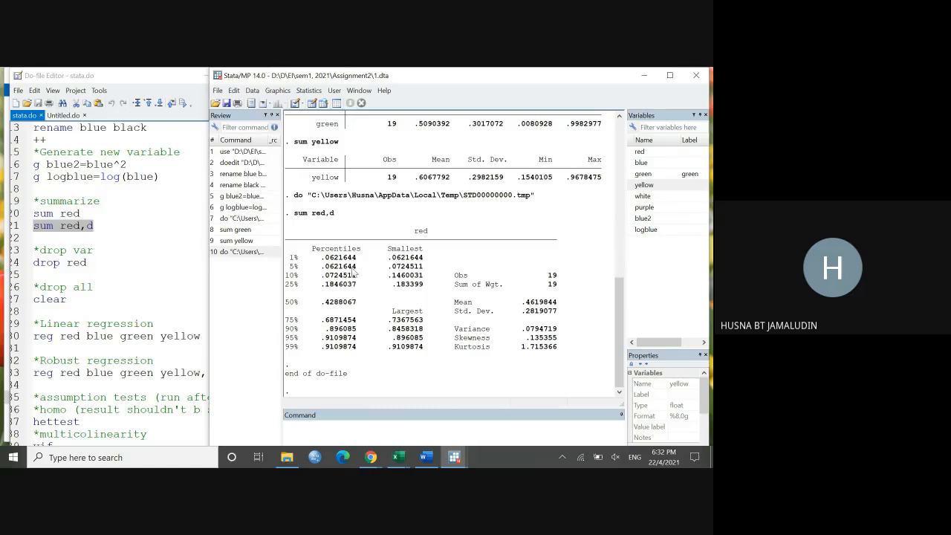
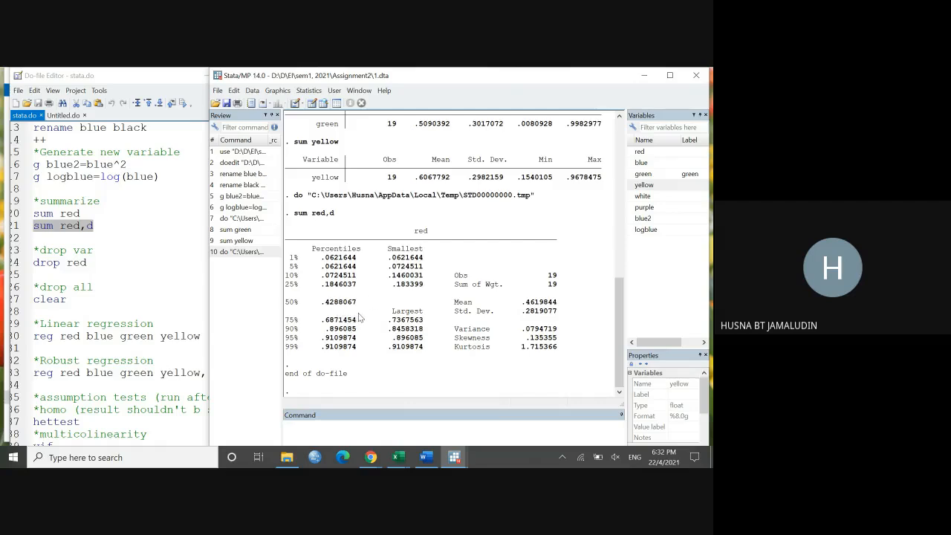
Step: Run only the "drop red" line of stata.do and check the variable list
{"action": "left_click", "coordinate": [100, 255]}
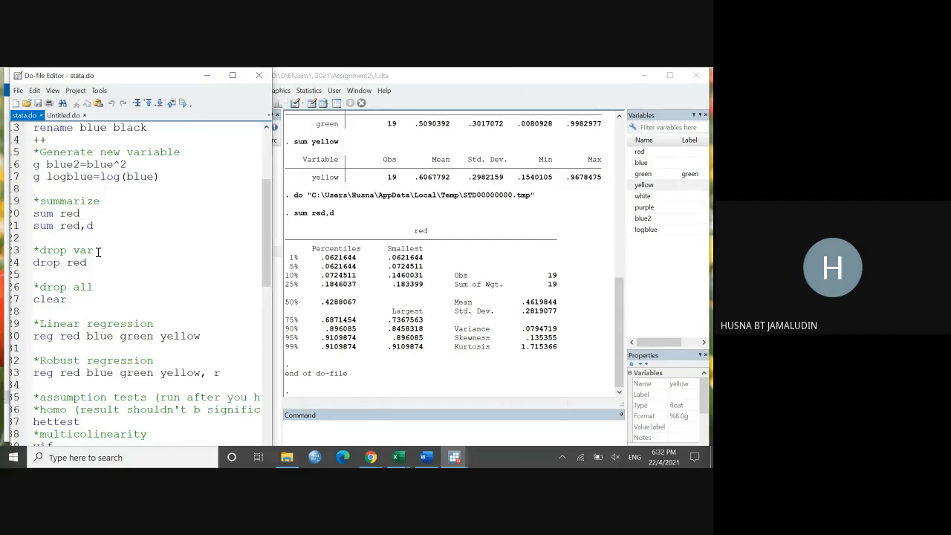
{"action": "left_click_drag", "start_coordinate": [97, 253], "coordinate": [32, 253]}
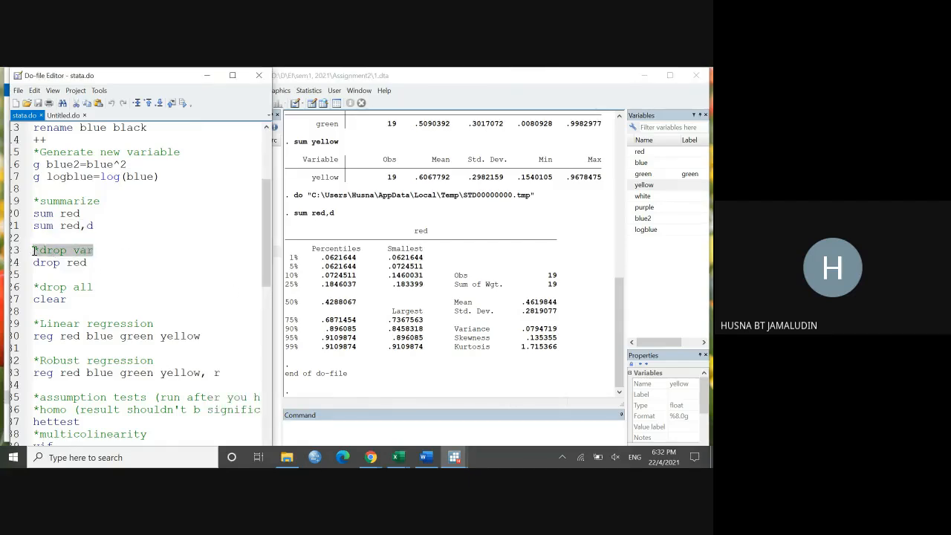
{"action": "left_click", "coordinate": [95, 252]}
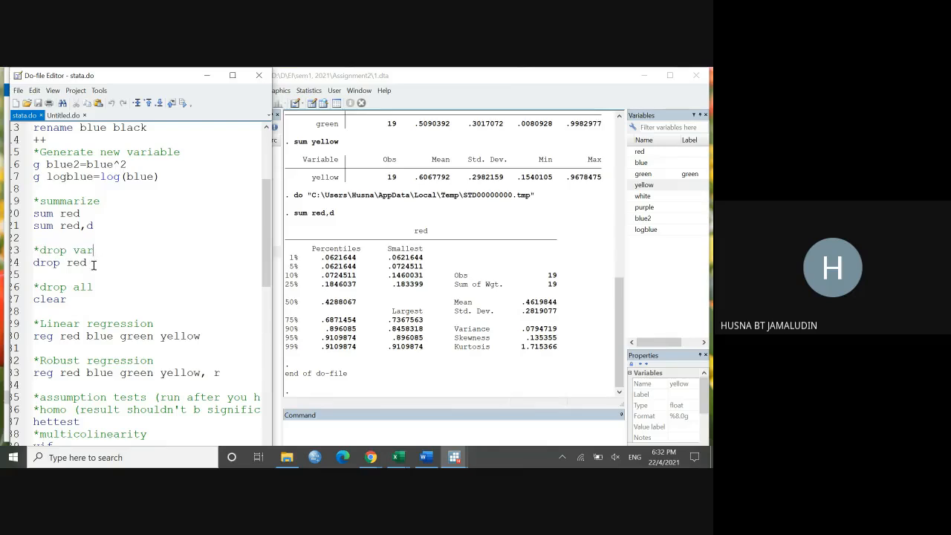
{"action": "left_click_drag", "start_coordinate": [34, 262], "coordinate": [55, 262]}
{"action": "left_click", "coordinate": [98, 262]}
{"action": "left_click", "coordinate": [350, 430]}
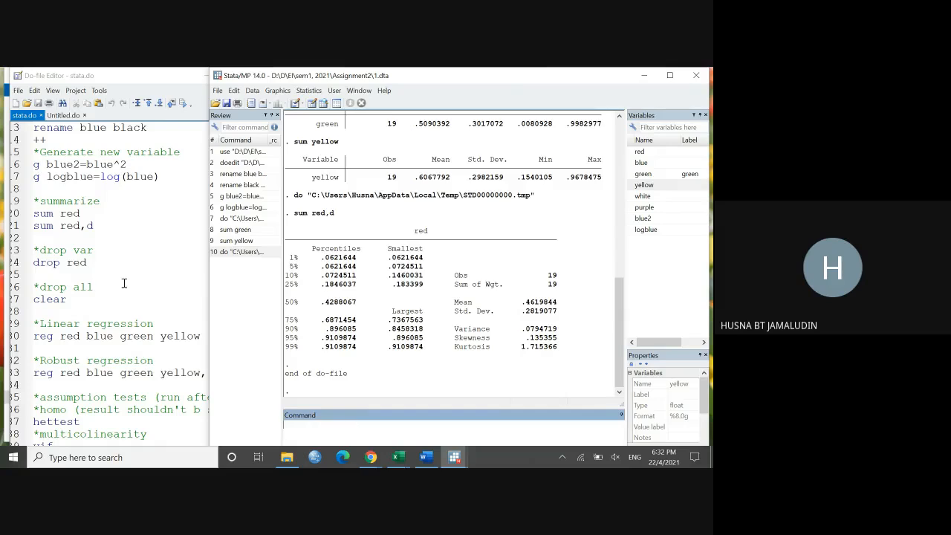
{"action": "left_click_drag", "start_coordinate": [99, 264], "coordinate": [34, 260]}
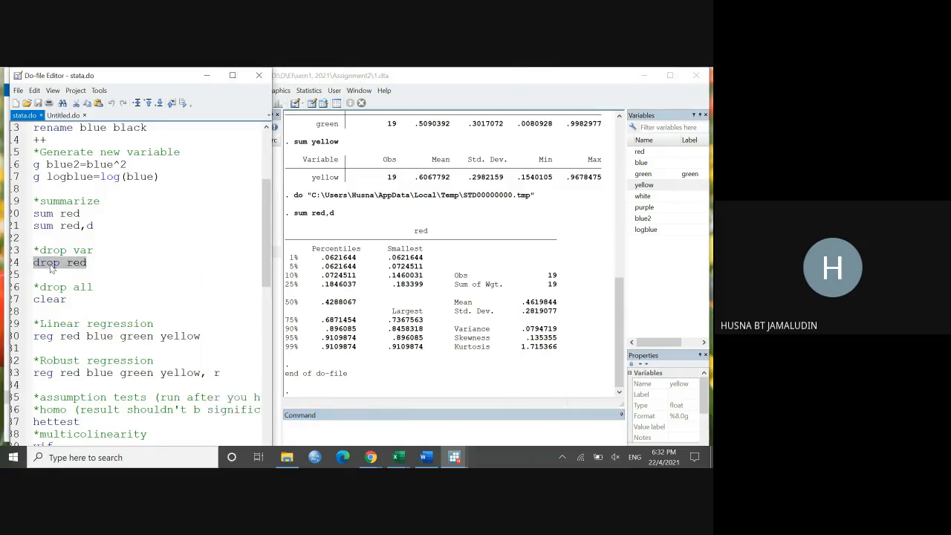
{"action": "left_click", "coordinate": [183, 104]}
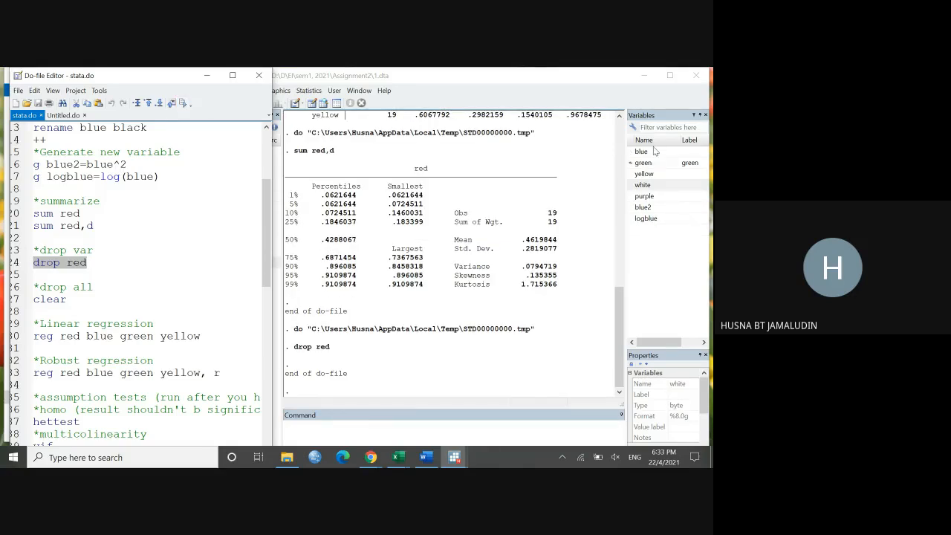
{"action": "left_click", "coordinate": [619, 80]}
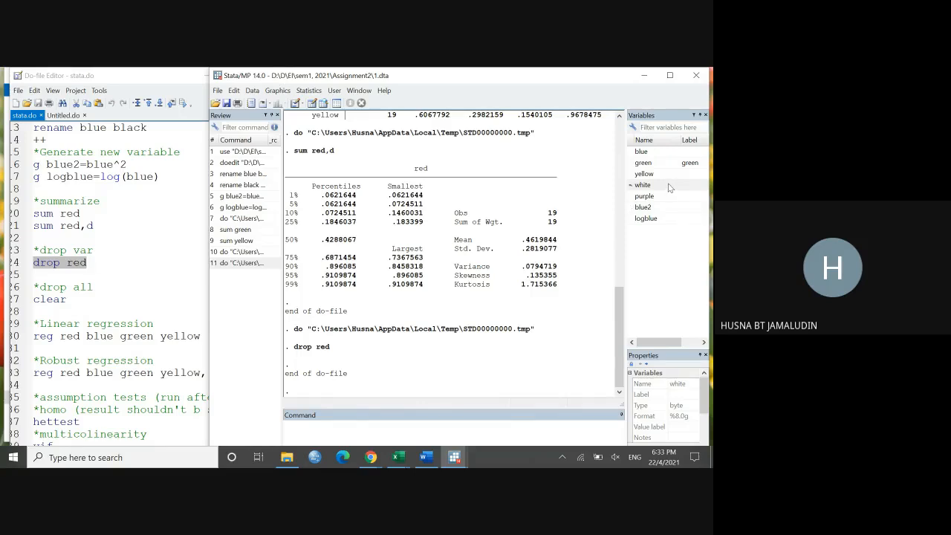
Step: Go to the drop all section of stata.do and enter "clear" on the command line without running it
{"action": "left_click", "coordinate": [169, 249]}
{"action": "scroll", "coordinate": [168, 271], "scroll_direction": "down", "scroll_amount": 2}
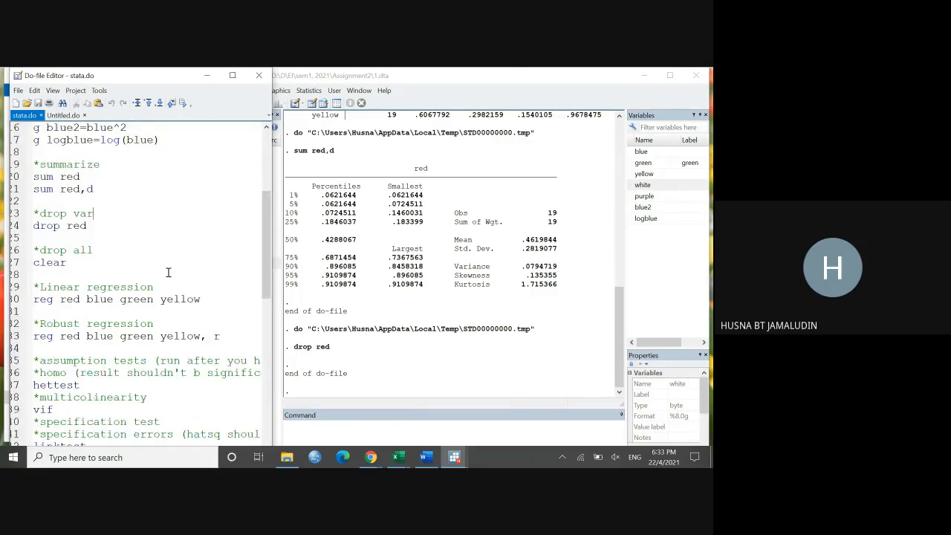
{"action": "left_click_drag", "start_coordinate": [93, 214], "coordinate": [33, 200]}
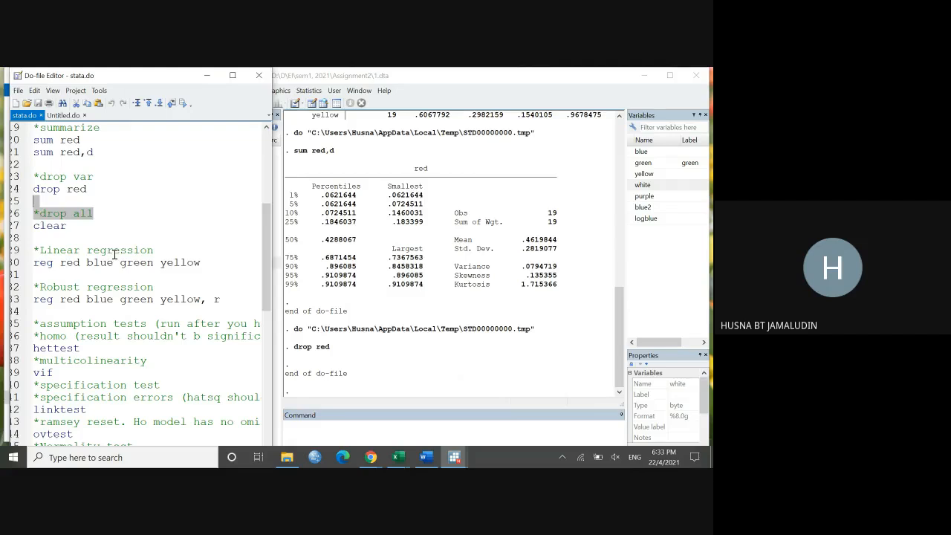
{"action": "left_click", "coordinate": [102, 233]}
{"action": "left_click", "coordinate": [293, 434]}
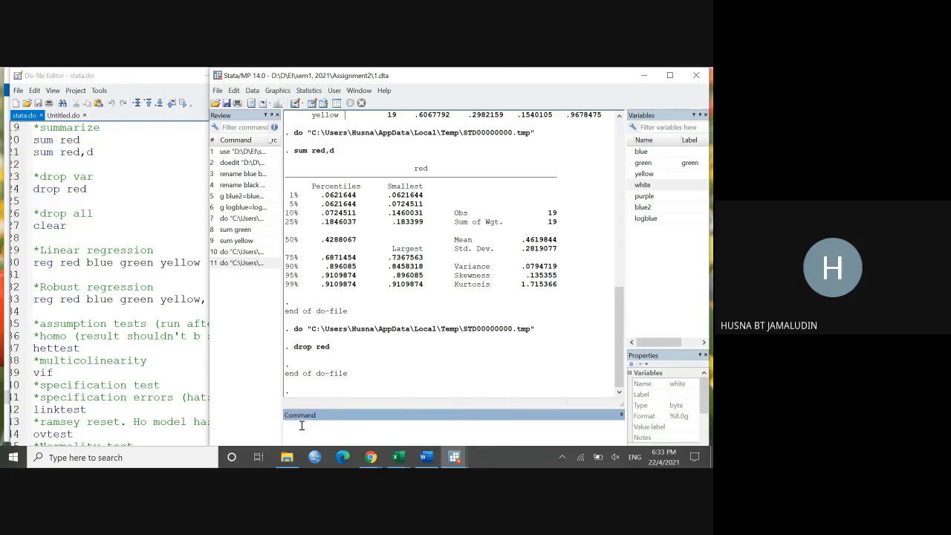
{"action": "type", "text": "clear"}
Step: Look over the dataset in the Data Editor, staying in edit mode, and erase the unexecuted clear command
{"action": "left_click", "coordinate": [322, 103]}
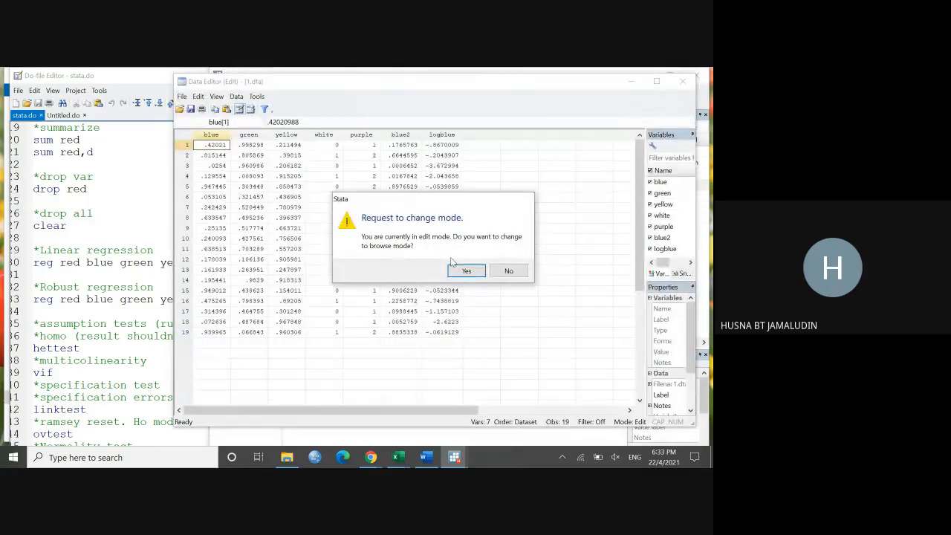
{"action": "left_click", "coordinate": [510, 272]}
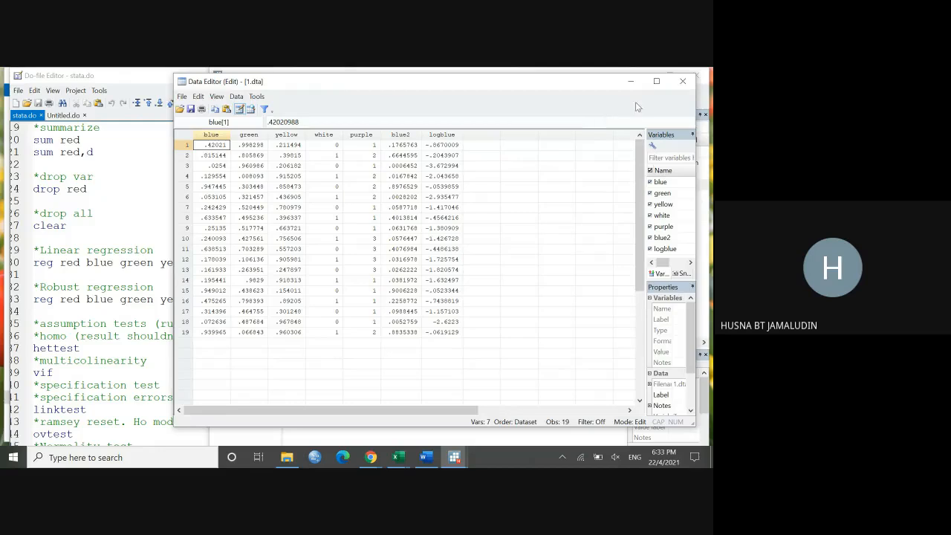
{"action": "left_click", "coordinate": [630, 82]}
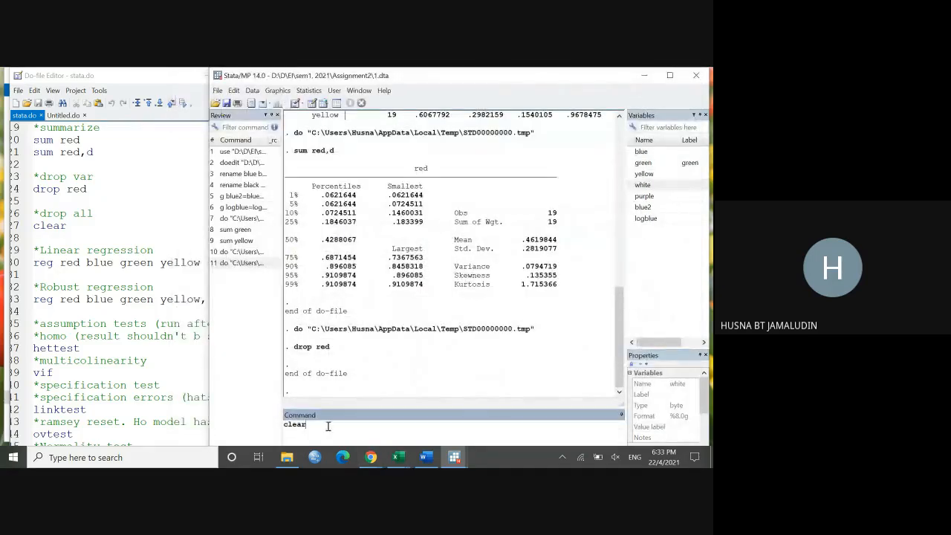
{"action": "left_click_drag", "start_coordinate": [327, 424], "coordinate": [277, 423]}
{"action": "key", "text": "BackSpace"}
Step: Exit Stata without saving the changes to the data in memory
{"action": "left_click", "coordinate": [172, 249]}
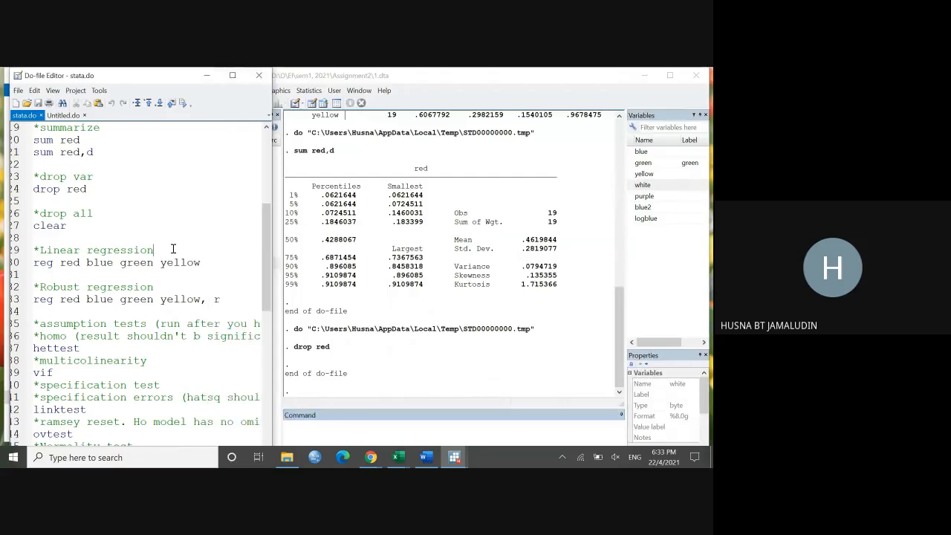
{"action": "scroll", "coordinate": [172, 249], "scroll_direction": "down", "scroll_amount": 1}
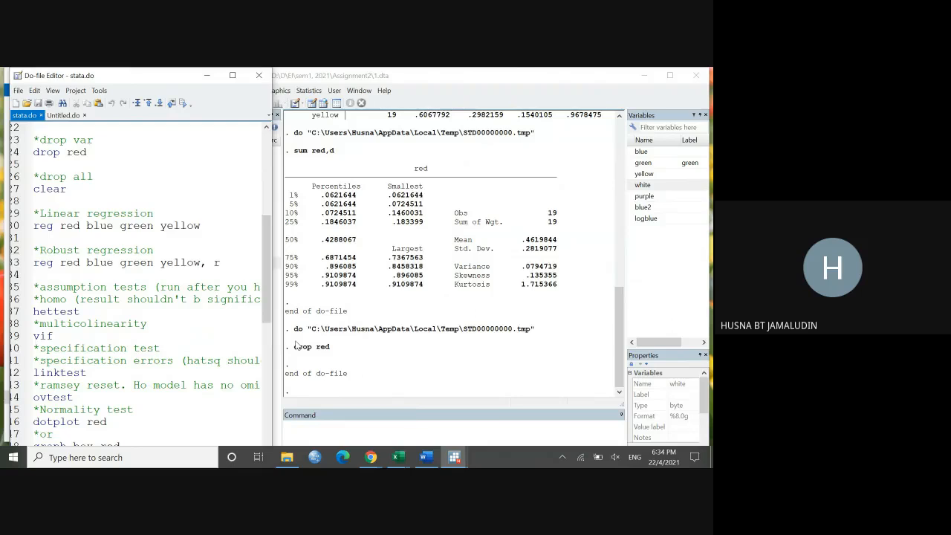
{"action": "left_click", "coordinate": [417, 415]}
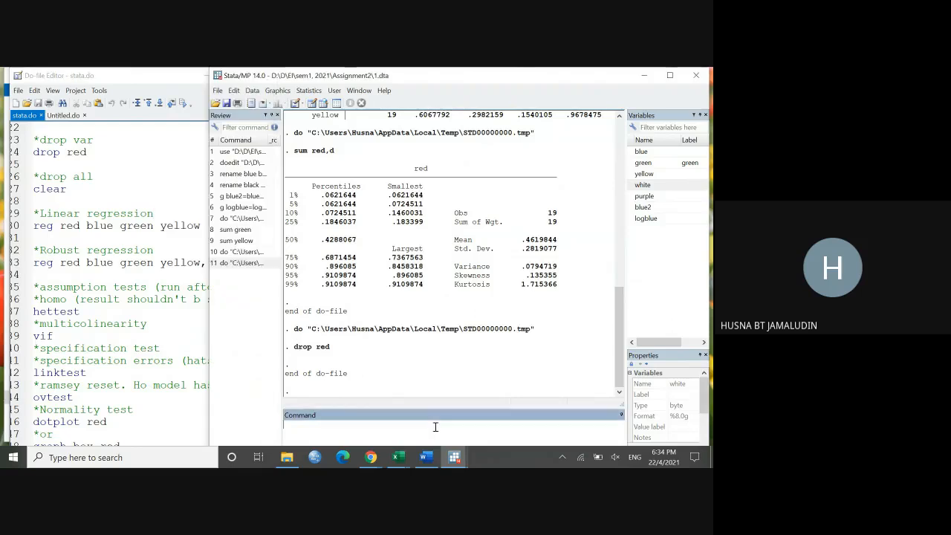
{"action": "left_click", "coordinate": [697, 78]}
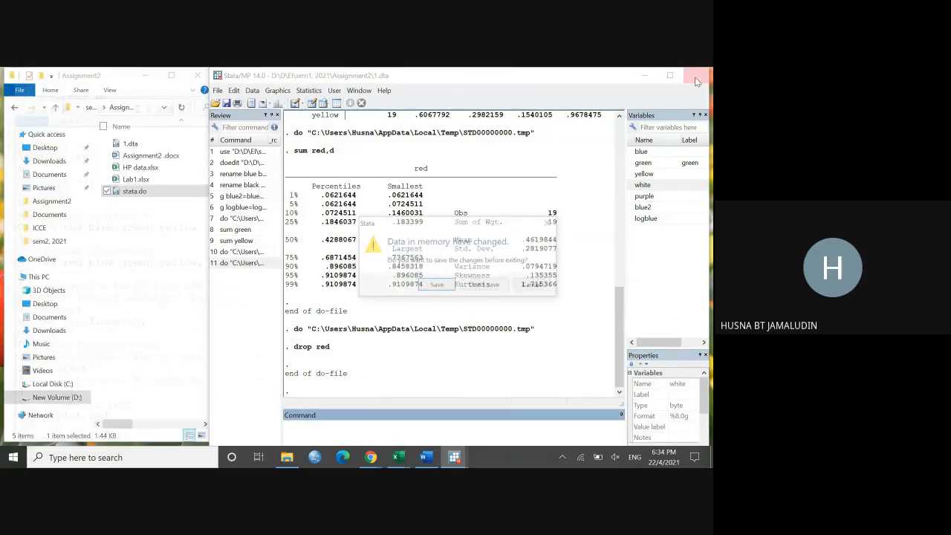
{"action": "left_click", "coordinate": [483, 285]}
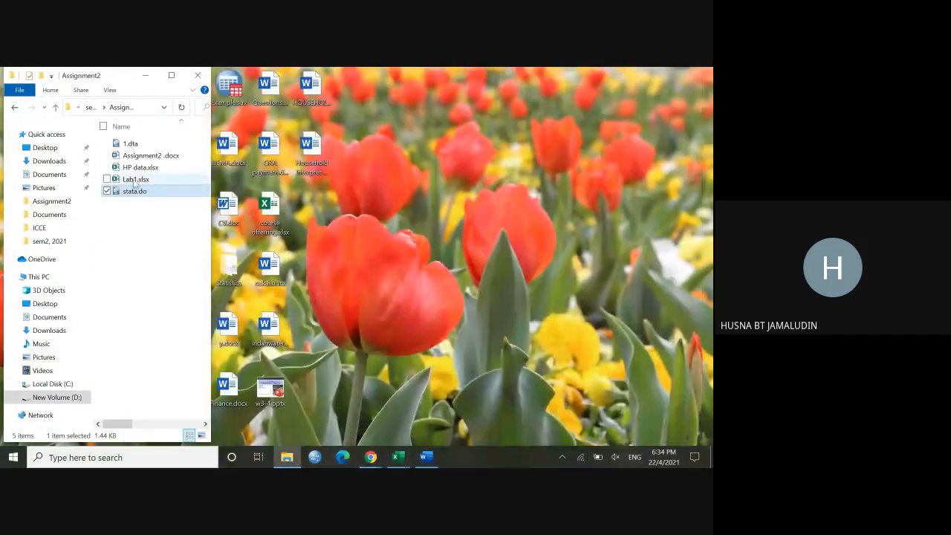
Step: Reopen 1.dta from the Assignment2 folder and check its variables in the Data Editor's browse mode
{"action": "double_click", "coordinate": [140, 145]}
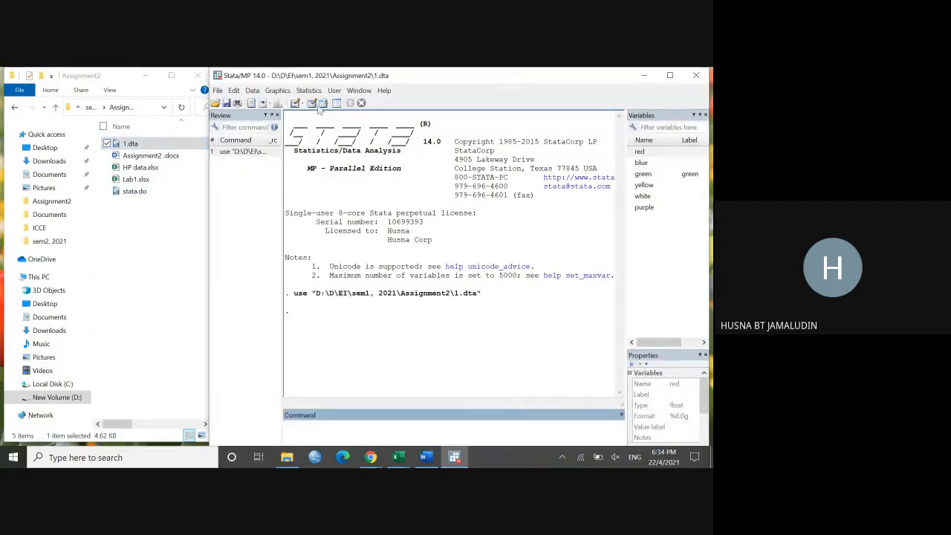
{"action": "left_click", "coordinate": [321, 105]}
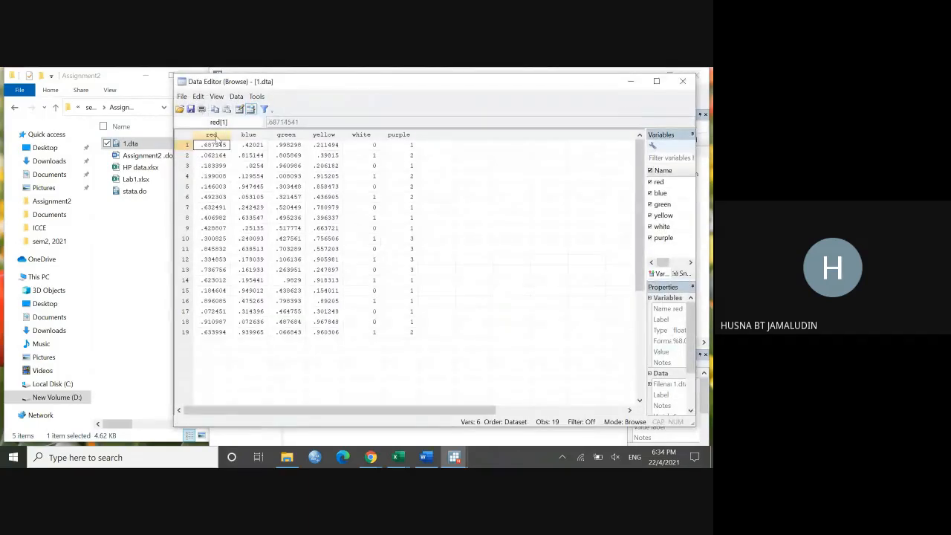
{"action": "left_click", "coordinate": [681, 80]}
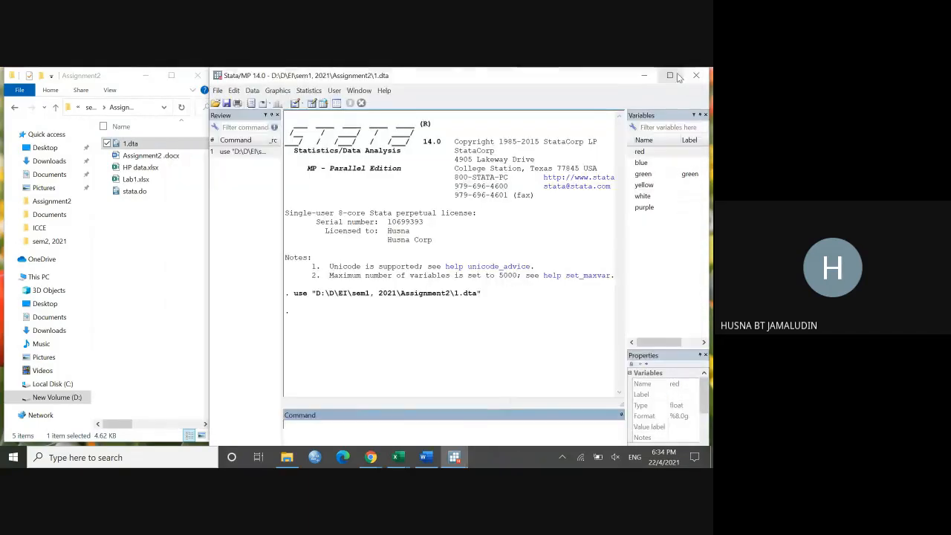
Step: Open stata.do from the Assignment2 folder, narrow its window slightly and bring the linear regression section into view
{"action": "double_click", "coordinate": [151, 192]}
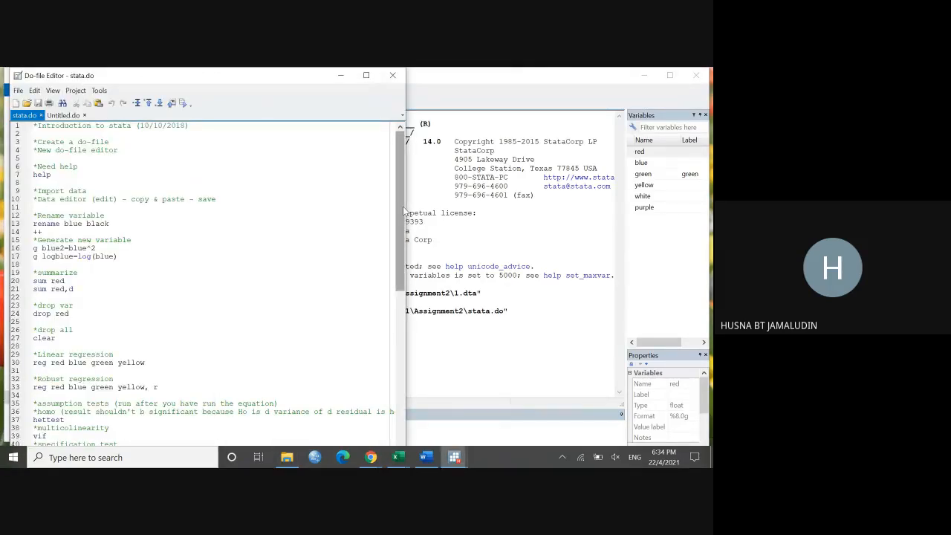
{"action": "scroll", "coordinate": [403, 211], "scroll_direction": "up", "scroll_amount": 3}
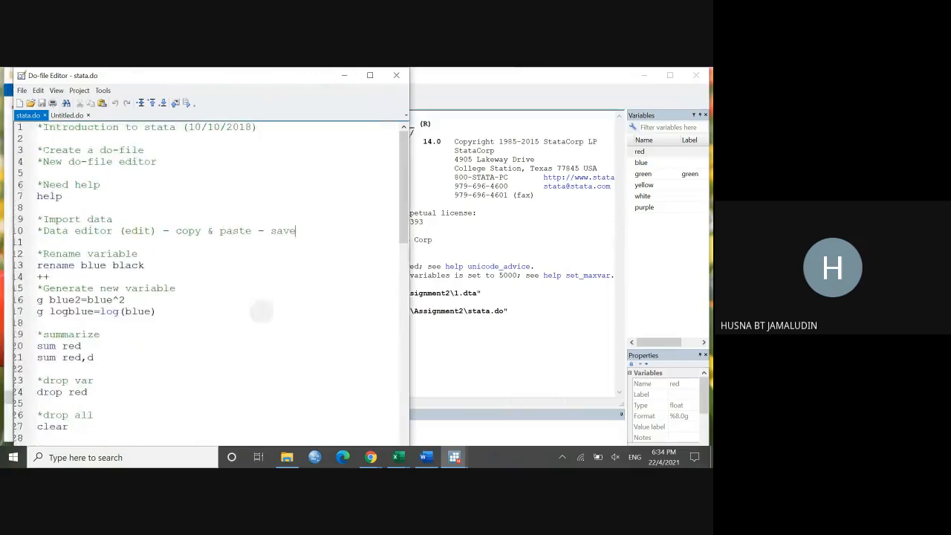
{"action": "scroll", "coordinate": [239, 297], "scroll_direction": "up", "scroll_amount": 2}
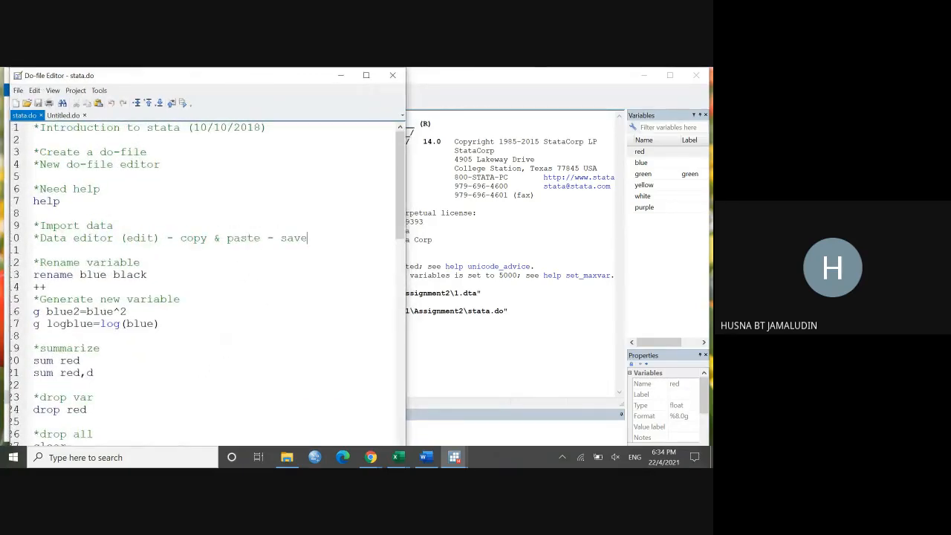
{"action": "scroll", "coordinate": [183, 338], "scroll_direction": "down", "scroll_amount": 7}
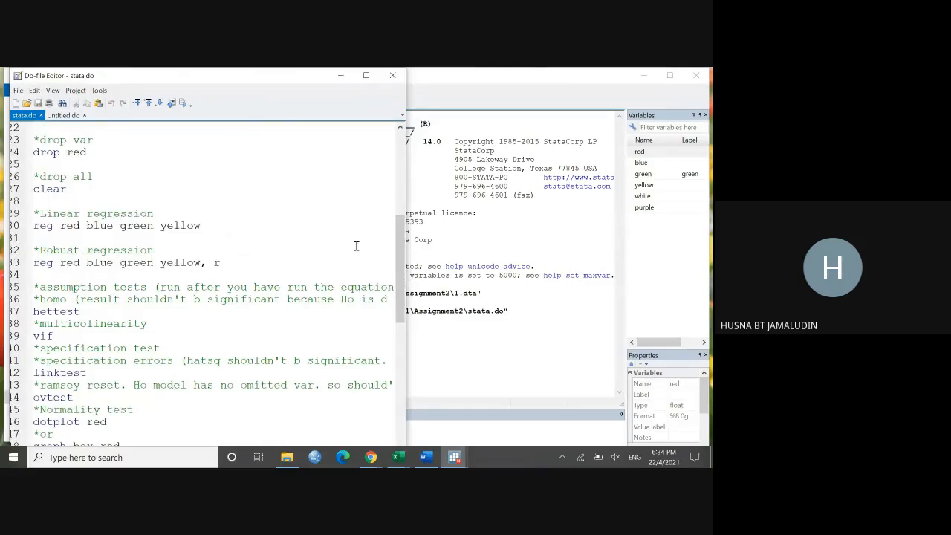
{"action": "left_click_drag", "start_coordinate": [406, 260], "coordinate": [385, 256]}
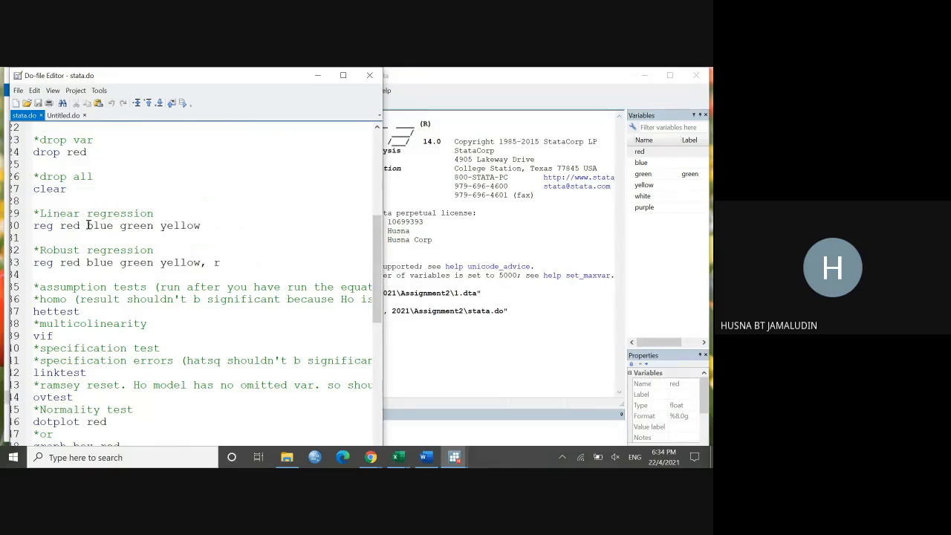
{"action": "scroll", "coordinate": [89, 225], "scroll_direction": "down", "scroll_amount": 1}
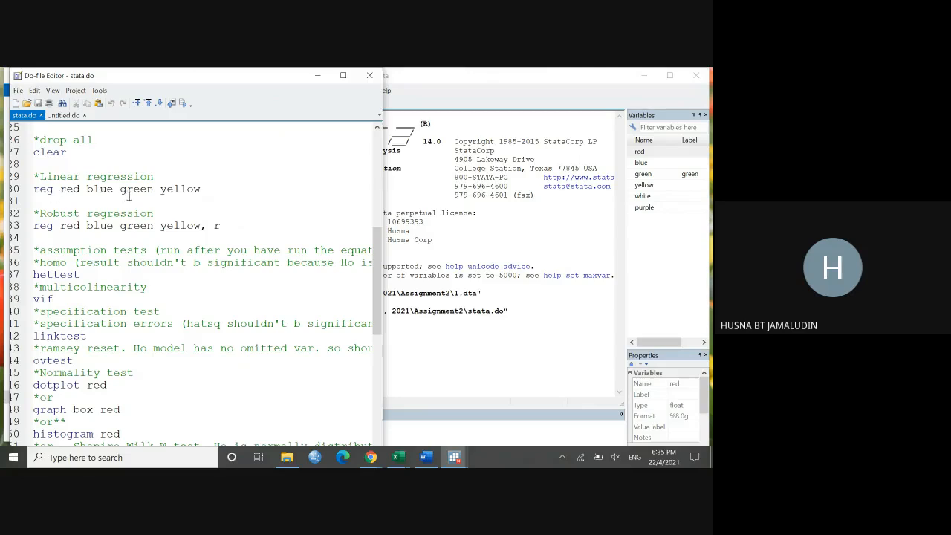
Step: Build the command "reg red blue green yellow" by picking the variables from the list, and run the linear regression
{"action": "left_click", "coordinate": [419, 433]}
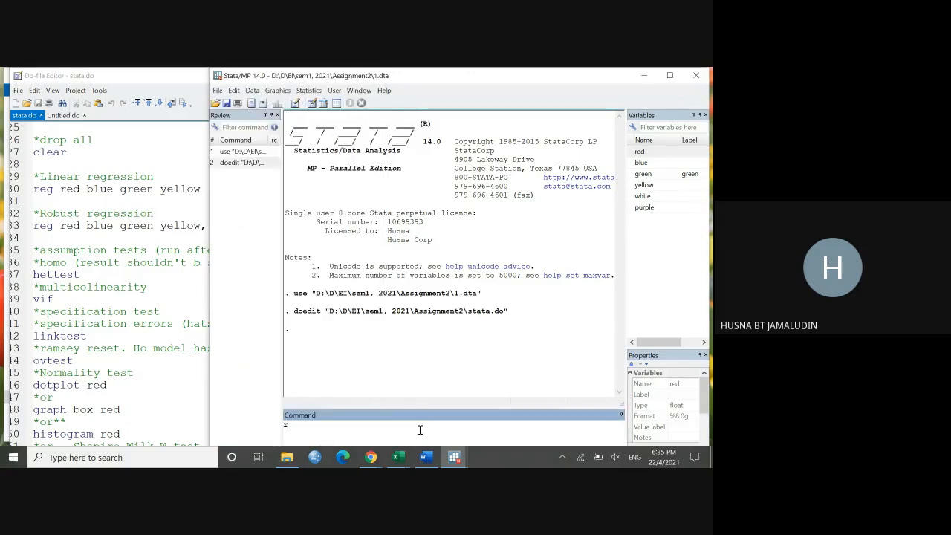
{"action": "left_click", "coordinate": [637, 151]}
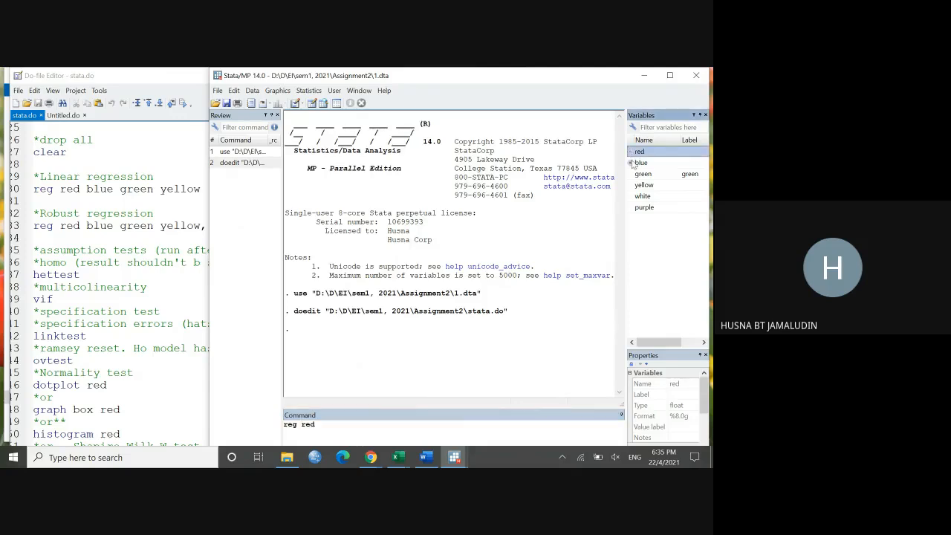
{"action": "left_click", "coordinate": [638, 162]}
{"action": "left_click", "coordinate": [641, 174]}
{"action": "left_click", "coordinate": [632, 185]}
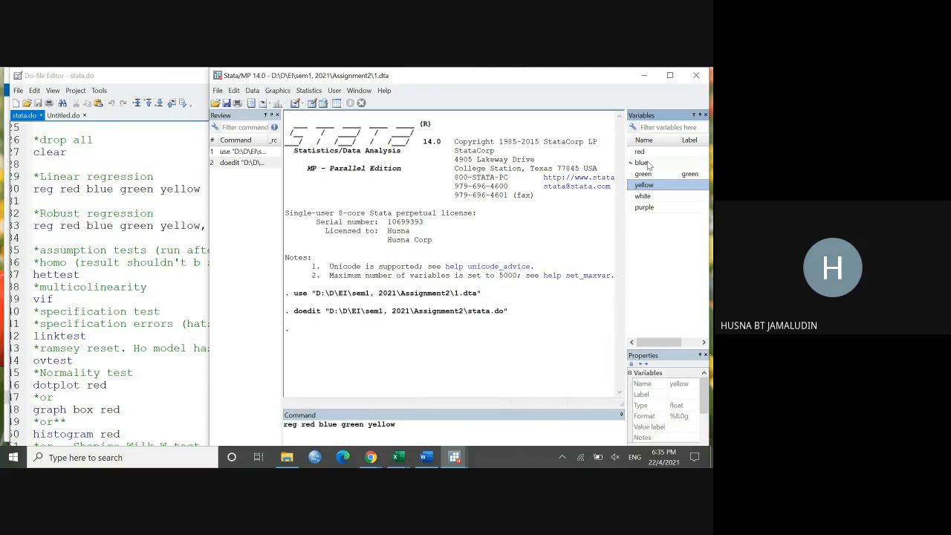
{"action": "left_click", "coordinate": [190, 214]}
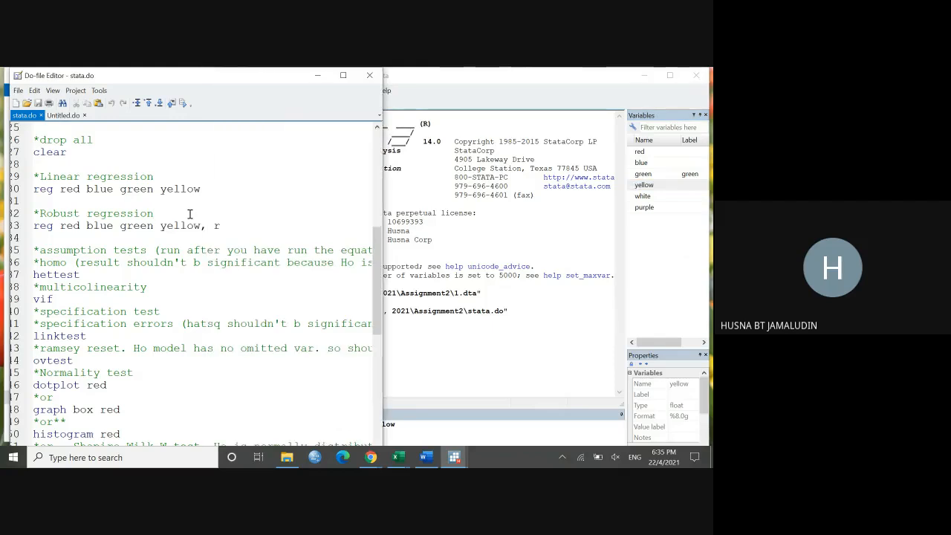
{"action": "left_click", "coordinate": [414, 430]}
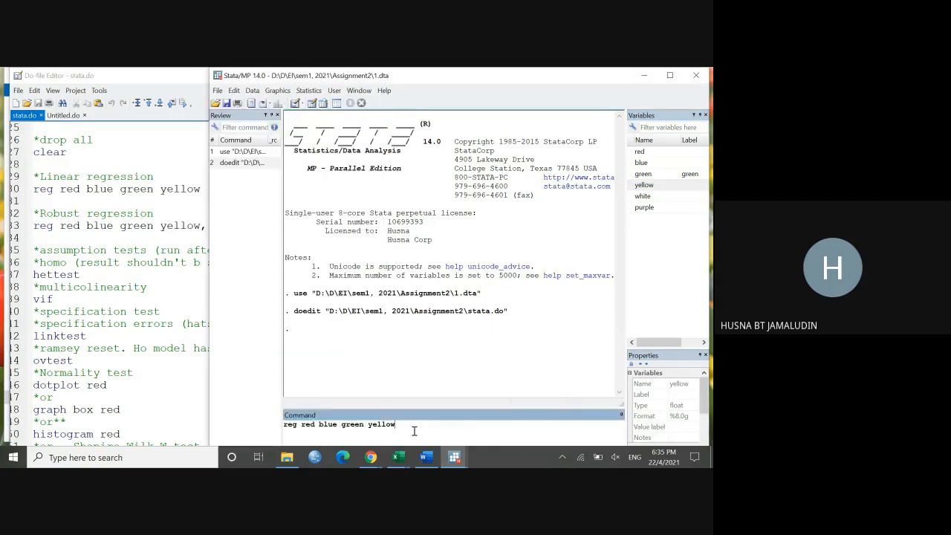
{"action": "key", "text": "Return"}
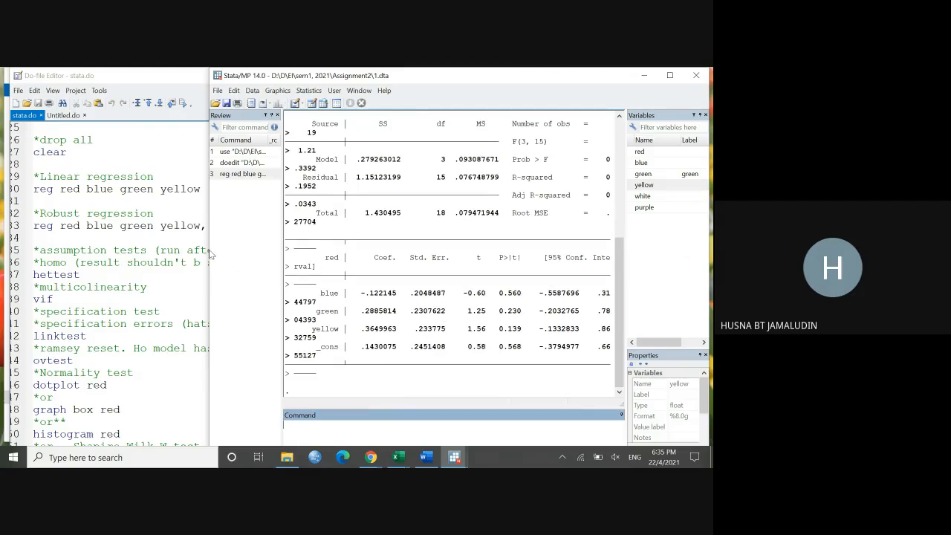
Step: Widen the main Stata window and rerun "reg red blue green yellow" from the command history
{"action": "left_click_drag", "start_coordinate": [210, 253], "coordinate": [112, 231]}
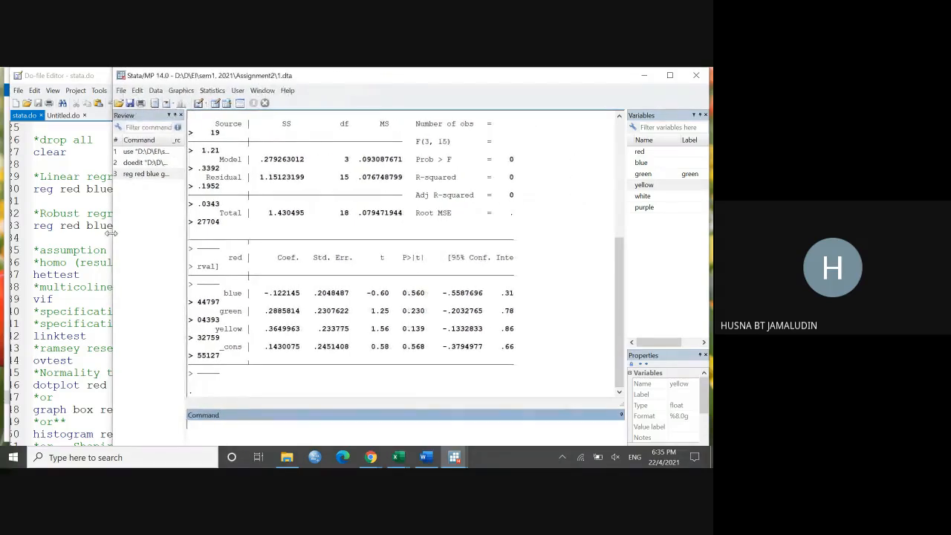
{"action": "left_click", "coordinate": [136, 177]}
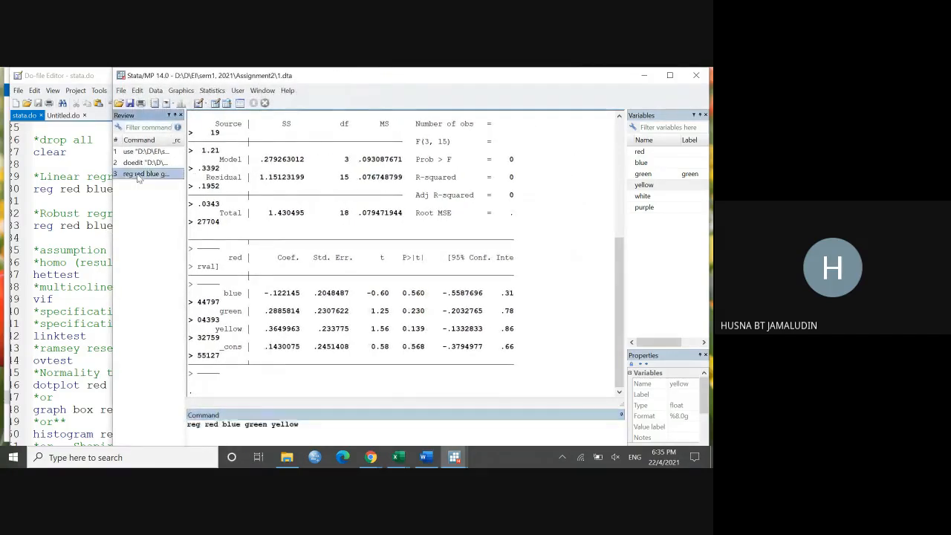
{"action": "left_click", "coordinate": [346, 426]}
{"action": "key", "text": "Return"}
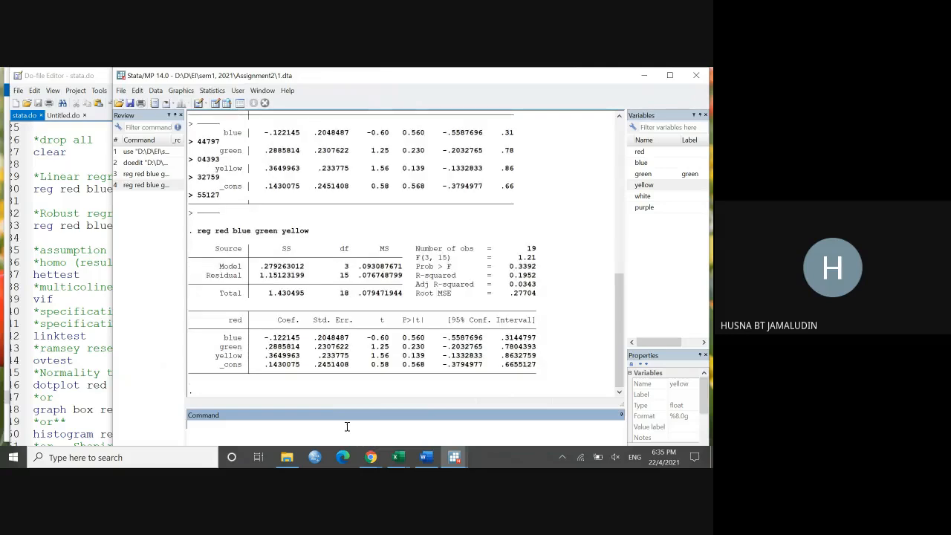
Step: Review the new regression command and its full output tables, comparing them with the earlier run and uncovering more of the do-file
{"action": "left_click", "coordinate": [198, 234]}
{"action": "left_click_drag", "start_coordinate": [199, 234], "coordinate": [313, 235]}
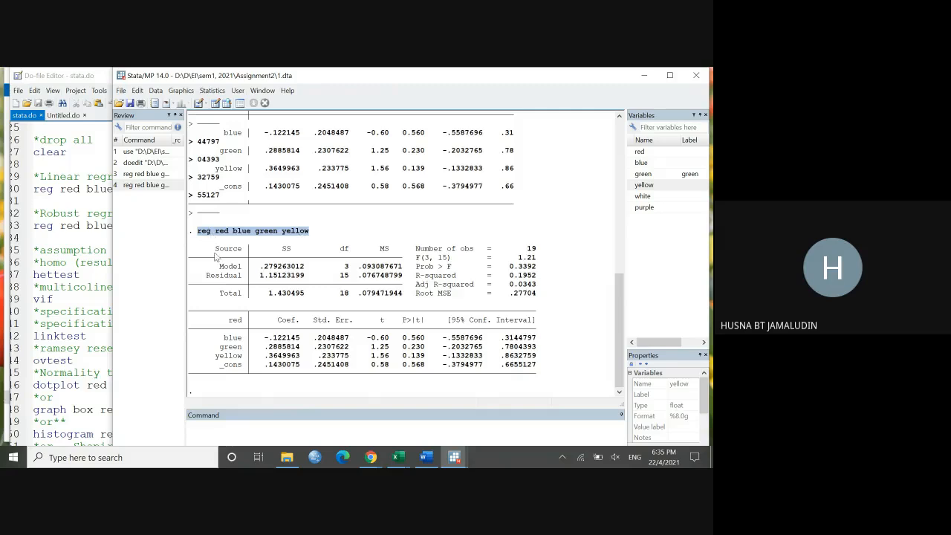
{"action": "left_click_drag", "start_coordinate": [209, 247], "coordinate": [544, 375]}
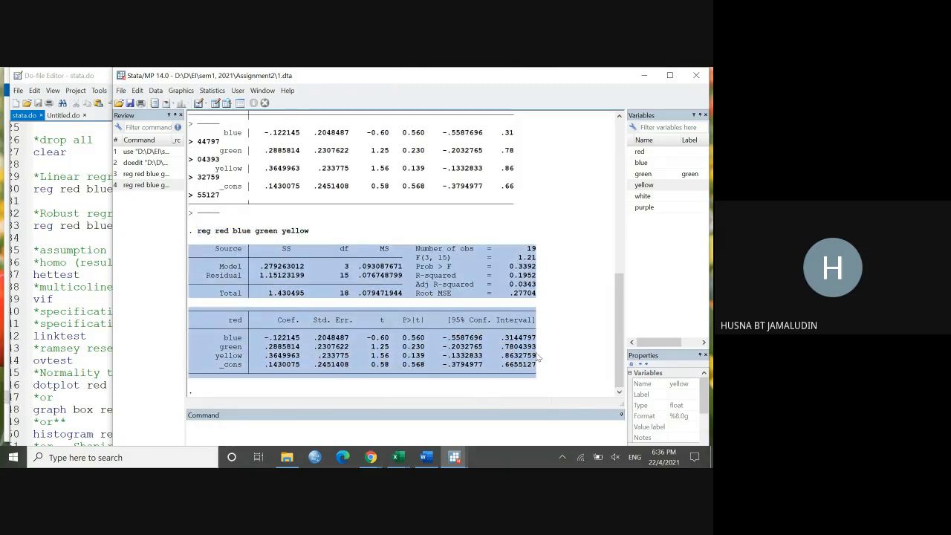
{"action": "scroll", "coordinate": [372, 191], "scroll_direction": "up", "scroll_amount": 4}
{"action": "scroll", "coordinate": [372, 191], "scroll_direction": "up", "scroll_amount": 1}
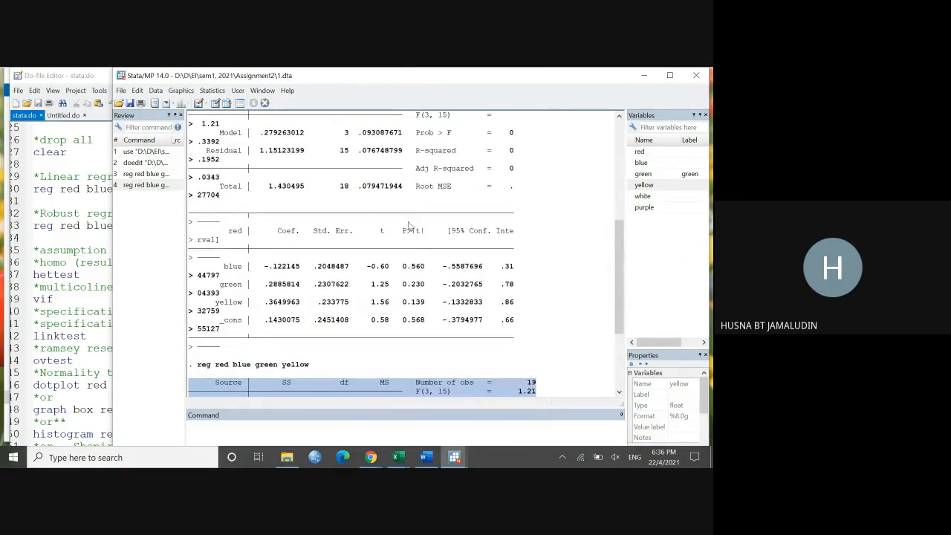
{"action": "scroll", "coordinate": [410, 234], "scroll_direction": "down", "scroll_amount": 4}
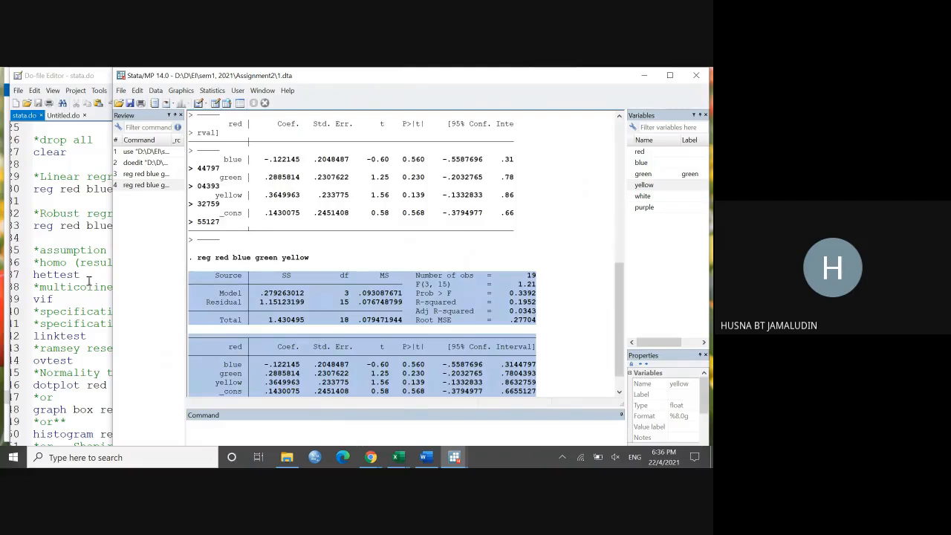
{"action": "scroll", "coordinate": [450, 297], "scroll_direction": "down", "scroll_amount": 1}
{"action": "left_click", "coordinate": [570, 309]}
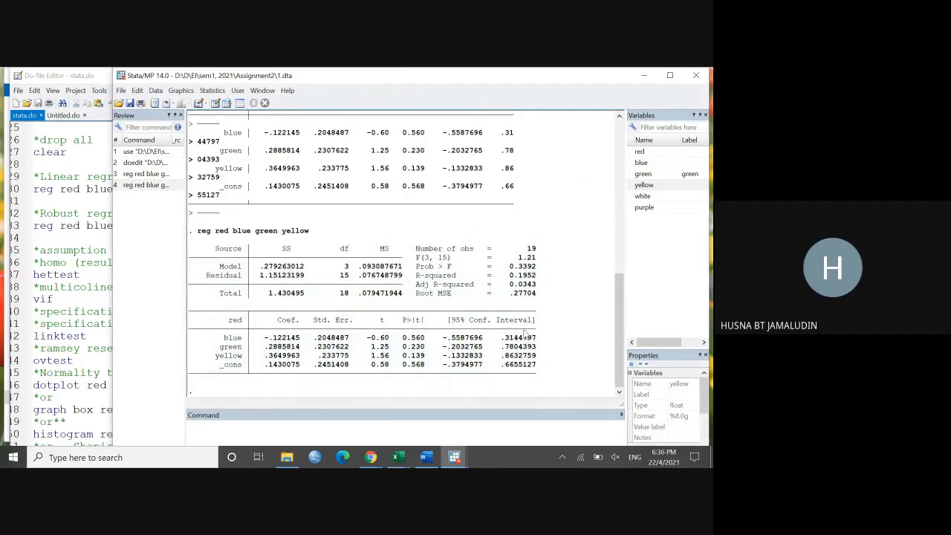
{"action": "left_click_drag", "start_coordinate": [189, 250], "coordinate": [541, 369]}
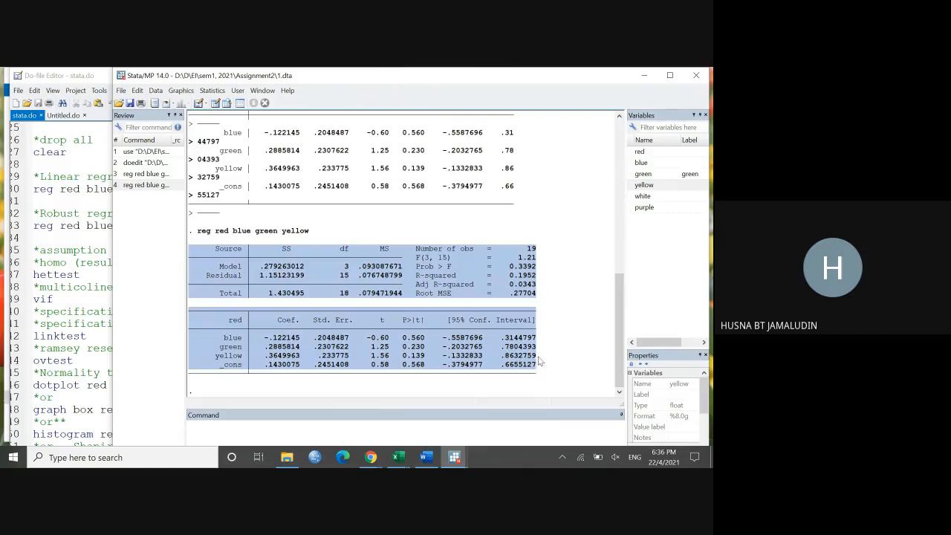
{"action": "left_click_drag", "start_coordinate": [117, 207], "coordinate": [179, 208]}
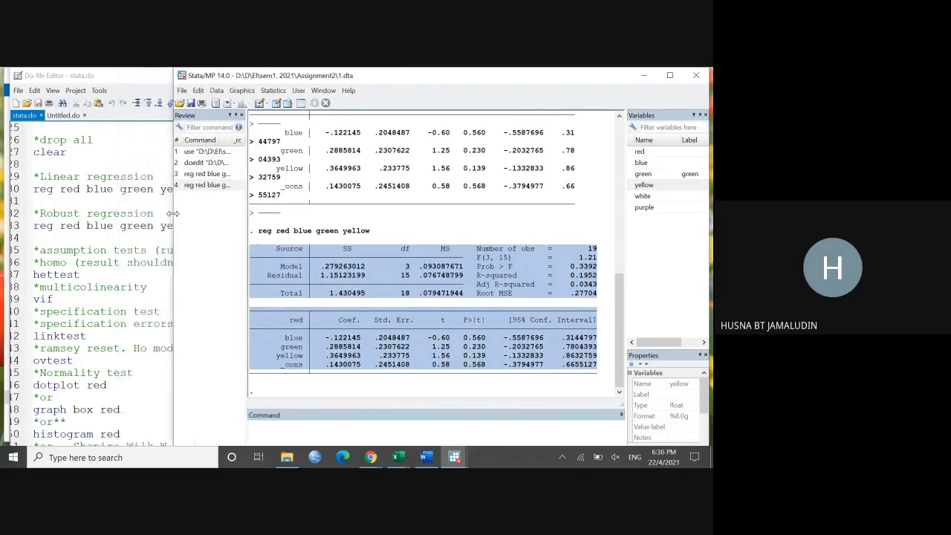
{"action": "left_click", "coordinate": [420, 231]}
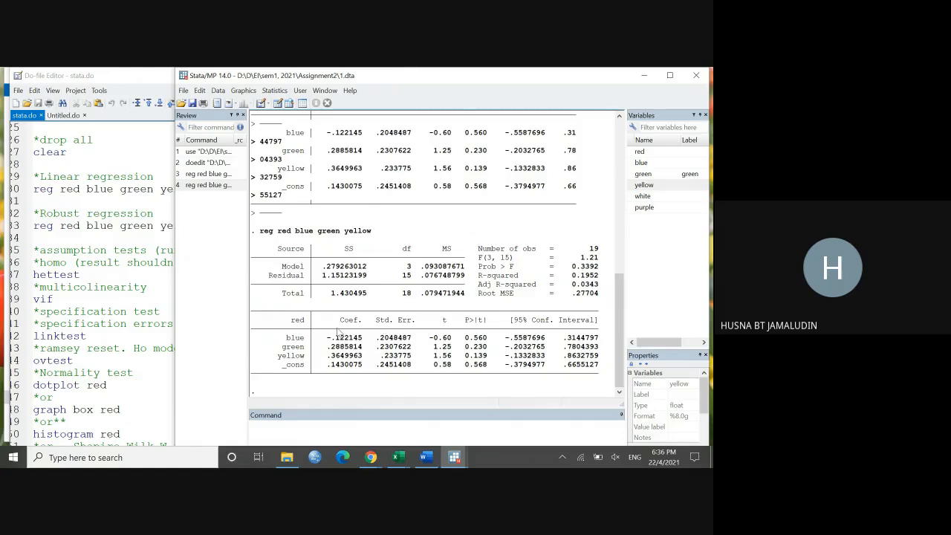
Step: Examine the regression's coefficients, constant, t and P>|t| columns, number of observations, R-squared and adjusted R-squared
{"action": "left_click_drag", "start_coordinate": [335, 320], "coordinate": [362, 323]}
{"action": "left_click_drag", "start_coordinate": [284, 364], "coordinate": [365, 370]}
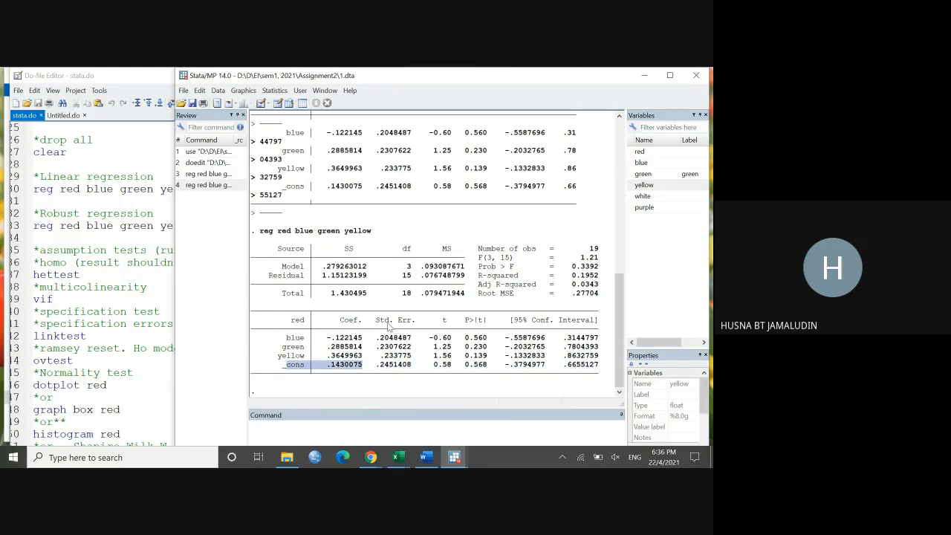
{"action": "left_click", "coordinate": [448, 324]}
{"action": "left_click_drag", "start_coordinate": [465, 320], "coordinate": [484, 325]}
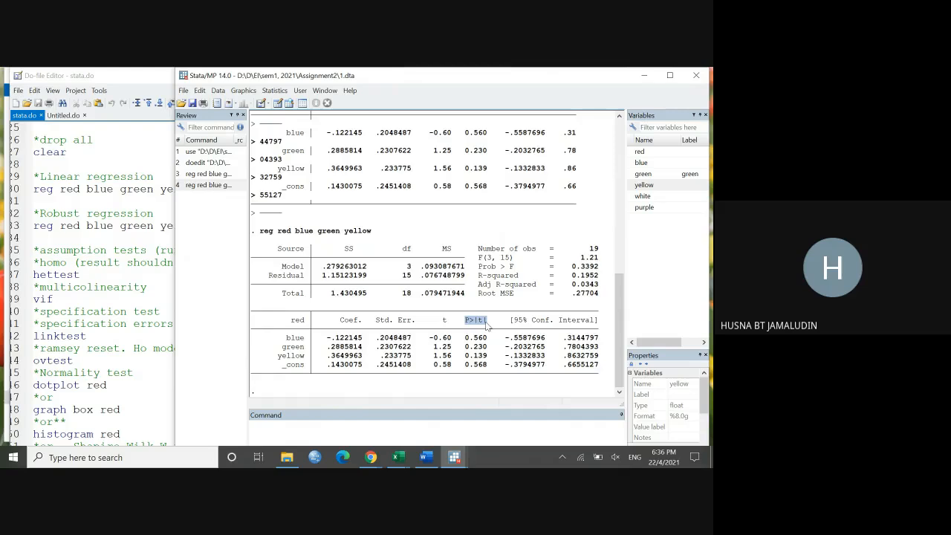
{"action": "left_click_drag", "start_coordinate": [589, 249], "coordinate": [603, 251]}
{"action": "left_click_drag", "start_coordinate": [572, 276], "coordinate": [603, 279]}
{"action": "left_click_drag", "start_coordinate": [572, 285], "coordinate": [599, 288]}
Step: Examine the robust regression command in stata.do, including its dependent variable, independent variables and r option
{"action": "left_click", "coordinate": [123, 235]}
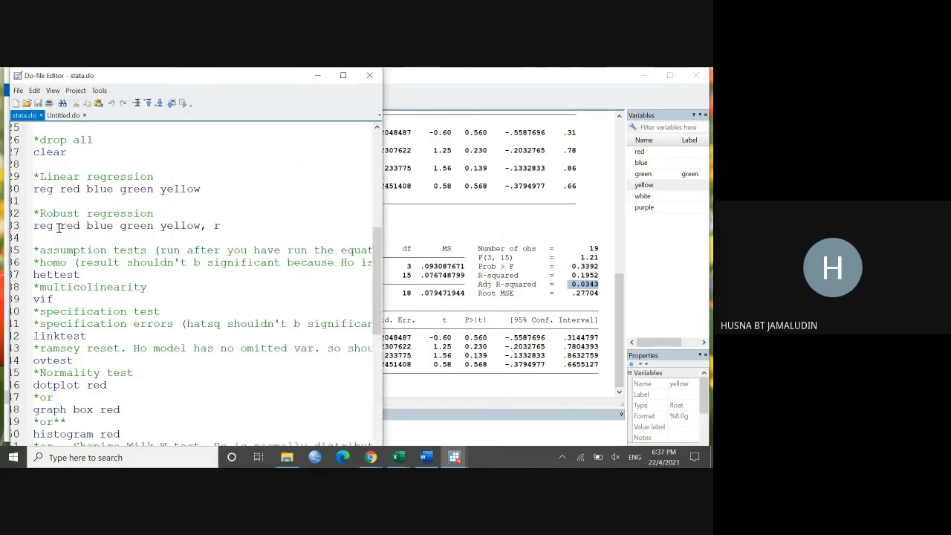
{"action": "left_click_drag", "start_coordinate": [58, 228], "coordinate": [78, 228]}
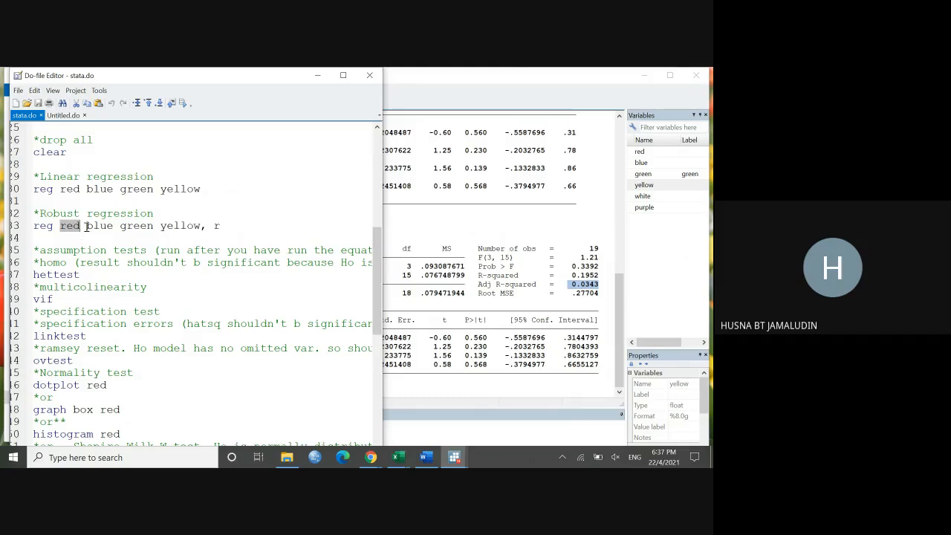
{"action": "left_click_drag", "start_coordinate": [86, 227], "coordinate": [201, 231]}
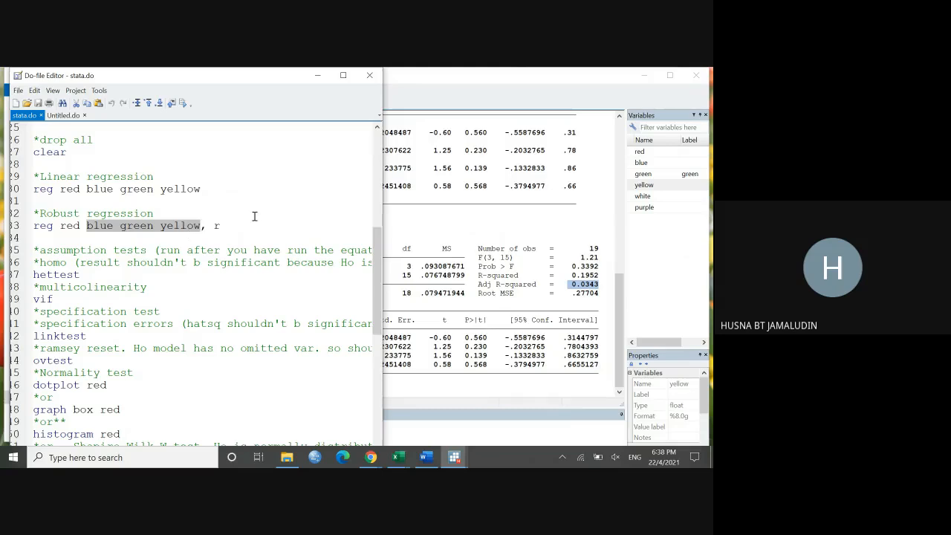
{"action": "left_click", "coordinate": [180, 205]}
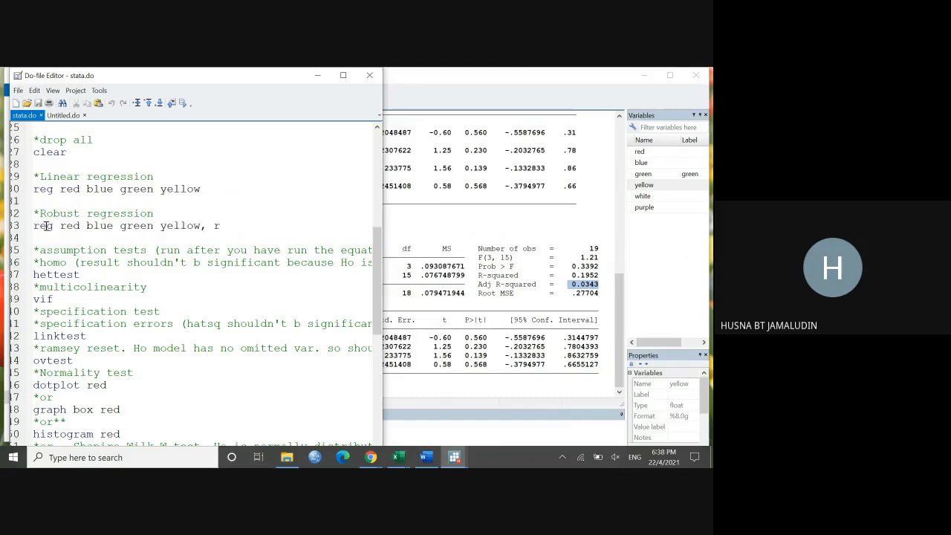
{"action": "left_click_drag", "start_coordinate": [40, 213], "coordinate": [149, 214]}
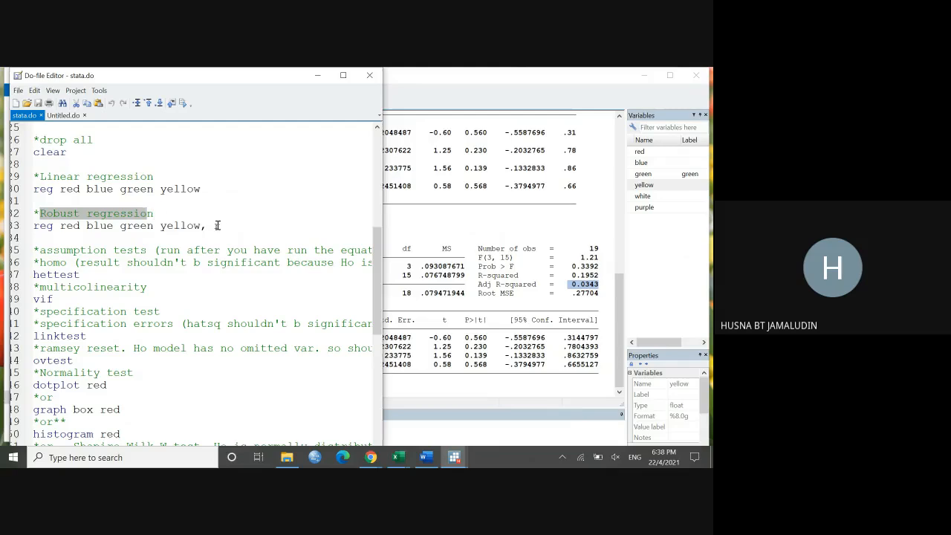
{"action": "left_click_drag", "start_coordinate": [221, 226], "coordinate": [216, 225]}
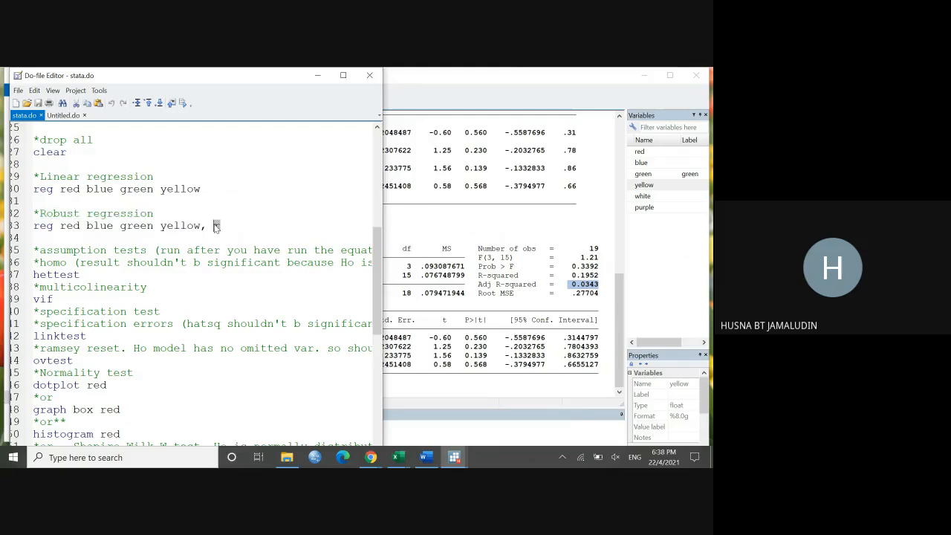
Step: Recall the linear regression command from the history, append ",r" and run it as a robust regression
{"action": "left_click", "coordinate": [205, 189]}
{"action": "left_click", "coordinate": [438, 206]}
{"action": "left_click", "coordinate": [208, 184]}
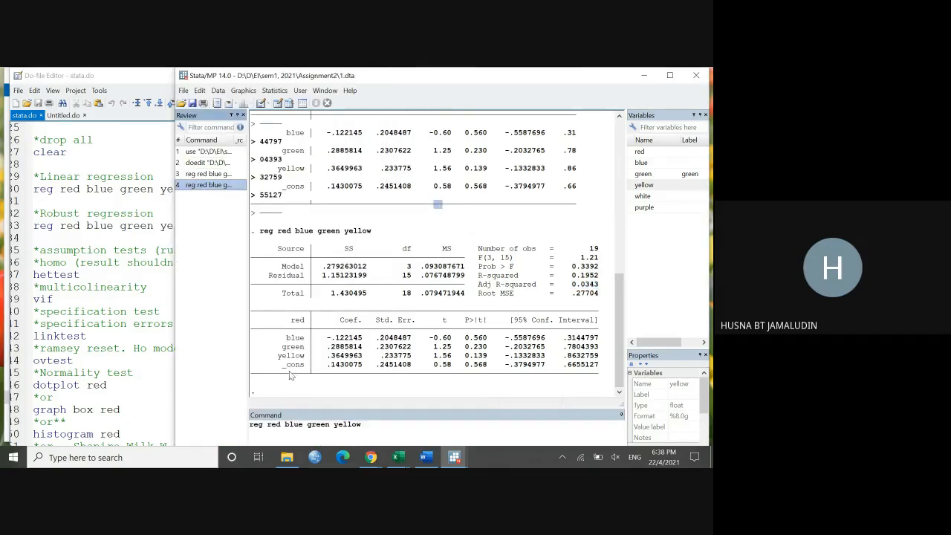
{"action": "left_click", "coordinate": [379, 424]}
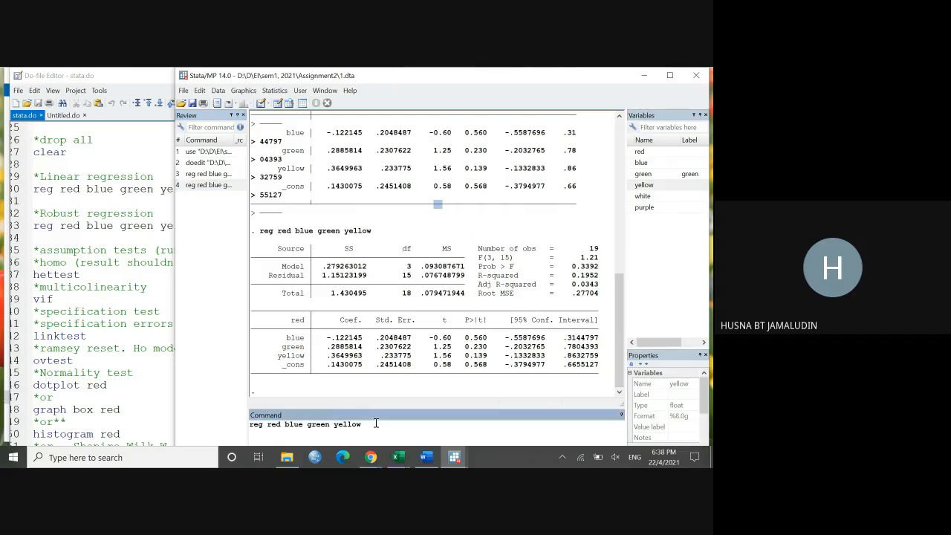
{"action": "type", "text": ",r"}
{"action": "key", "text": "Return"}
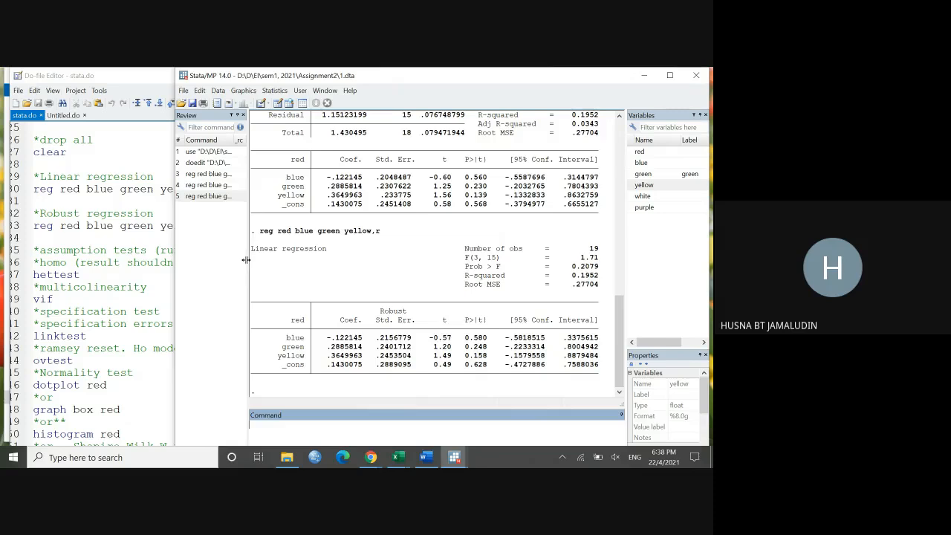
Step: Widen the stata.do window and compare the linear and robust regression commands with the assumption tests listed below them
{"action": "left_click", "coordinate": [162, 286]}
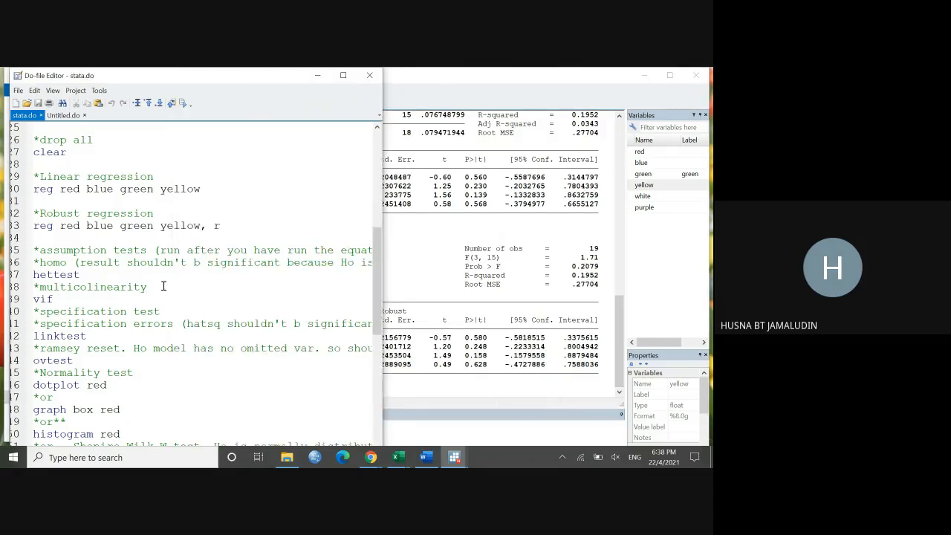
{"action": "scroll", "coordinate": [162, 286], "scroll_direction": "down", "scroll_amount": 1}
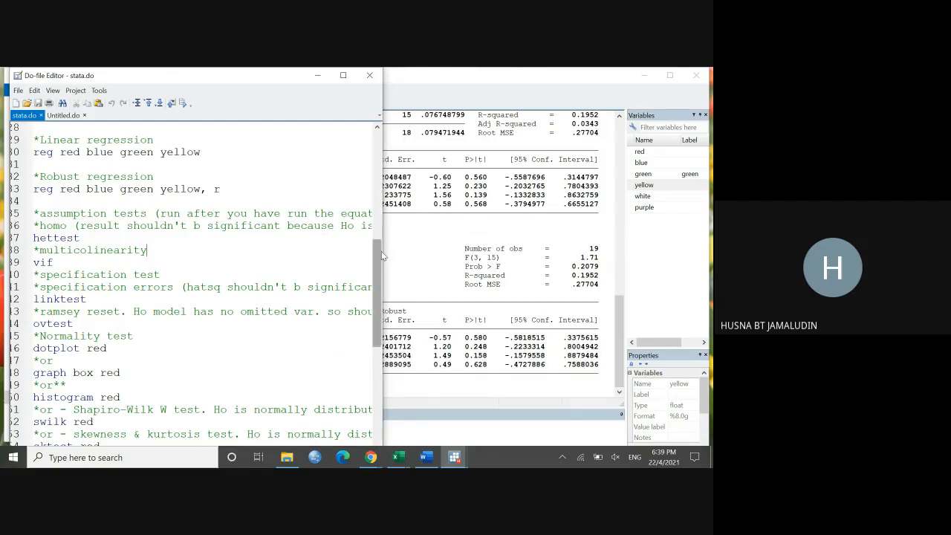
{"action": "left_click_drag", "start_coordinate": [382, 251], "coordinate": [505, 252]}
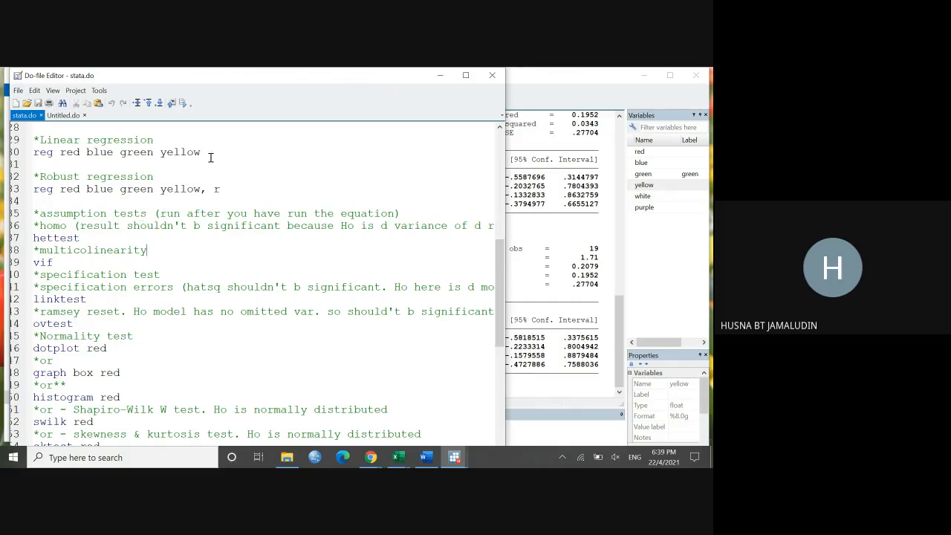
{"action": "left_click_drag", "start_coordinate": [210, 155], "coordinate": [42, 141]}
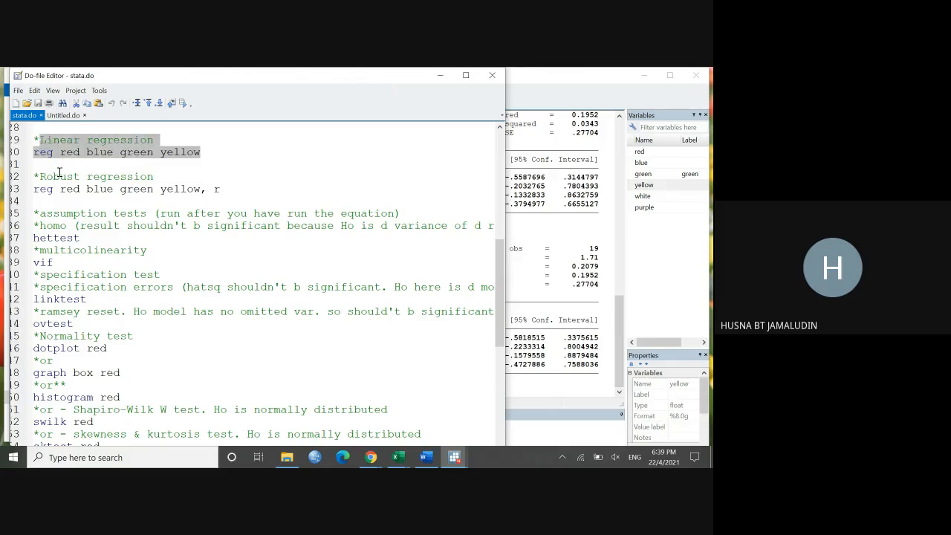
{"action": "left_click_drag", "start_coordinate": [40, 176], "coordinate": [228, 193]}
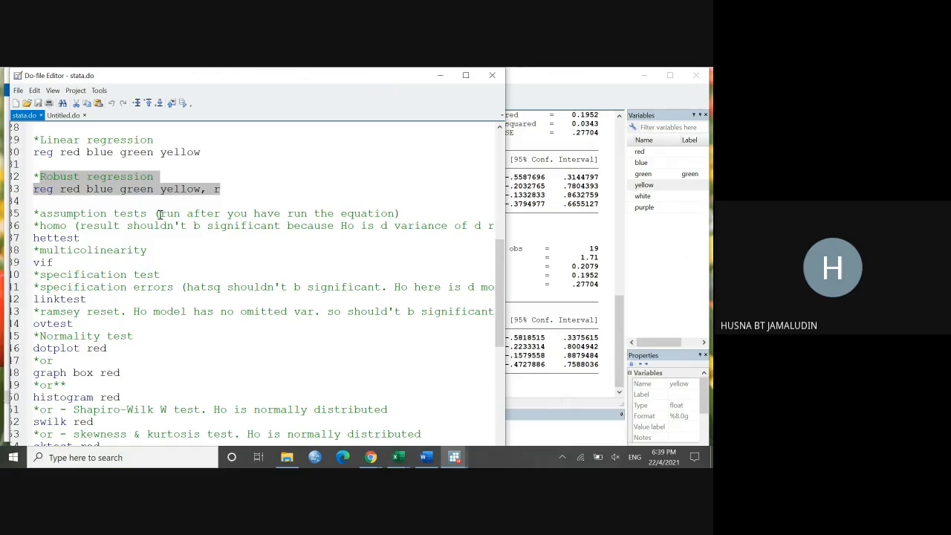
{"action": "left_click", "coordinate": [522, 438]}
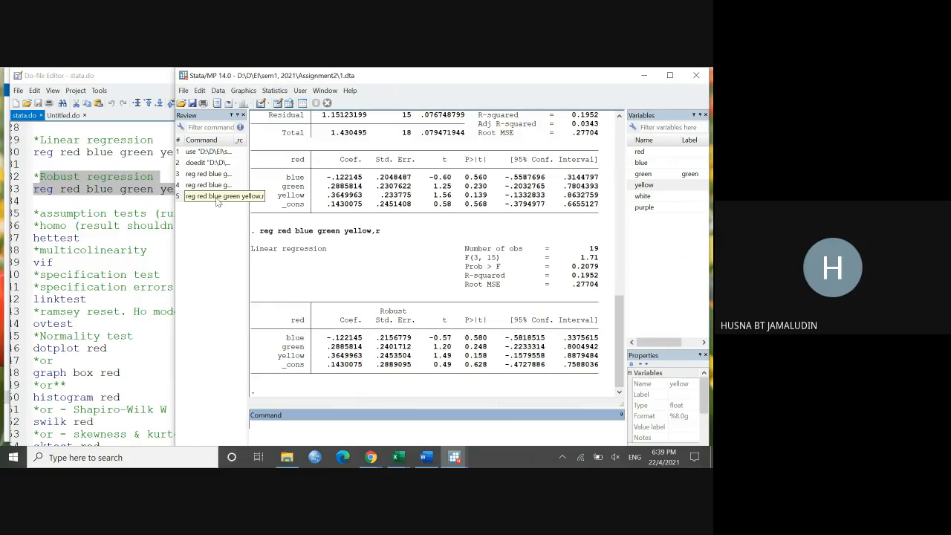
{"action": "left_click", "coordinate": [159, 246]}
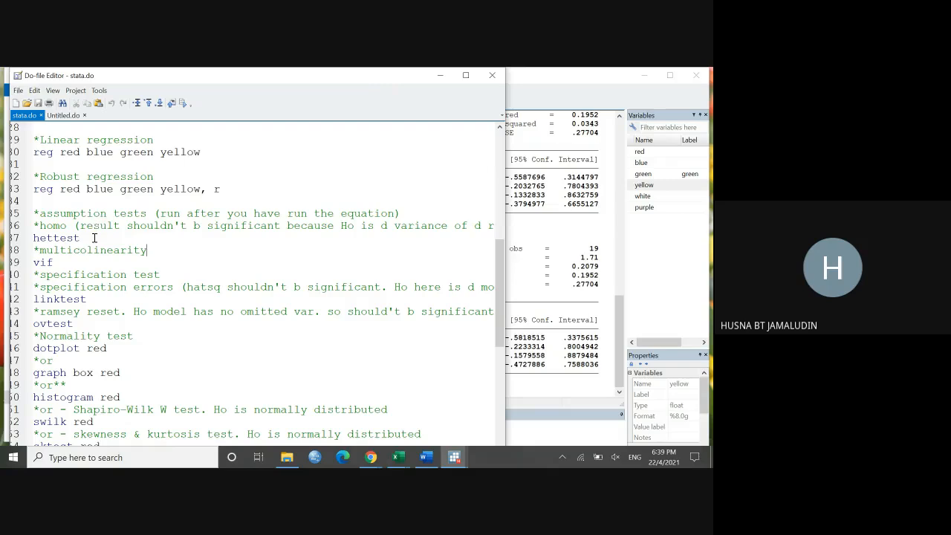
Step: Try to run only the hettest line from stata.do after the robust regression and check the output
{"action": "left_click_drag", "start_coordinate": [82, 237], "coordinate": [33, 238]}
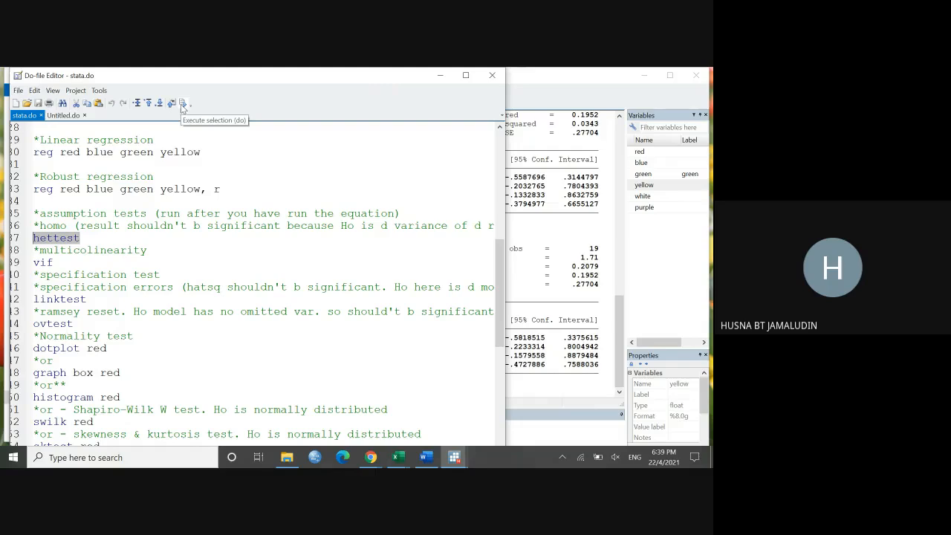
{"action": "left_click_drag", "start_coordinate": [221, 189], "coordinate": [53, 190]}
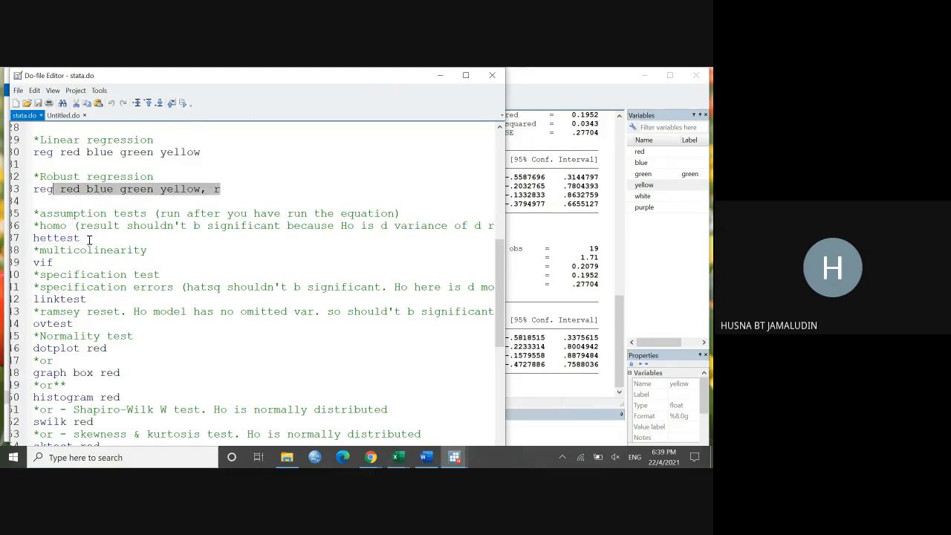
{"action": "left_click_drag", "start_coordinate": [89, 239], "coordinate": [33, 238]}
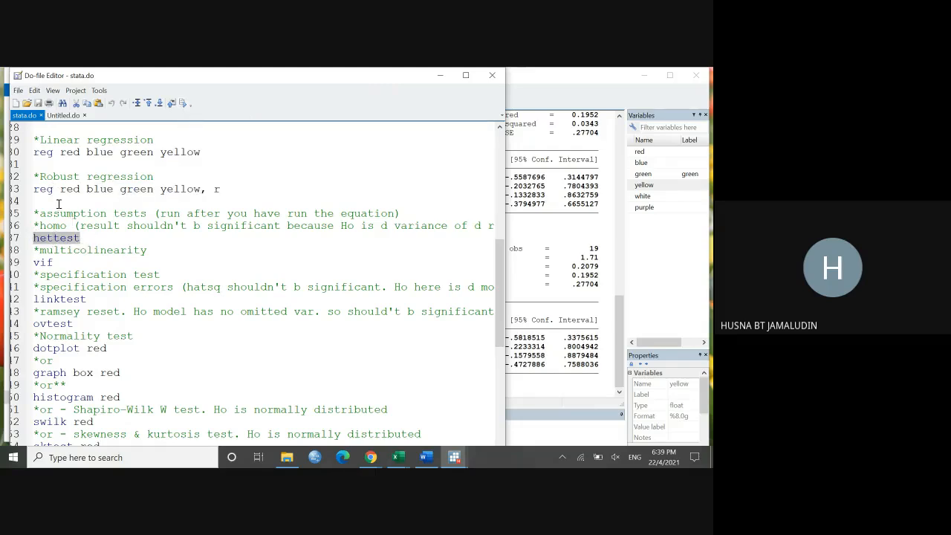
{"action": "left_click", "coordinate": [182, 104]}
{"action": "left_click", "coordinate": [511, 320]}
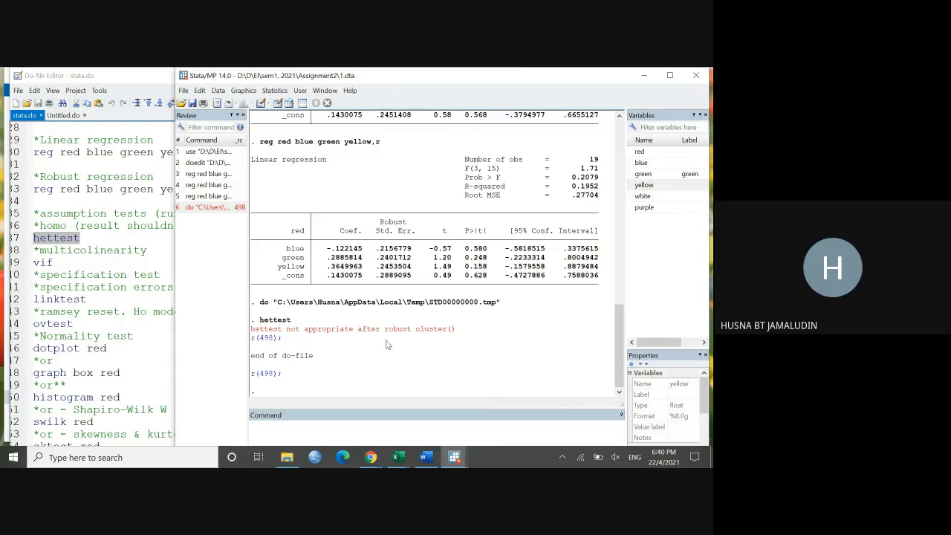
Step: Rerun the regression "reg red blue green yellow" from the command history without the robust option
{"action": "left_click", "coordinate": [205, 185]}
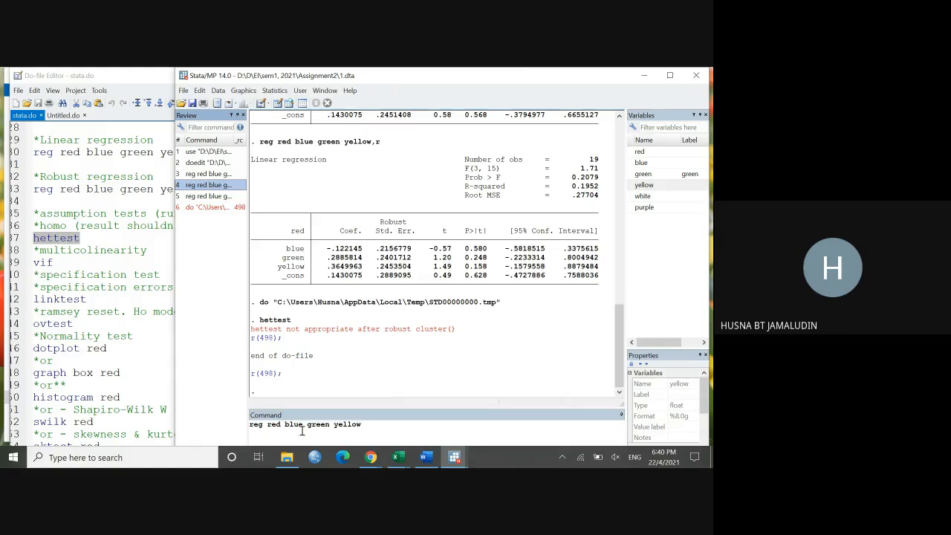
{"action": "left_click", "coordinate": [368, 428]}
{"action": "key", "text": "Return"}
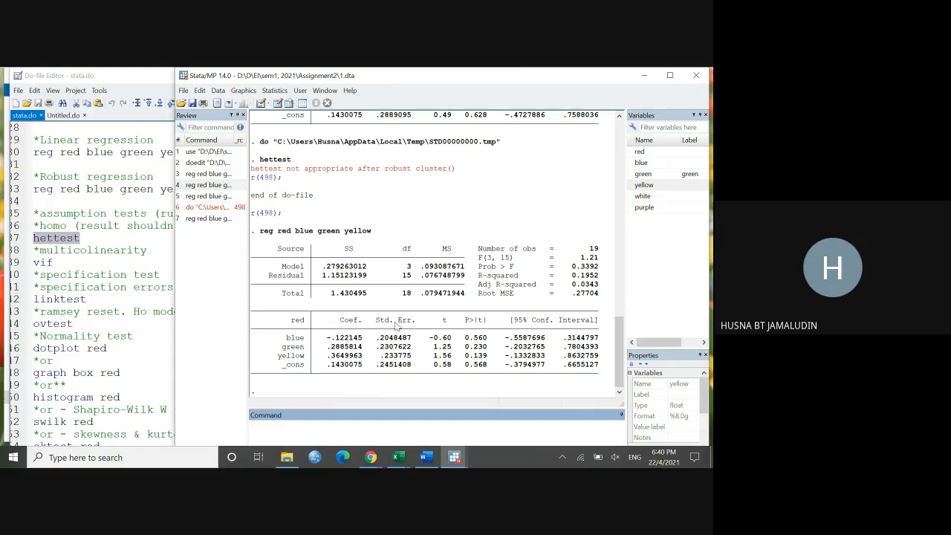
Step: Read the homoscedasticity note in the stata.do window, run only the hettest line and check its Prob > chi2 value
{"action": "left_click", "coordinate": [171, 258]}
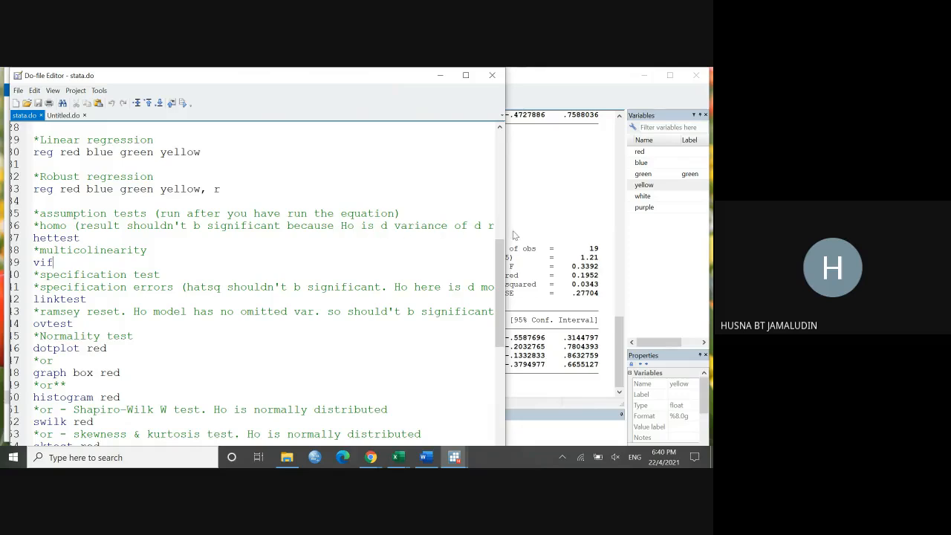
{"action": "left_click_drag", "start_coordinate": [506, 236], "coordinate": [643, 237]}
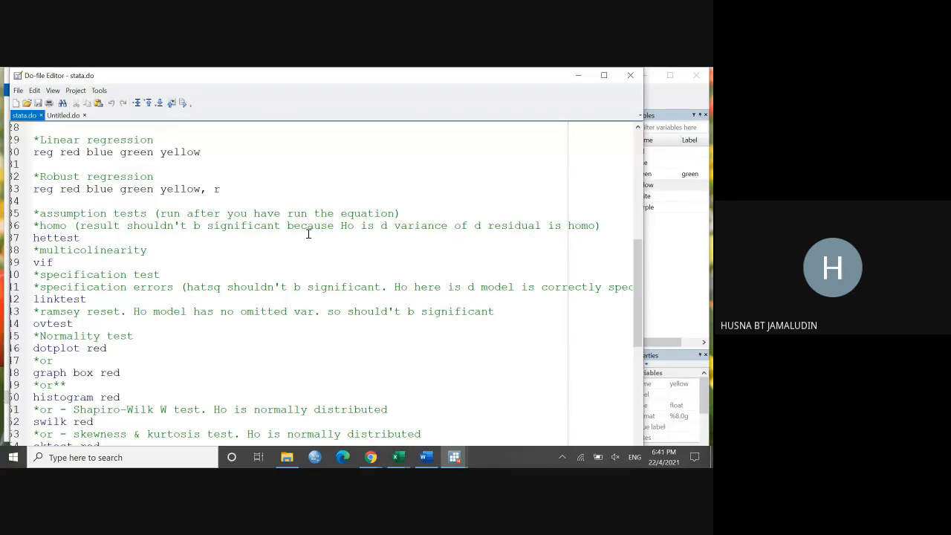
{"action": "left_click_drag", "start_coordinate": [355, 227], "coordinate": [343, 226]}
{"action": "left_click_drag", "start_coordinate": [629, 203], "coordinate": [240, 192]}
{"action": "left_click_drag", "start_coordinate": [92, 238], "coordinate": [33, 238]}
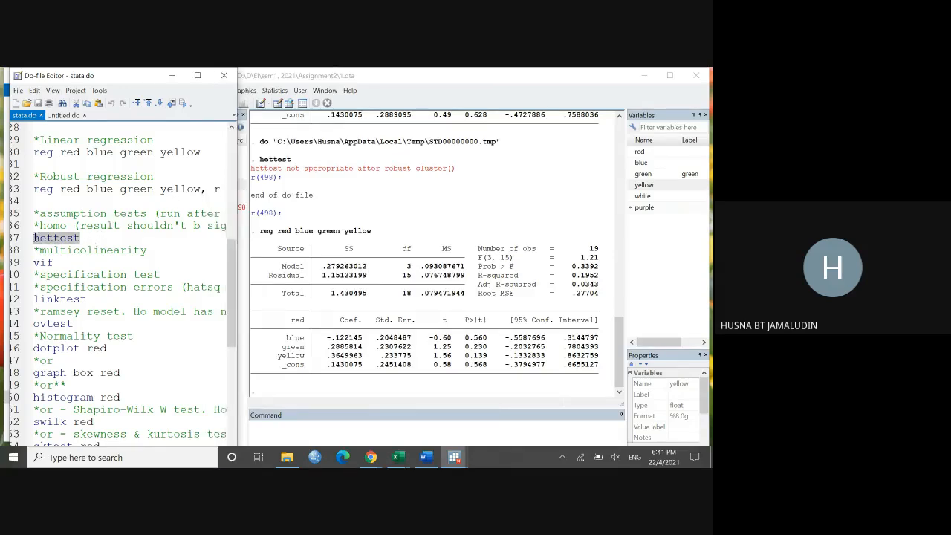
{"action": "left_click", "coordinate": [183, 103]}
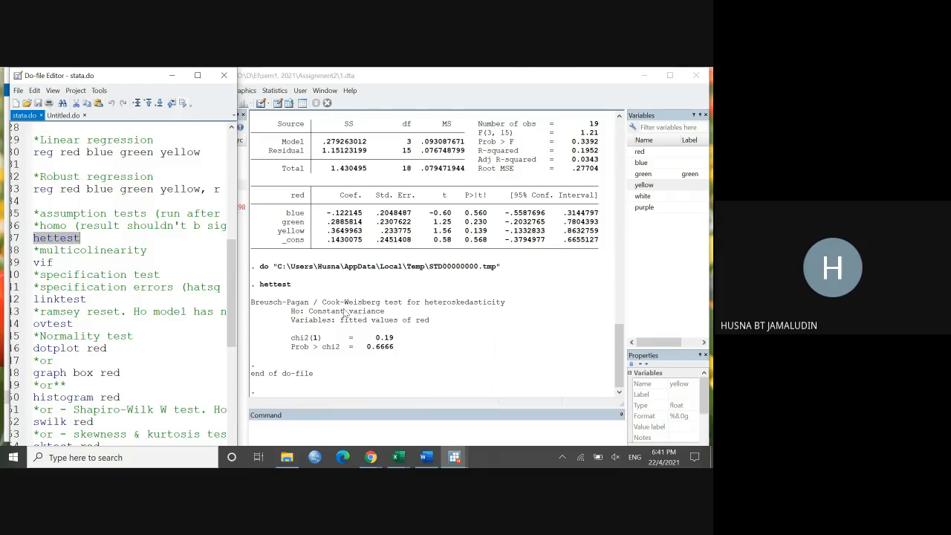
{"action": "left_click", "coordinate": [394, 355]}
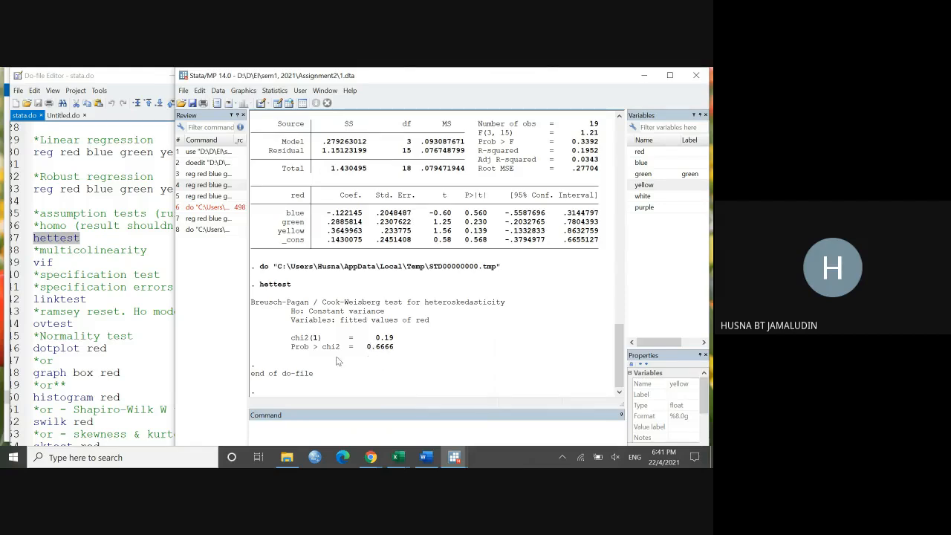
{"action": "left_click_drag", "start_coordinate": [396, 352], "coordinate": [370, 353]}
Step: Run only the vif line under the multicollinearity comment in stata.do and check the VIF table
{"action": "left_click", "coordinate": [148, 254]}
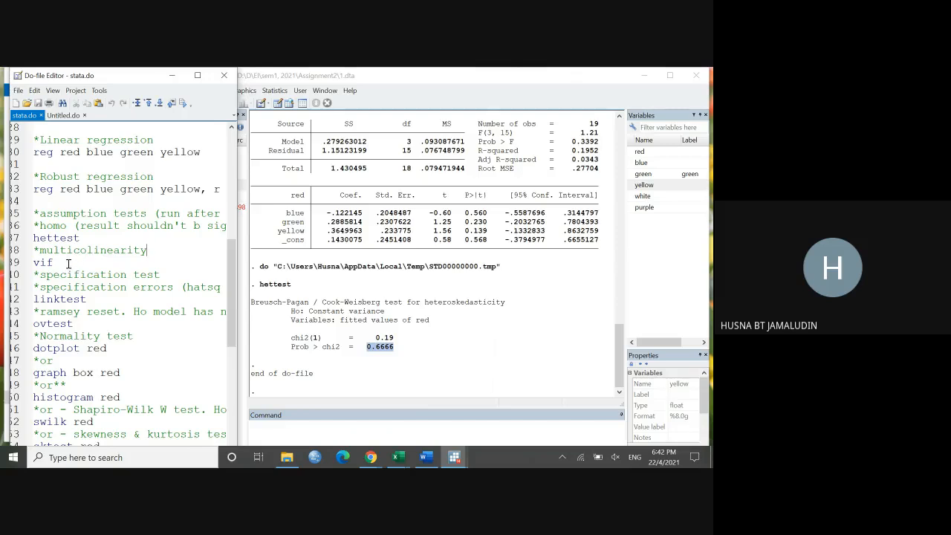
{"action": "left_click_drag", "start_coordinate": [65, 262], "coordinate": [32, 266]}
{"action": "left_click", "coordinate": [182, 103]}
{"action": "left_click", "coordinate": [431, 325]}
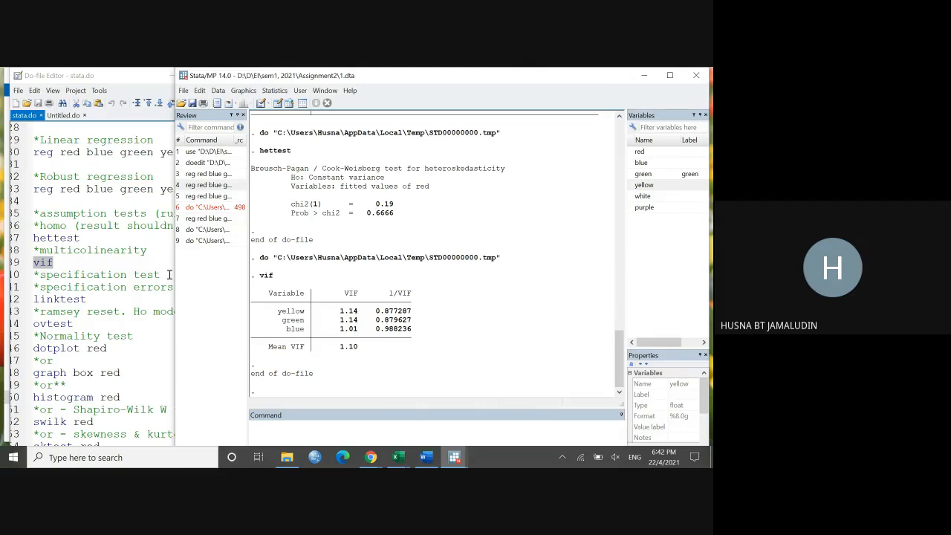
Step: Read the specification errors note about hatsq in stata.do, then run only the linktest line
{"action": "left_click", "coordinate": [153, 257]}
{"action": "scroll", "coordinate": [159, 263], "scroll_direction": "down", "scroll_amount": 1}
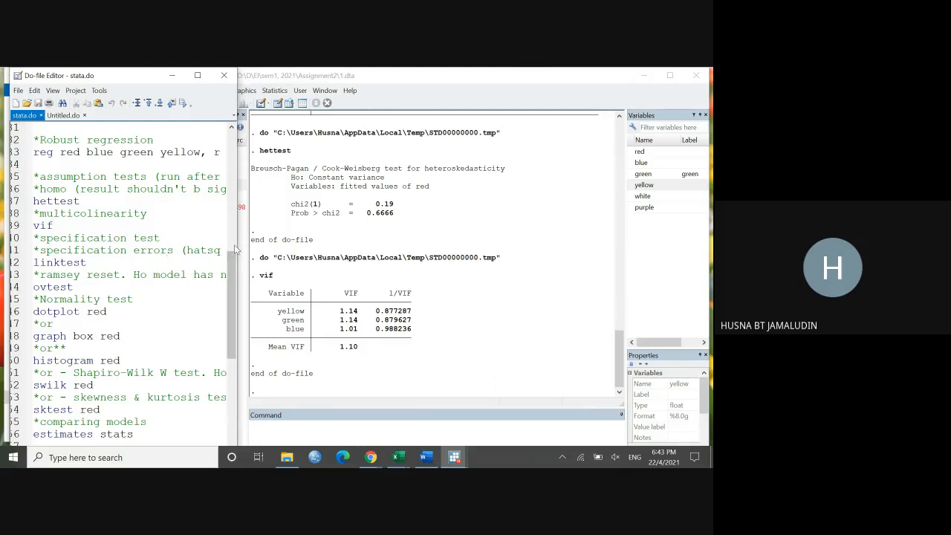
{"action": "left_click_drag", "start_coordinate": [237, 244], "coordinate": [680, 245]}
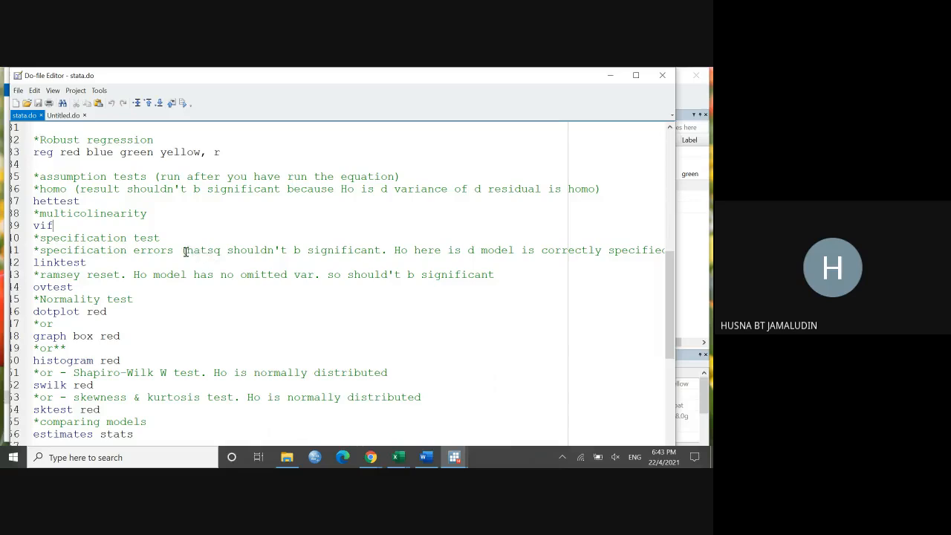
{"action": "left_click_drag", "start_coordinate": [187, 252], "coordinate": [221, 254]}
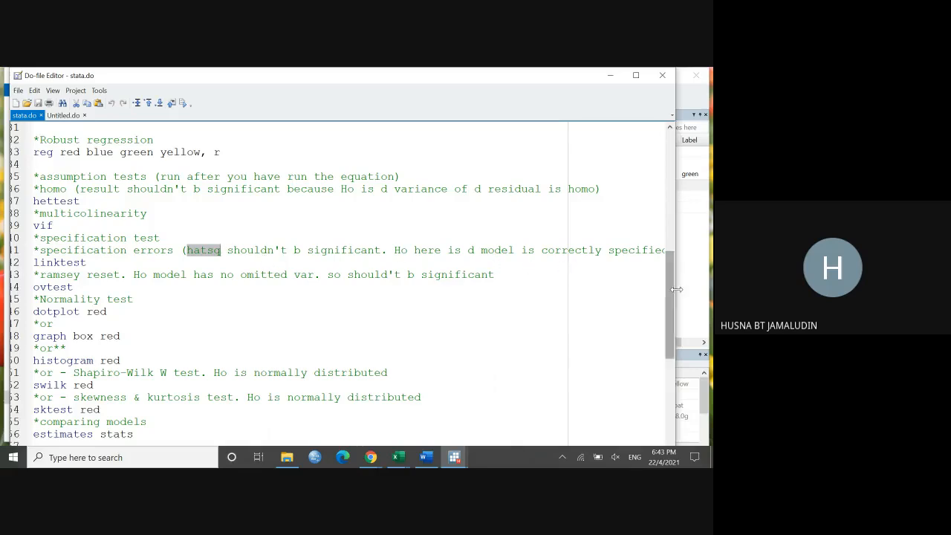
{"action": "left_click_drag", "start_coordinate": [674, 269], "coordinate": [234, 272]}
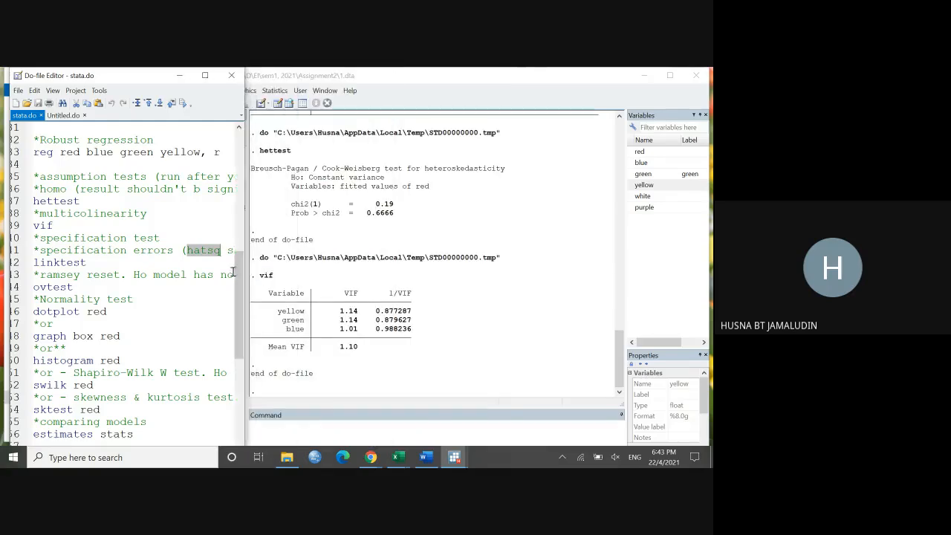
{"action": "left_click_drag", "start_coordinate": [96, 263], "coordinate": [33, 263]}
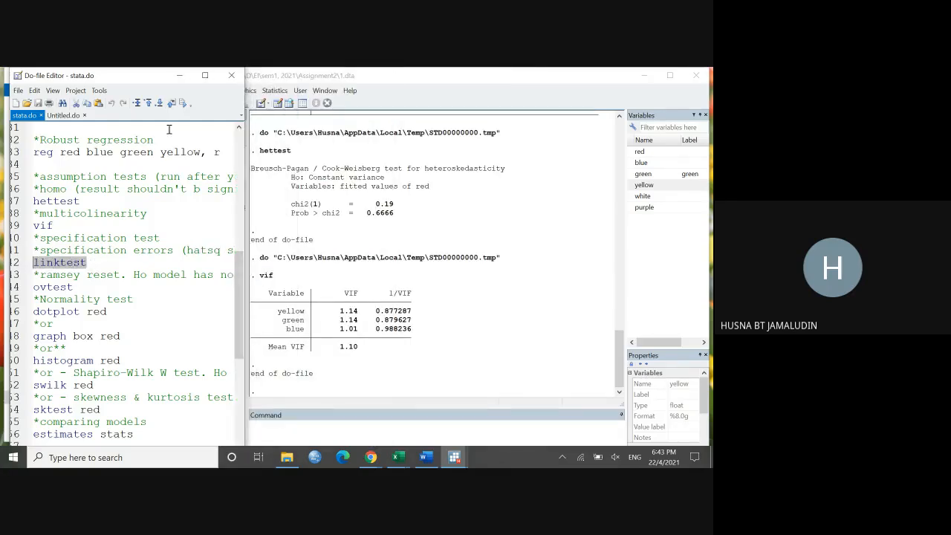
{"action": "left_click", "coordinate": [182, 104]}
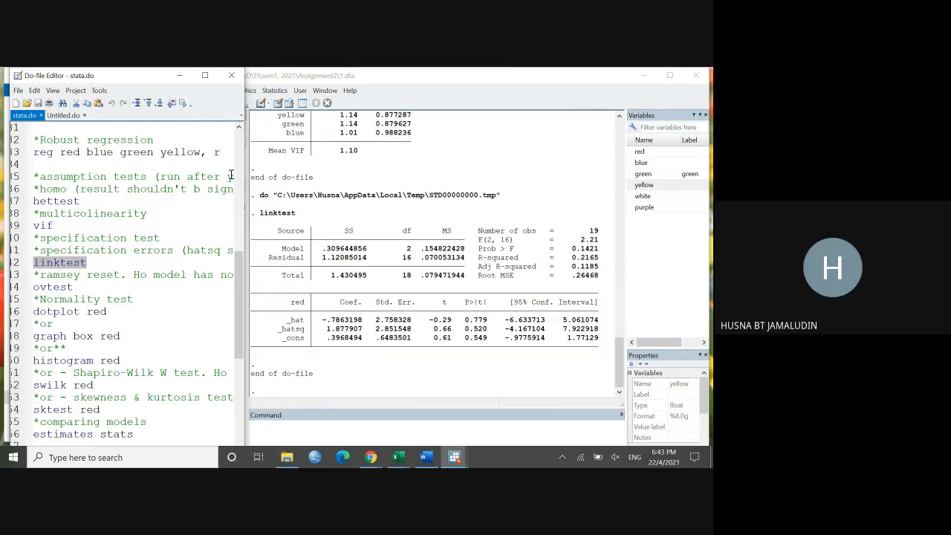
Step: Examine the _hat and _hatsq rows of the linktest output and compare their P>|t| values
{"action": "left_click", "coordinate": [377, 355]}
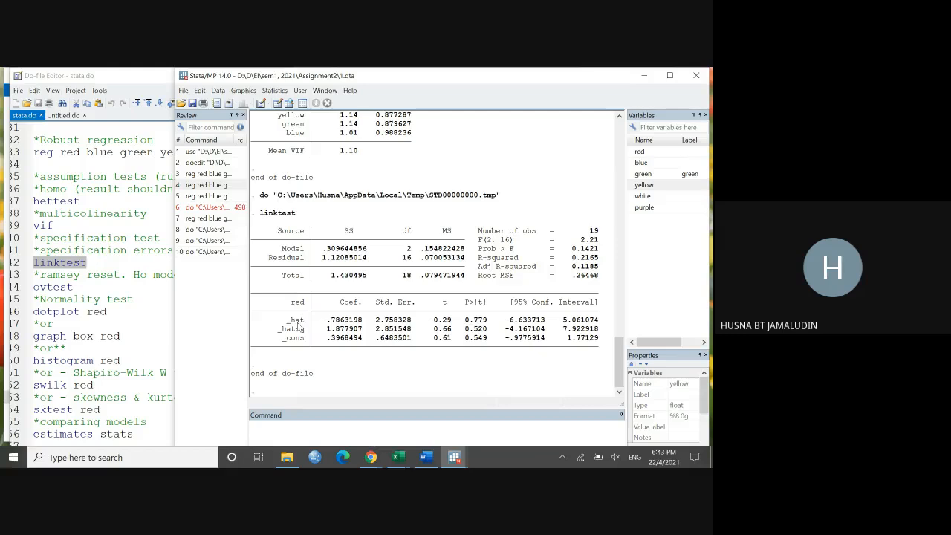
{"action": "left_click_drag", "start_coordinate": [292, 319], "coordinate": [303, 341]}
{"action": "left_click_drag", "start_coordinate": [283, 329], "coordinate": [305, 335]}
{"action": "left_click_drag", "start_coordinate": [462, 329], "coordinate": [487, 330]}
{"action": "left_click_drag", "start_coordinate": [463, 298], "coordinate": [487, 306]}
{"action": "left_click", "coordinate": [461, 312]}
{"action": "left_click_drag", "start_coordinate": [473, 320], "coordinate": [483, 324]}
{"action": "left_click_drag", "start_coordinate": [281, 328], "coordinate": [305, 329]}
{"action": "left_click_drag", "start_coordinate": [466, 328], "coordinate": [488, 332]}
Step: Read the Ramsey RESET note in stata.do, run only the ovtest line and check its Prob > F value
{"action": "left_click", "coordinate": [118, 263]}
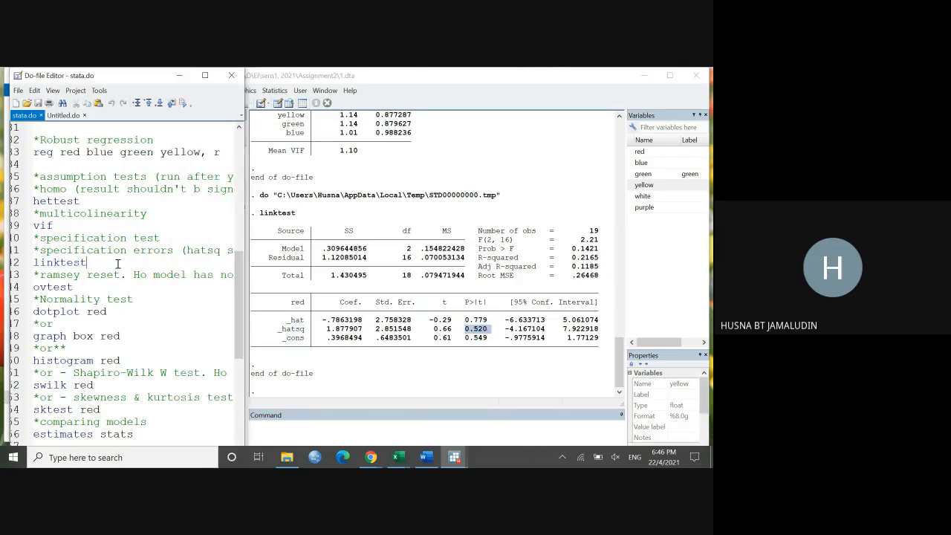
{"action": "left_click_drag", "start_coordinate": [243, 253], "coordinate": [662, 256]}
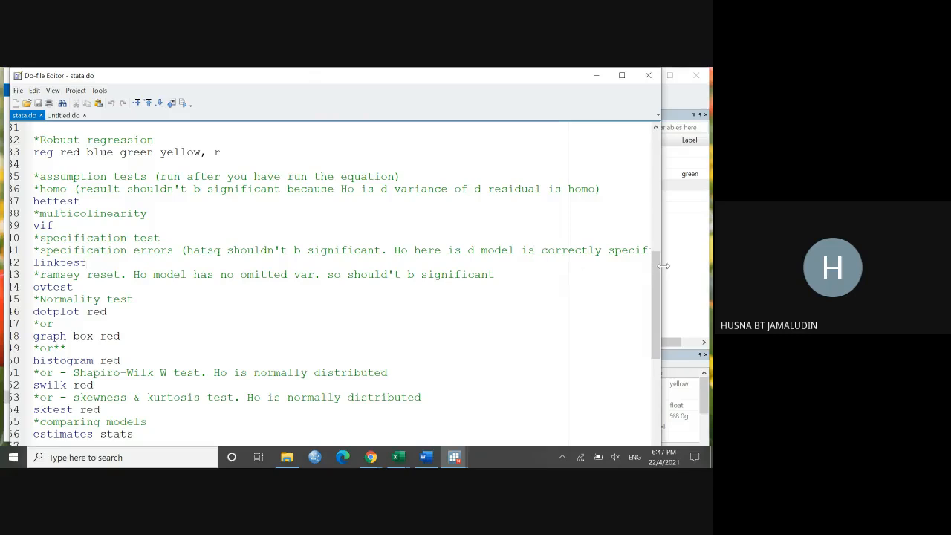
{"action": "left_click_drag", "start_coordinate": [662, 266], "coordinate": [229, 270]}
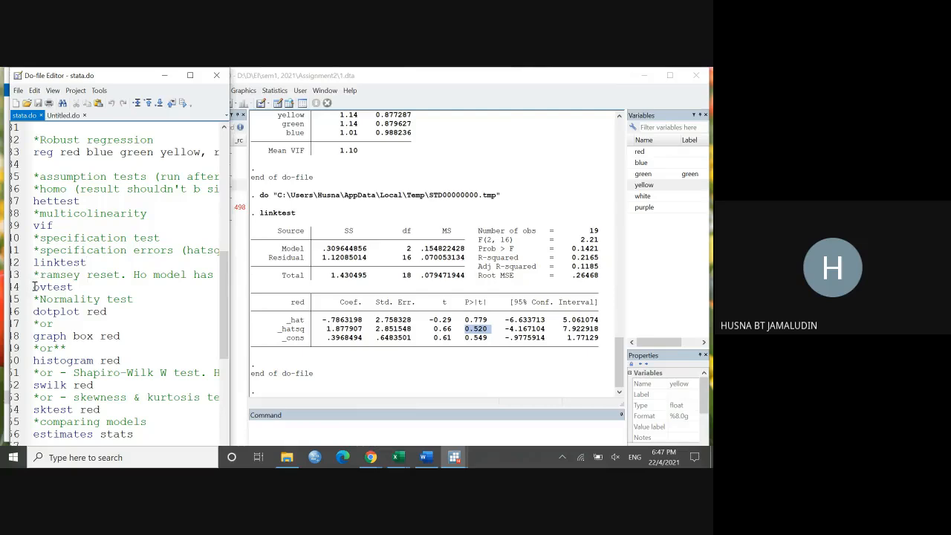
{"action": "left_click_drag", "start_coordinate": [32, 287], "coordinate": [77, 287]}
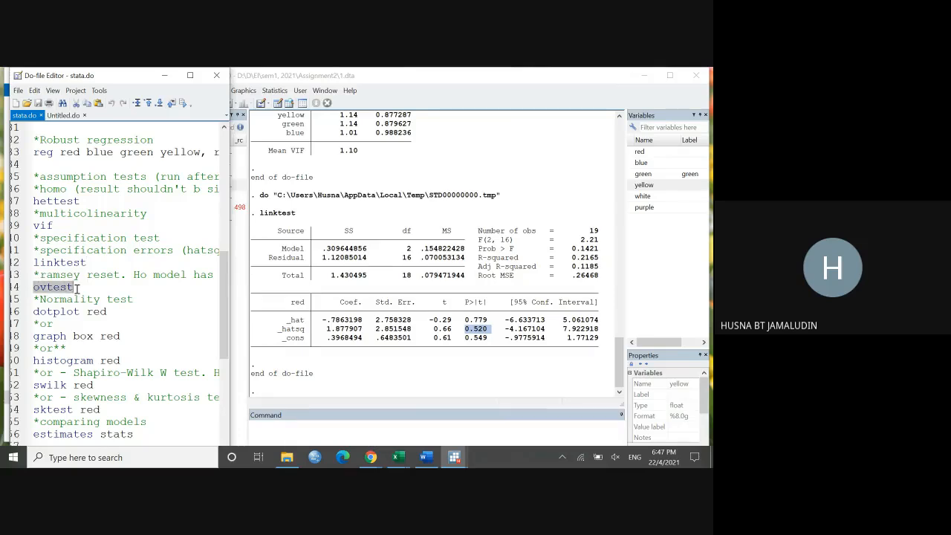
{"action": "left_click", "coordinate": [184, 103]}
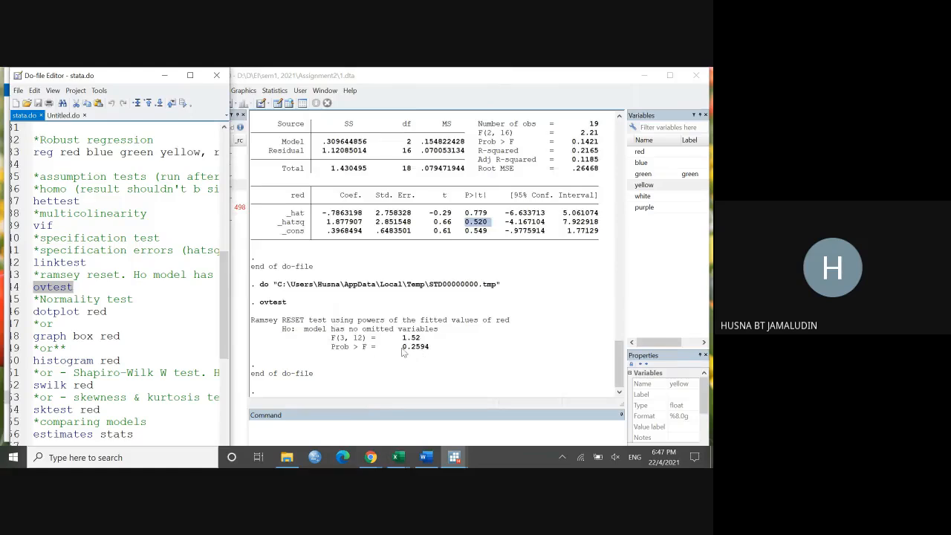
{"action": "left_click_drag", "start_coordinate": [401, 347], "coordinate": [428, 357]}
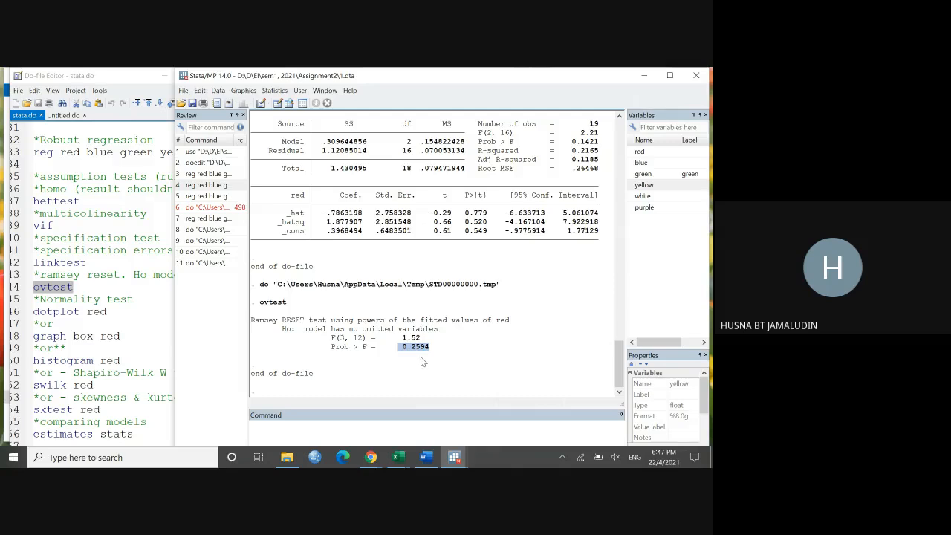
Step: Widen the stata.do window and review the normality test commands from dotplot to sktest and the model comparison lines
{"action": "left_click", "coordinate": [130, 324]}
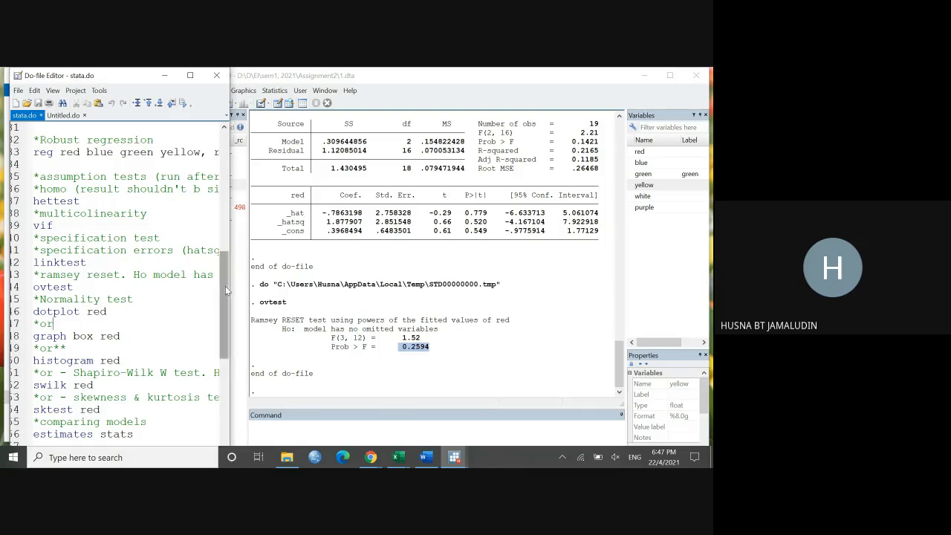
{"action": "left_click_drag", "start_coordinate": [229, 286], "coordinate": [535, 294]}
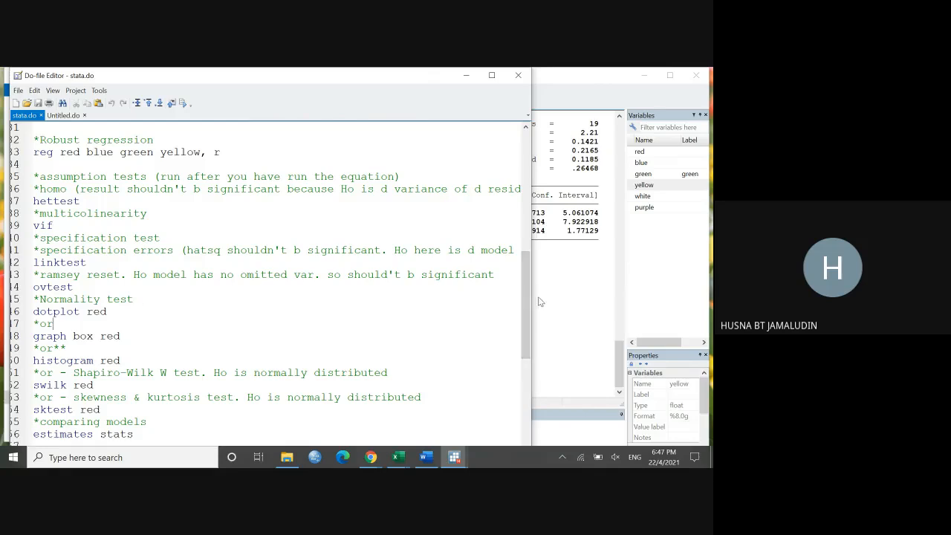
{"action": "left_click_drag", "start_coordinate": [533, 296], "coordinate": [363, 290]}
{"action": "scroll", "coordinate": [252, 324], "scroll_direction": "down", "scroll_amount": 1}
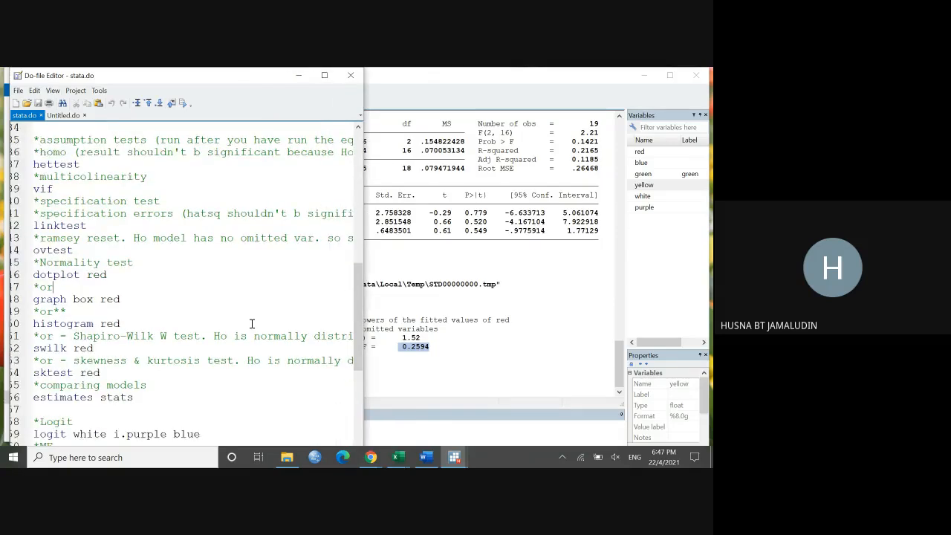
{"action": "scroll", "coordinate": [252, 324], "scroll_direction": "down", "scroll_amount": 1}
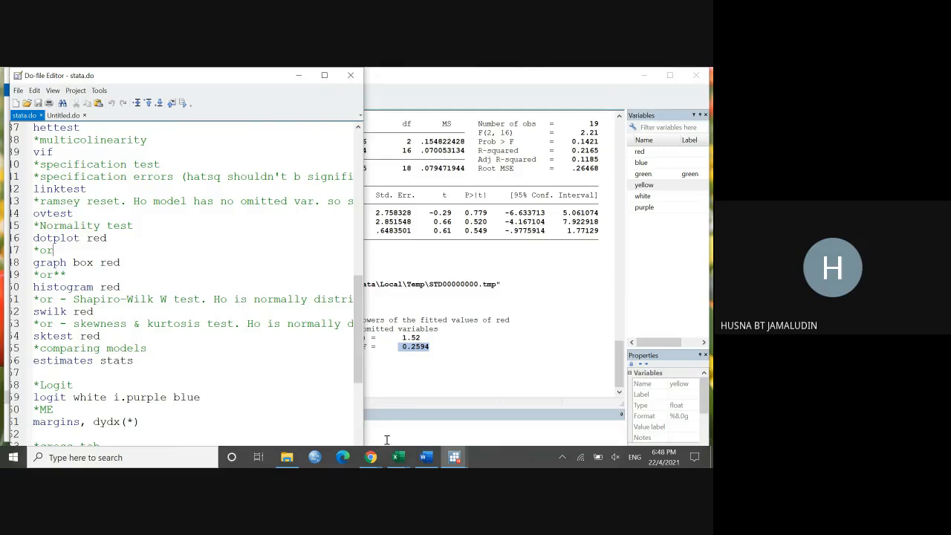
Step: Open Paint with a blank canvas beside stata.do and bring the normality test commands back into view
{"action": "left_click", "coordinate": [178, 461]}
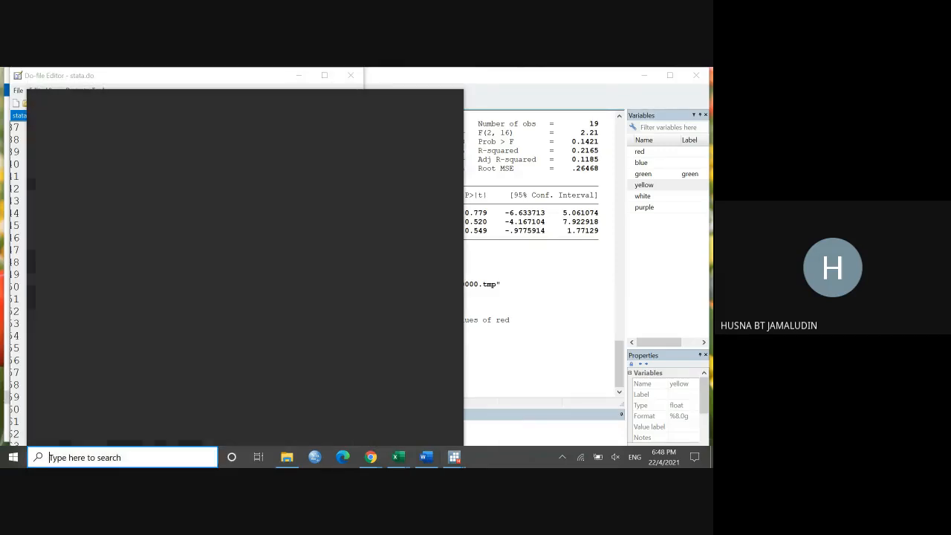
{"action": "type", "text": "paint"}
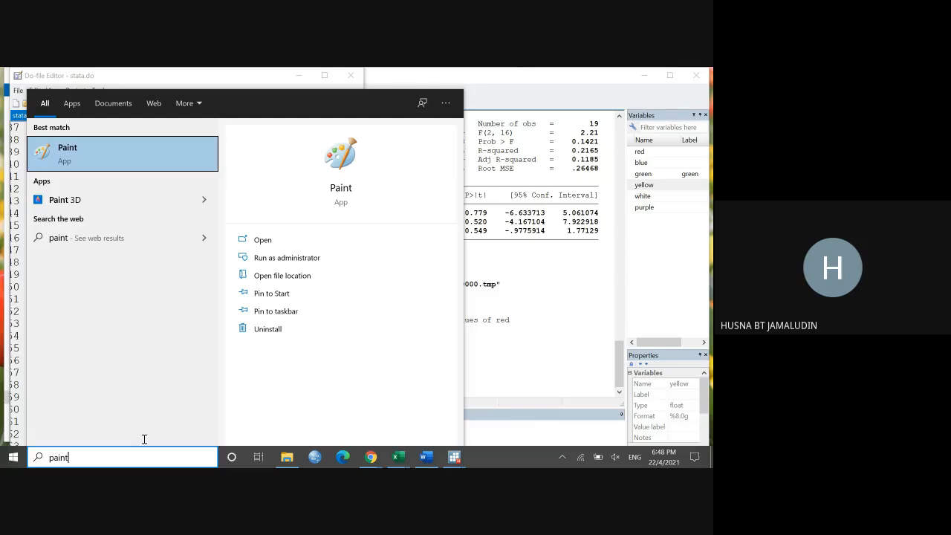
{"action": "left_click", "coordinate": [127, 154]}
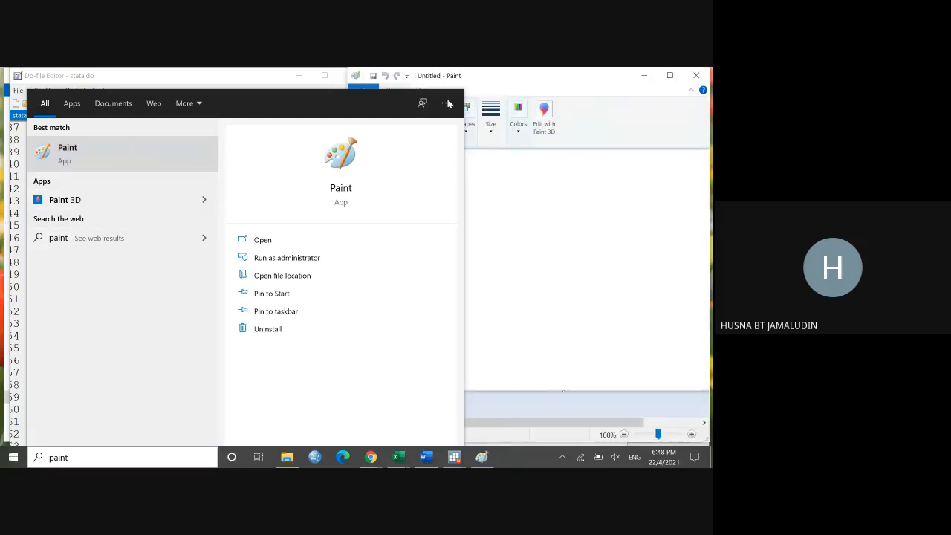
{"action": "left_click", "coordinate": [226, 76]}
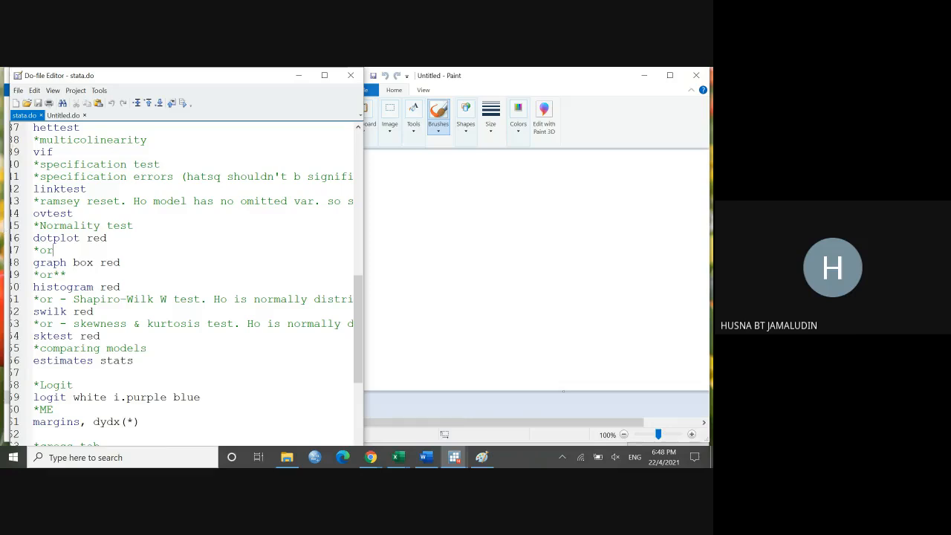
{"action": "scroll", "coordinate": [131, 182], "scroll_direction": "up", "scroll_amount": 2}
{"action": "scroll", "coordinate": [132, 182], "scroll_direction": "right", "scroll_amount": 1}
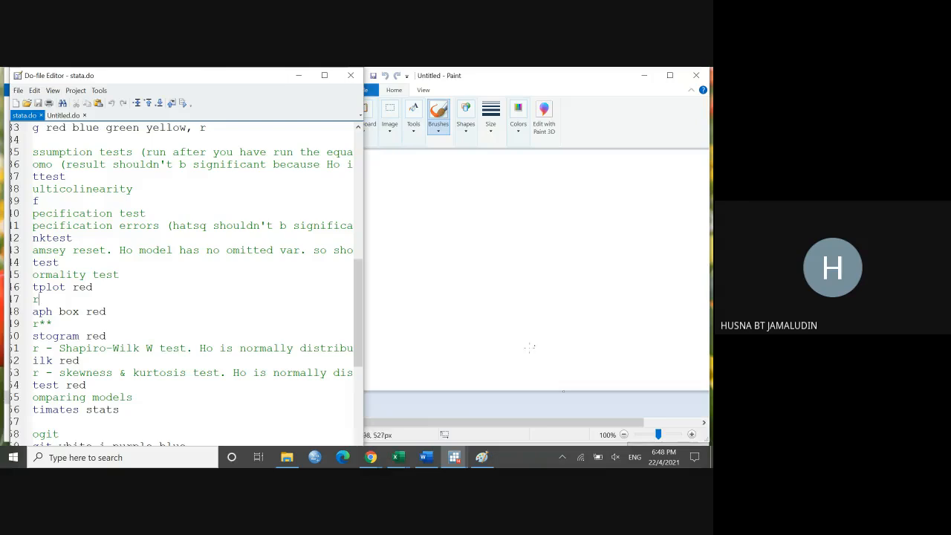
Step: Sketch a skewed curve with jagged strokes in Paint, an arrow down to a bell curve with arrows and a baseline, then return to stata.do
{"action": "left_click", "coordinate": [472, 367]}
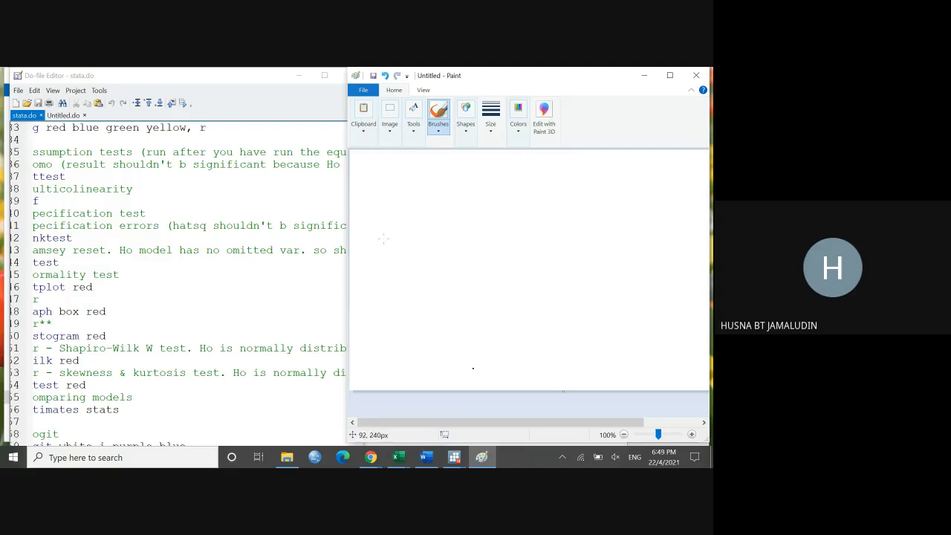
{"action": "mouse_move", "coordinate": [379, 238]}
{"action": "left_mouse_down"}
{"action": "mouse_move", "coordinate": [436, 217]}
{"action": "mouse_move", "coordinate": [496, 221]}
{"action": "mouse_move", "coordinate": [553, 257]}
{"action": "left_mouse_up"}
{"action": "left_click_drag", "start_coordinate": [389, 235], "coordinate": [436, 222]}
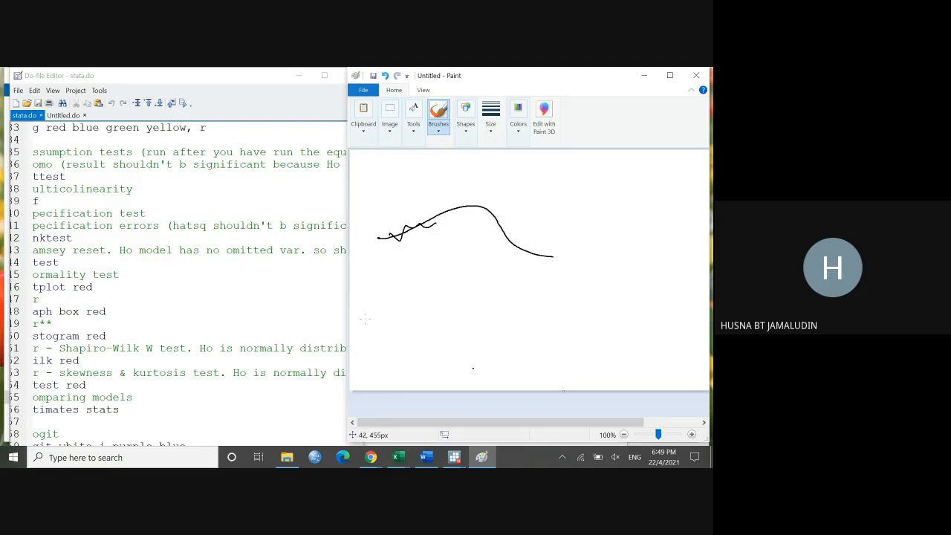
{"action": "mouse_move", "coordinate": [365, 320]}
{"action": "left_mouse_down"}
{"action": "mouse_move", "coordinate": [416, 280]}
{"action": "mouse_move", "coordinate": [516, 320]}
{"action": "left_mouse_up"}
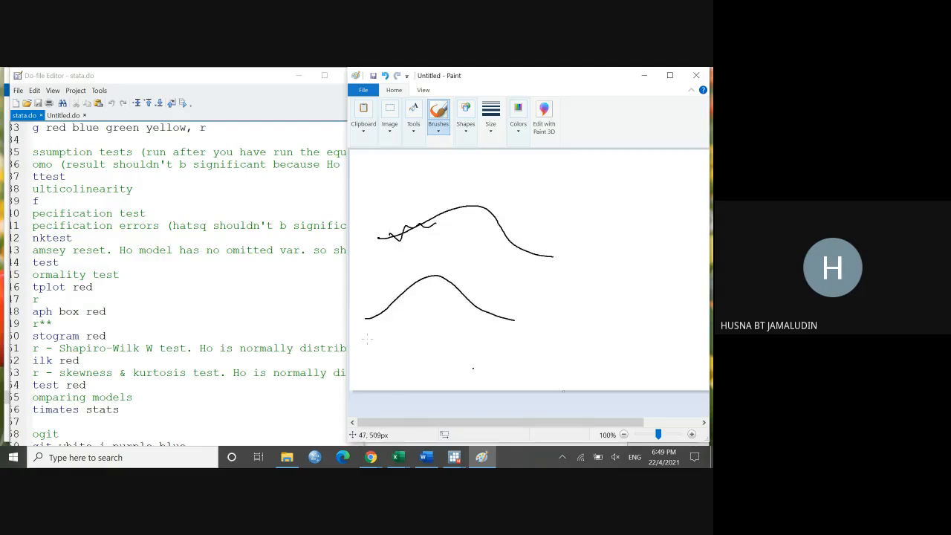
{"action": "left_click_drag", "start_coordinate": [372, 337], "coordinate": [520, 342]}
{"action": "left_click_drag", "start_coordinate": [388, 287], "coordinate": [403, 304]}
{"action": "left_click_drag", "start_coordinate": [460, 293], "coordinate": [456, 300]}
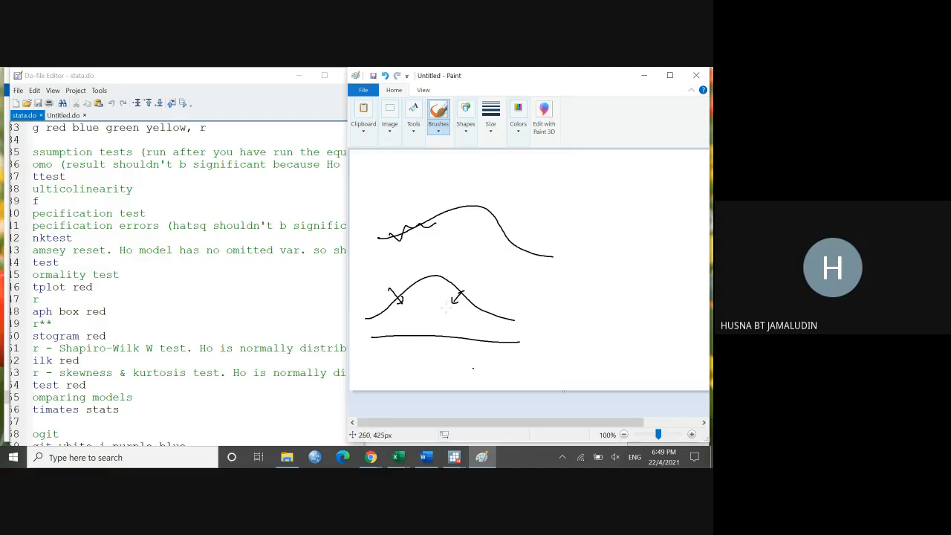
{"action": "left_click_drag", "start_coordinate": [435, 220], "coordinate": [489, 226]}
{"action": "mouse_move", "coordinate": [439, 242]}
{"action": "left_mouse_down"}
{"action": "mouse_move", "coordinate": [436, 257]}
{"action": "mouse_move", "coordinate": [442, 252]}
{"action": "left_mouse_up"}
{"action": "left_click", "coordinate": [230, 94]}
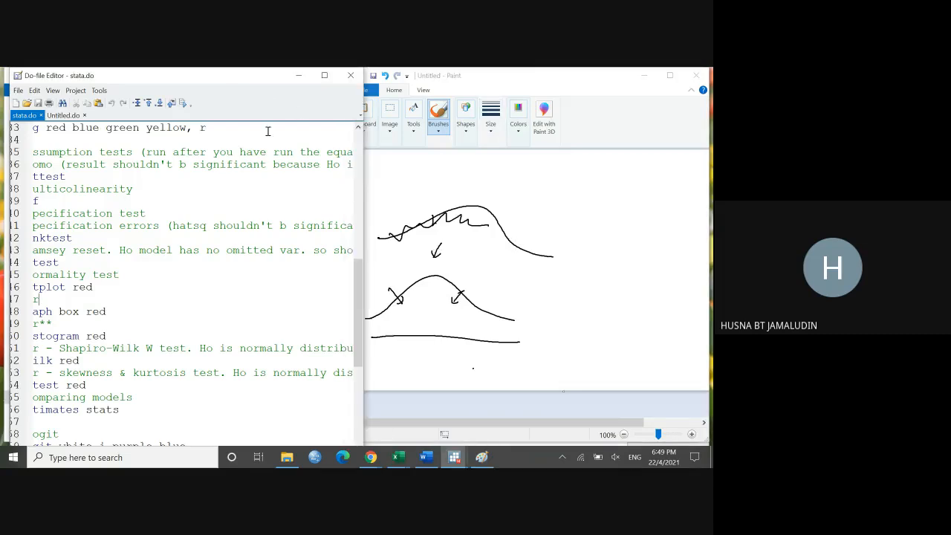
Step: Minimize Paint, widen the stata.do window and realign its view so the normality test lines show from their first character
{"action": "left_click", "coordinate": [650, 79]}
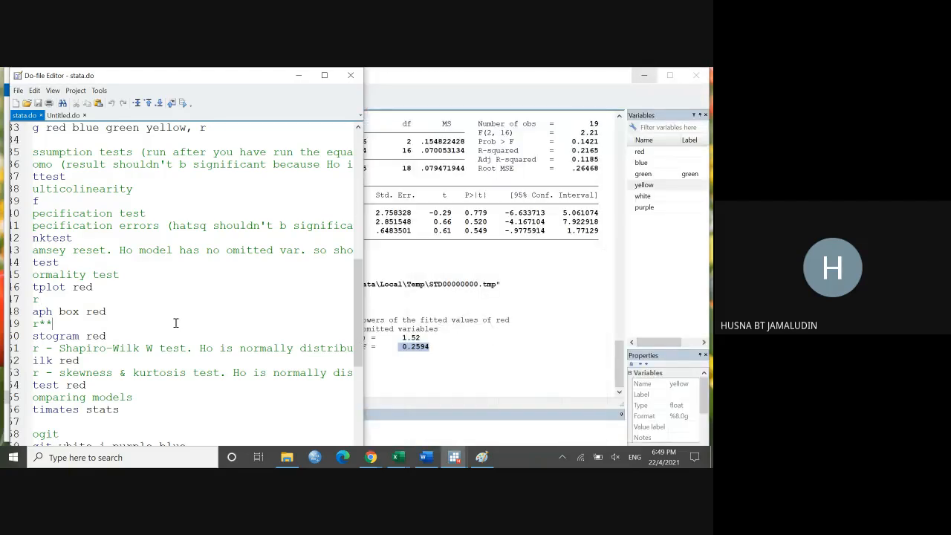
{"action": "scroll", "coordinate": [176, 320], "scroll_direction": "down", "scroll_amount": 1}
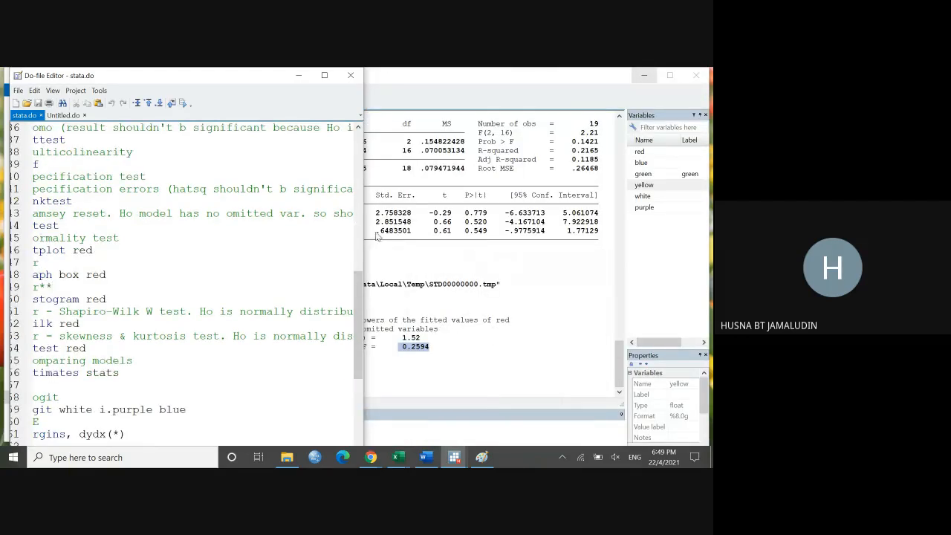
{"action": "left_click_drag", "start_coordinate": [364, 229], "coordinate": [422, 240]}
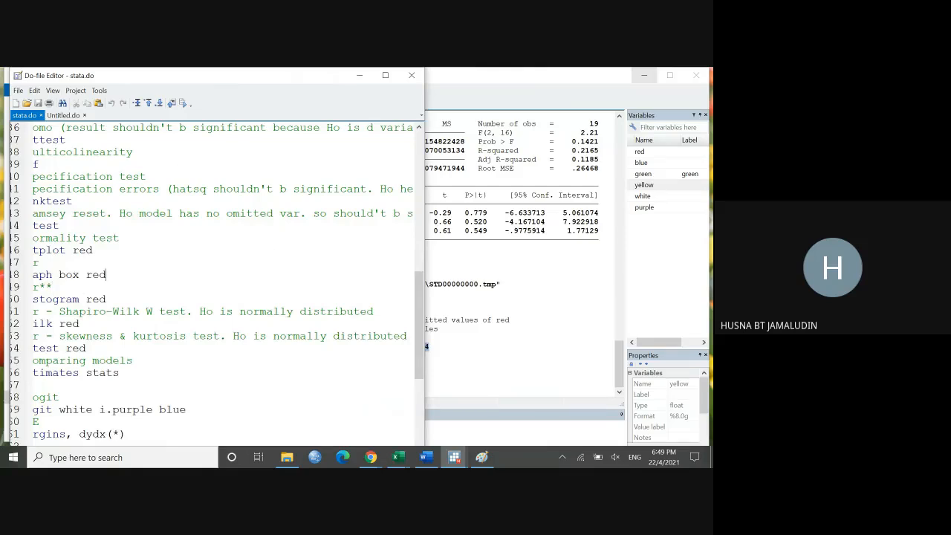
{"action": "double_click", "coordinate": [387, 75]}
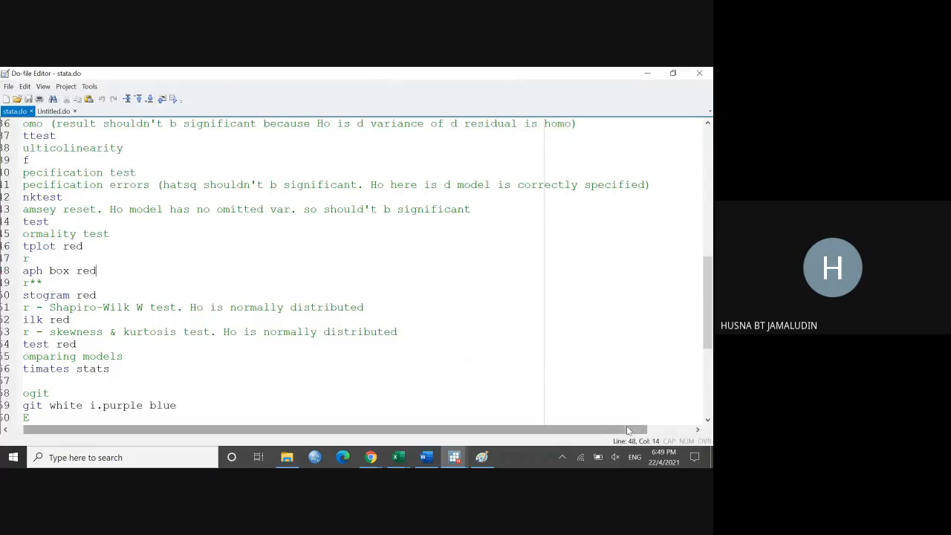
{"action": "left_click_drag", "start_coordinate": [619, 425], "coordinate": [606, 426]}
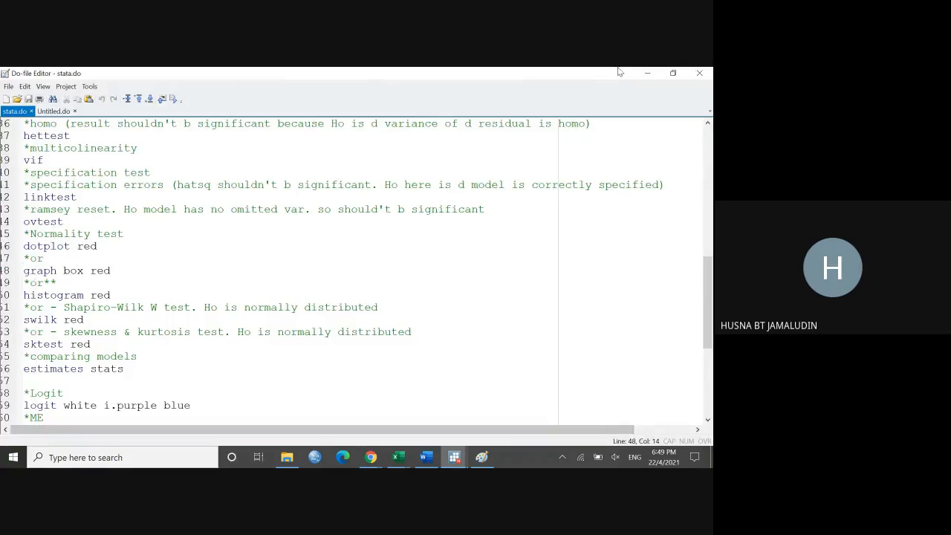
{"action": "left_click", "coordinate": [672, 73]}
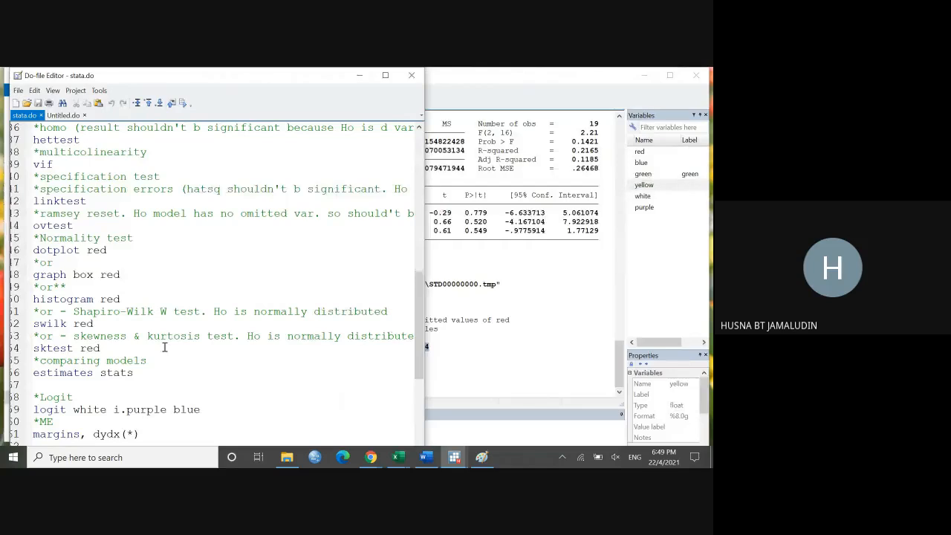
{"action": "scroll", "coordinate": [116, 294], "scroll_direction": "down", "scroll_amount": 2}
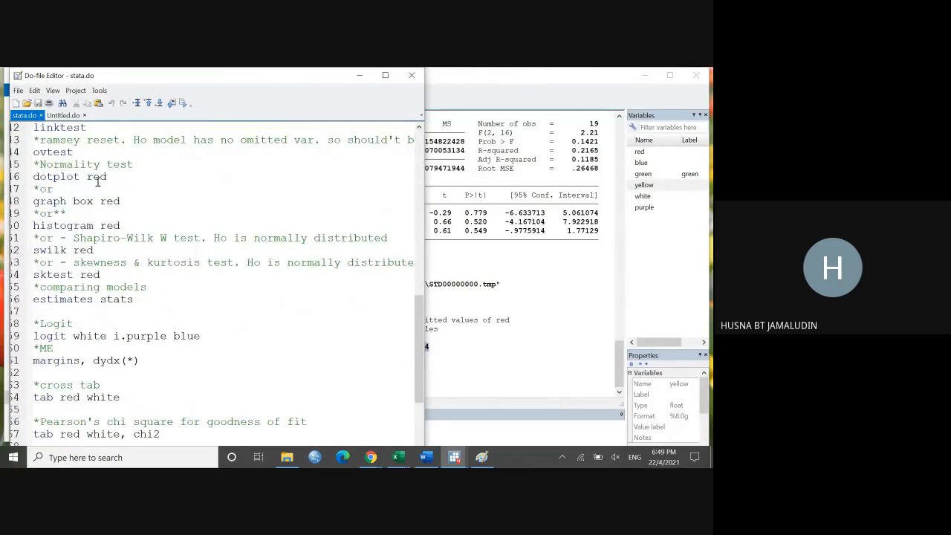
Step: Run only the dotplot red line, view the resulting graph enlarged and close it
{"action": "left_click_drag", "start_coordinate": [109, 176], "coordinate": [87, 172]}
{"action": "left_click_drag", "start_coordinate": [80, 176], "coordinate": [34, 178]}
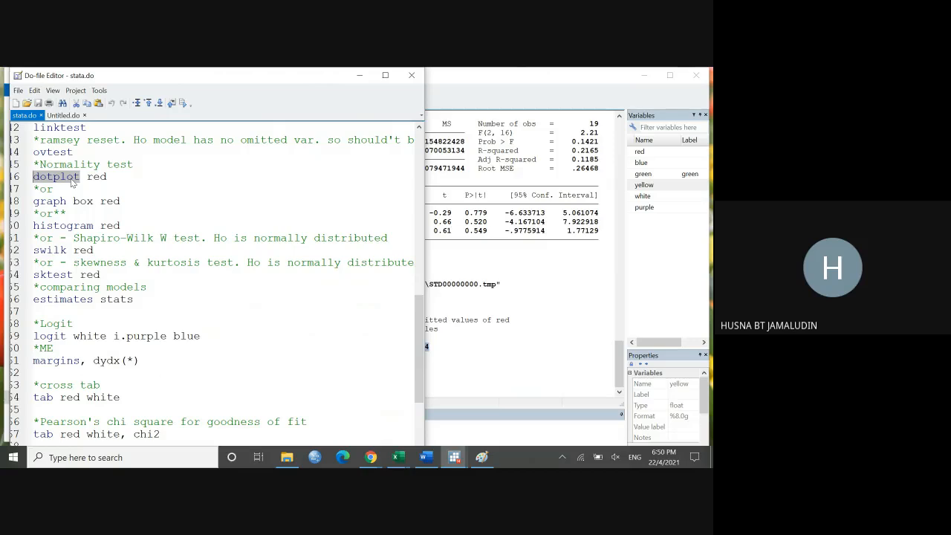
{"action": "left_click", "coordinate": [184, 104]}
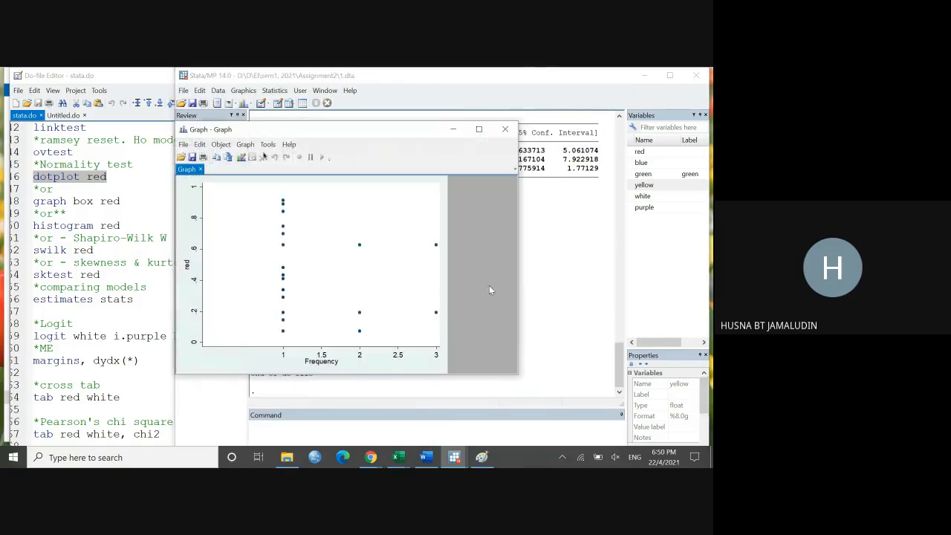
{"action": "left_click", "coordinate": [479, 130]}
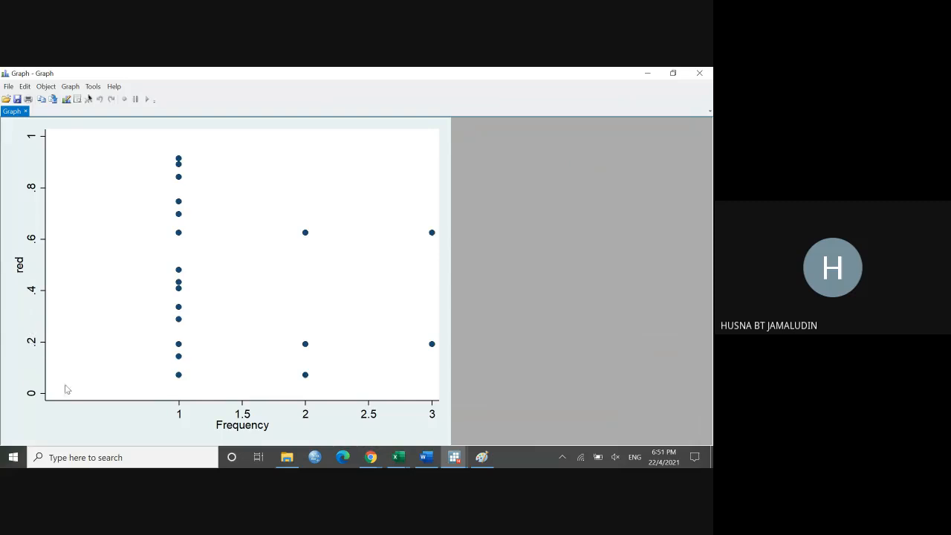
{"action": "left_click", "coordinate": [698, 74]}
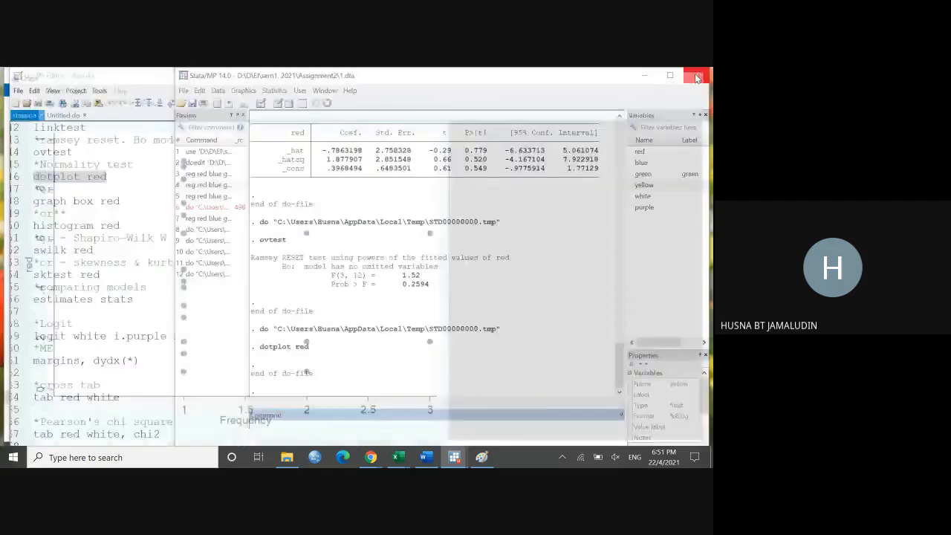
Step: Run only the graph box red line, inspect the box plot and close the graph
{"action": "left_click", "coordinate": [116, 212]}
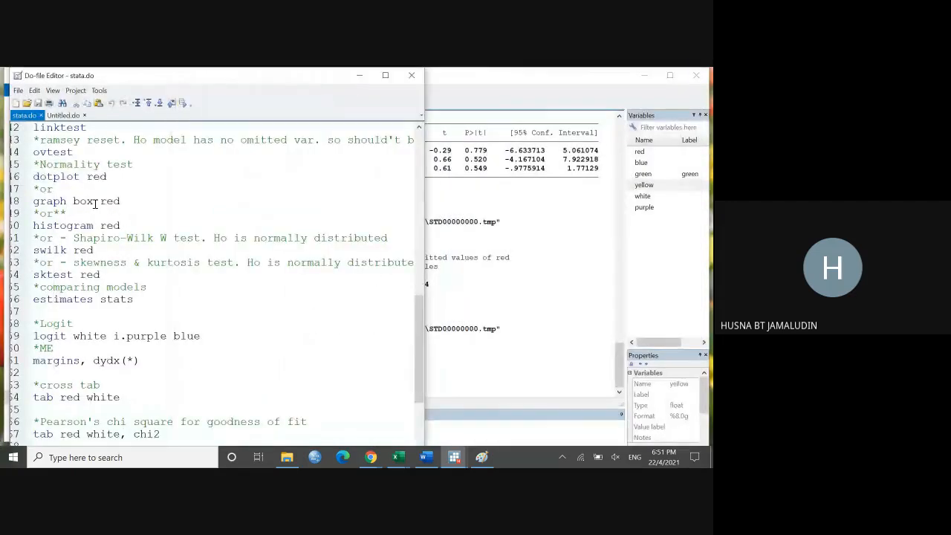
{"action": "left_click_drag", "start_coordinate": [119, 201], "coordinate": [35, 211]}
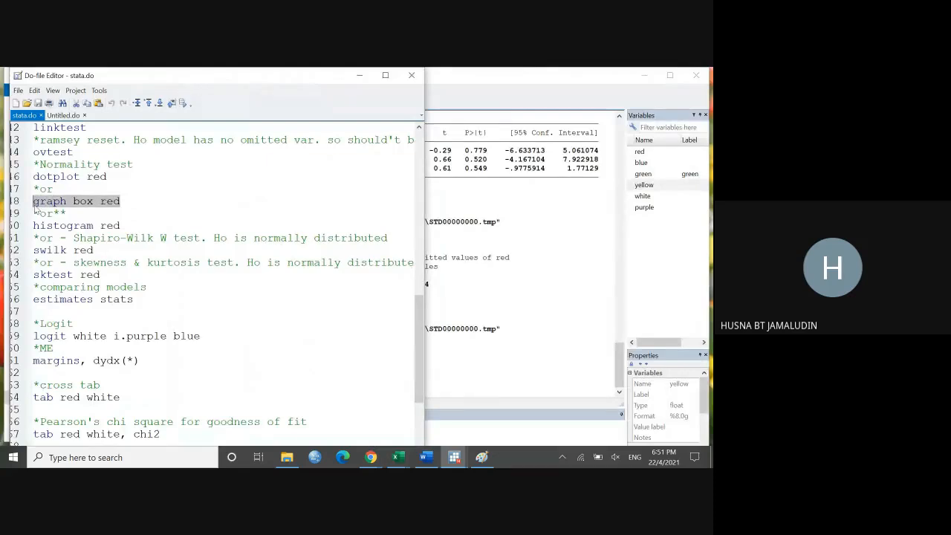
{"action": "left_click", "coordinate": [183, 104]}
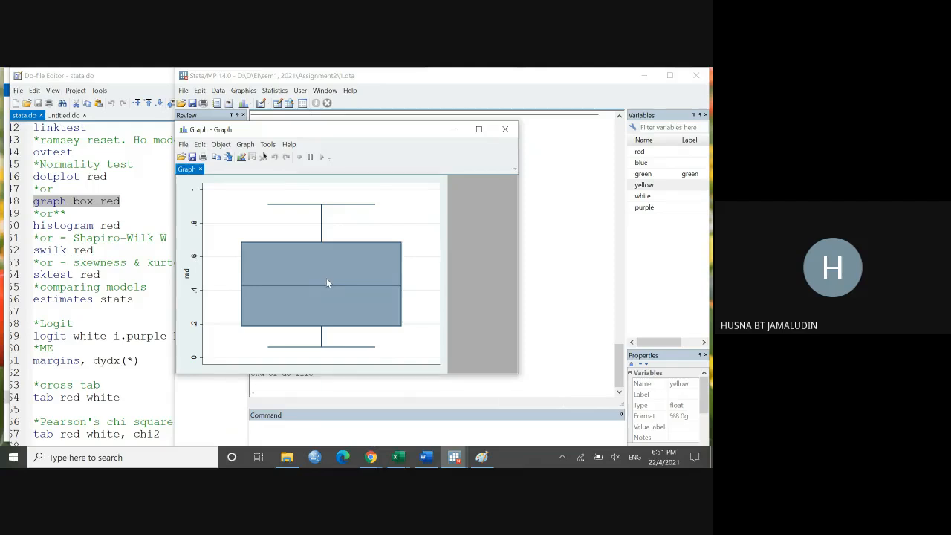
{"action": "left_click", "coordinate": [505, 129]}
Step: Run only the histogram red line, inspect the distribution of red and close the graph
{"action": "left_click", "coordinate": [136, 225]}
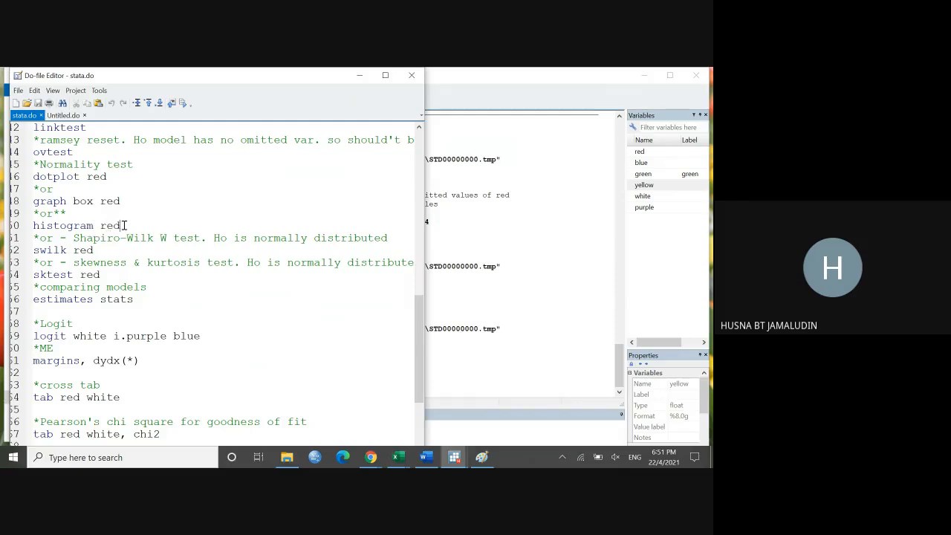
{"action": "left_click_drag", "start_coordinate": [122, 225], "coordinate": [28, 225]}
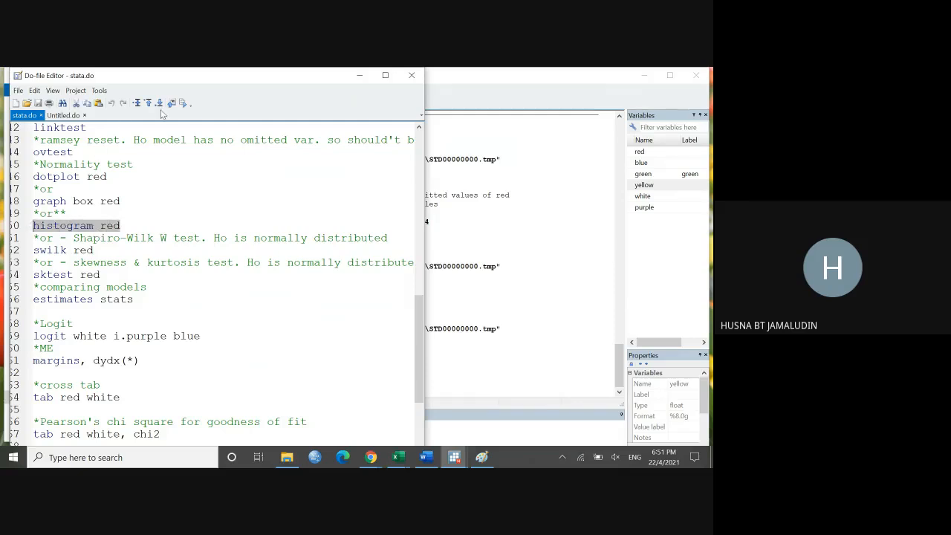
{"action": "left_click", "coordinate": [185, 104]}
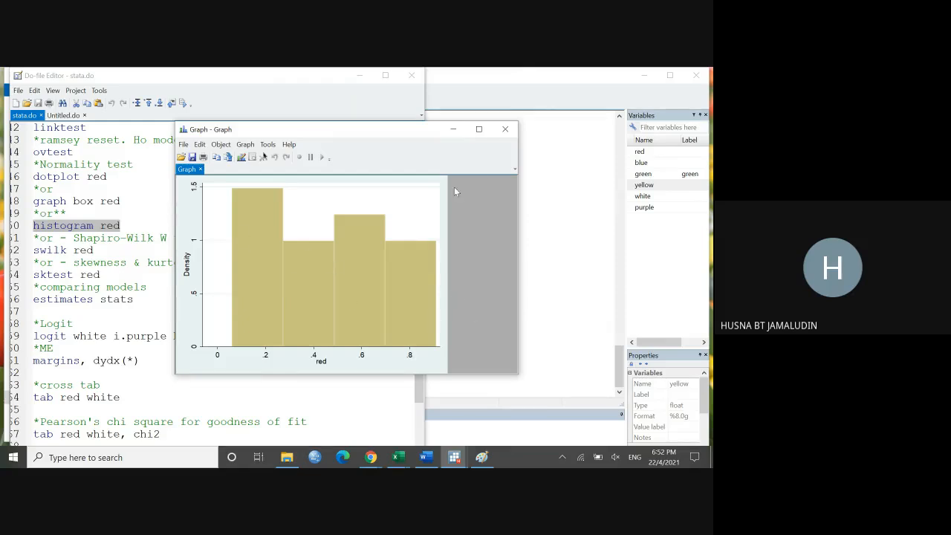
{"action": "left_click", "coordinate": [504, 129]}
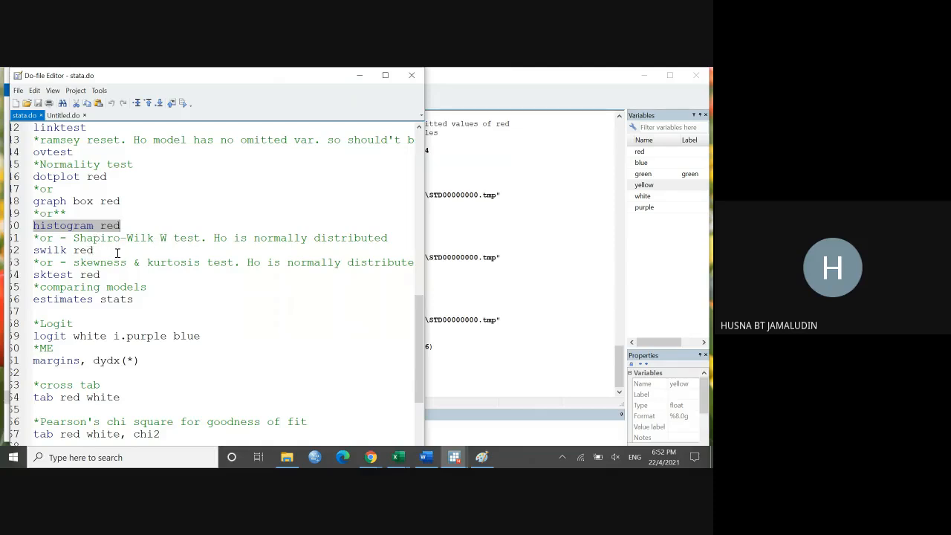
Step: Run only the swilk red line, view the Shapiro-Wilk output in the results and return to stata.do
{"action": "left_click_drag", "start_coordinate": [109, 247], "coordinate": [33, 251]}
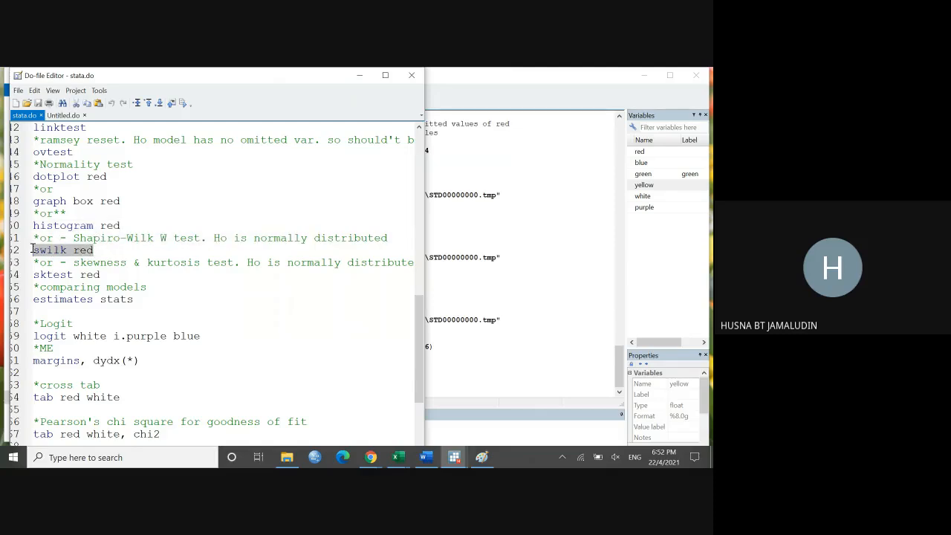
{"action": "left_click", "coordinate": [182, 104]}
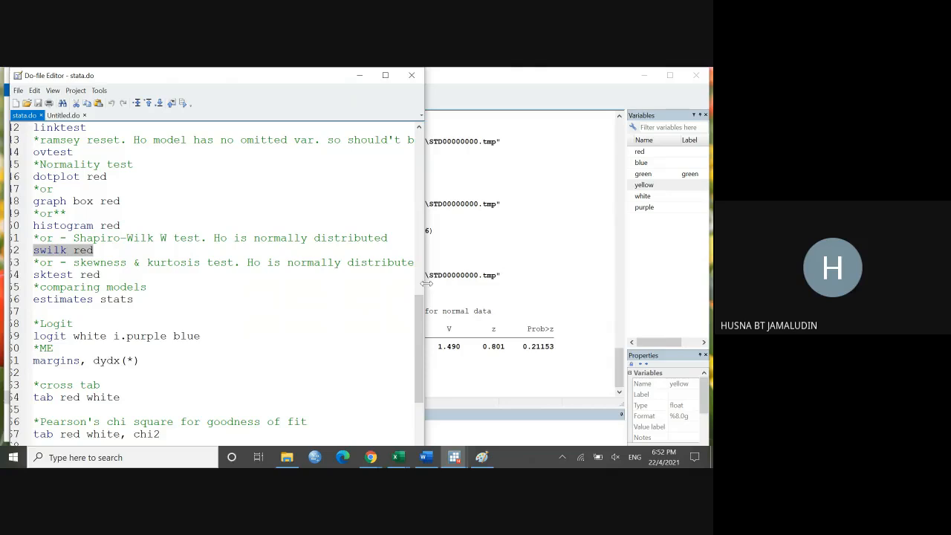
{"action": "left_click", "coordinate": [471, 289]}
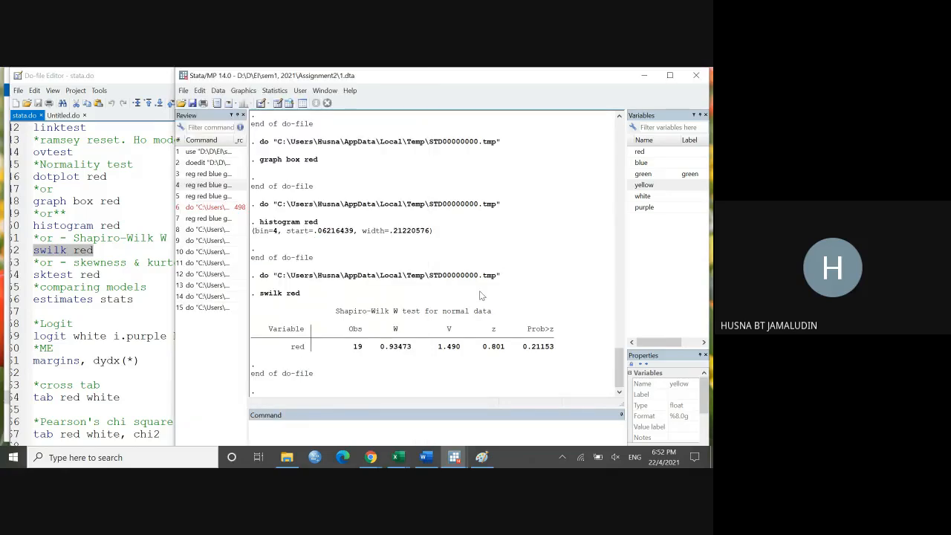
{"action": "left_click", "coordinate": [135, 250]}
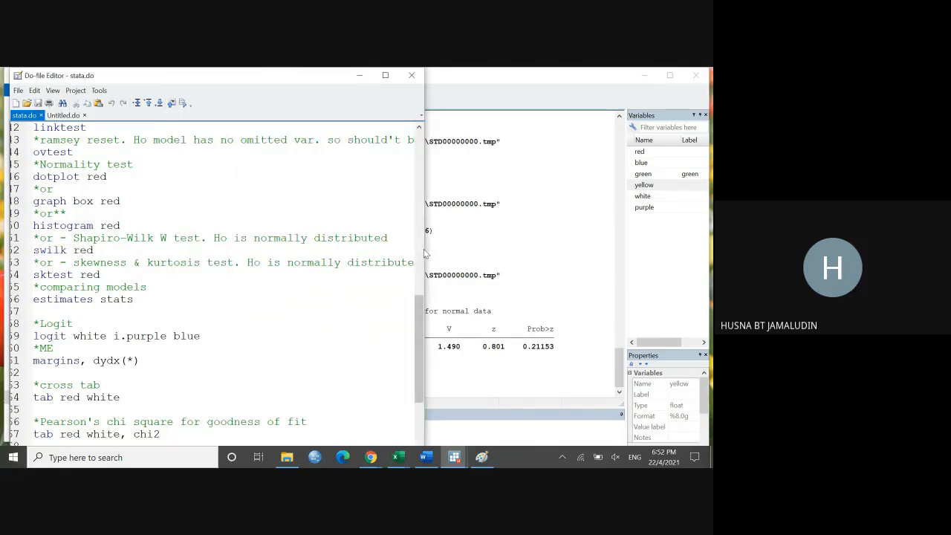
Step: Widen stata.do, highlight the Shapiro-Wilk null hypothesis note and check it against the Prob>z value in the results
{"action": "left_click_drag", "start_coordinate": [424, 254], "coordinate": [494, 258]}
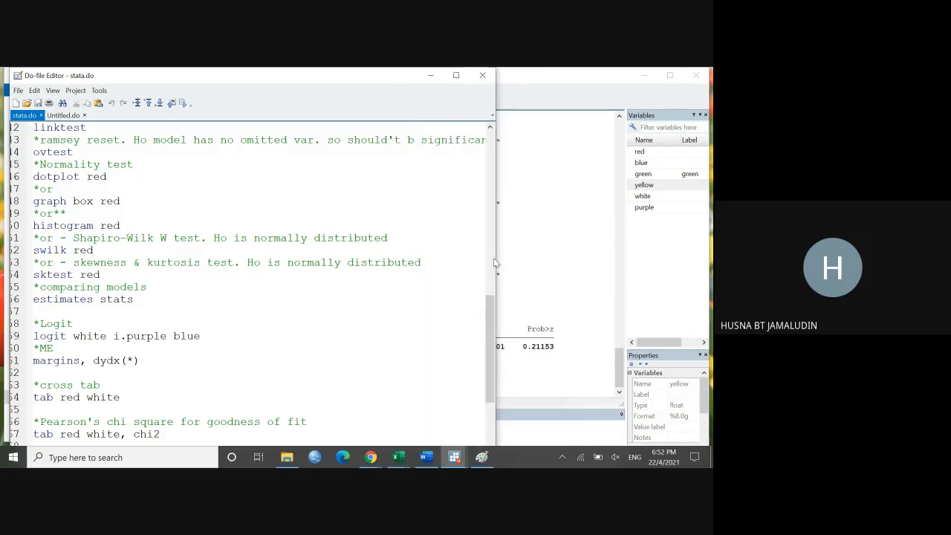
{"action": "left_click", "coordinate": [224, 249]}
{"action": "left_click_drag", "start_coordinate": [214, 240], "coordinate": [395, 238]}
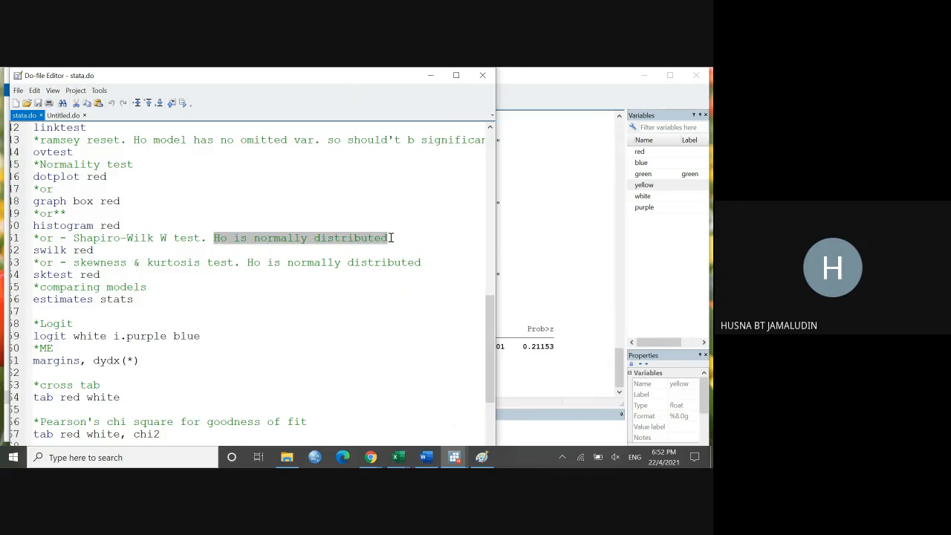
{"action": "left_click", "coordinate": [539, 274]}
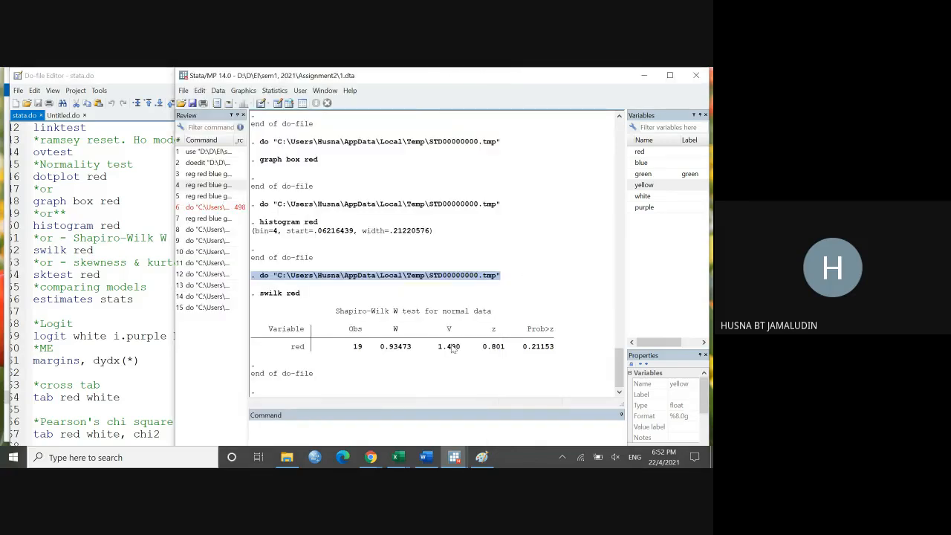
{"action": "left_click", "coordinate": [526, 351]}
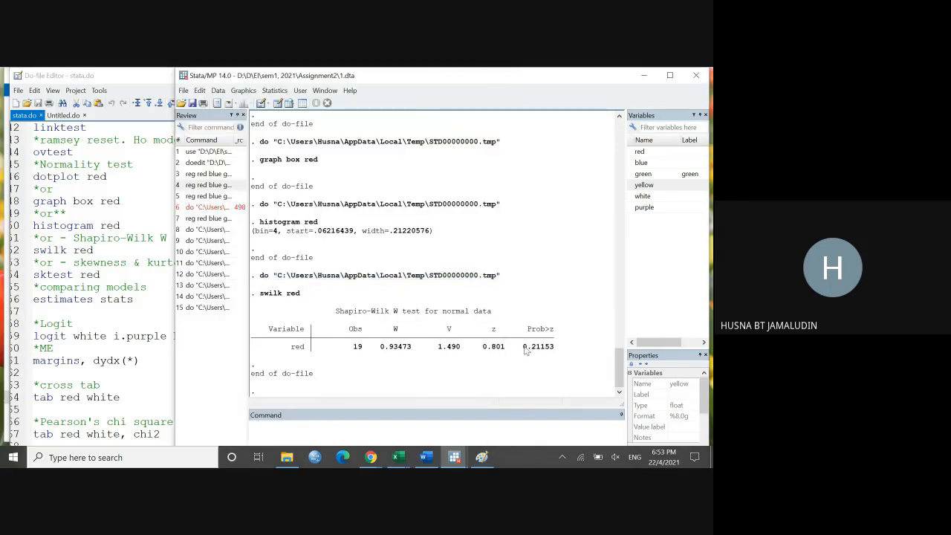
{"action": "left_click_drag", "start_coordinate": [524, 347], "coordinate": [560, 356]}
Step: Run only the sktest red line and highlight the joint Prob>chi2 value in the skewness/kurtosis output
{"action": "left_click", "coordinate": [136, 240]}
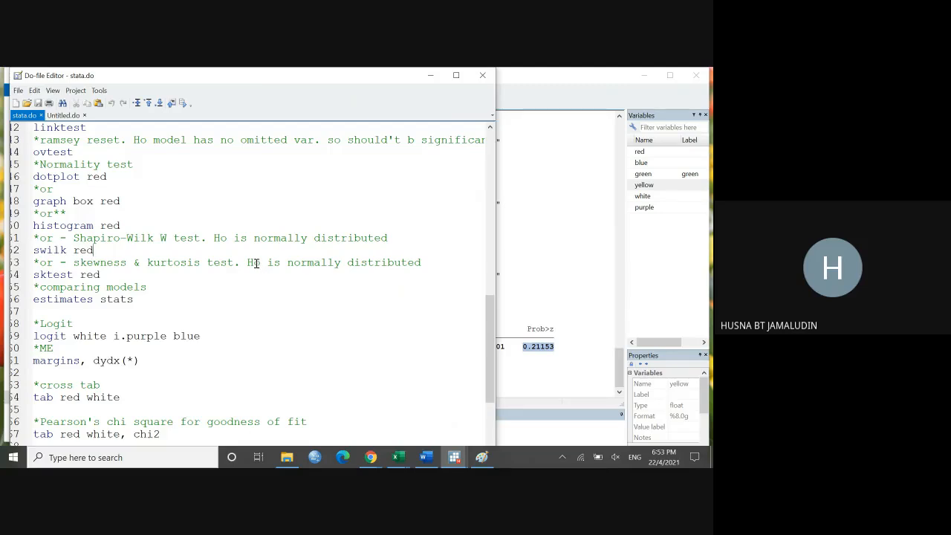
{"action": "left_click_drag", "start_coordinate": [254, 262], "coordinate": [274, 262]}
{"action": "left_click_drag", "start_coordinate": [35, 275], "coordinate": [104, 275]}
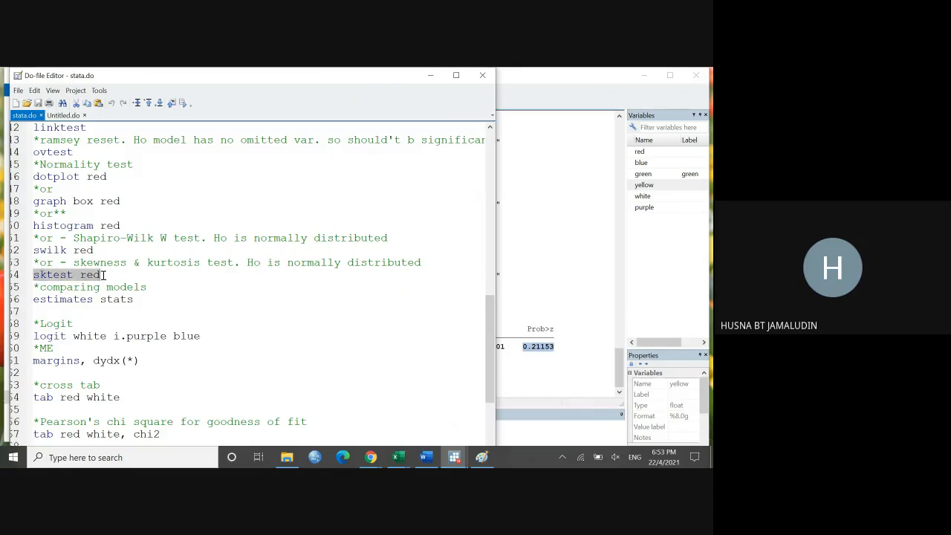
{"action": "left_click", "coordinate": [183, 104]}
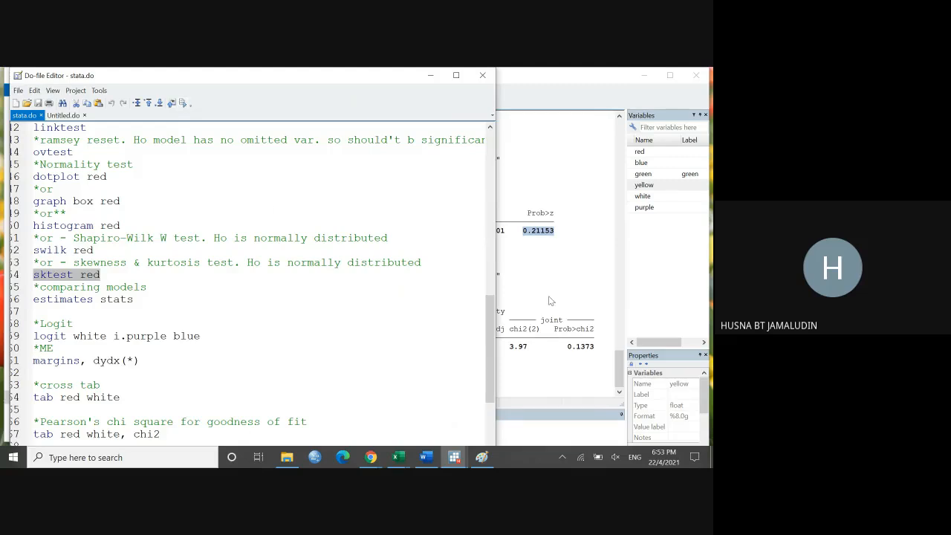
{"action": "left_click", "coordinate": [550, 300]}
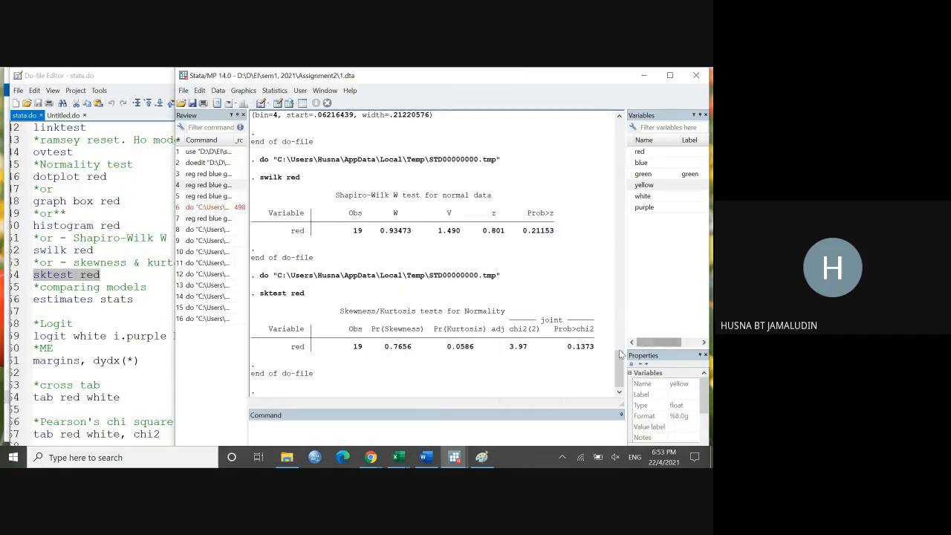
{"action": "left_click_drag", "start_coordinate": [568, 349], "coordinate": [594, 350]}
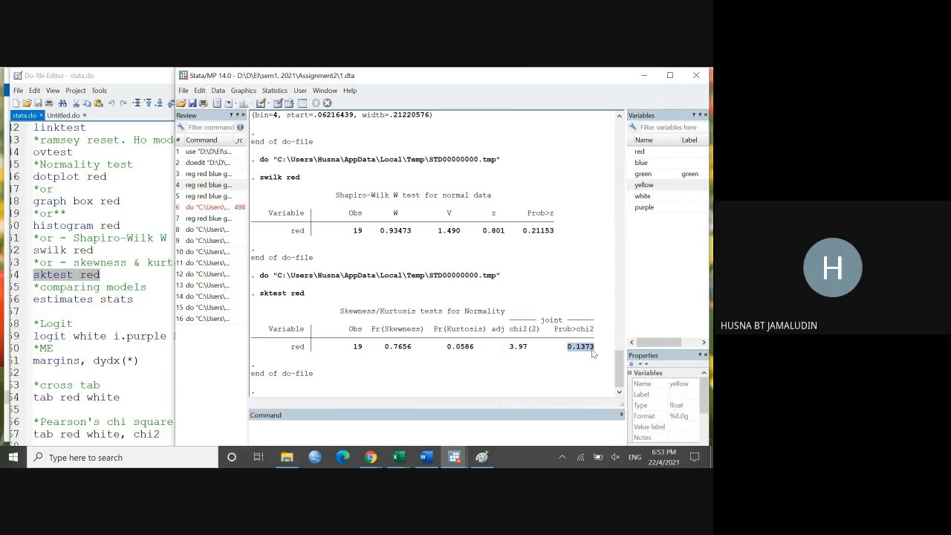
Step: Show the model comparison lines, switch to Paint and handwrite Red = f(Blue, Green, Yellow), circling Red, underlining the predictors and adding an arrow to Red
{"action": "left_click", "coordinate": [152, 283]}
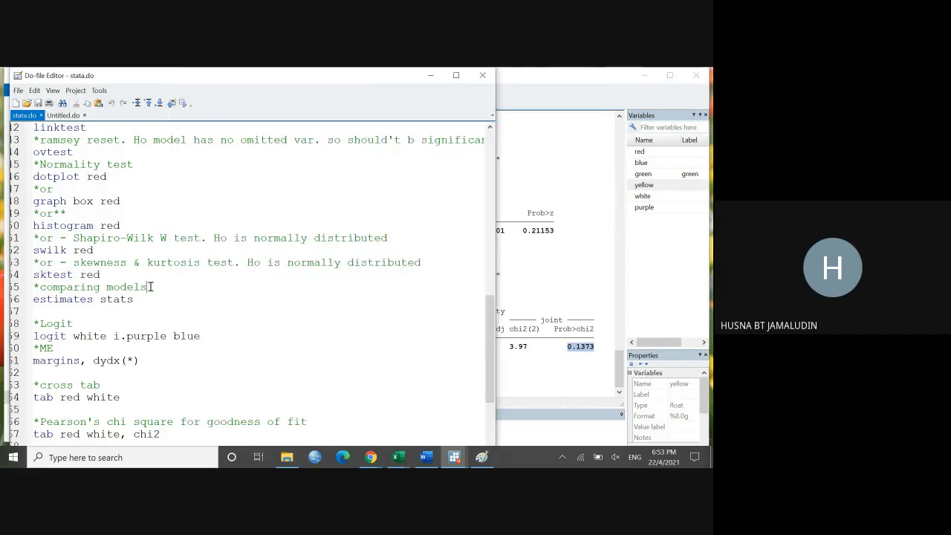
{"action": "scroll", "coordinate": [151, 284], "scroll_direction": "down", "scroll_amount": 2}
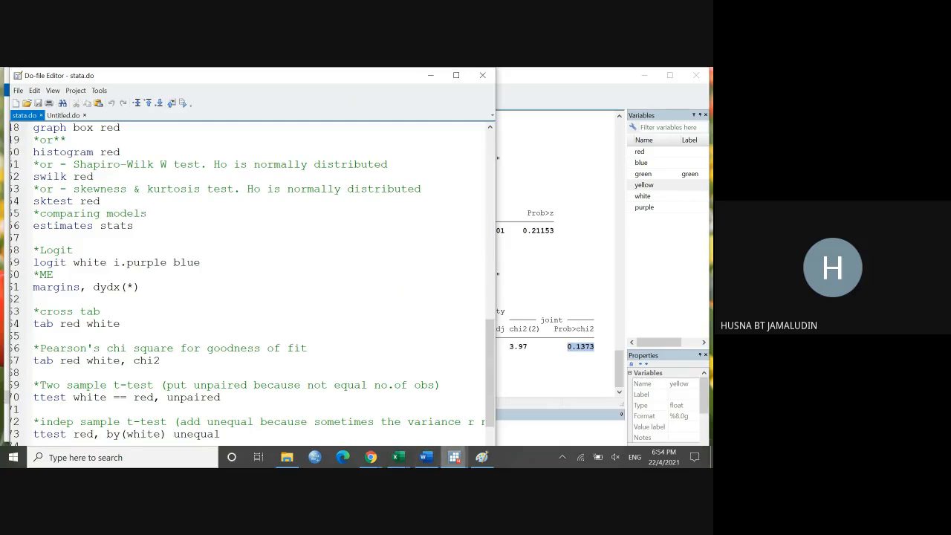
{"action": "left_click", "coordinate": [481, 457]}
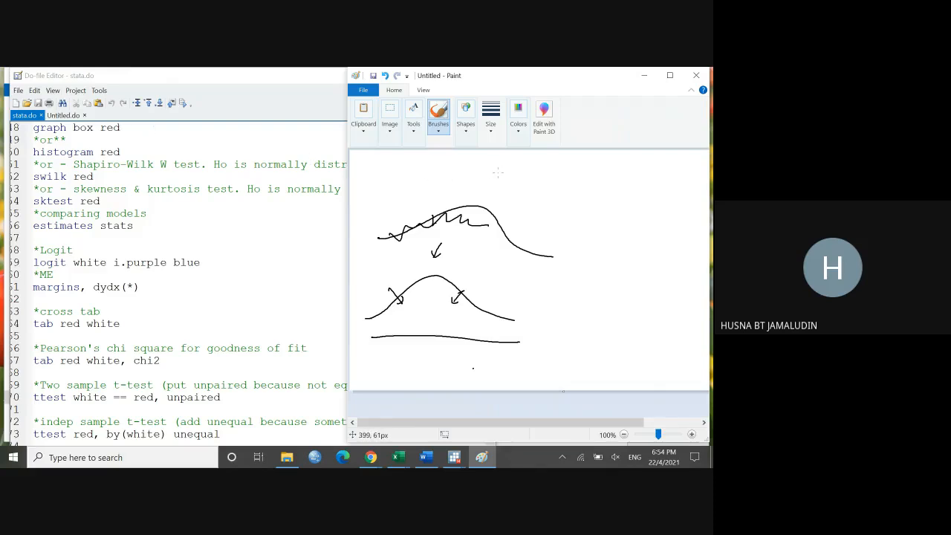
{"action": "left_click_drag", "start_coordinate": [497, 172], "coordinate": [688, 181]}
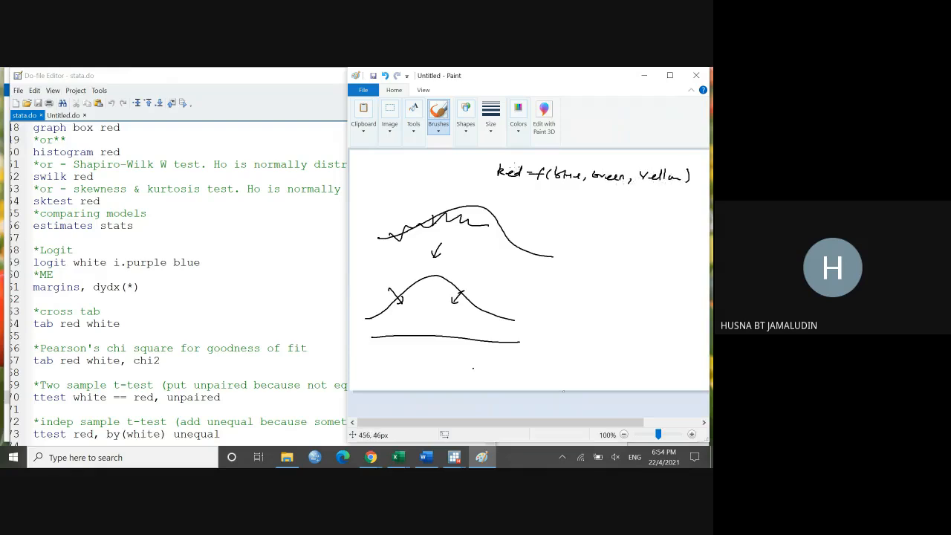
{"action": "left_click_drag", "start_coordinate": [562, 187], "coordinate": [646, 194]}
{"action": "mouse_move", "coordinate": [557, 159]}
{"action": "left_mouse_down"}
{"action": "mouse_move", "coordinate": [524, 154]}
{"action": "mouse_move", "coordinate": [522, 164]}
{"action": "mouse_move", "coordinate": [488, 169]}
{"action": "mouse_move", "coordinate": [526, 174]}
{"action": "left_mouse_up"}
Step: Handwrite a second model, Red = f(Blue, G, Y, P), beneath the first and add two check marks and an arrow beside the models
{"action": "mouse_move", "coordinate": [535, 208]}
{"action": "left_mouse_down"}
{"action": "mouse_move", "coordinate": [503, 208]}
{"action": "mouse_move", "coordinate": [543, 207]}
{"action": "mouse_move", "coordinate": [535, 218]}
{"action": "left_mouse_up"}
{"action": "left_click_drag", "start_coordinate": [553, 206], "coordinate": [552, 216]}
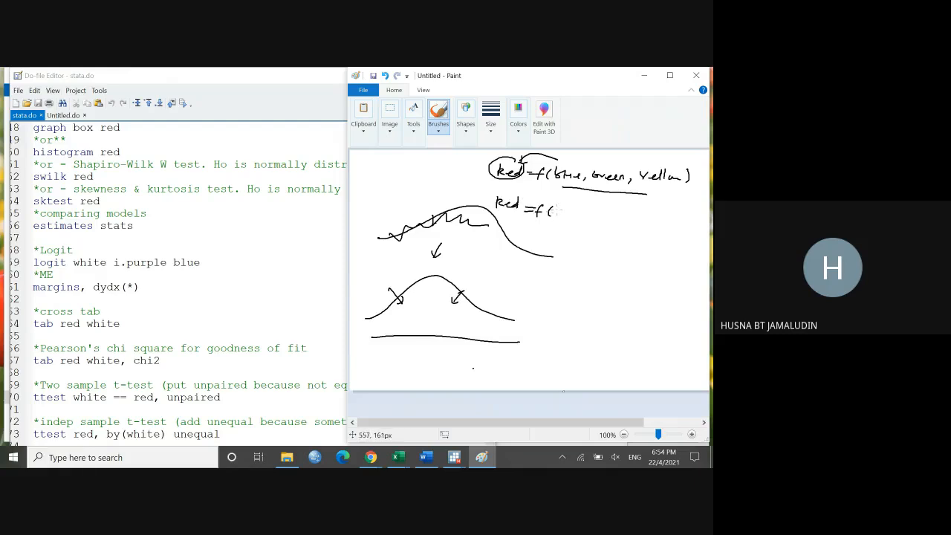
{"action": "left_click_drag", "start_coordinate": [560, 211], "coordinate": [657, 226]}
{"action": "left_click_drag", "start_coordinate": [471, 171], "coordinate": [483, 169]}
{"action": "left_click_drag", "start_coordinate": [472, 185], "coordinate": [480, 188]}
{"action": "left_click_drag", "start_coordinate": [477, 199], "coordinate": [496, 185]}
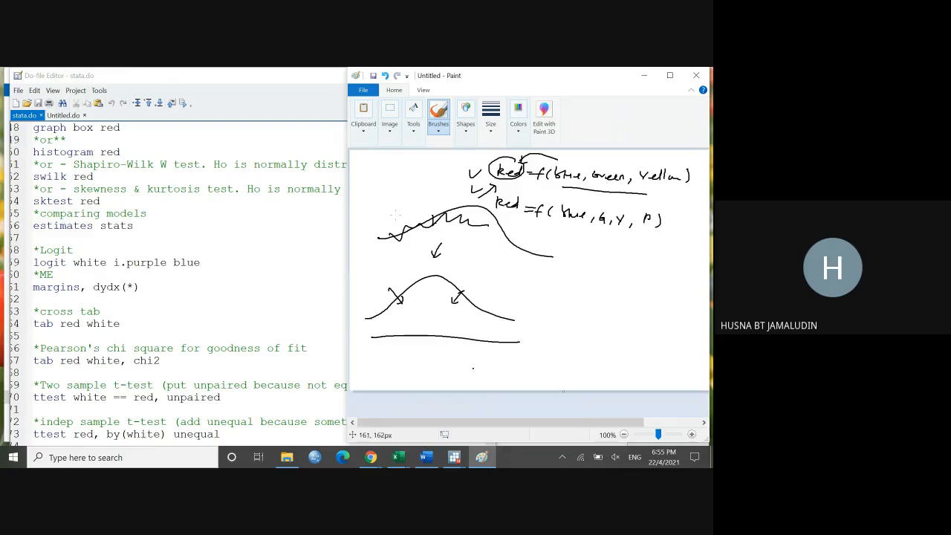
Step: Run only the estimates stats line from stata.do, minimize Paint and show the AIC and BIC output in the Stata results
{"action": "left_click", "coordinate": [226, 236]}
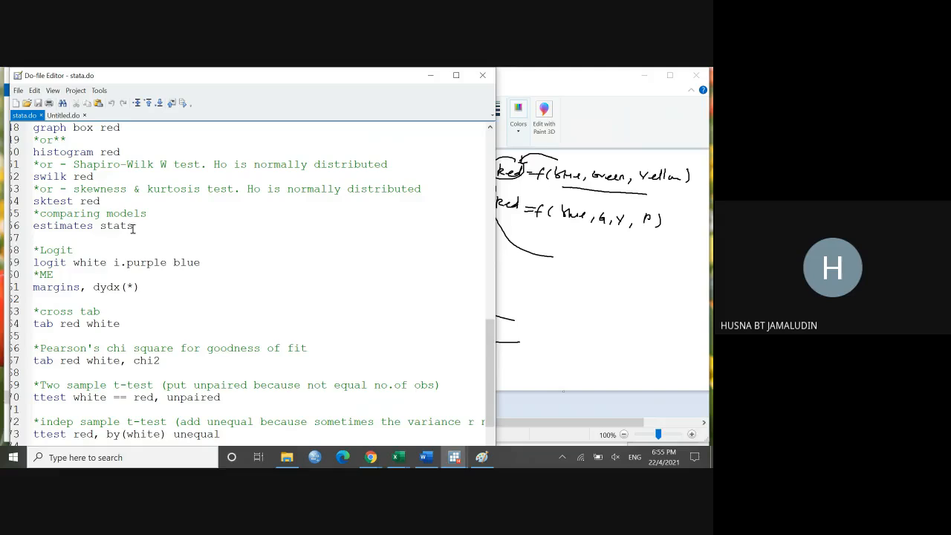
{"action": "left_click_drag", "start_coordinate": [134, 228], "coordinate": [28, 228]}
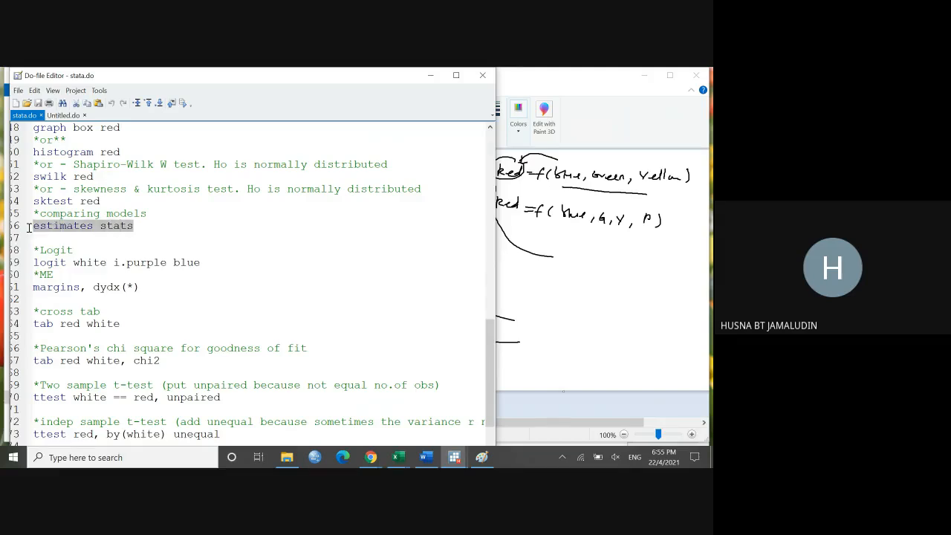
{"action": "left_click", "coordinate": [184, 103]}
{"action": "left_click", "coordinate": [644, 76]}
{"action": "left_click", "coordinate": [595, 182]}
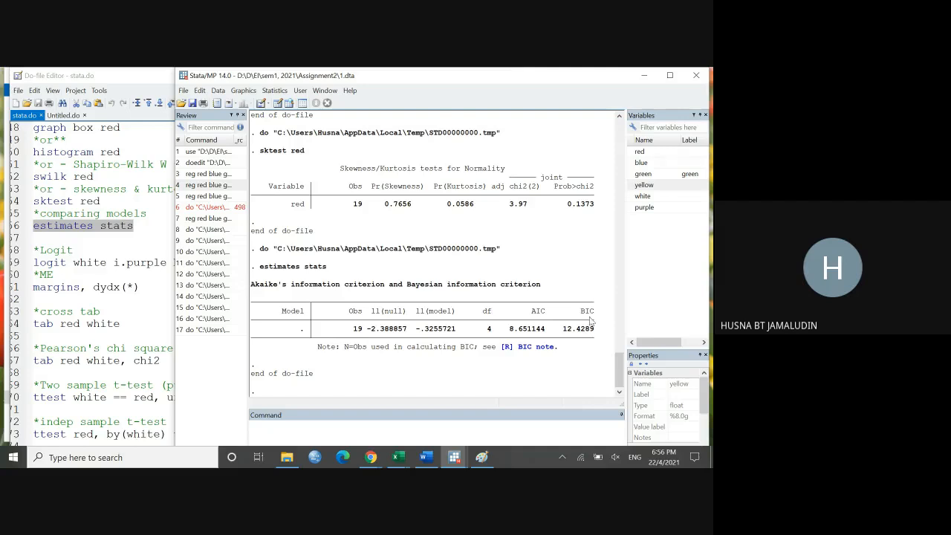
Step: Switch to Paint and handwrite a first model row: a circled 1, BIC & AIC, and the values 0.1 and 0.01
{"action": "left_click", "coordinate": [481, 457]}
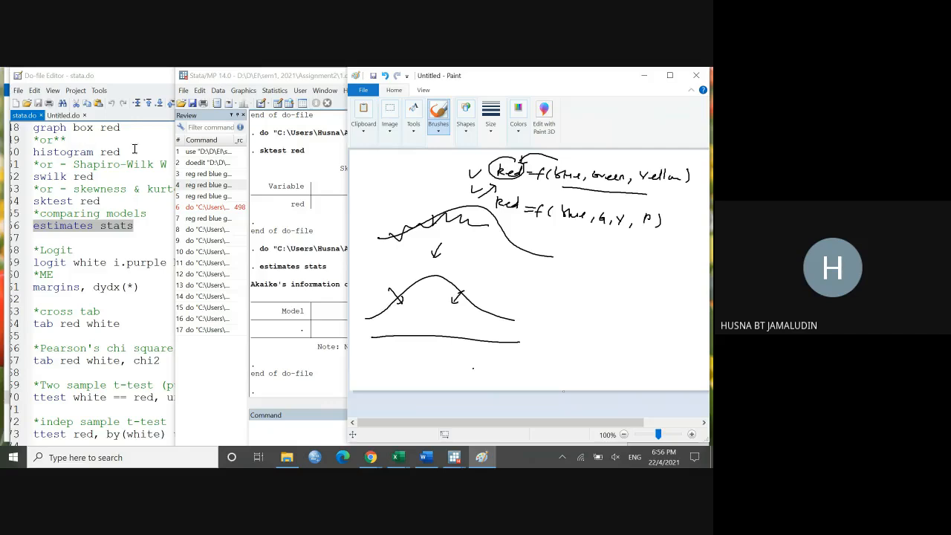
{"action": "mouse_move", "coordinate": [518, 277]}
{"action": "left_mouse_down"}
{"action": "mouse_move", "coordinate": [518, 287]}
{"action": "mouse_move", "coordinate": [519, 276]}
{"action": "mouse_move", "coordinate": [549, 291]}
{"action": "mouse_move", "coordinate": [623, 283]}
{"action": "mouse_move", "coordinate": [681, 292]}
{"action": "left_mouse_up"}
{"action": "left_click", "coordinate": [633, 291]}
{"action": "left_click", "coordinate": [673, 294]}
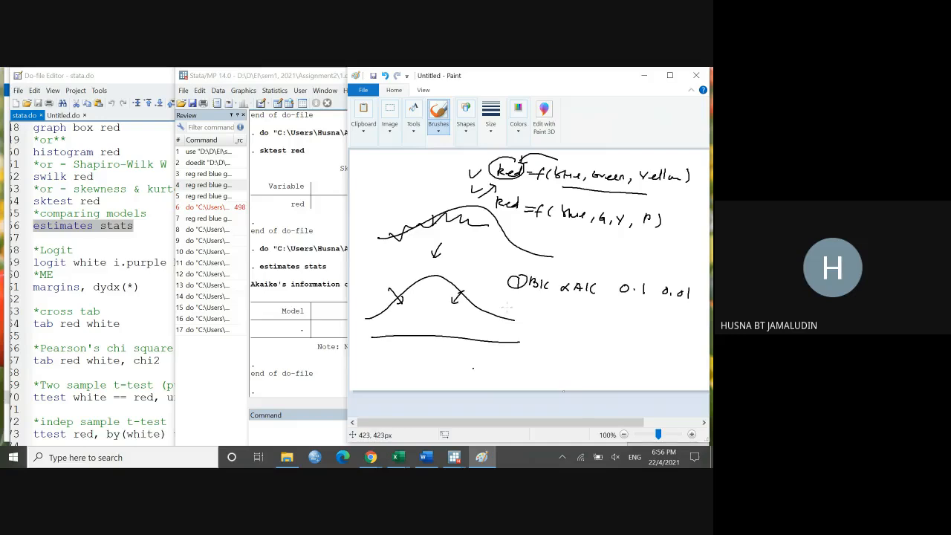
Step: Handwrite a second row with a heavily circled 2, a dash and the values 0.01 and 0.001, adding check marks beside both rows
{"action": "mouse_move", "coordinate": [522, 304]}
{"action": "left_mouse_down"}
{"action": "mouse_move", "coordinate": [525, 315]}
{"action": "mouse_move", "coordinate": [560, 312]}
{"action": "left_mouse_up"}
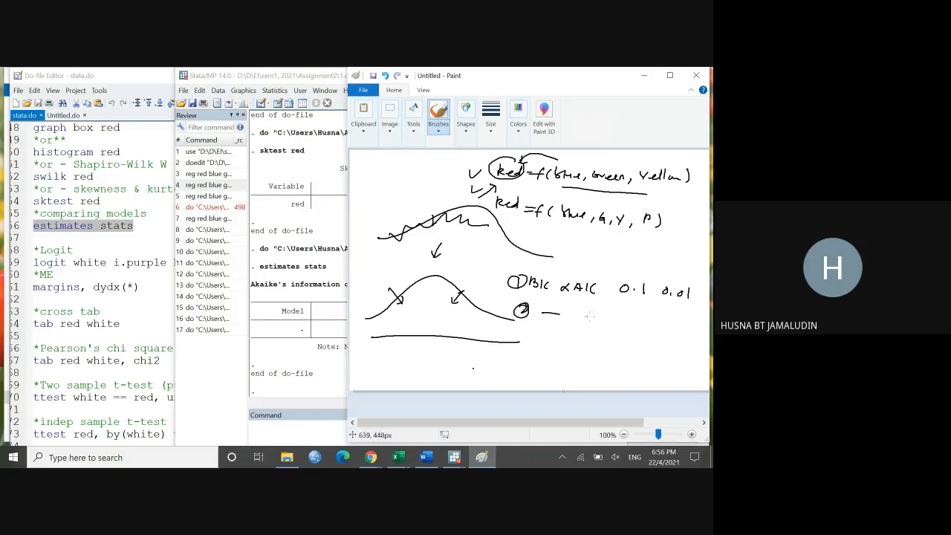
{"action": "mouse_move", "coordinate": [628, 318]}
{"action": "left_mouse_down"}
{"action": "mouse_move", "coordinate": [689, 319]}
{"action": "mouse_move", "coordinate": [696, 328]}
{"action": "left_mouse_up"}
{"action": "left_click", "coordinate": [633, 321]}
{"action": "left_click", "coordinate": [677, 322]}
{"action": "mouse_move", "coordinate": [495, 275]}
{"action": "left_mouse_down"}
{"action": "mouse_move", "coordinate": [511, 272]}
{"action": "mouse_move", "coordinate": [502, 300]}
{"action": "mouse_move", "coordinate": [531, 302]}
{"action": "mouse_move", "coordinate": [520, 302]}
{"action": "left_mouse_up"}
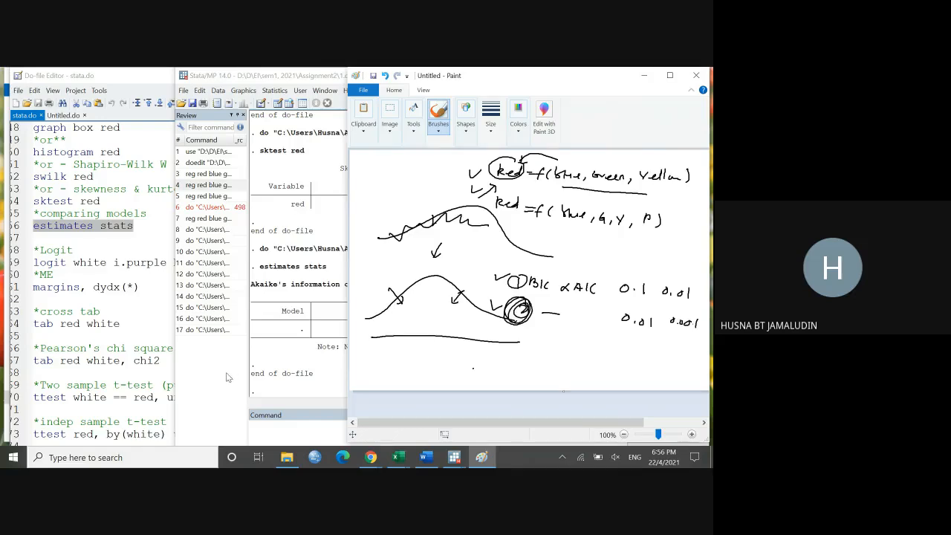
Step: Return to stata.do and show the lines from the Logit section down to the correlation test
{"action": "left_click", "coordinate": [224, 372]}
{"action": "left_click", "coordinate": [153, 287]}
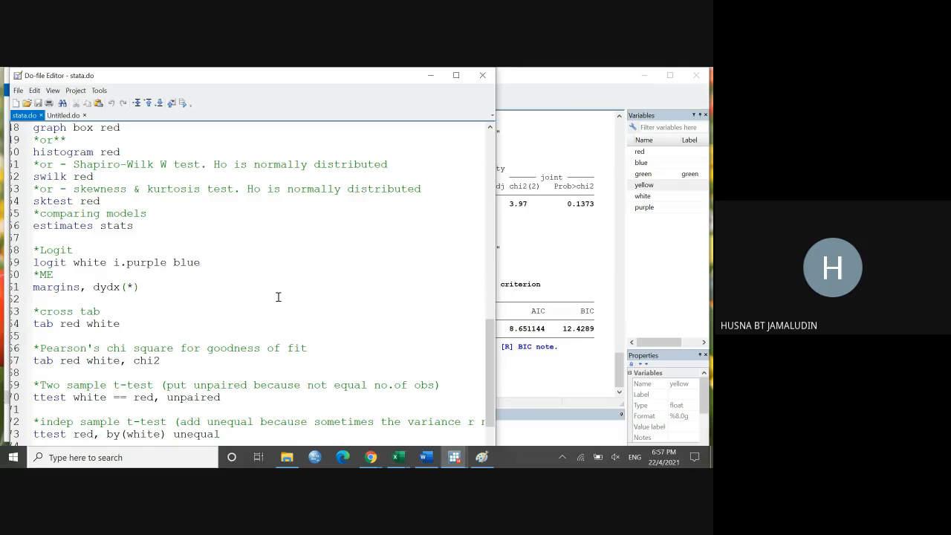
{"action": "scroll", "coordinate": [301, 293], "scroll_direction": "down", "scroll_amount": 1}
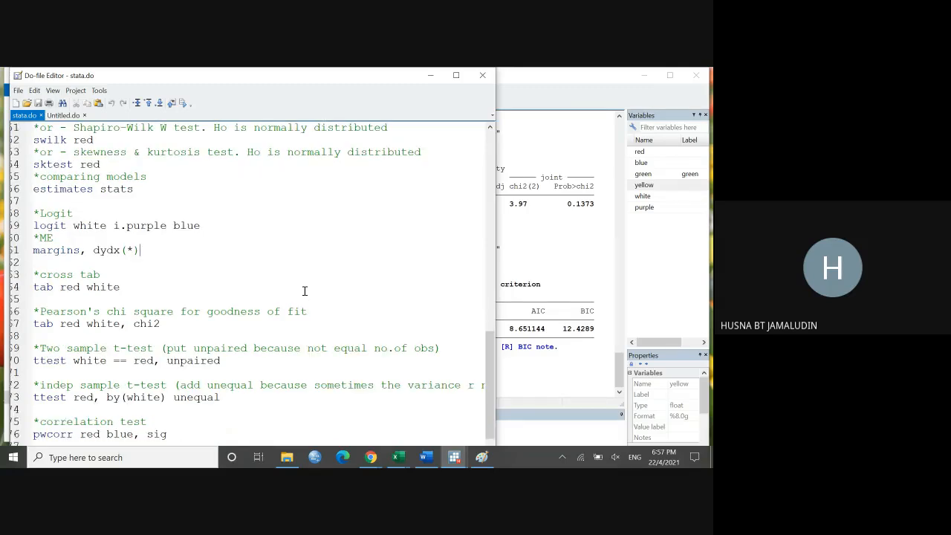
{"action": "scroll", "coordinate": [369, 280], "scroll_direction": "down", "scroll_amount": 1}
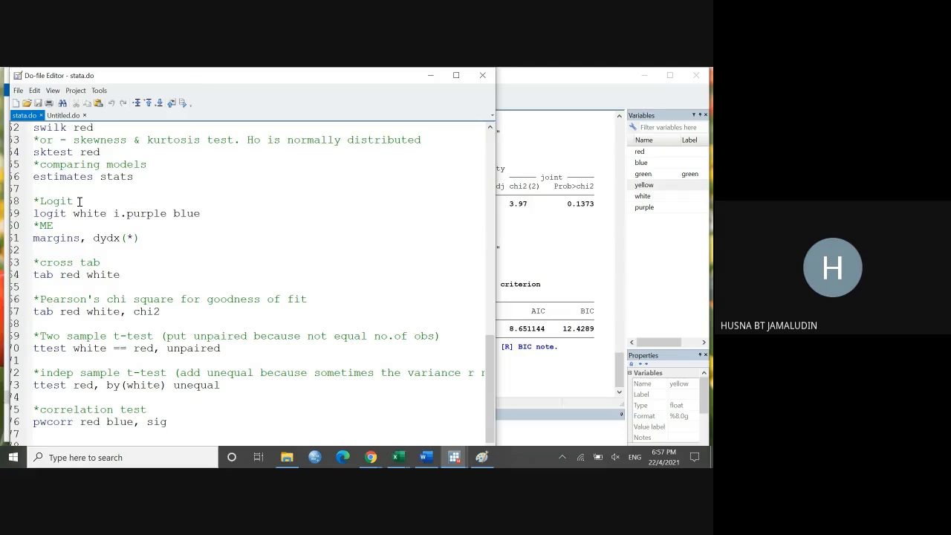
Step: Handwrite a circled 0/1 with an arrow and a dependent variable label in Paint's upper corner, and minimize Paint
{"action": "left_click", "coordinate": [482, 459]}
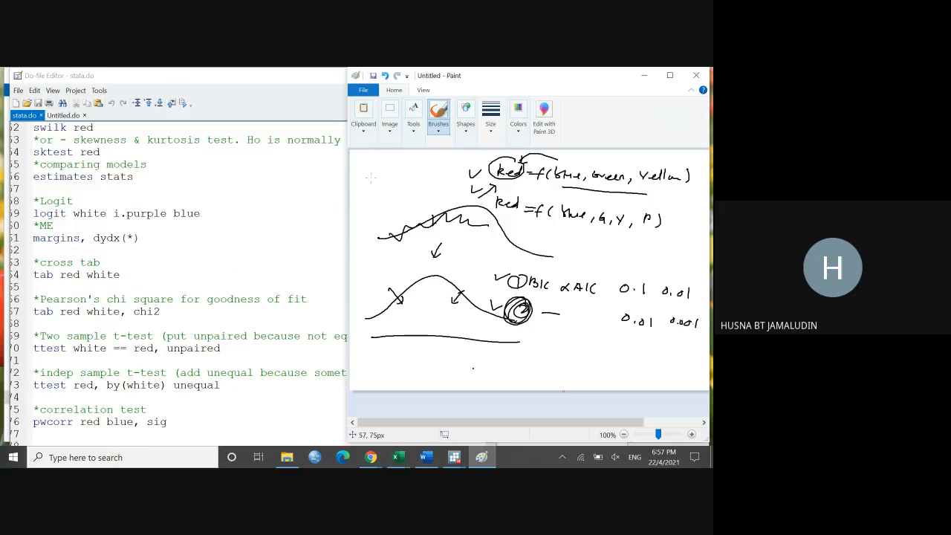
{"action": "left_click_drag", "start_coordinate": [373, 172], "coordinate": [400, 185]}
{"action": "mouse_move", "coordinate": [362, 168]}
{"action": "left_mouse_down"}
{"action": "mouse_move", "coordinate": [387, 167]}
{"action": "mouse_move", "coordinate": [398, 192]}
{"action": "mouse_move", "coordinate": [380, 162]}
{"action": "left_mouse_up"}
{"action": "mouse_move", "coordinate": [368, 199]}
{"action": "left_mouse_down"}
{"action": "mouse_move", "coordinate": [370, 211]}
{"action": "mouse_move", "coordinate": [427, 203]}
{"action": "mouse_move", "coordinate": [425, 173]}
{"action": "left_mouse_up"}
{"action": "left_click_drag", "start_coordinate": [420, 168], "coordinate": [421, 177]}
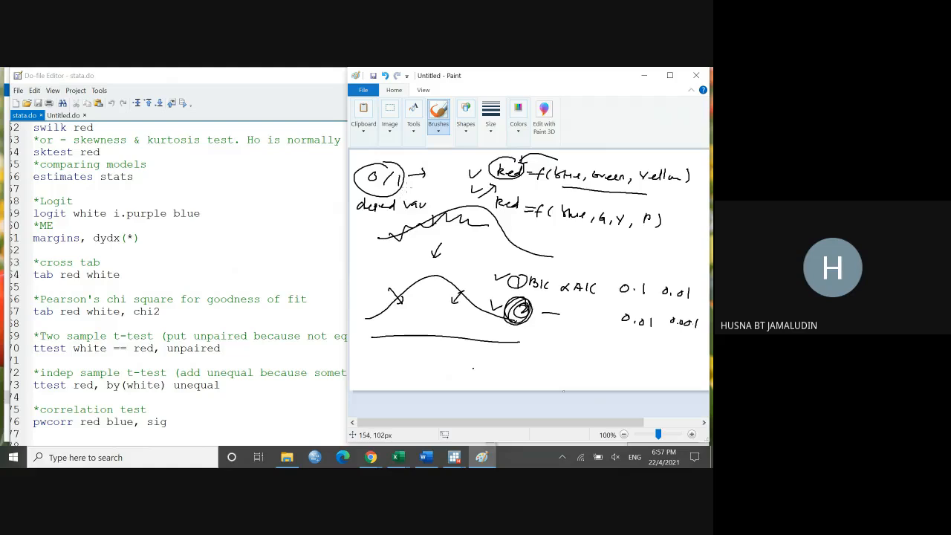
{"action": "left_click", "coordinate": [645, 76]}
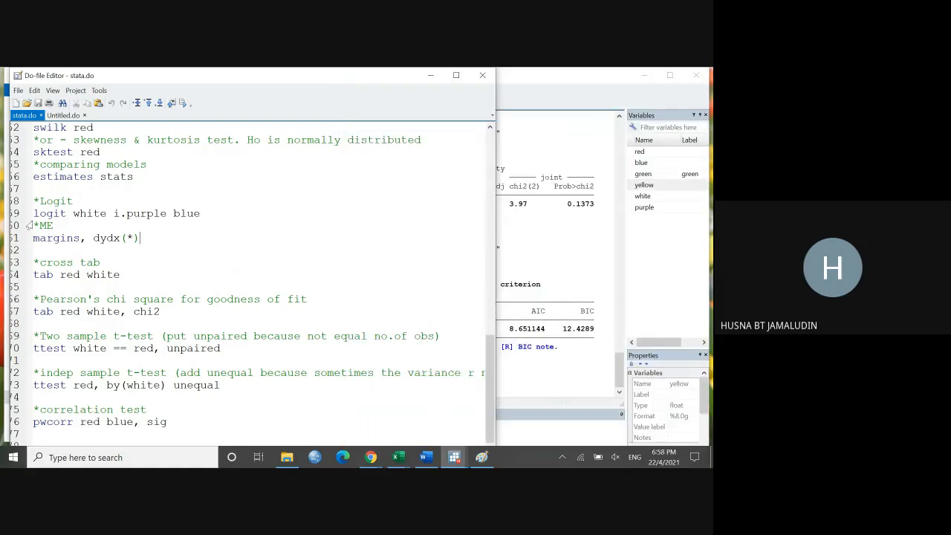
Step: Highlight the logit command in stata.do and examine the white column's values in the Data Editor before returning to the do-file
{"action": "left_click_drag", "start_coordinate": [33, 216], "coordinate": [72, 216]}
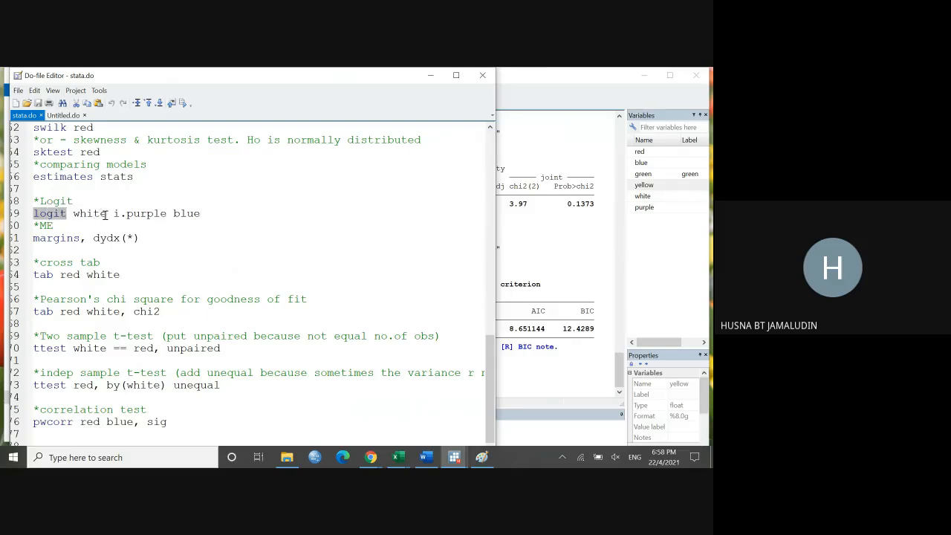
{"action": "left_click", "coordinate": [603, 242]}
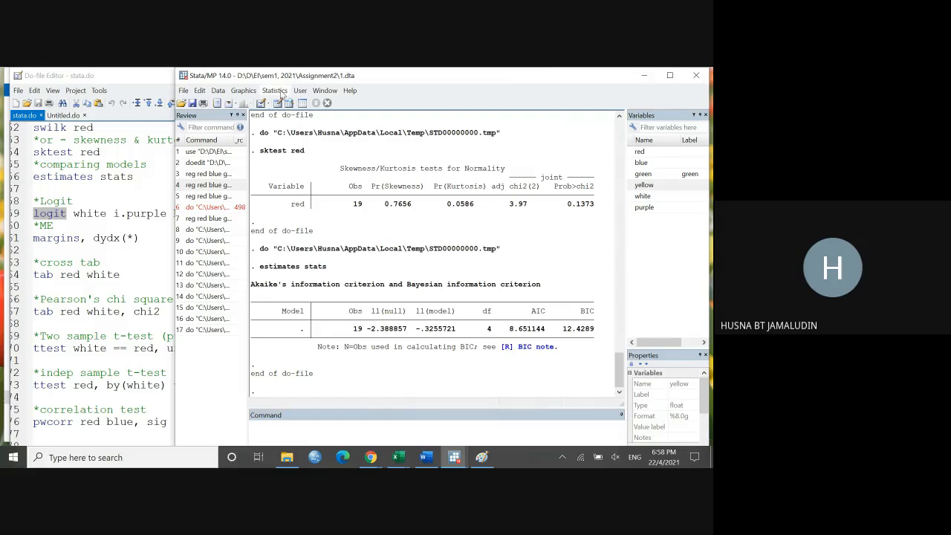
{"action": "left_click", "coordinate": [278, 103]}
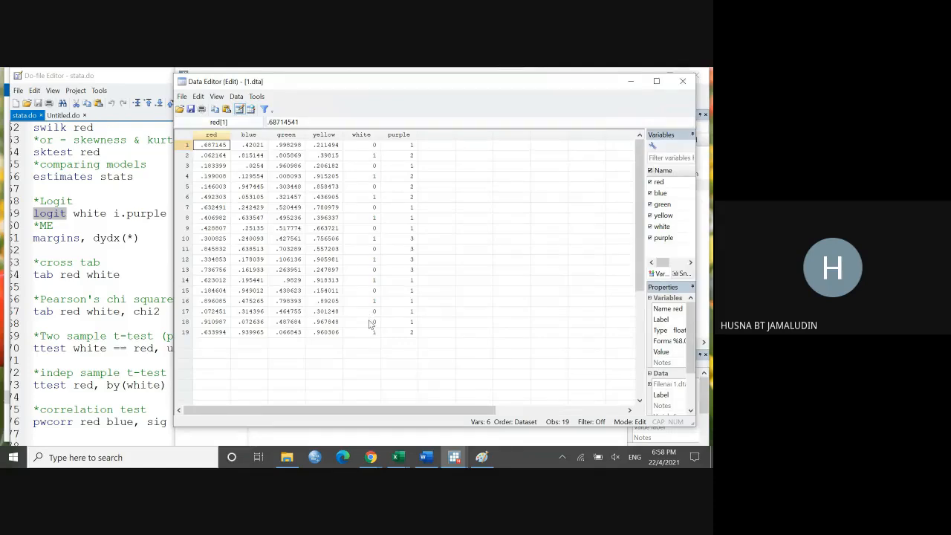
{"action": "left_click", "coordinate": [629, 87]}
{"action": "left_click", "coordinate": [93, 237]}
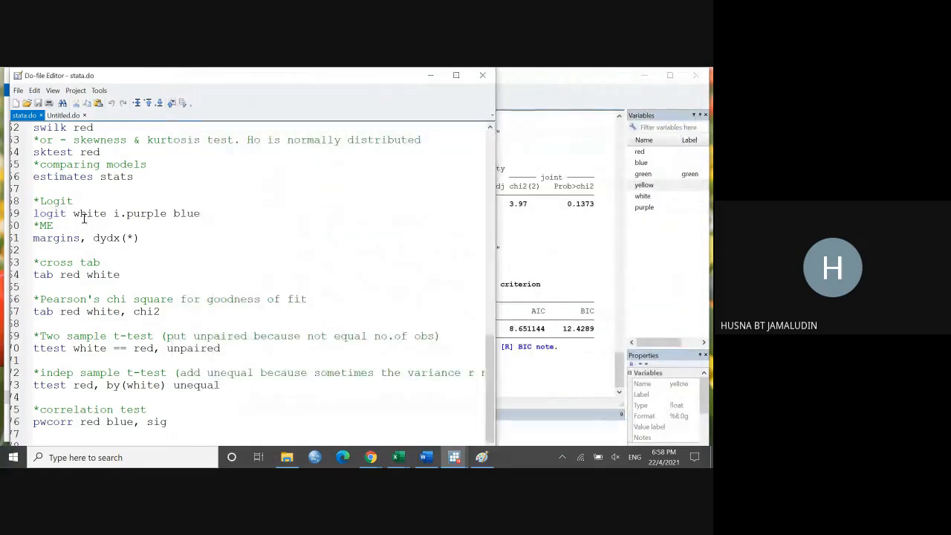
Step: Highlight white, i.purple and the i. prefix in turn on the logit line of stata.do
{"action": "left_click_drag", "start_coordinate": [73, 213], "coordinate": [108, 214]}
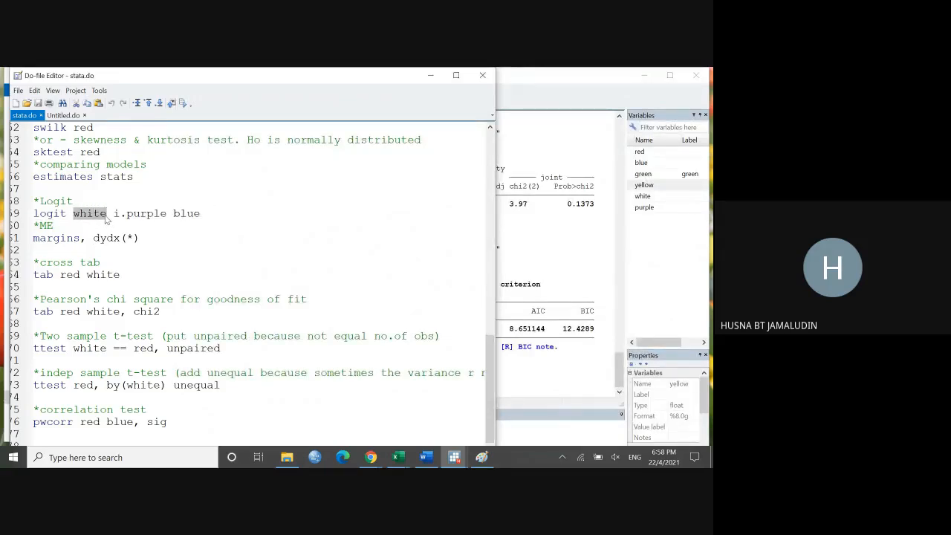
{"action": "left_click_drag", "start_coordinate": [114, 214], "coordinate": [166, 216]}
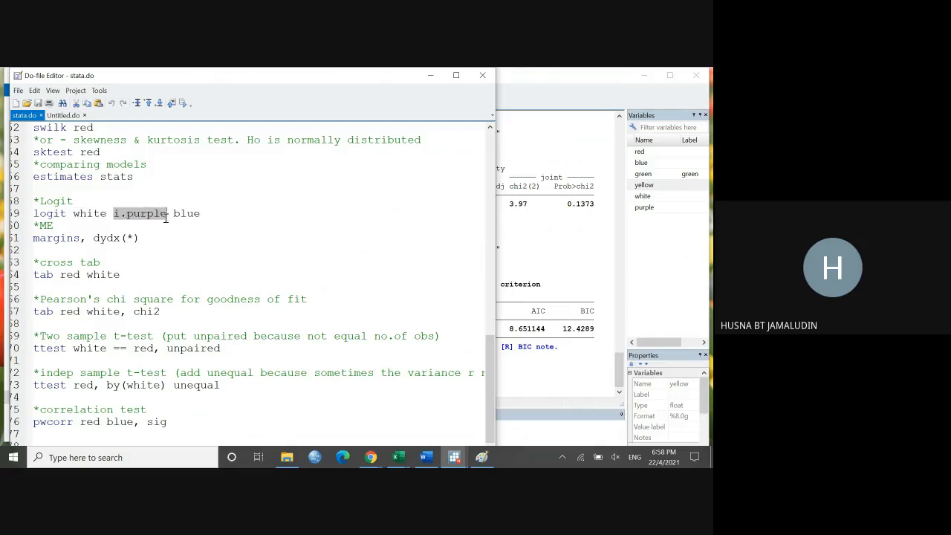
{"action": "left_click", "coordinate": [121, 220]}
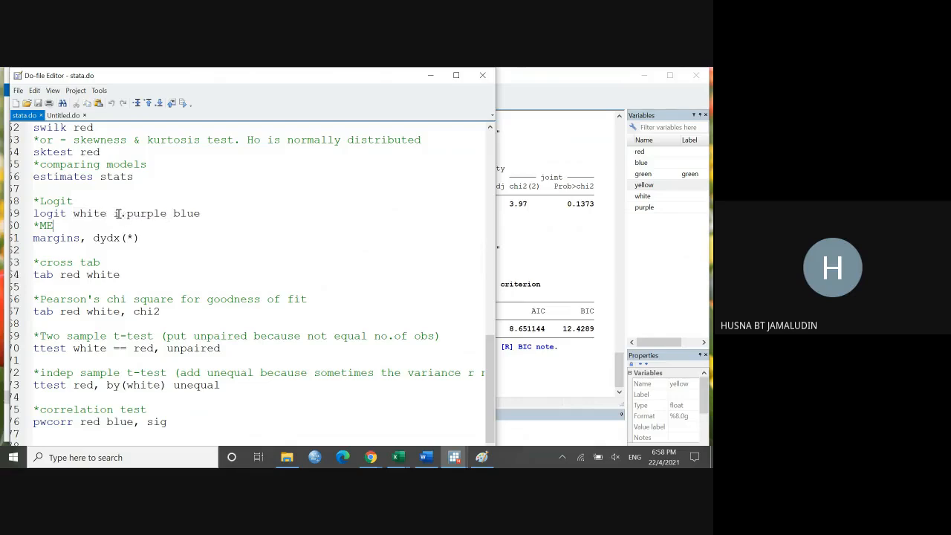
{"action": "left_click_drag", "start_coordinate": [114, 214], "coordinate": [128, 215]}
Step: Examine the purple column's category values in the Data Editor alongside the i. prefix on the logit line
{"action": "left_click", "coordinate": [550, 269]}
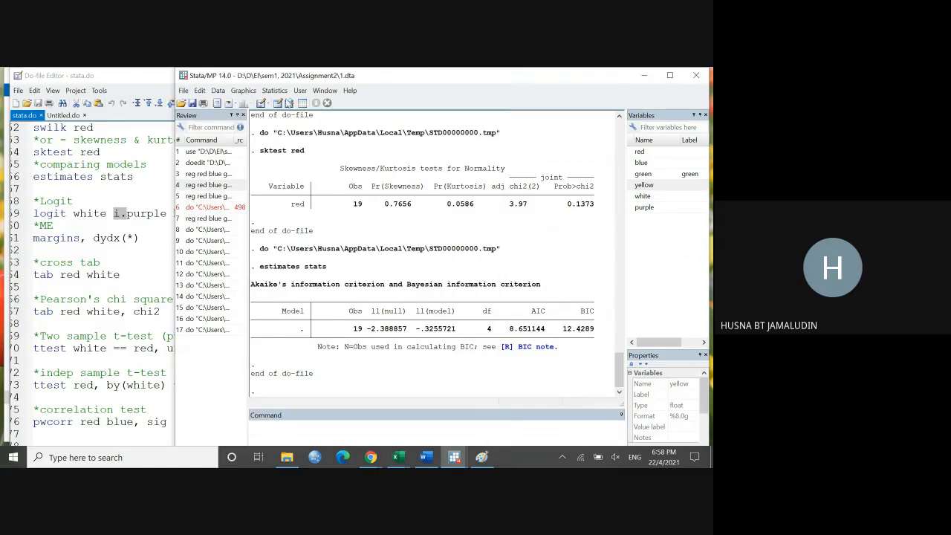
{"action": "left_click", "coordinate": [281, 106]}
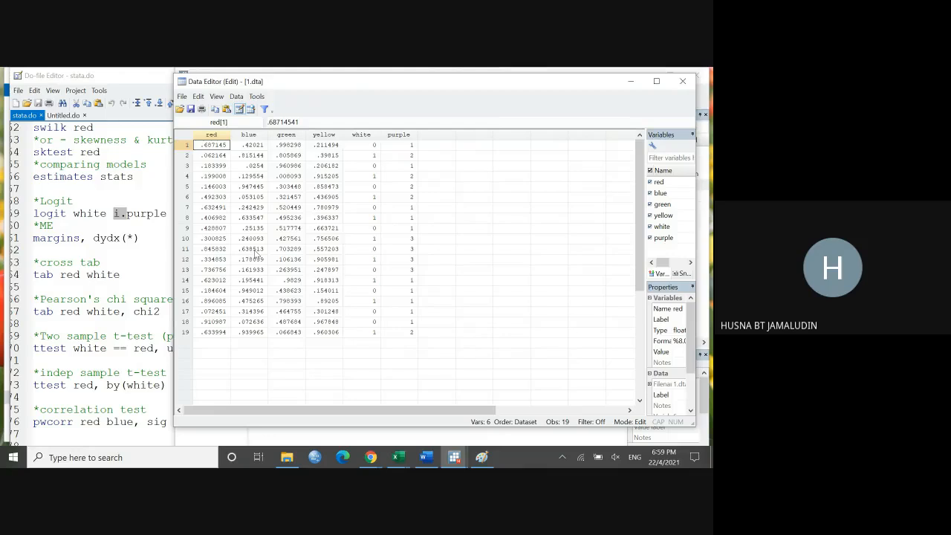
{"action": "left_click", "coordinate": [148, 225]}
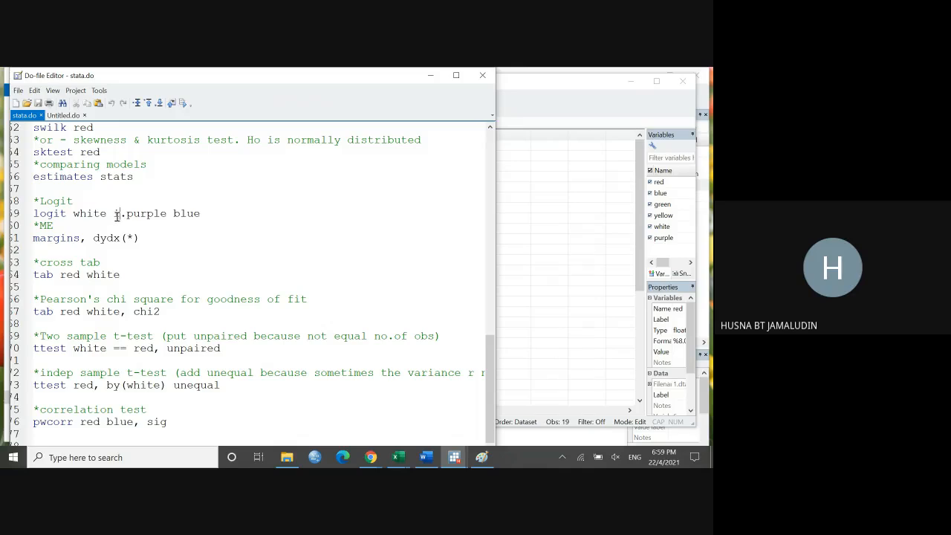
{"action": "left_click", "coordinate": [553, 252]}
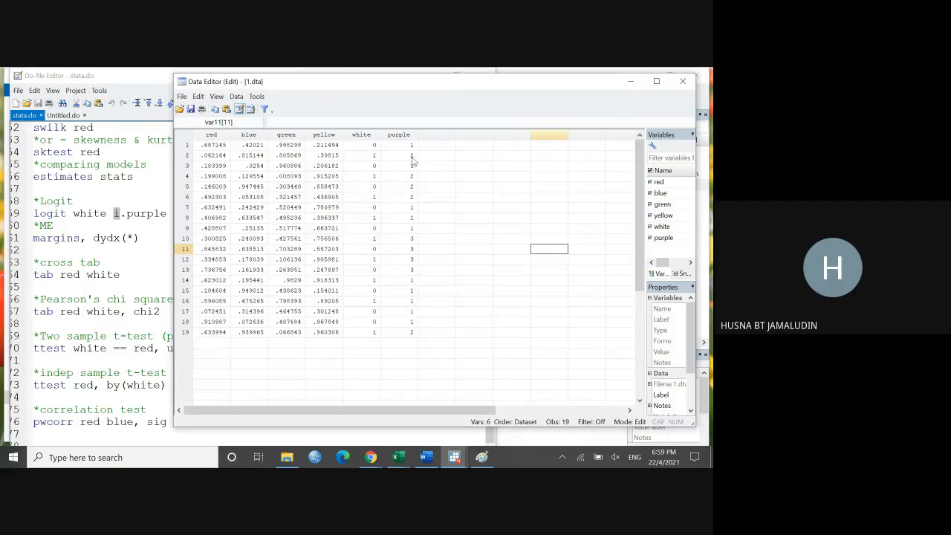
{"action": "left_click", "coordinate": [630, 84]}
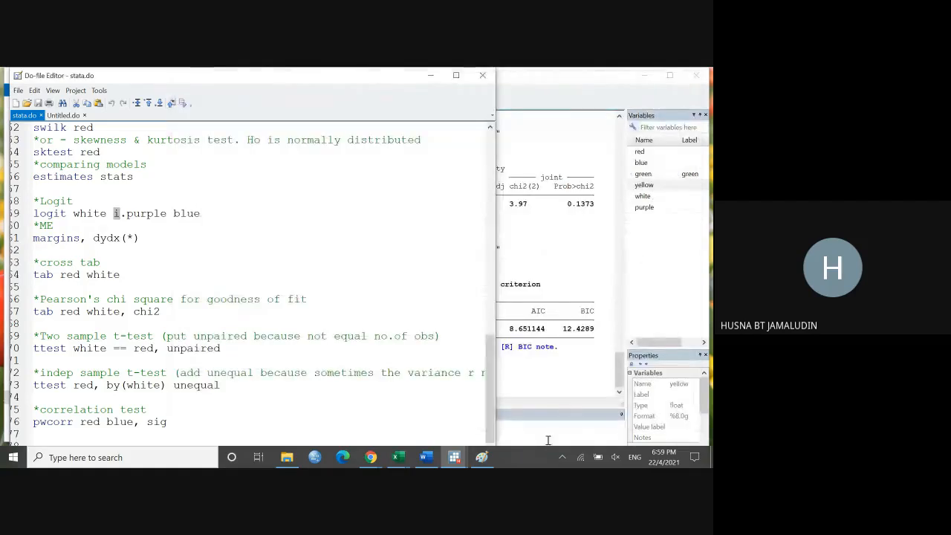
Step: Open a new blank Paint window and handwrite Small, medium, large across the top of the canvas
{"action": "left_click", "coordinate": [482, 459]}
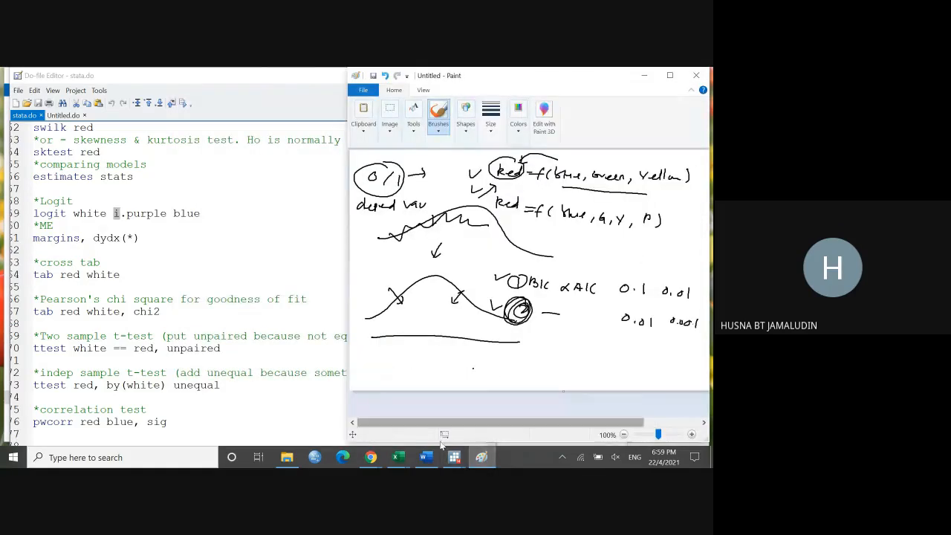
{"action": "left_click", "coordinate": [188, 458]}
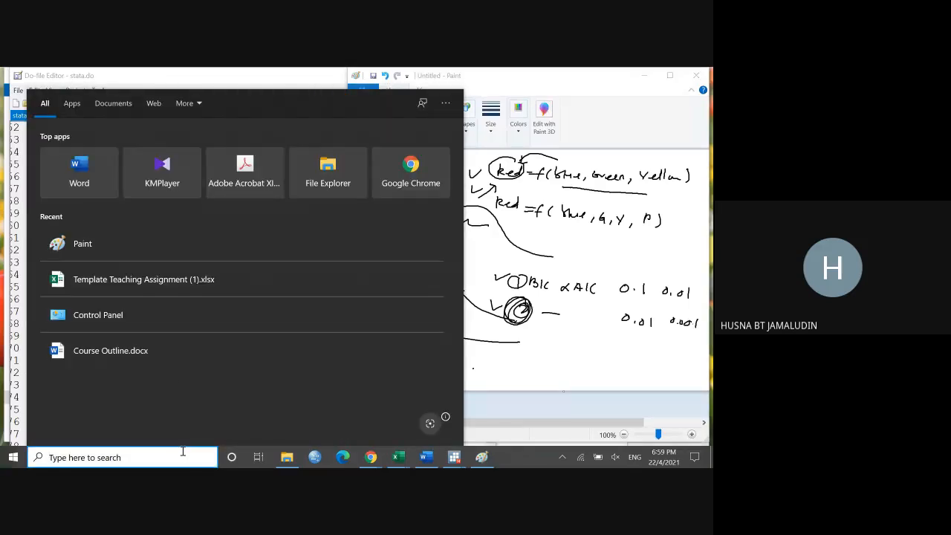
{"action": "left_click", "coordinate": [95, 252]}
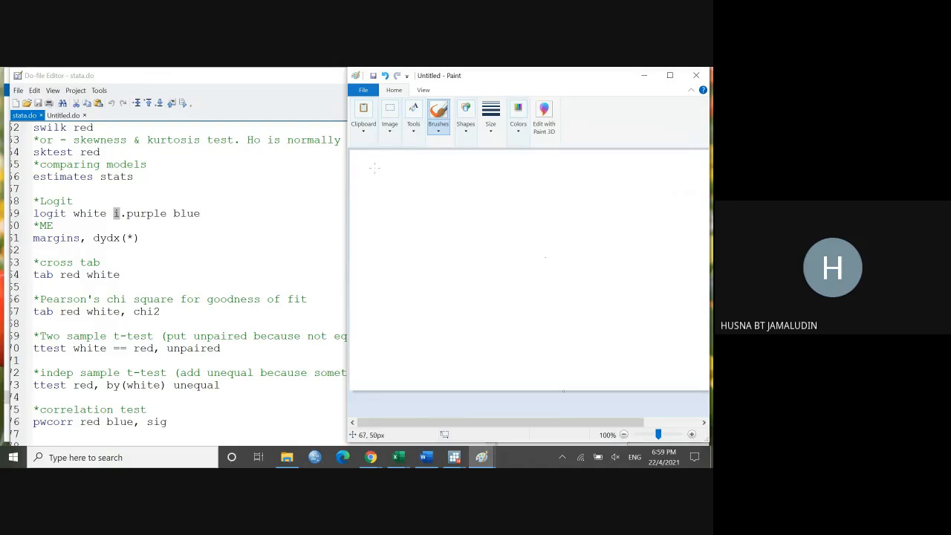
{"action": "left_click_drag", "start_coordinate": [376, 170], "coordinate": [524, 179]}
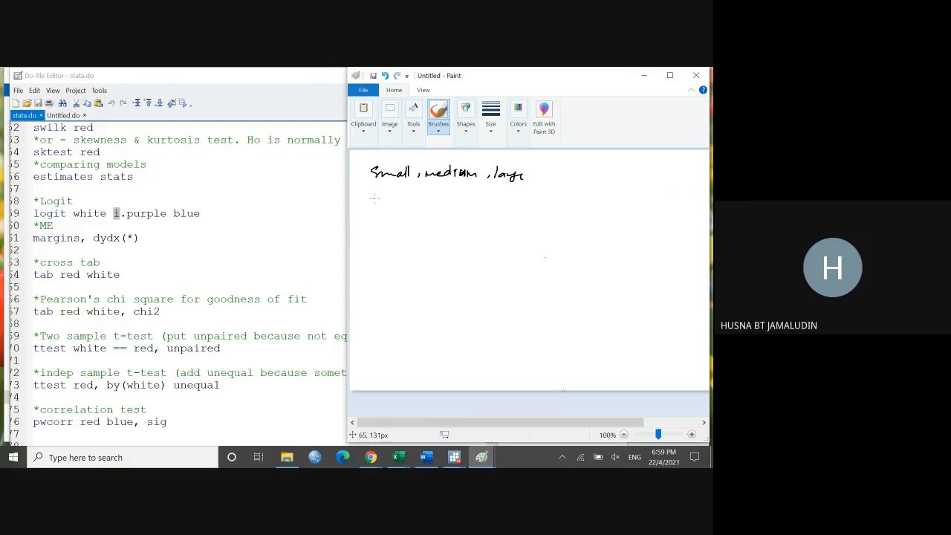
Step: Handwrite 0/1 beneath each size category, draw vertical lines separating the three columns, and minimize the new Paint window
{"action": "left_click_drag", "start_coordinate": [383, 191], "coordinate": [384, 190]}
{"action": "mouse_move", "coordinate": [394, 188]}
{"action": "left_mouse_down"}
{"action": "mouse_move", "coordinate": [387, 199]}
{"action": "mouse_move", "coordinate": [442, 190]}
{"action": "mouse_move", "coordinate": [527, 202]}
{"action": "left_mouse_up"}
{"action": "left_click_drag", "start_coordinate": [417, 161], "coordinate": [417, 211]}
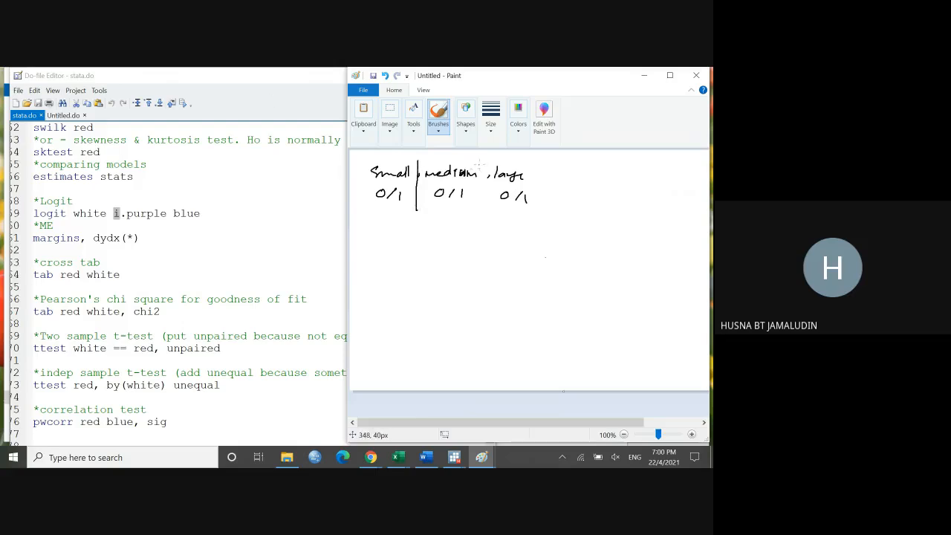
{"action": "left_click_drag", "start_coordinate": [483, 162], "coordinate": [483, 208]}
{"action": "left_click_drag", "start_coordinate": [537, 166], "coordinate": [535, 210]}
{"action": "left_click", "coordinate": [643, 77]}
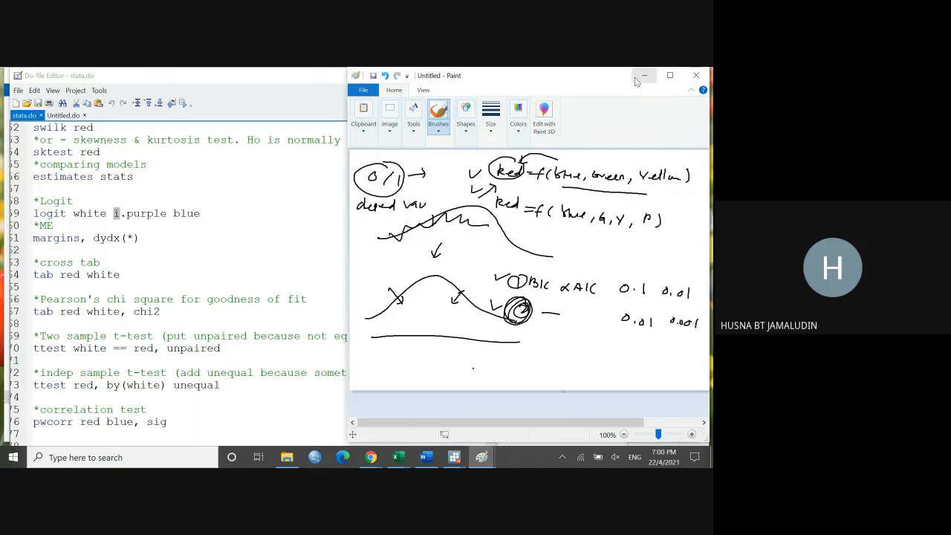
Step: Bring up the Data Editor, select the purple value in row 10, and minimize the editor
{"action": "mouse_move", "coordinate": [454, 456]}
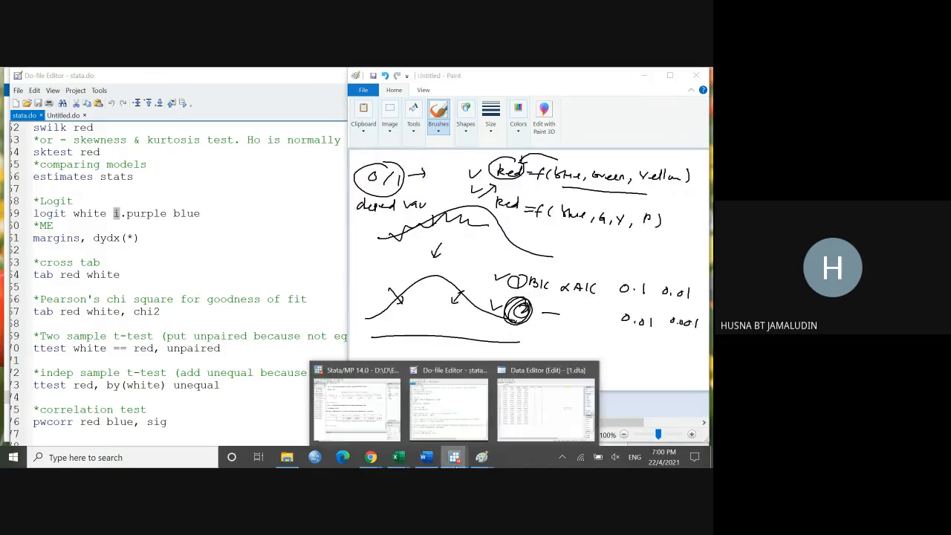
{"action": "left_click", "coordinate": [591, 401]}
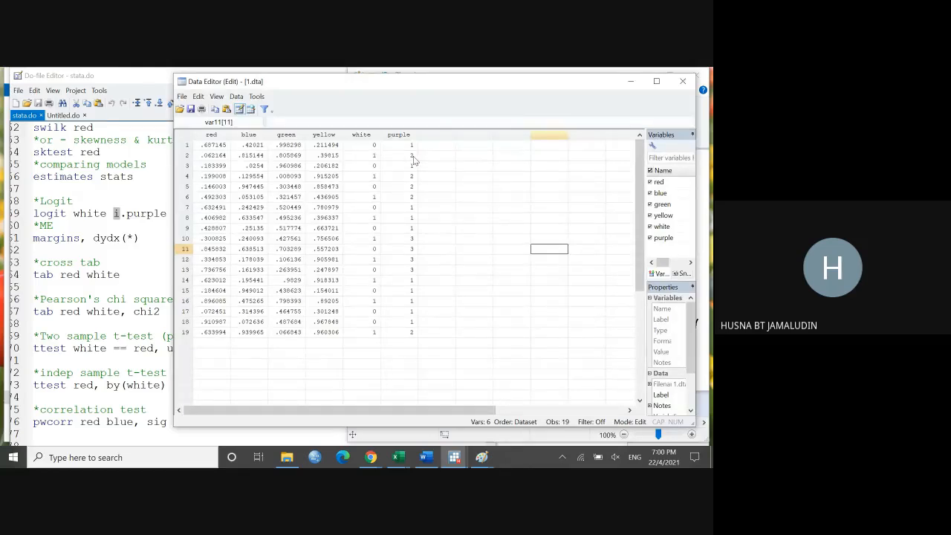
{"action": "left_click", "coordinate": [410, 238]}
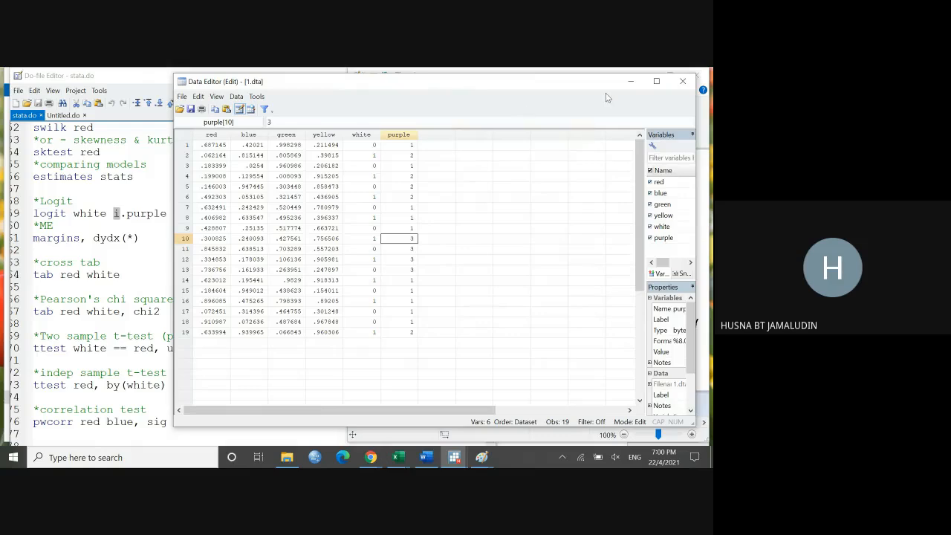
{"action": "left_click", "coordinate": [629, 84]}
Step: Run only the logit white i.purple blue line from stata.do and minimize Paint to show the logistic regression output
{"action": "left_click", "coordinate": [130, 219]}
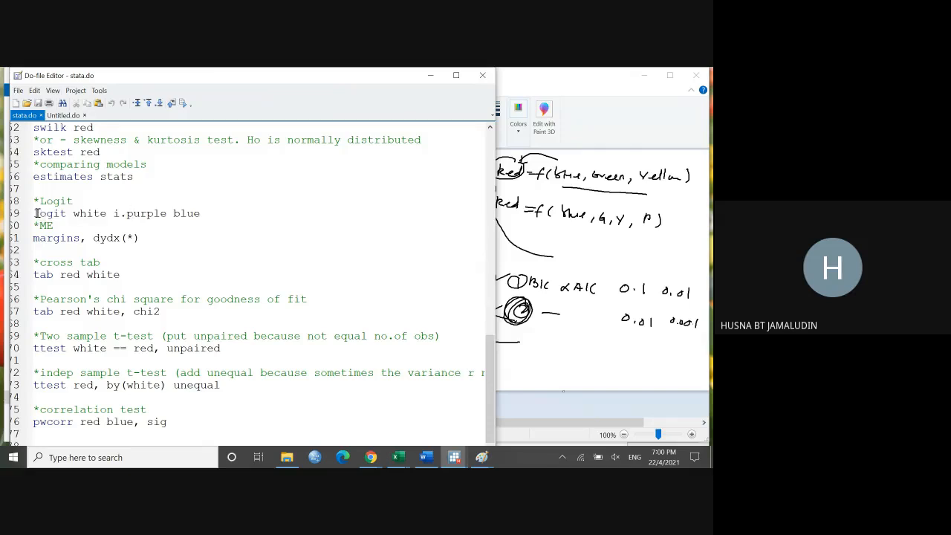
{"action": "left_click_drag", "start_coordinate": [37, 214], "coordinate": [200, 214]}
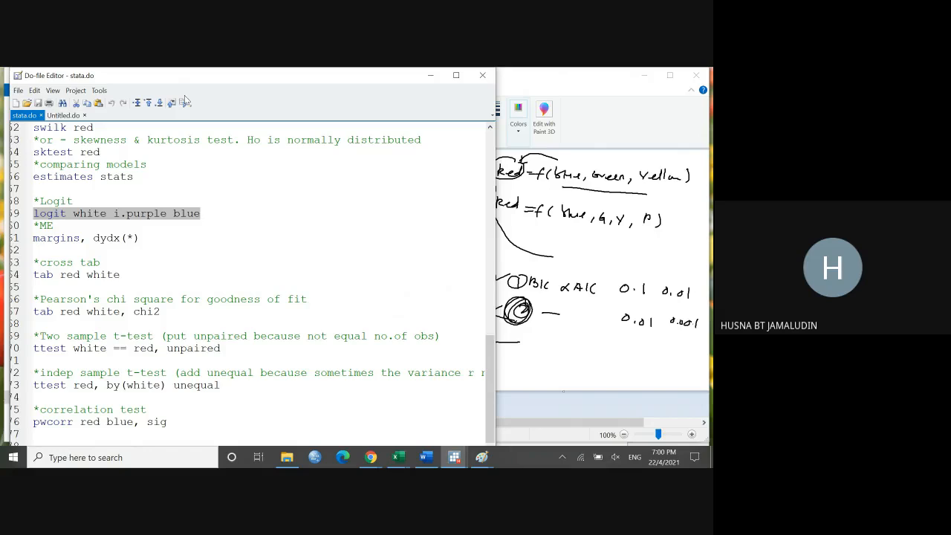
{"action": "left_click", "coordinate": [183, 103]}
{"action": "left_click", "coordinate": [642, 75]}
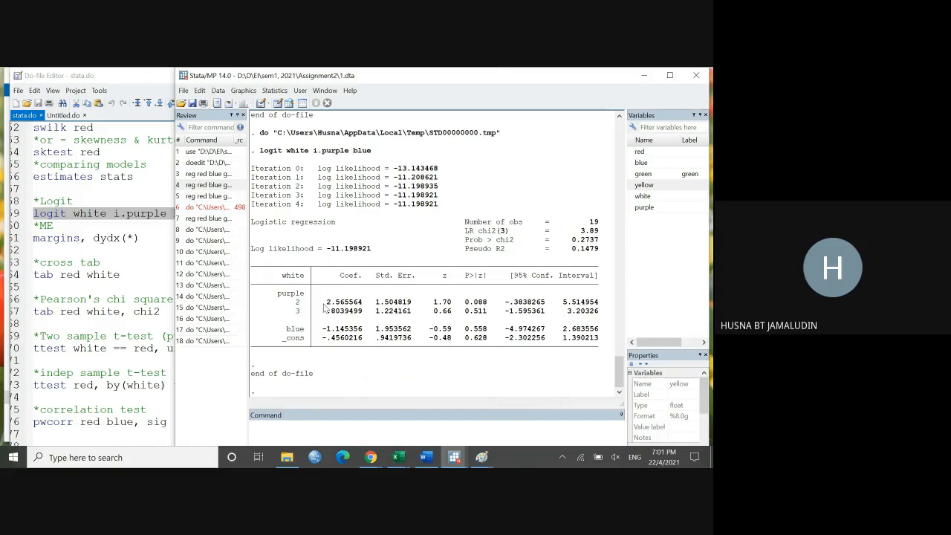
Step: Highlight the coefficient for purple category 3, check the ME lines in stata.do, and return to the logit output
{"action": "left_click_drag", "start_coordinate": [326, 312], "coordinate": [368, 319]}
{"action": "left_click", "coordinate": [138, 260]}
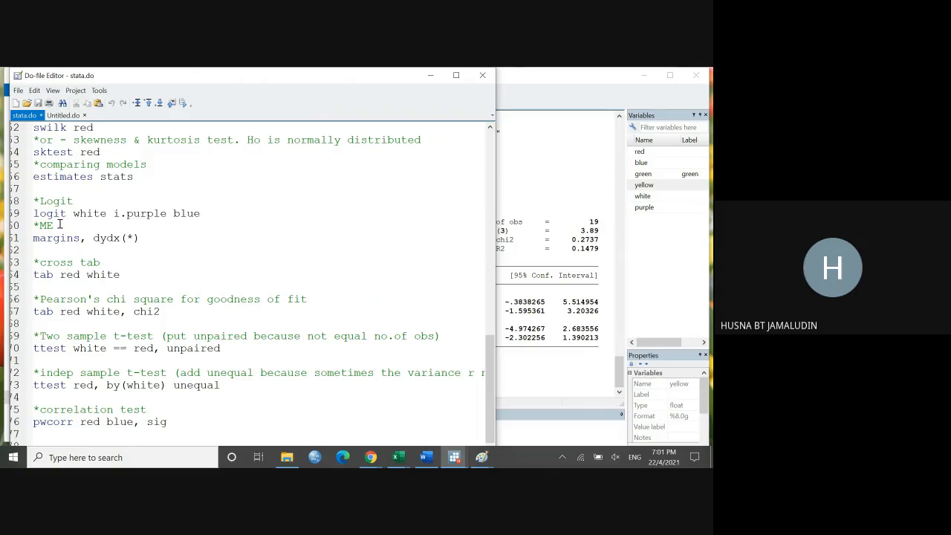
{"action": "left_click", "coordinate": [566, 232]}
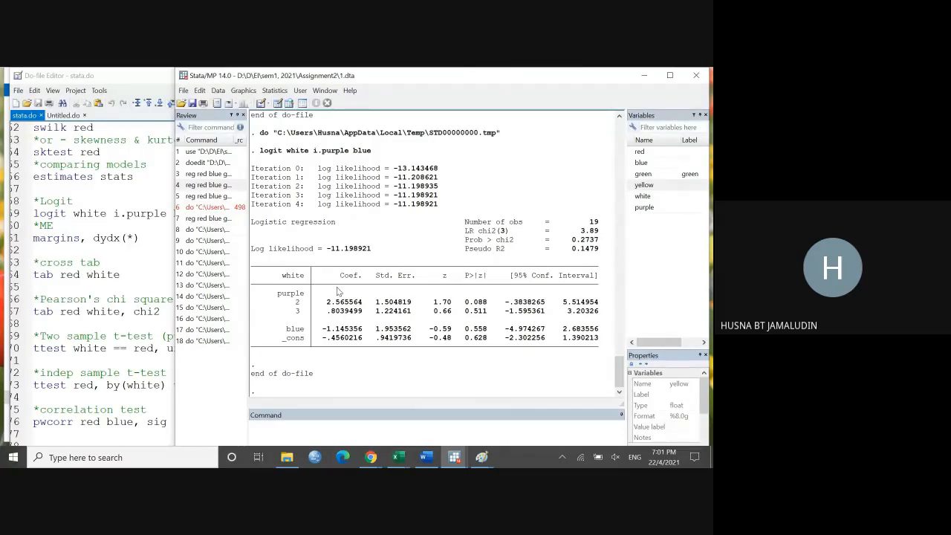
Step: Run only the margins, dydx(*) line under the ME comment in stata.do
{"action": "left_click", "coordinate": [158, 249]}
{"action": "left_click_drag", "start_coordinate": [142, 237], "coordinate": [33, 238]}
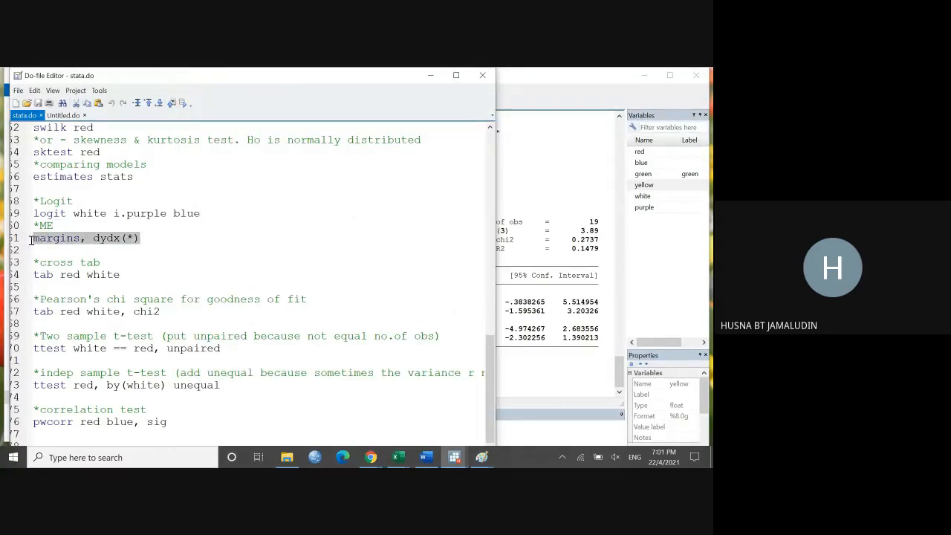
{"action": "left_click", "coordinate": [185, 104]}
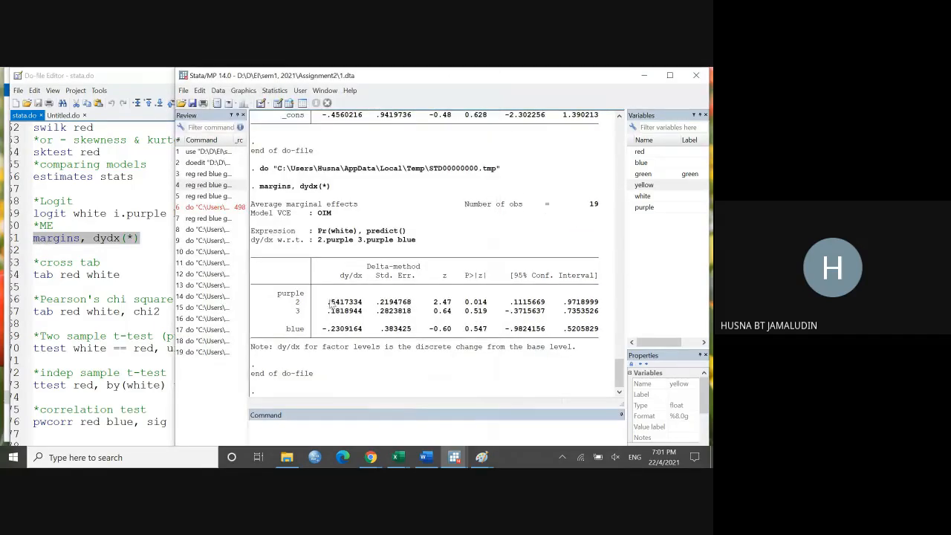
Step: Compare the dy/dx marginal effects for purple and blue with the coefficients in the preceding logit output
{"action": "left_click_drag", "start_coordinate": [328, 299], "coordinate": [359, 330]}
{"action": "scroll", "coordinate": [362, 315], "scroll_direction": "up", "scroll_amount": 4}
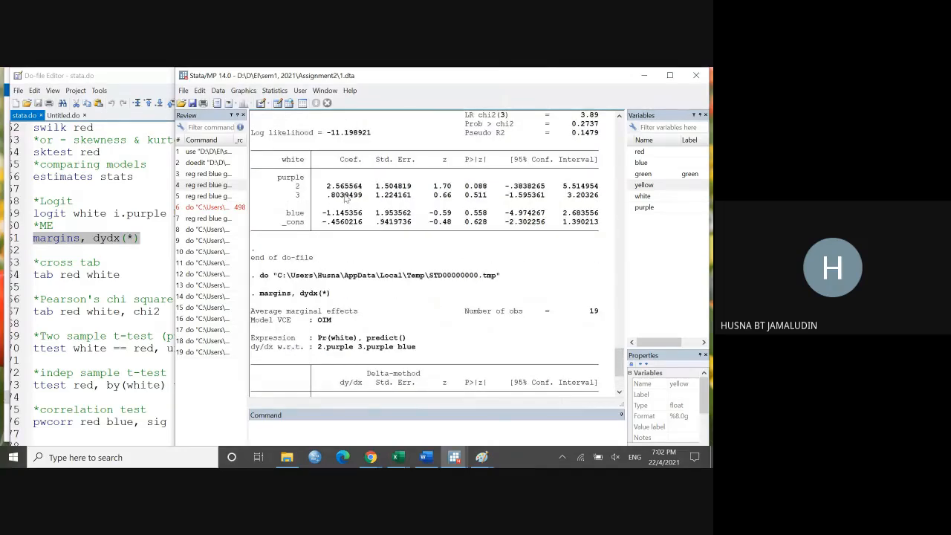
{"action": "scroll", "coordinate": [343, 207], "scroll_direction": "down", "scroll_amount": 3}
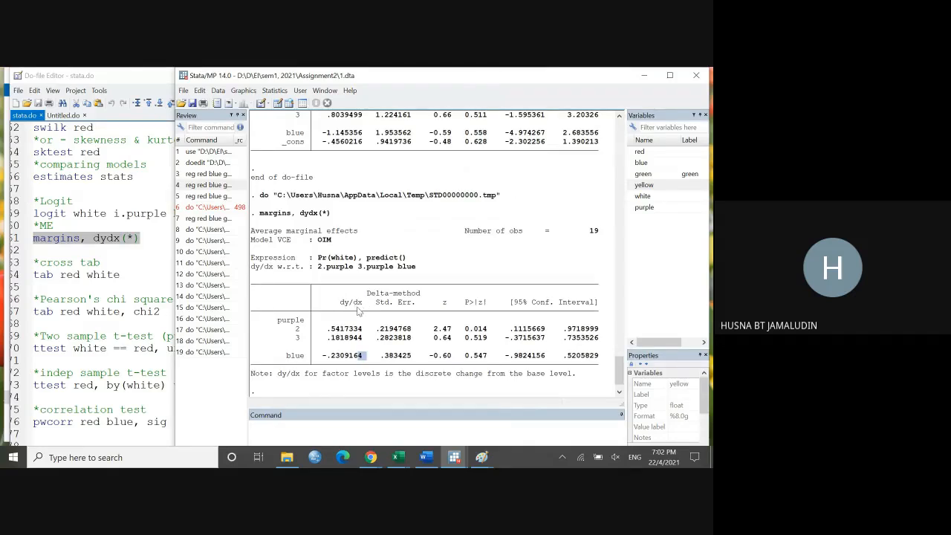
{"action": "left_click_drag", "start_coordinate": [327, 300], "coordinate": [364, 336]}
{"action": "left_click", "coordinate": [364, 336]}
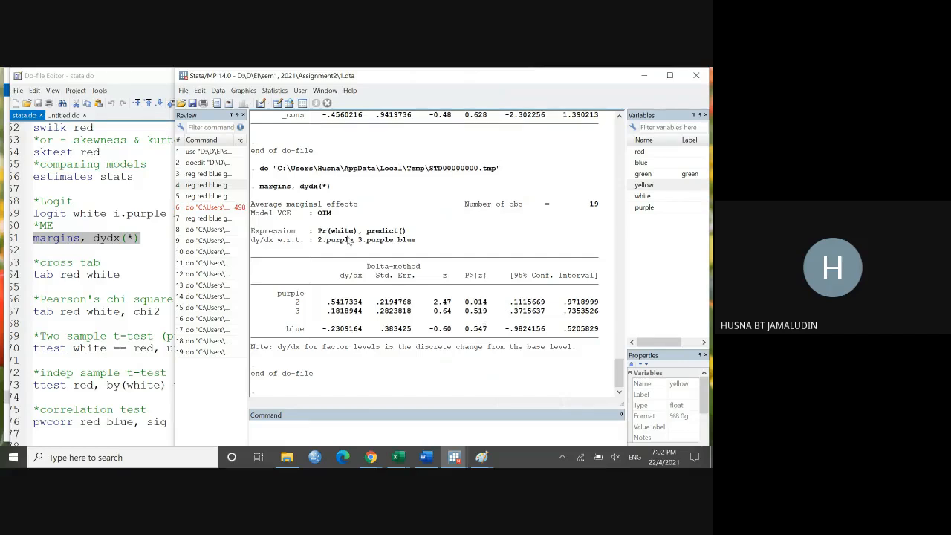
Step: Copy the logit white i.purple blue line from stata.do into Stata's command line
{"action": "left_click", "coordinate": [111, 229]}
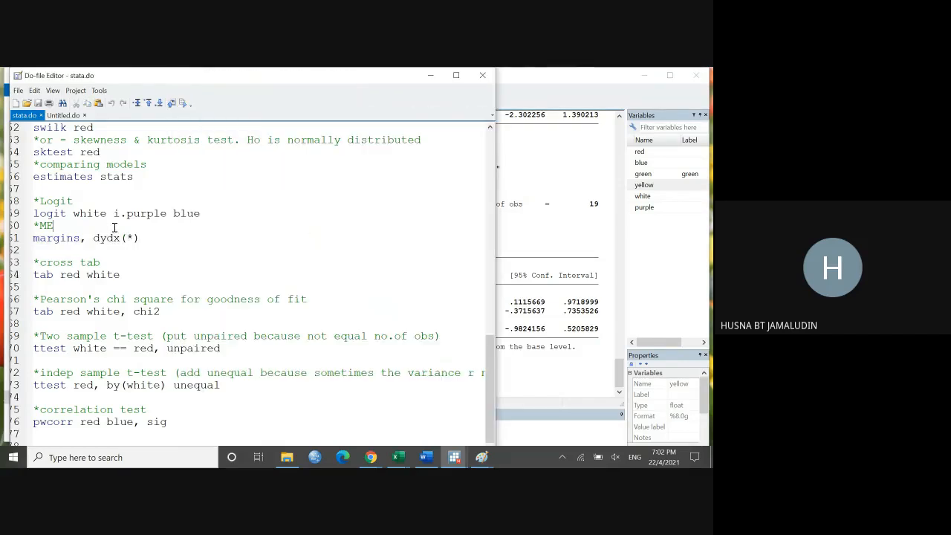
{"action": "left_click", "coordinate": [33, 214]}
{"action": "left_click", "coordinate": [143, 213], "text": "shift"}
{"action": "left_click_drag", "start_coordinate": [143, 214], "coordinate": [201, 214]}
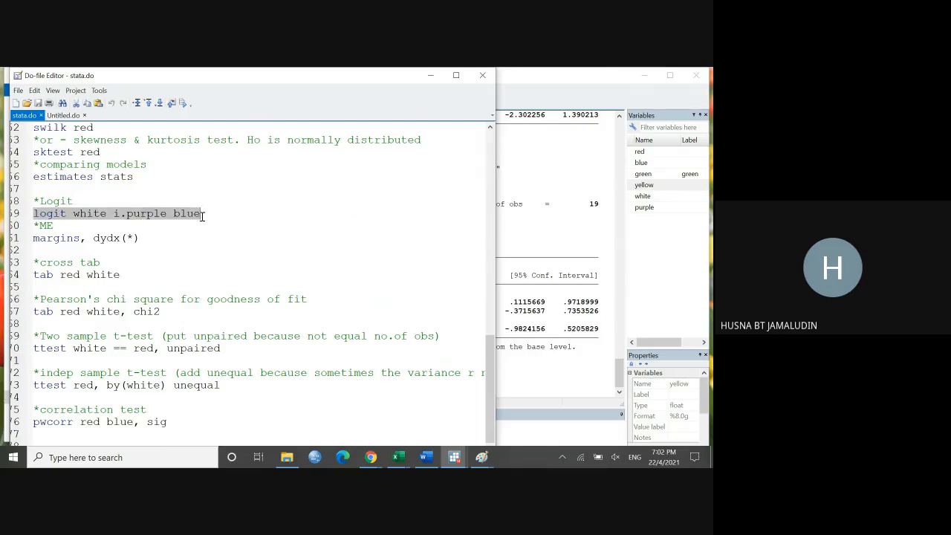
{"action": "right_click", "coordinate": [188, 216]}
{"action": "left_click", "coordinate": [209, 258]}
{"action": "left_click", "coordinate": [539, 436]}
{"action": "key", "text": "ctrl+v"}
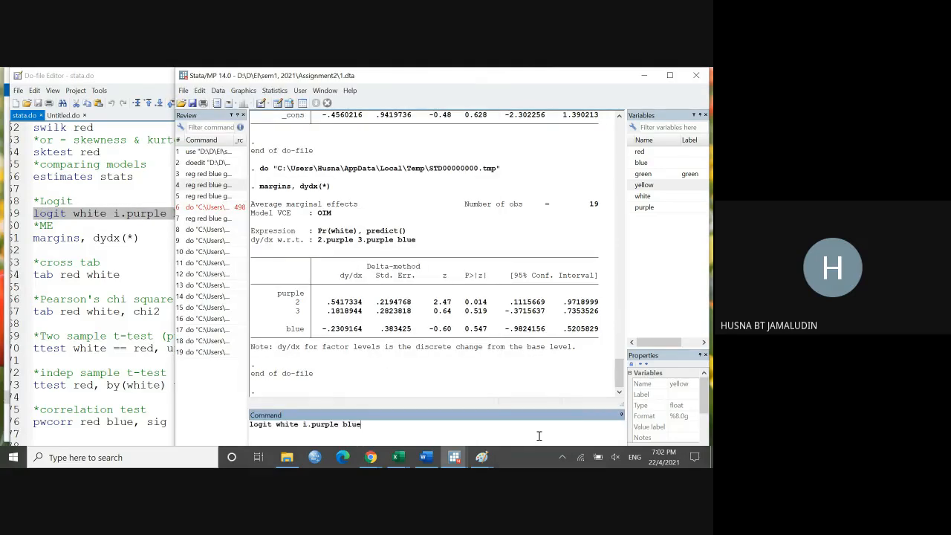
Step: Change logit to probit in the pasted command and run probit white i.purple blue
{"action": "left_click", "coordinate": [273, 424]}
{"action": "key", "text": "BackSpace"}
{"action": "key", "text": "BackSpace"}
{"action": "key", "text": "BackSpace"}
{"action": "key", "text": "BackSpace"}
{"action": "key", "text": "BackSpace"}
{"action": "type", "text": "probit"}
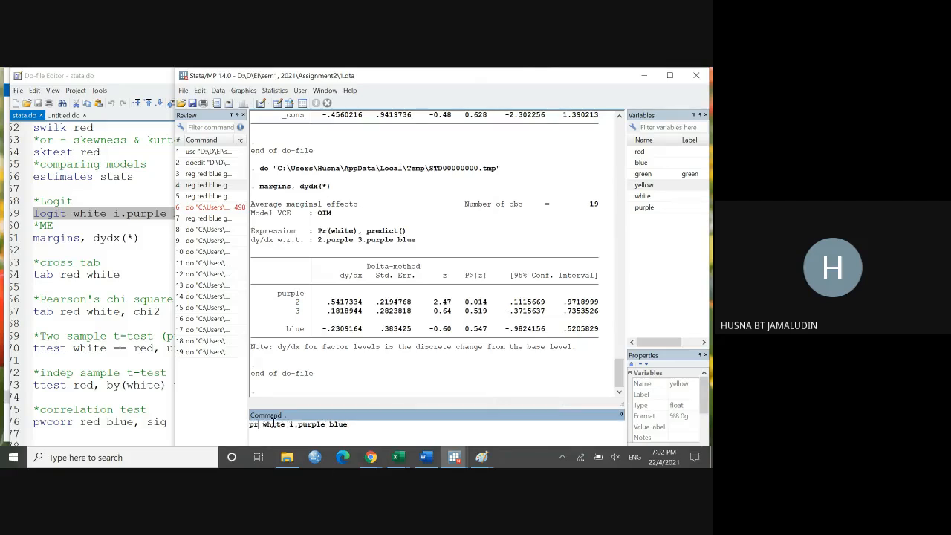
{"action": "key", "text": "Return"}
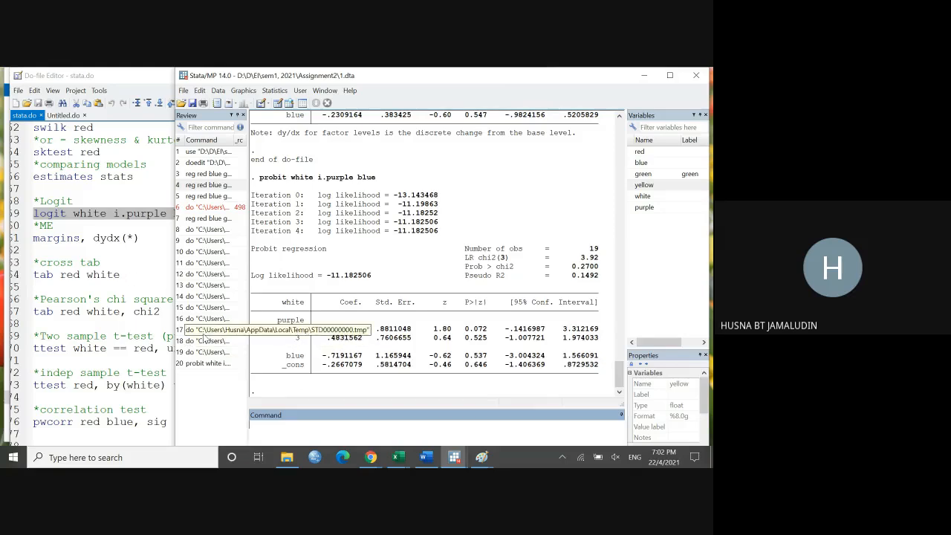
Step: Highlight the cross tab line tab red white and the Pearson's chi square line tab red white, chi2 in stata.do
{"action": "left_click", "coordinate": [118, 274]}
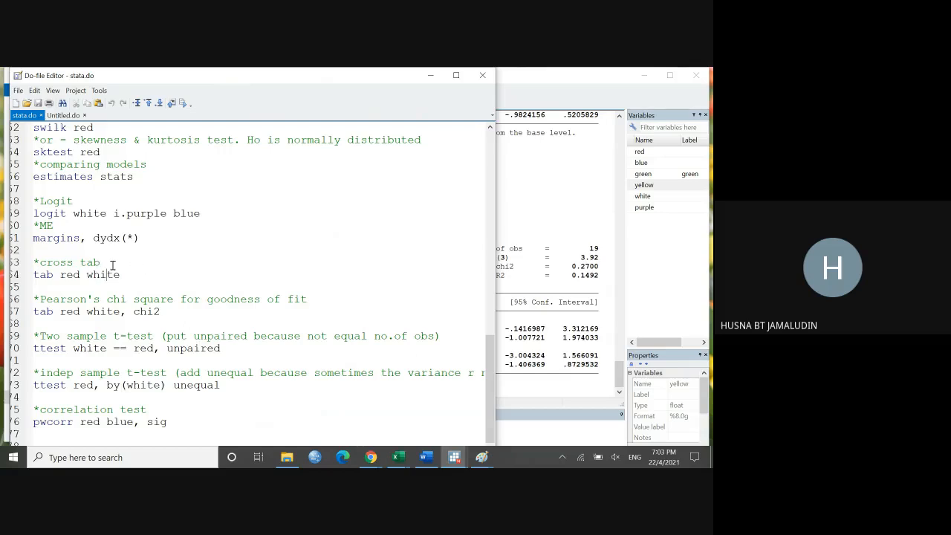
{"action": "left_click_drag", "start_coordinate": [121, 274], "coordinate": [34, 274]}
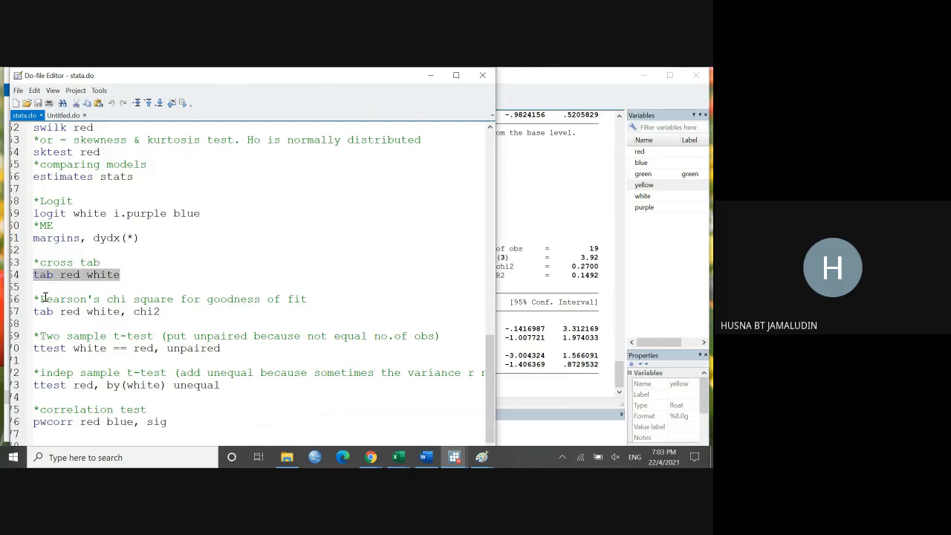
{"action": "left_click", "coordinate": [41, 298]}
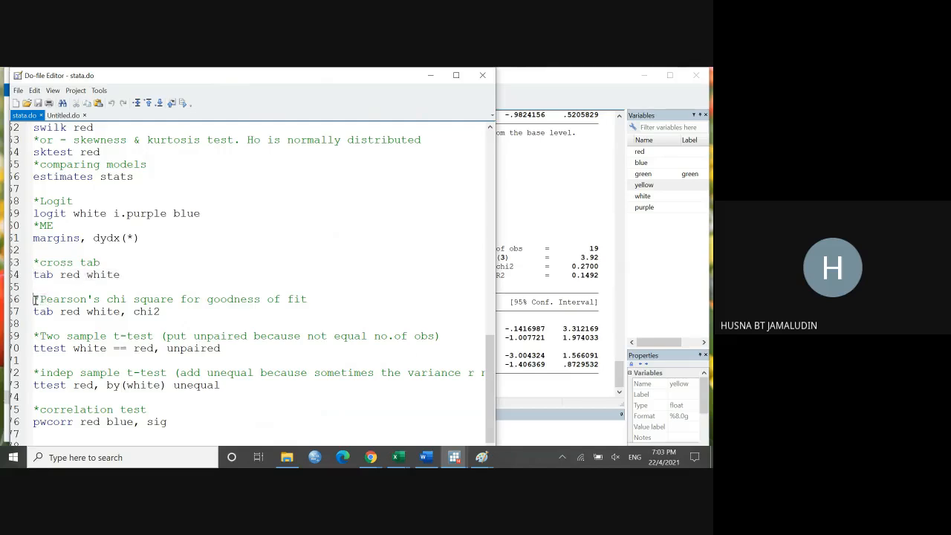
{"action": "left_click_drag", "start_coordinate": [33, 299], "coordinate": [295, 306]}
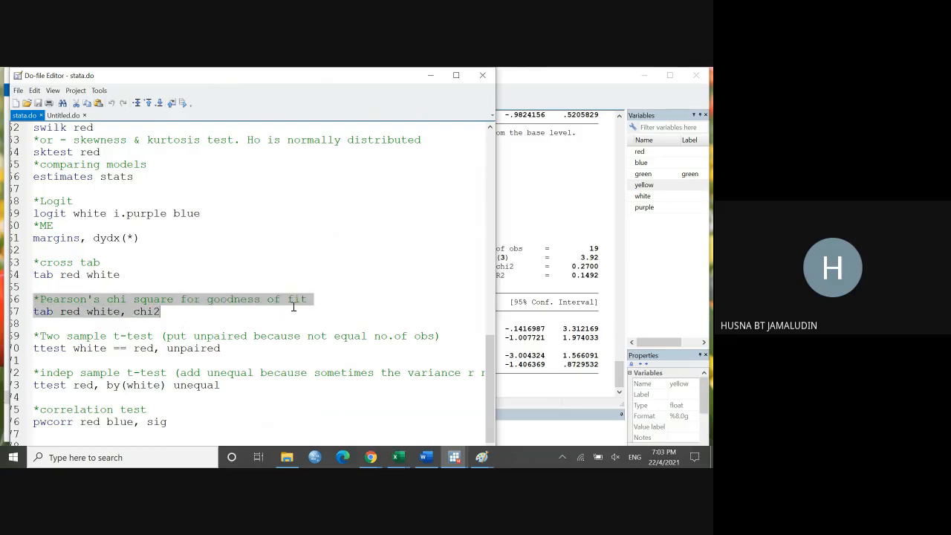
{"action": "left_click", "coordinate": [170, 312]}
{"action": "left_click_drag", "start_coordinate": [169, 314], "coordinate": [42, 318]}
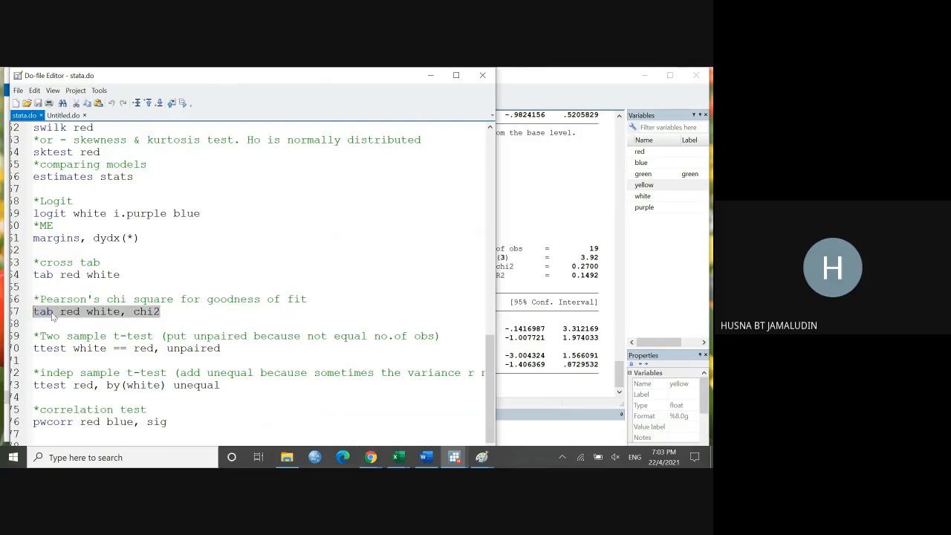
{"action": "left_click", "coordinate": [187, 313]}
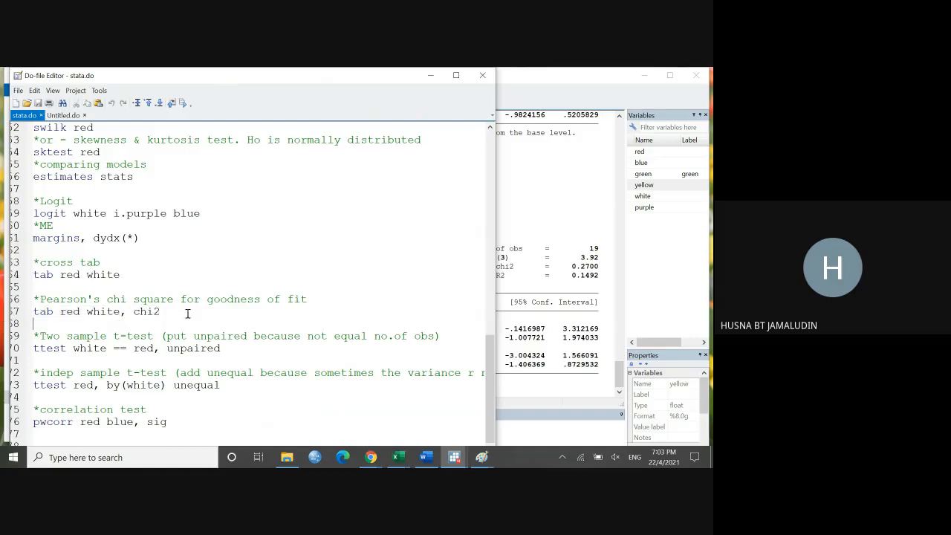
{"action": "left_click_drag", "start_coordinate": [198, 314], "coordinate": [48, 312]}
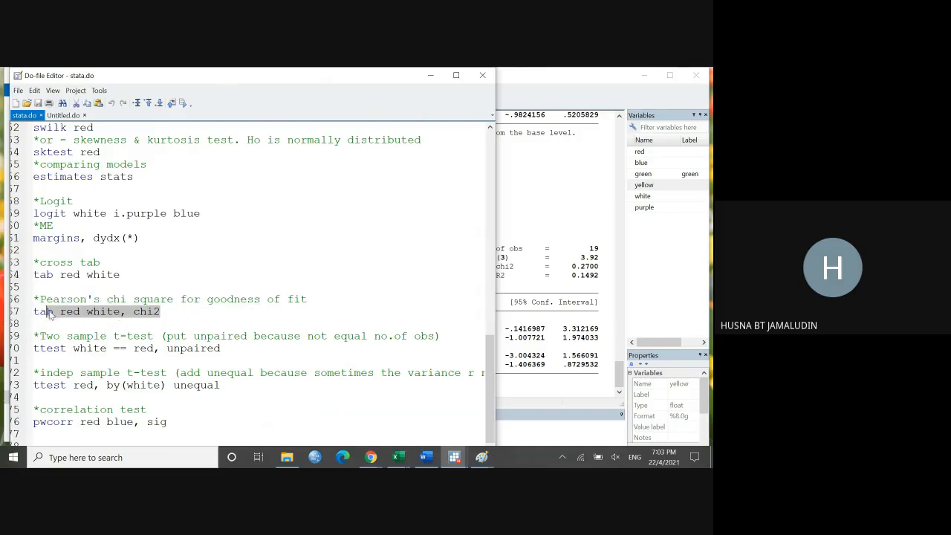
{"action": "left_click", "coordinate": [146, 318]}
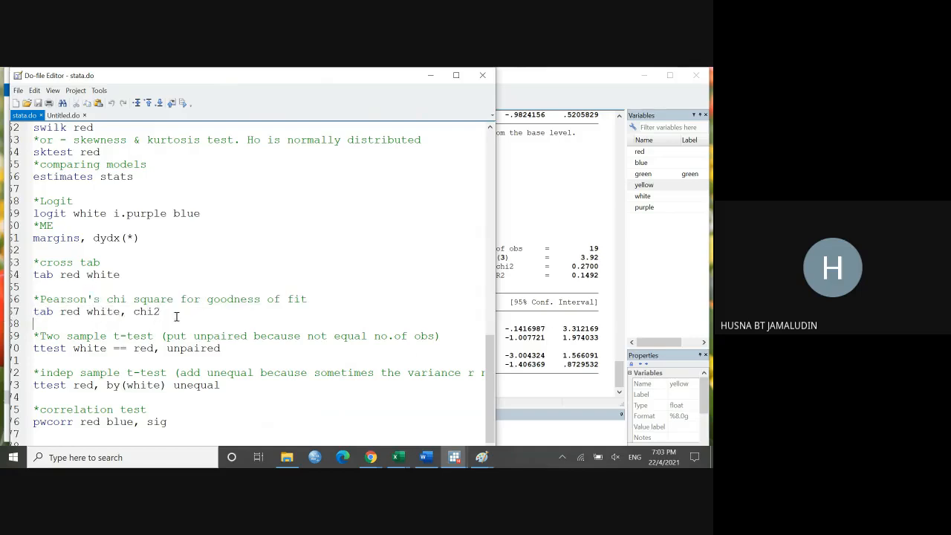
{"action": "left_click_drag", "start_coordinate": [178, 317], "coordinate": [34, 313]}
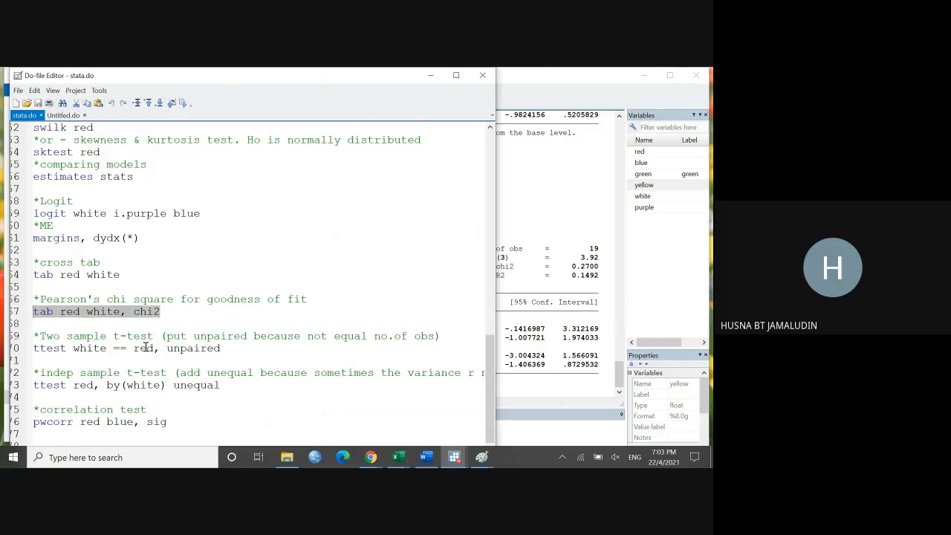
Step: Review stata.do from the correlation test back up to the linear regression section, and return to the Stata results
{"action": "left_click", "coordinate": [154, 410]}
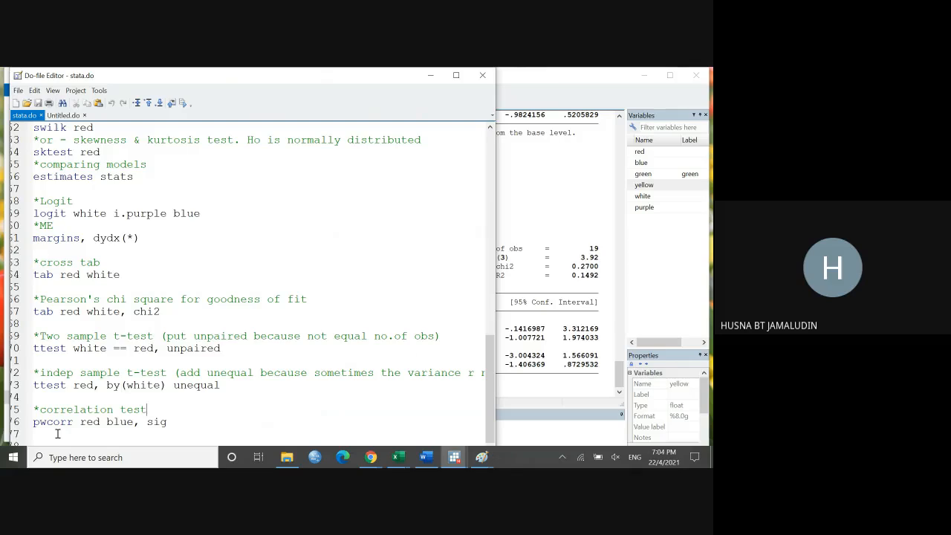
{"action": "scroll", "coordinate": [297, 301], "scroll_direction": "up", "scroll_amount": 2}
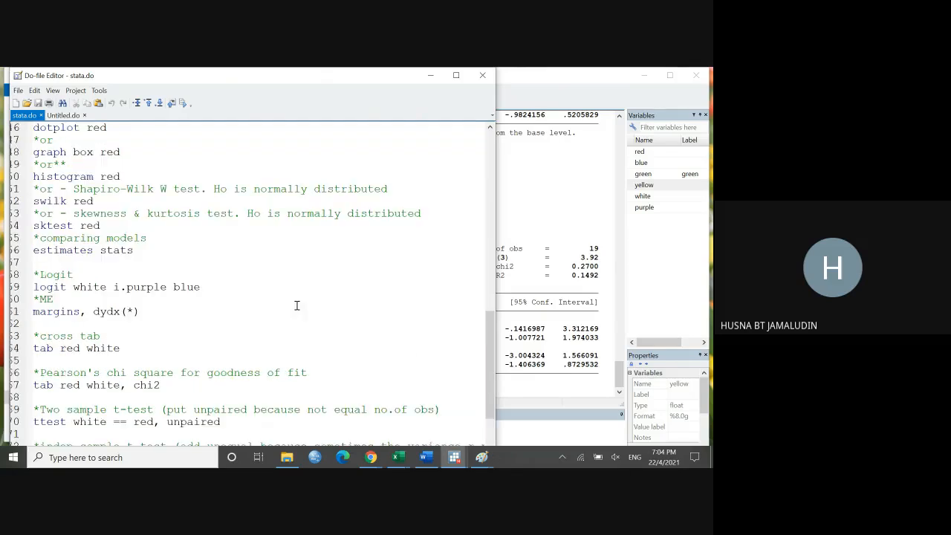
{"action": "scroll", "coordinate": [296, 296], "scroll_direction": "up", "scroll_amount": 3}
{"action": "scroll", "coordinate": [297, 296], "scroll_direction": "up", "scroll_amount": 6}
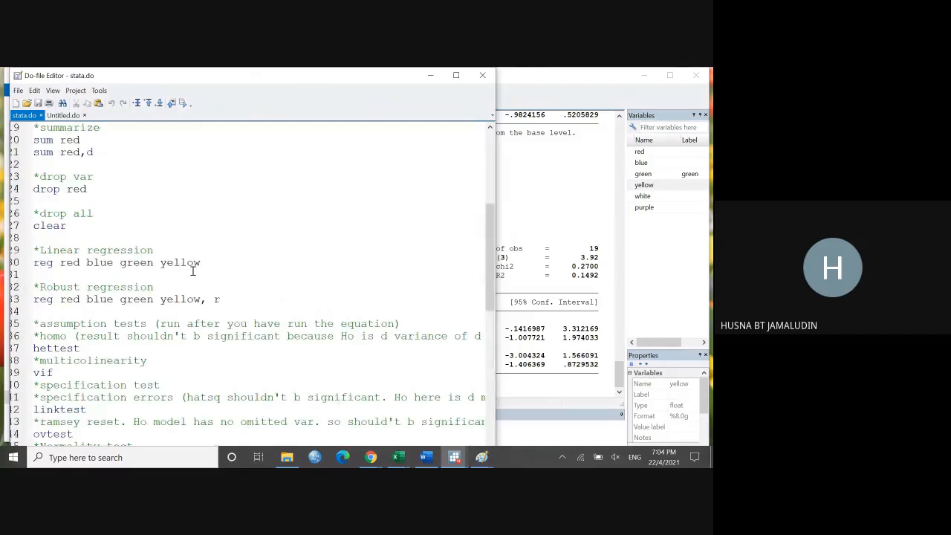
{"action": "left_click", "coordinate": [572, 179]}
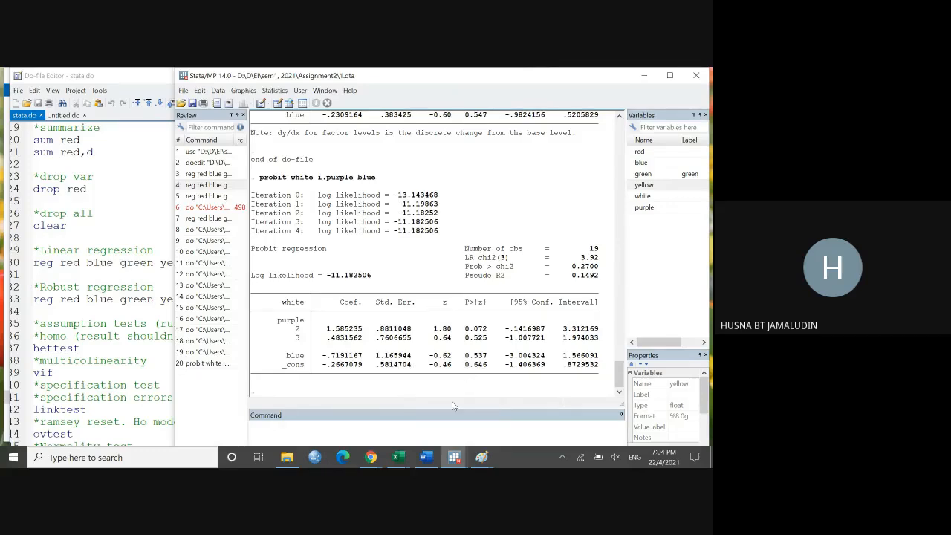
Step: Switch to Word and show the hedonic price instructions in Assignment2 .docx
{"action": "mouse_move", "coordinate": [479, 461]}
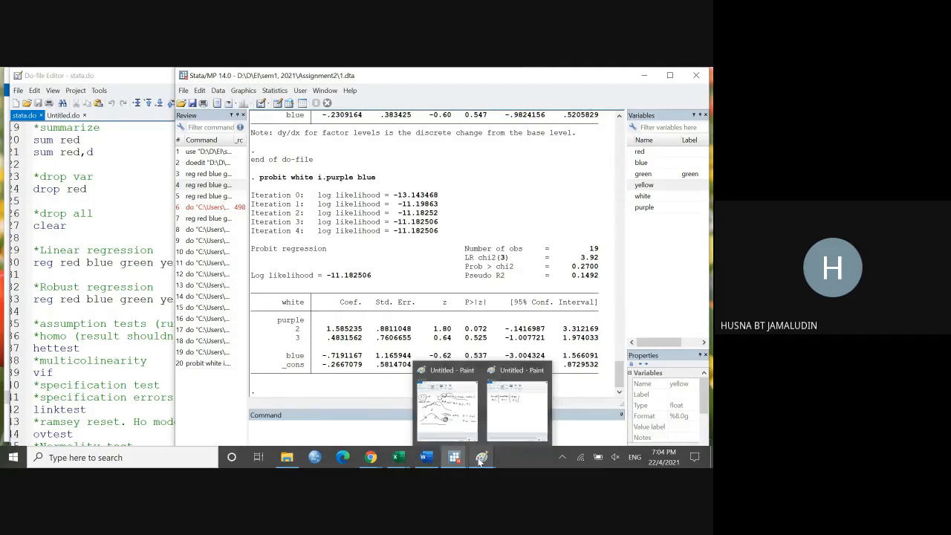
{"action": "mouse_move", "coordinate": [387, 462]}
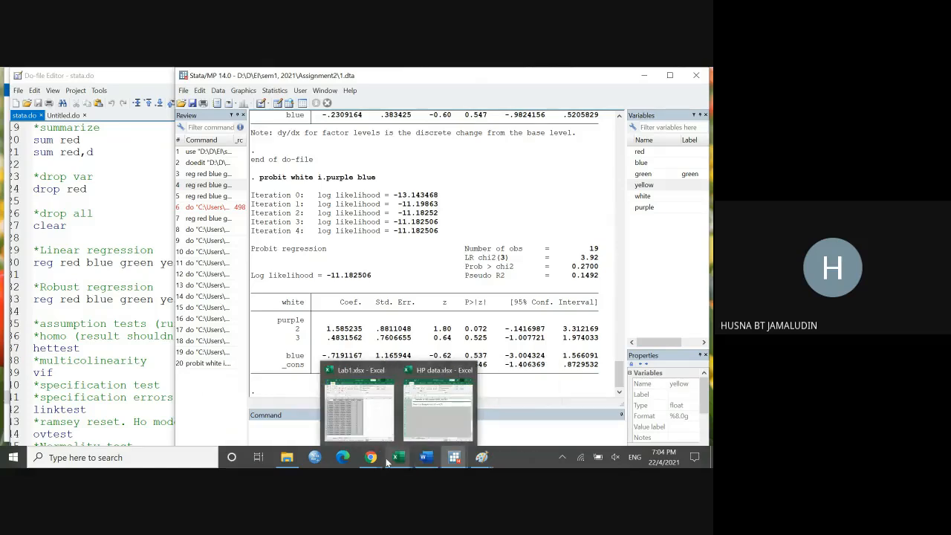
{"action": "left_click", "coordinate": [425, 459]}
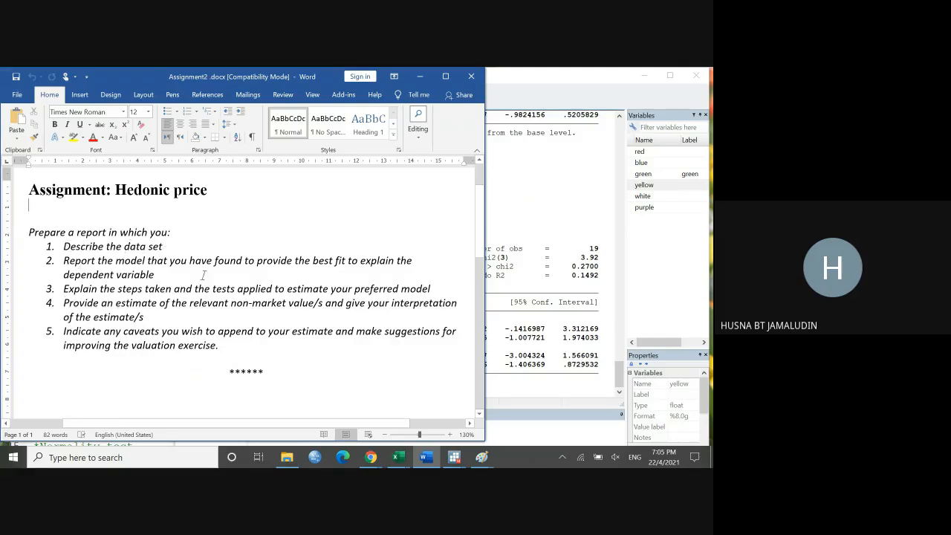
Step: Switch to HP data.xlsx in Excel, then reposition and widen its window beside the assignment document
{"action": "mouse_move", "coordinate": [434, 461]}
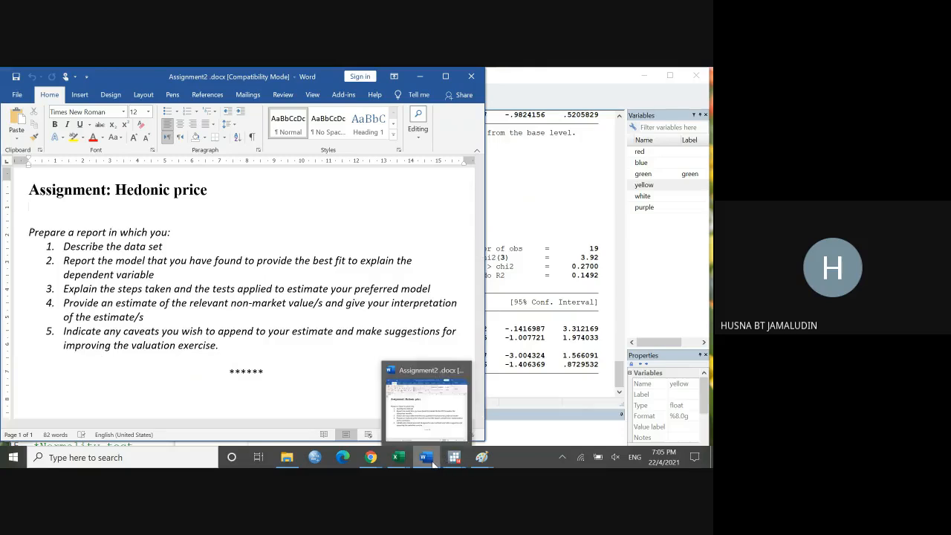
{"action": "mouse_move", "coordinate": [398, 459]}
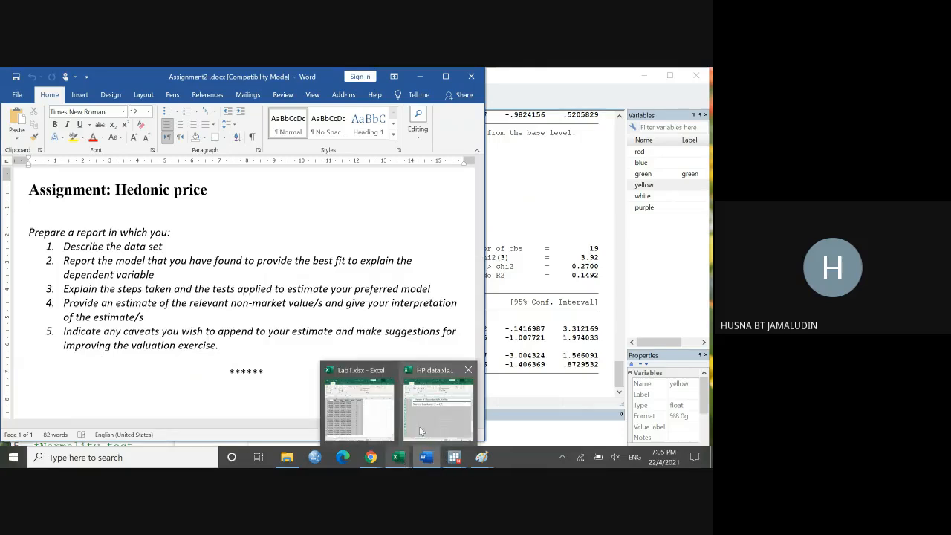
{"action": "left_click", "coordinate": [419, 426]}
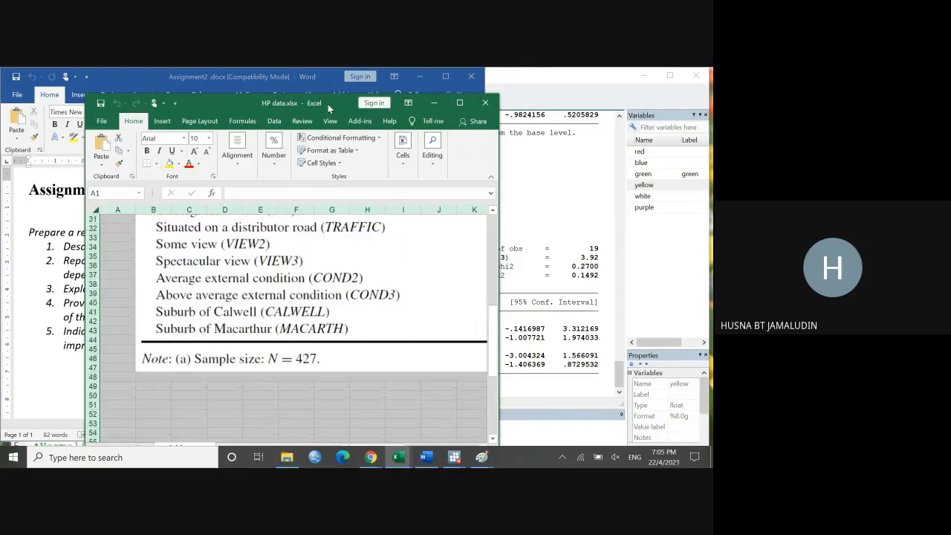
{"action": "left_click_drag", "start_coordinate": [327, 104], "coordinate": [537, 84]}
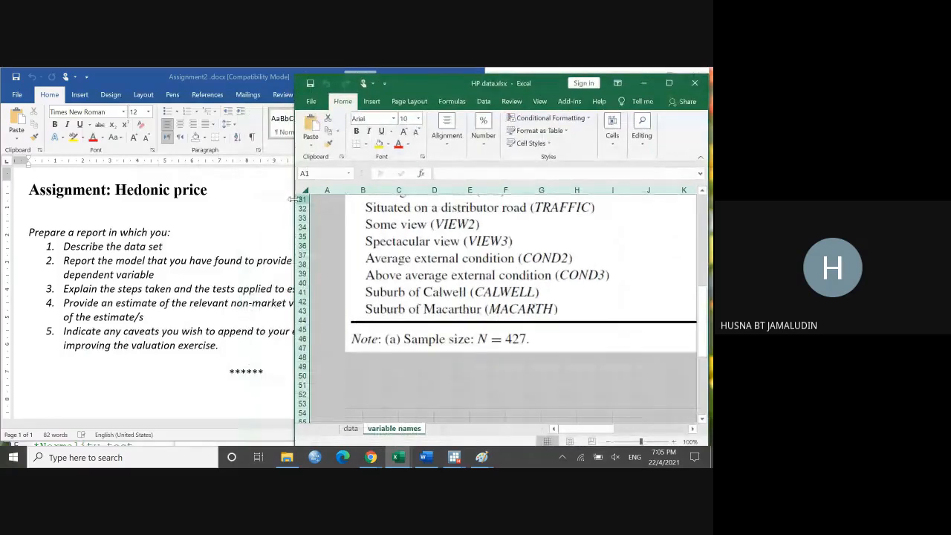
{"action": "left_click_drag", "start_coordinate": [291, 199], "coordinate": [177, 198]}
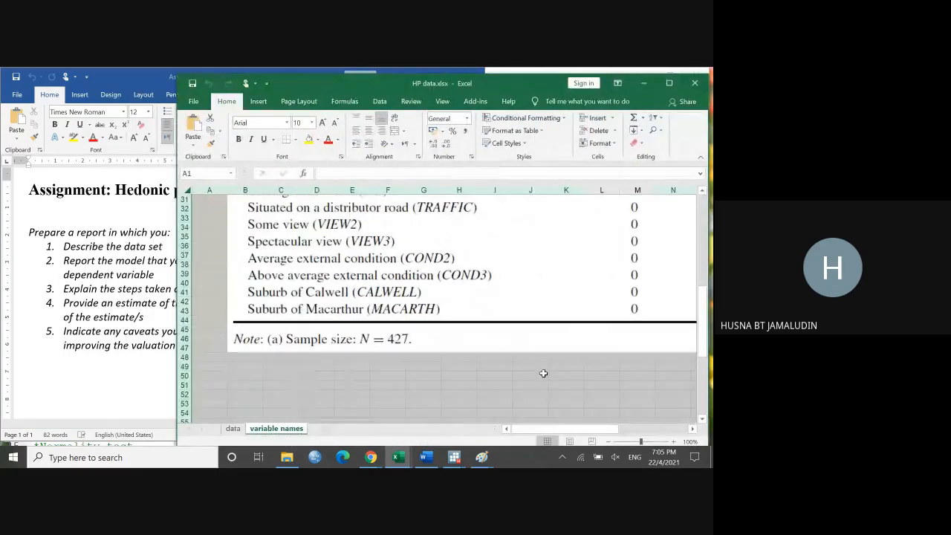
Step: Examine the descriptive statistics table on the variable names sheet and the data sheet's columns from TIME through PRICE
{"action": "scroll", "coordinate": [607, 392], "scroll_direction": "up", "scroll_amount": 10}
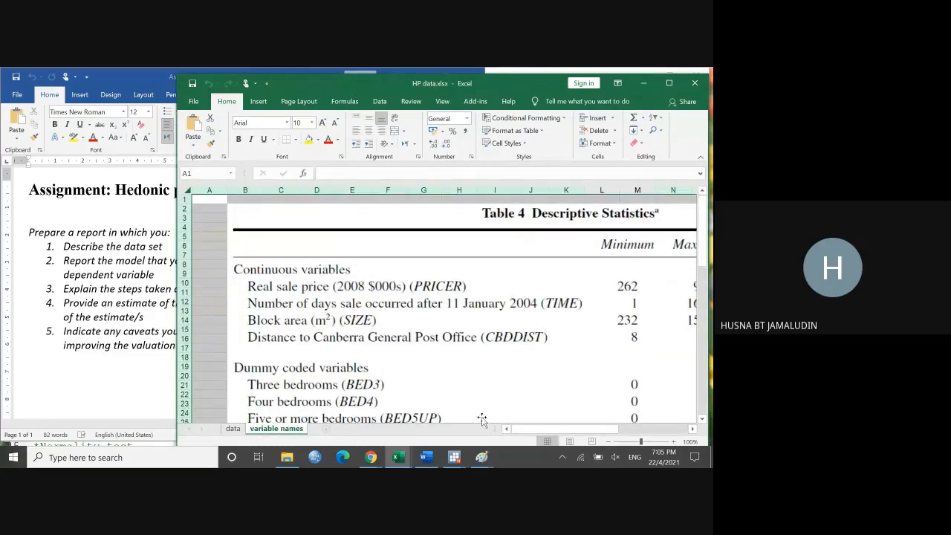
{"action": "left_click", "coordinate": [232, 429]}
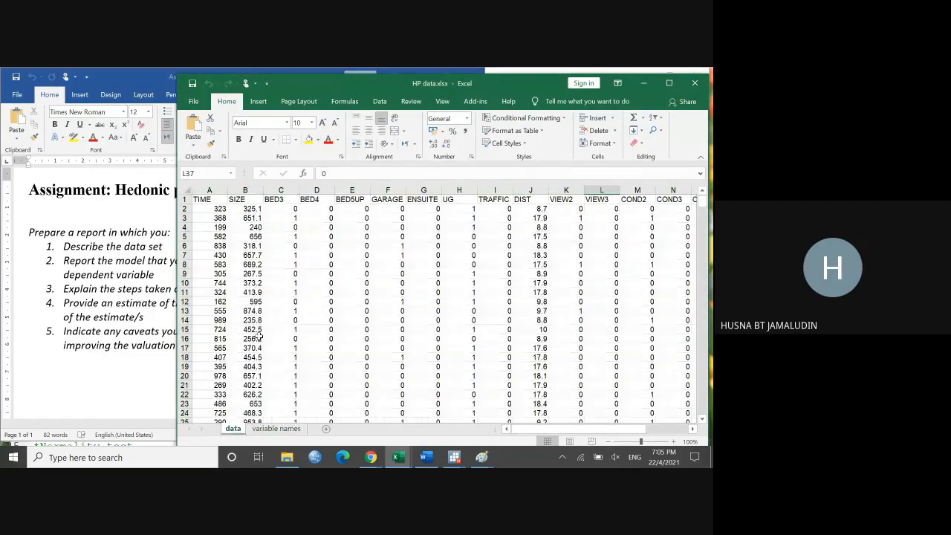
{"action": "left_click_drag", "start_coordinate": [457, 83], "coordinate": [456, 78]}
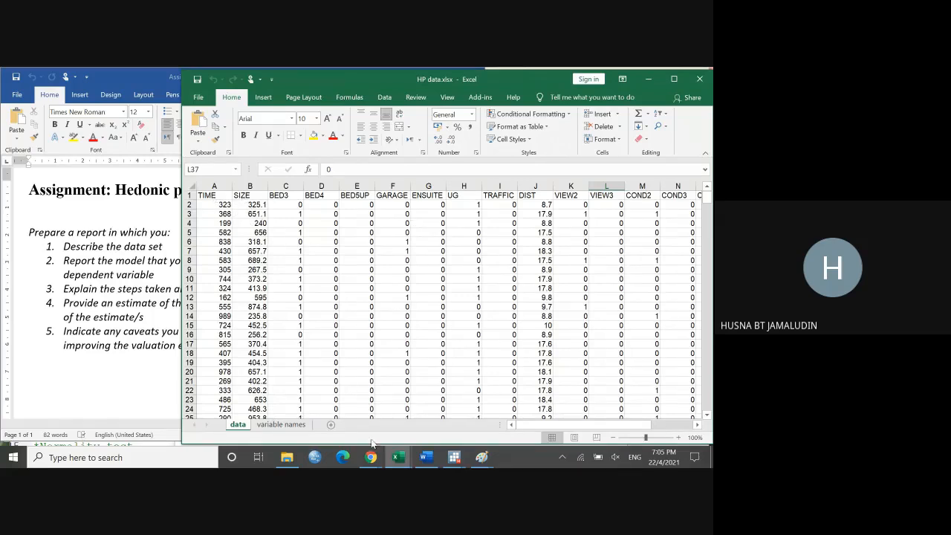
{"action": "left_click_drag", "start_coordinate": [529, 426], "coordinate": [606, 426]}
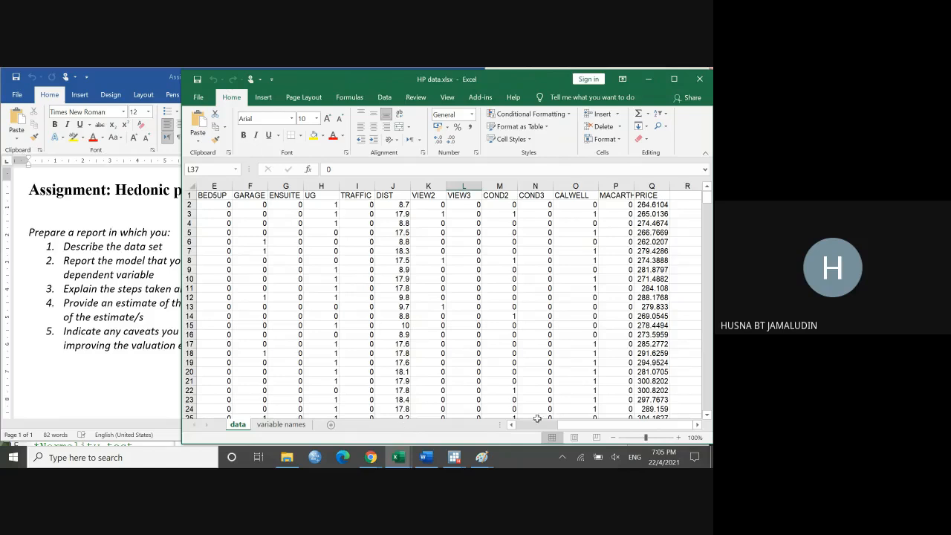
Step: Review the descriptive statistics table on the variable names sheet, from the continuous variables to the dummy coded ones
{"action": "left_click_drag", "start_coordinate": [592, 431], "coordinate": [574, 430]}
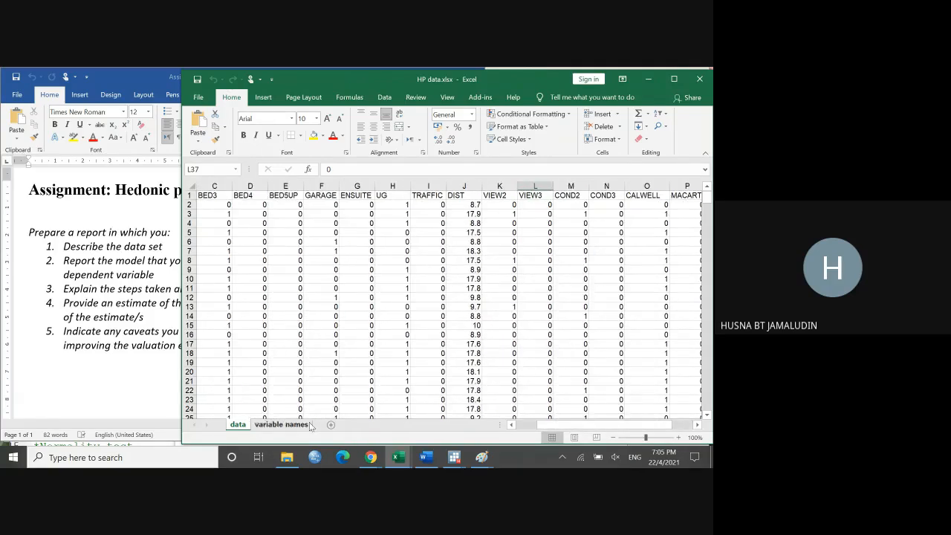
{"action": "left_click", "coordinate": [282, 424]}
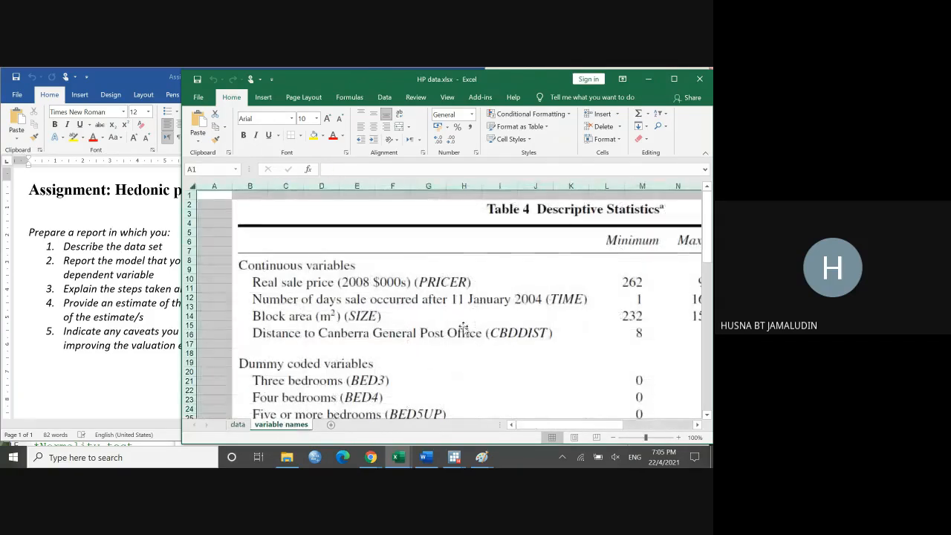
{"action": "scroll", "coordinate": [463, 328], "scroll_direction": "down", "scroll_amount": 1}
{"action": "scroll", "coordinate": [613, 297], "scroll_direction": "up", "scroll_amount": 1}
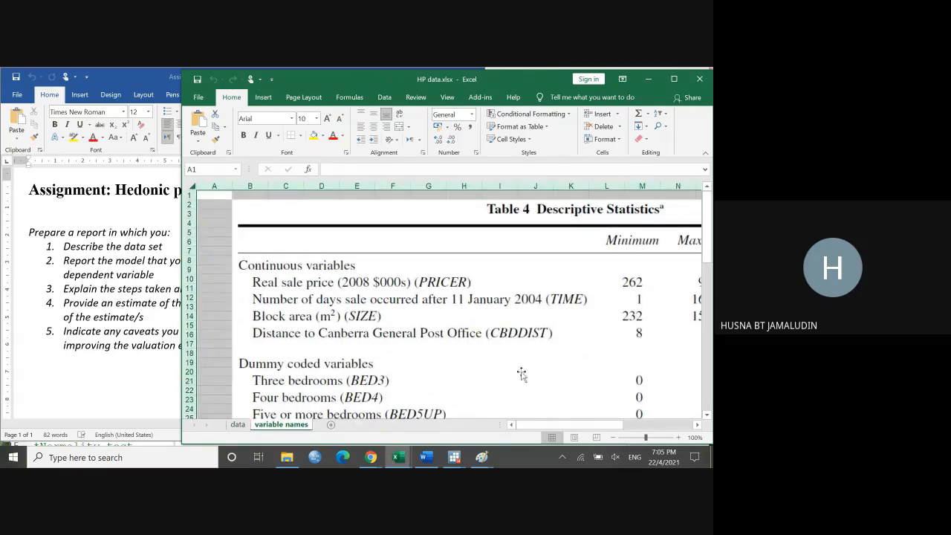
{"action": "left_click_drag", "start_coordinate": [553, 424], "coordinate": [477, 424]}
{"action": "scroll", "coordinate": [530, 334], "scroll_direction": "down", "scroll_amount": 4}
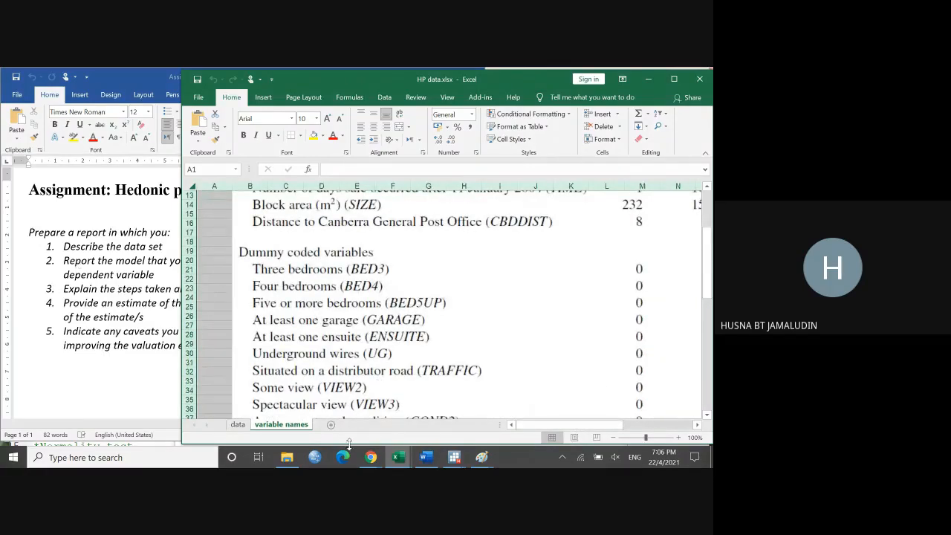
Step: Switch to stata.do in Stata's Do-file Editor and highlight the summarize comment above the sum red commands
{"action": "mouse_move", "coordinate": [456, 456]}
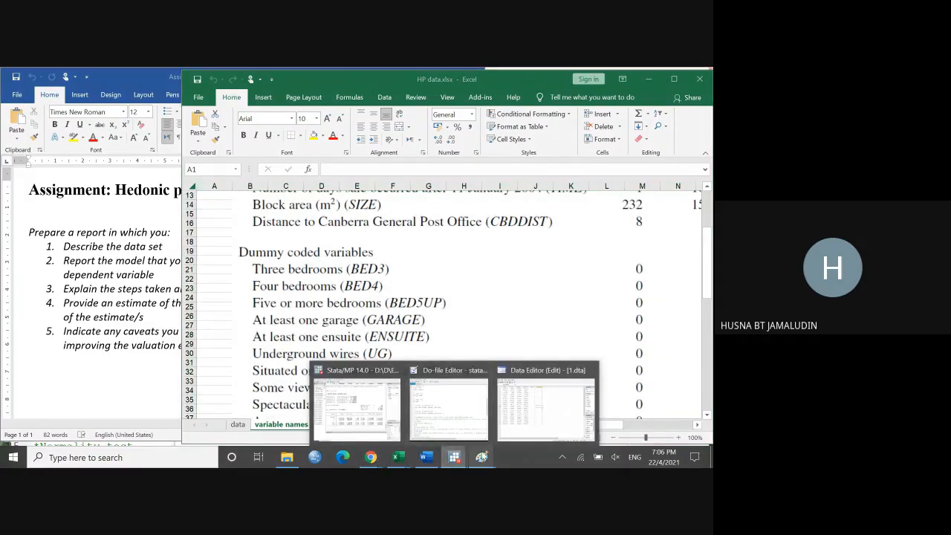
{"action": "left_click", "coordinate": [452, 406]}
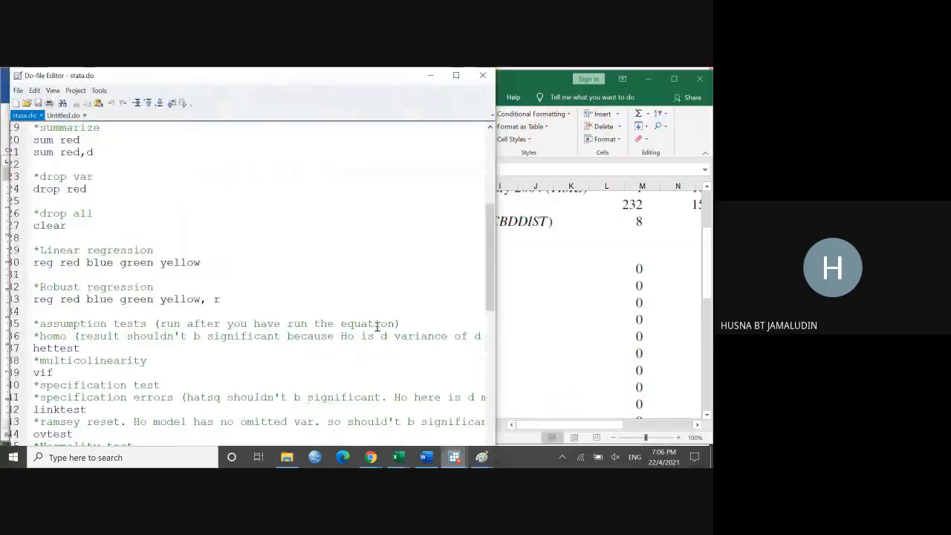
{"action": "scroll", "coordinate": [311, 306], "scroll_direction": "up", "scroll_amount": 1}
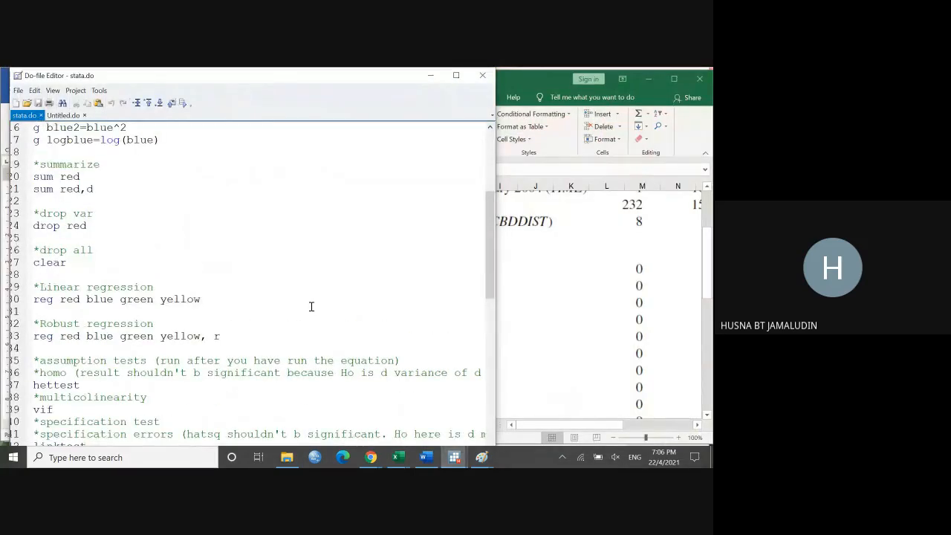
{"action": "scroll", "coordinate": [311, 306], "scroll_direction": "up", "scroll_amount": 2}
{"action": "left_click_drag", "start_coordinate": [100, 237], "coordinate": [39, 238]}
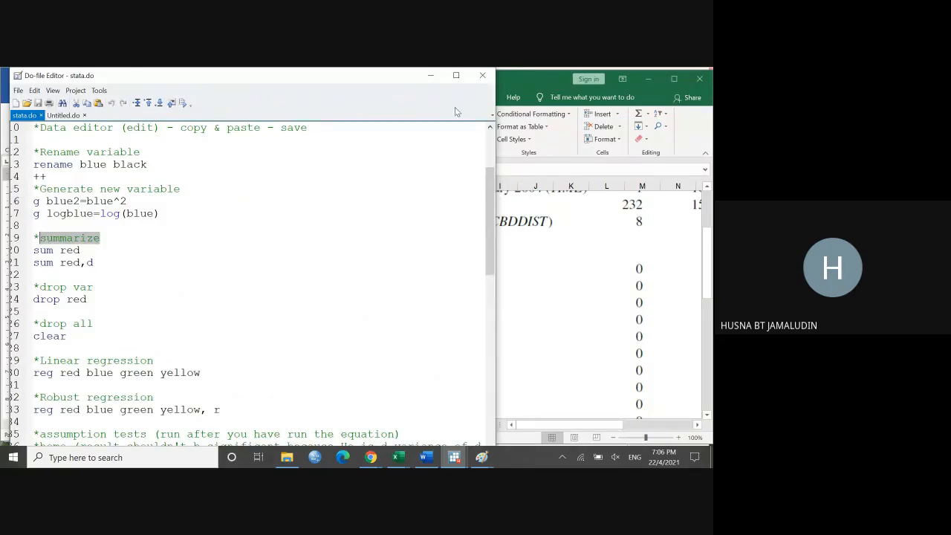
Step: Minimize the Do-file Editor and highlight "Describe the data set" in the Word assignment document
{"action": "left_click", "coordinate": [429, 76]}
{"action": "left_click", "coordinate": [99, 315]}
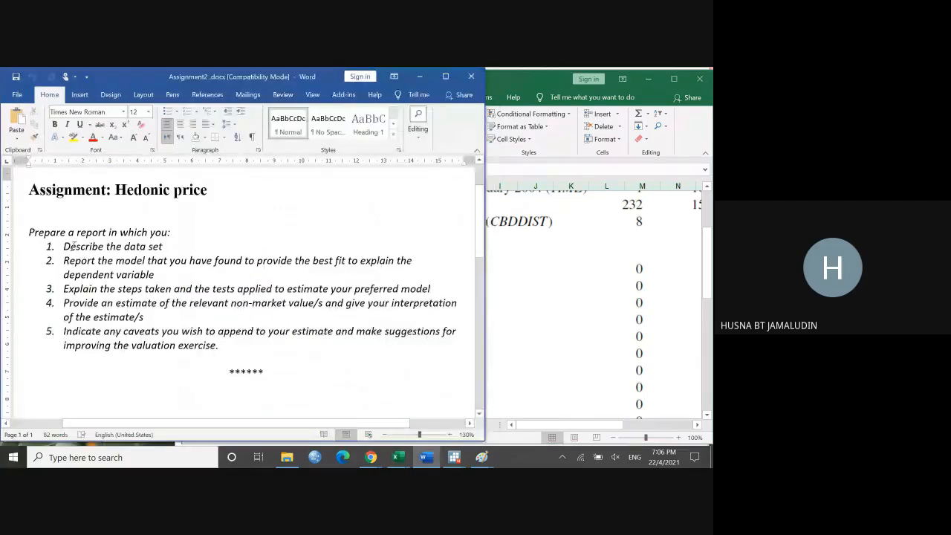
{"action": "left_click_drag", "start_coordinate": [64, 246], "coordinate": [175, 251]}
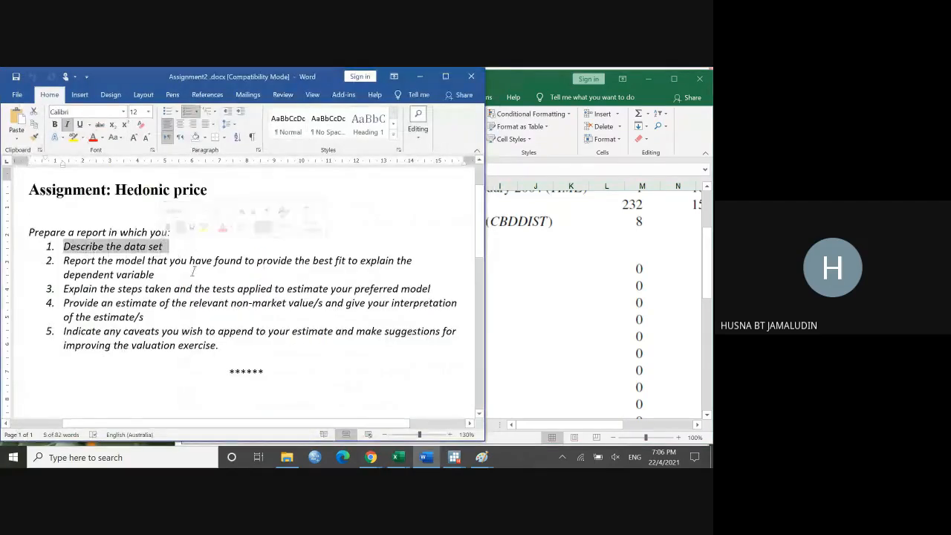
Step: Switch to HP data.xlsx in Excel and examine the whole Table 4 variable list, from PRICER through MACARTH and the sample size note
{"action": "left_click", "coordinate": [584, 321]}
{"action": "scroll", "coordinate": [584, 321], "scroll_direction": "up", "scroll_amount": 3}
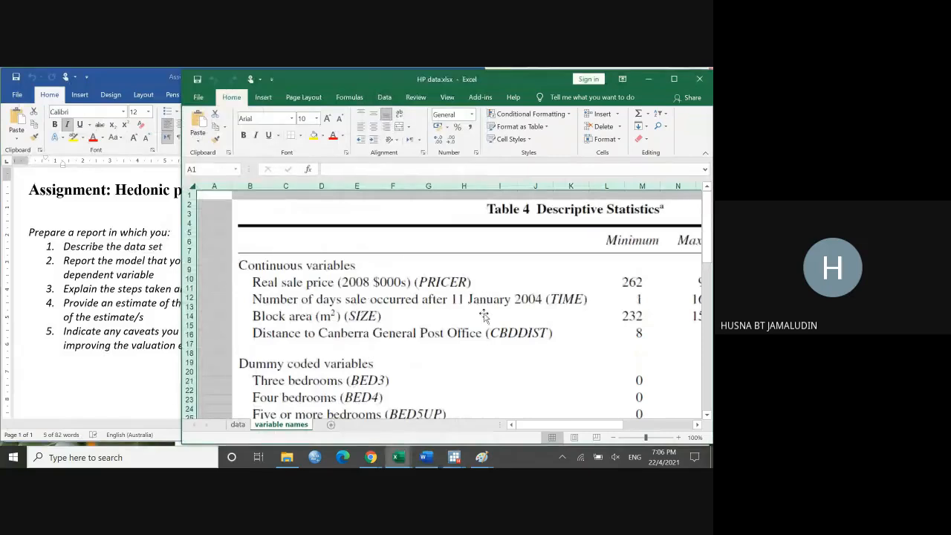
{"action": "scroll", "coordinate": [484, 320], "scroll_direction": "down", "scroll_amount": 1}
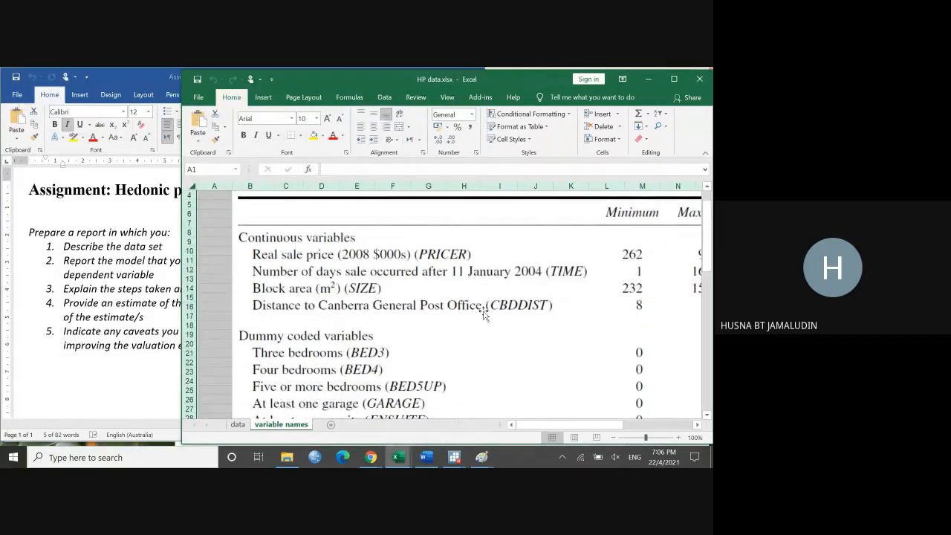
{"action": "scroll", "coordinate": [479, 309], "scroll_direction": "down", "scroll_amount": 1}
{"action": "scroll", "coordinate": [408, 301], "scroll_direction": "up", "scroll_amount": 2}
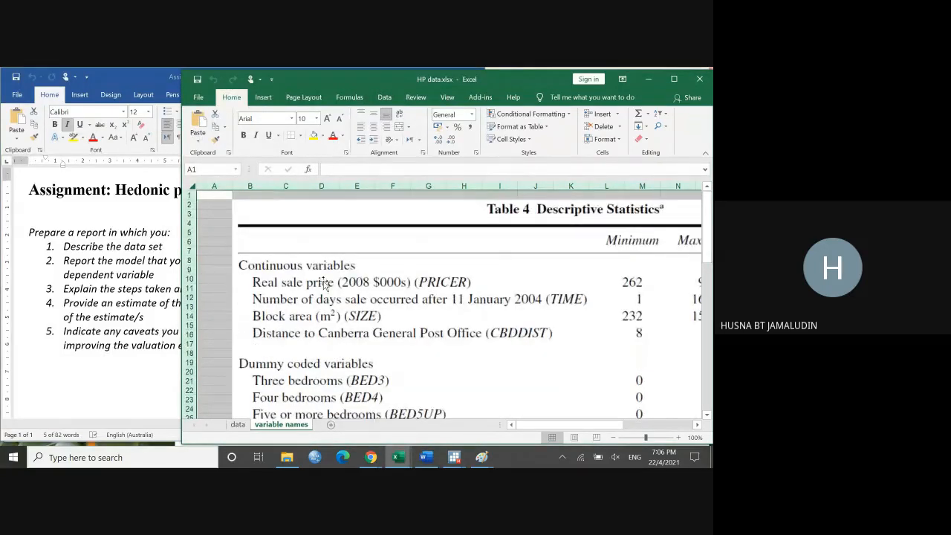
{"action": "scroll", "coordinate": [330, 296], "scroll_direction": "down", "scroll_amount": 1}
{"action": "scroll", "coordinate": [276, 341], "scroll_direction": "down", "scroll_amount": 2}
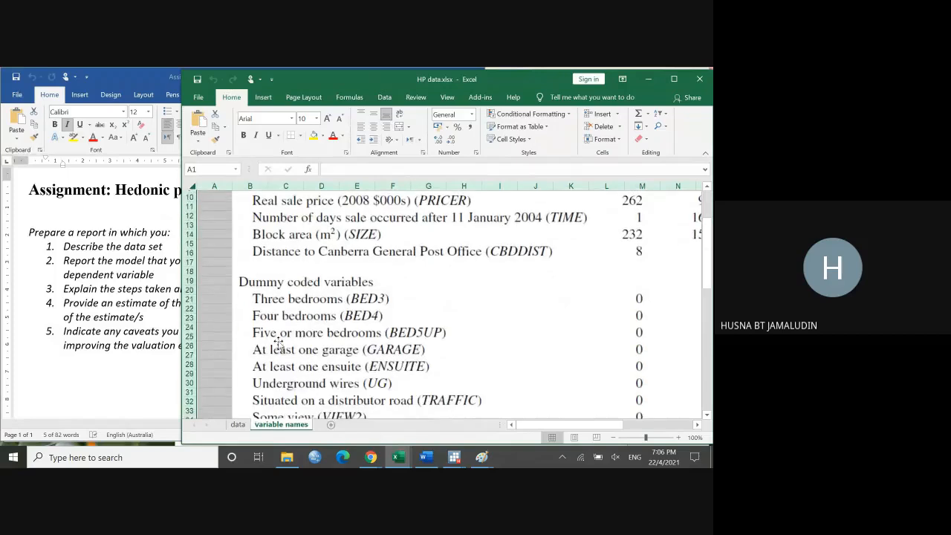
{"action": "scroll", "coordinate": [281, 336], "scroll_direction": "down", "scroll_amount": 3}
{"action": "scroll", "coordinate": [281, 336], "scroll_direction": "down", "scroll_amount": 3}
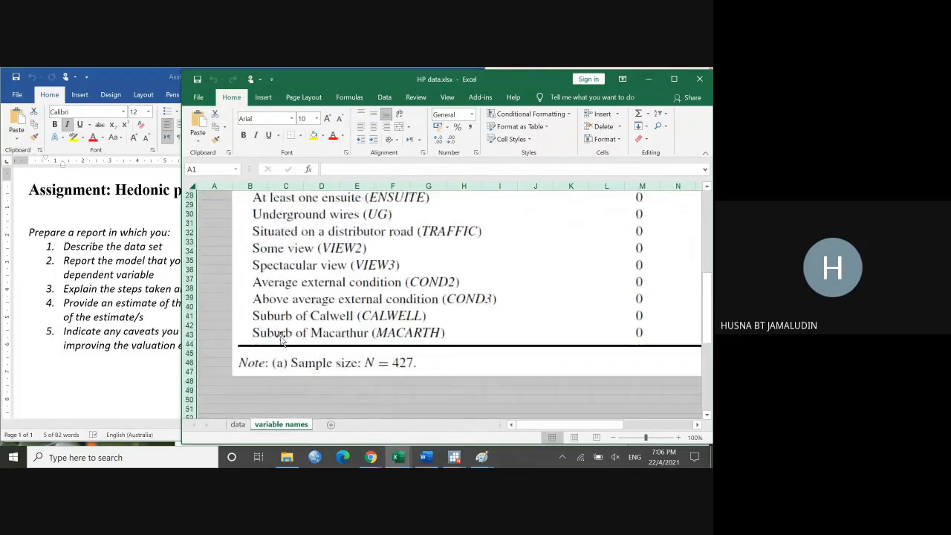
{"action": "scroll", "coordinate": [281, 335], "scroll_direction": "up", "scroll_amount": 3}
{"action": "scroll", "coordinate": [281, 335], "scroll_direction": "up", "scroll_amount": 4}
{"action": "scroll", "coordinate": [281, 336], "scroll_direction": "up", "scroll_amount": 1}
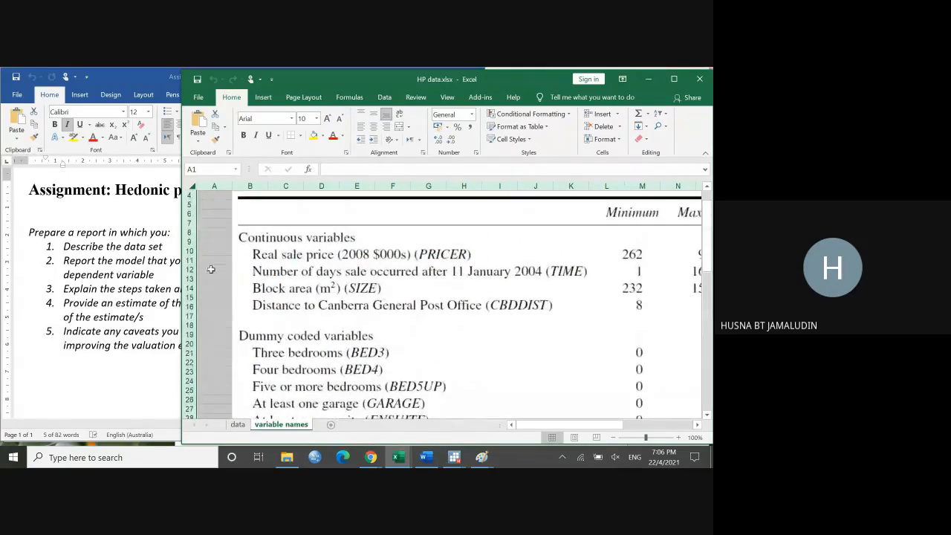
Step: Return to the Word assignment and highlight "steps taken", "best fit to" and "tests applied to estimate your preferred model" in items 2 and 3
{"action": "left_click", "coordinate": [64, 262]}
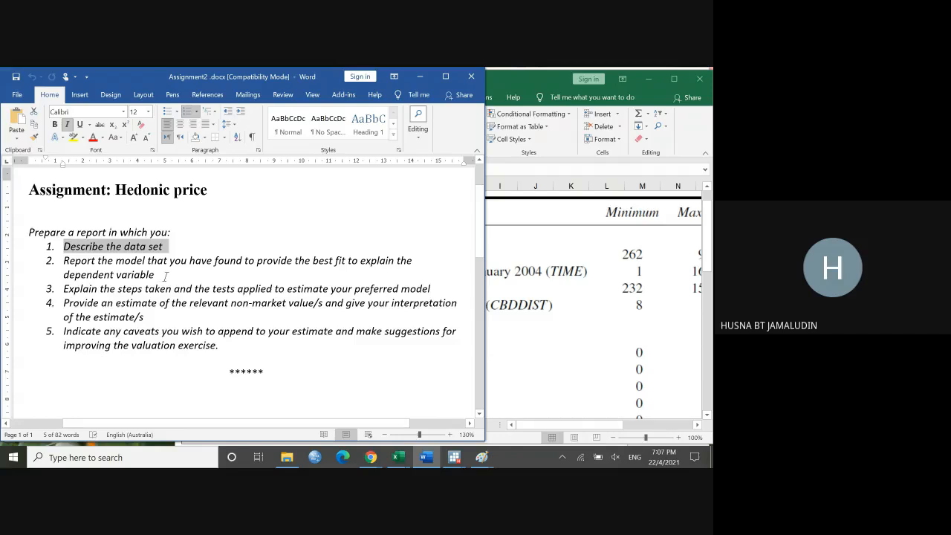
{"action": "left_click", "coordinate": [164, 275]}
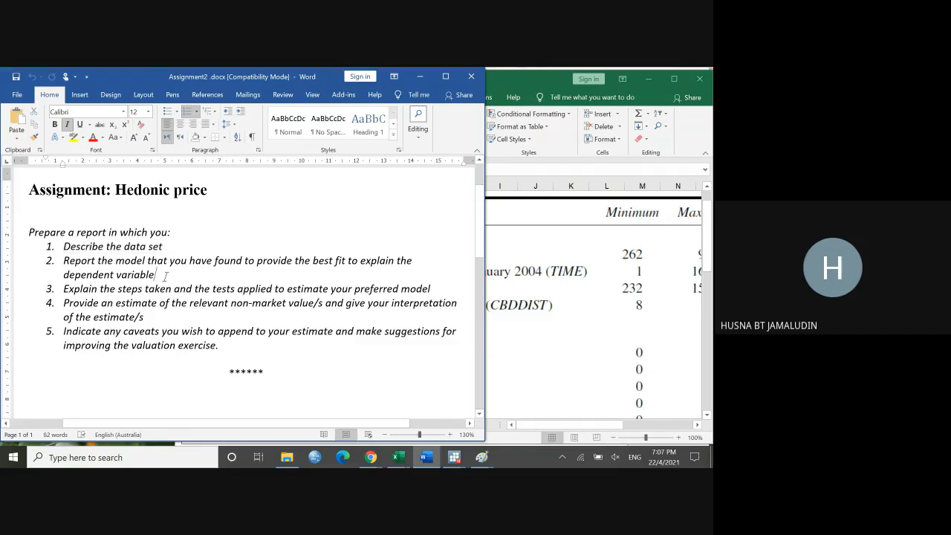
{"action": "scroll", "coordinate": [165, 276], "scroll_direction": "down", "scroll_amount": 1}
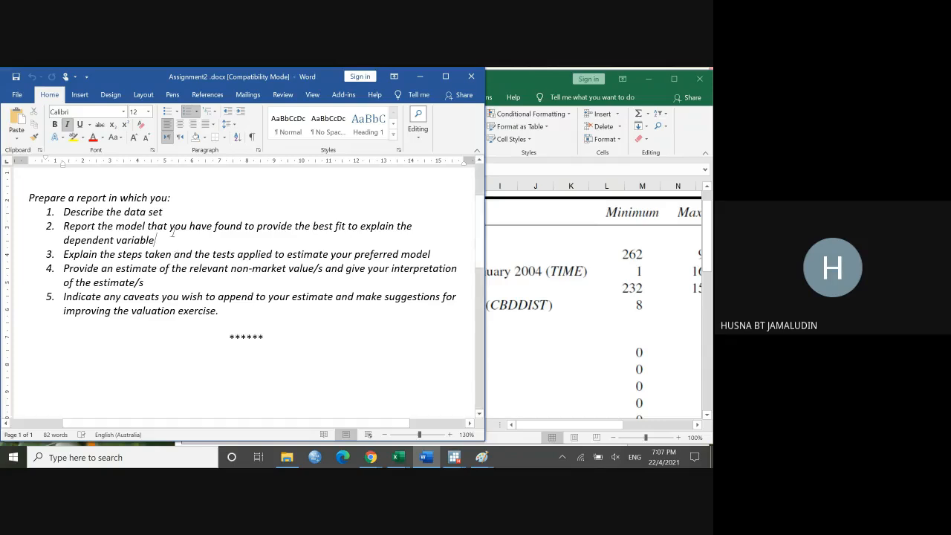
{"action": "left_click_drag", "start_coordinate": [123, 255], "coordinate": [172, 256]}
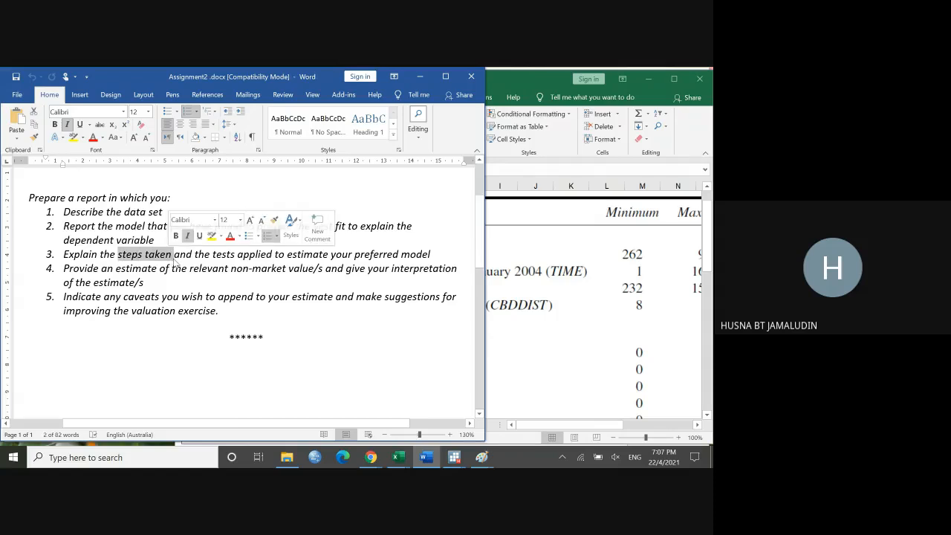
{"action": "left_click", "coordinate": [320, 229]}
{"action": "left_click_drag", "start_coordinate": [320, 229], "coordinate": [360, 226]}
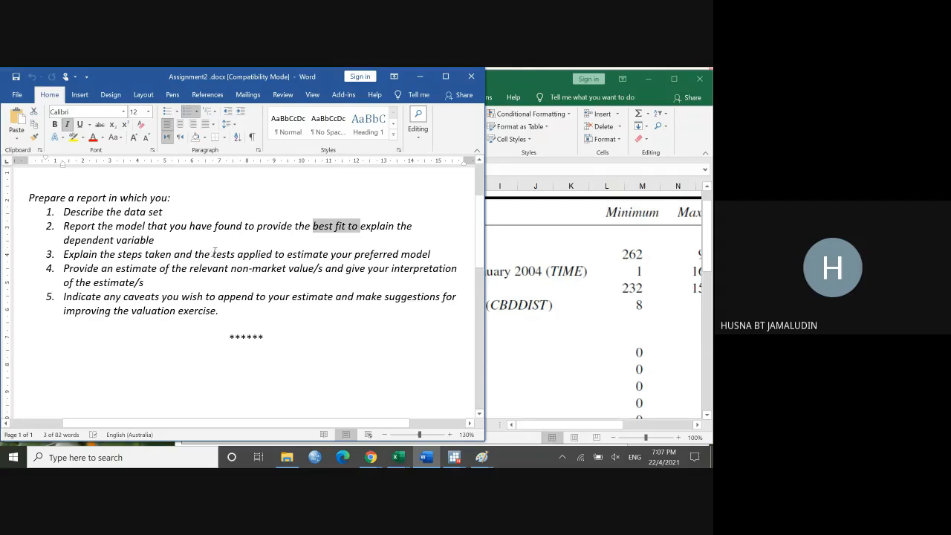
{"action": "left_click_drag", "start_coordinate": [212, 255], "coordinate": [429, 254]}
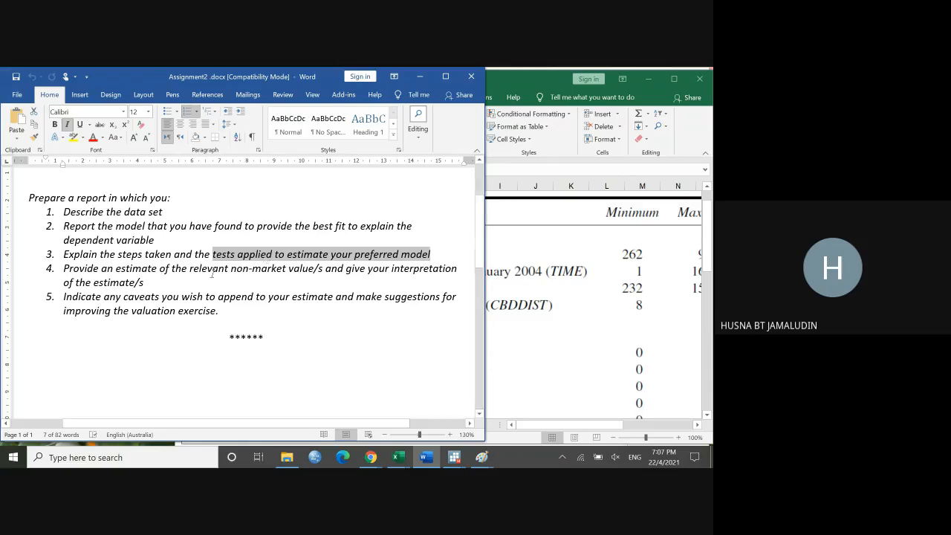
Step: Highlight "non-market" in item 4 of the assignment instructions
{"action": "scroll", "coordinate": [211, 273], "scroll_direction": "down", "scroll_amount": 2}
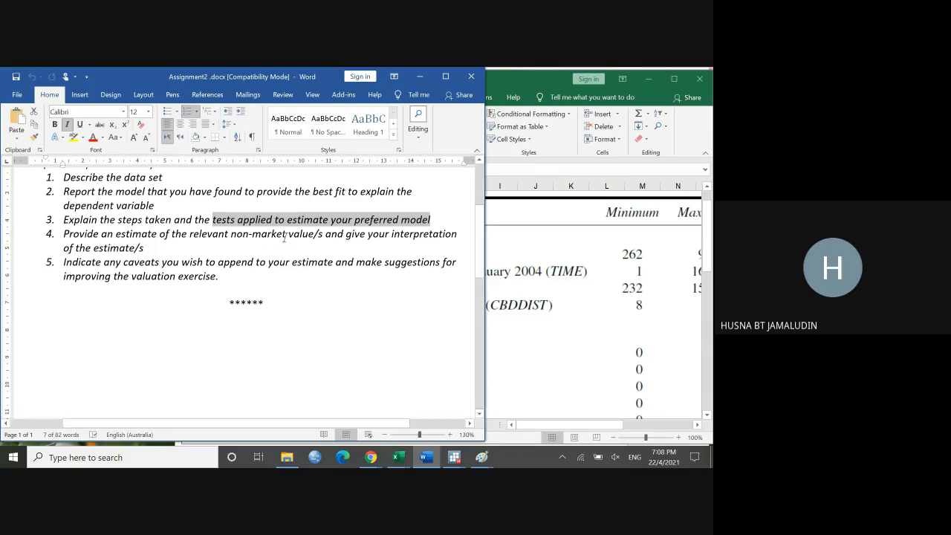
{"action": "left_click", "coordinate": [236, 234]}
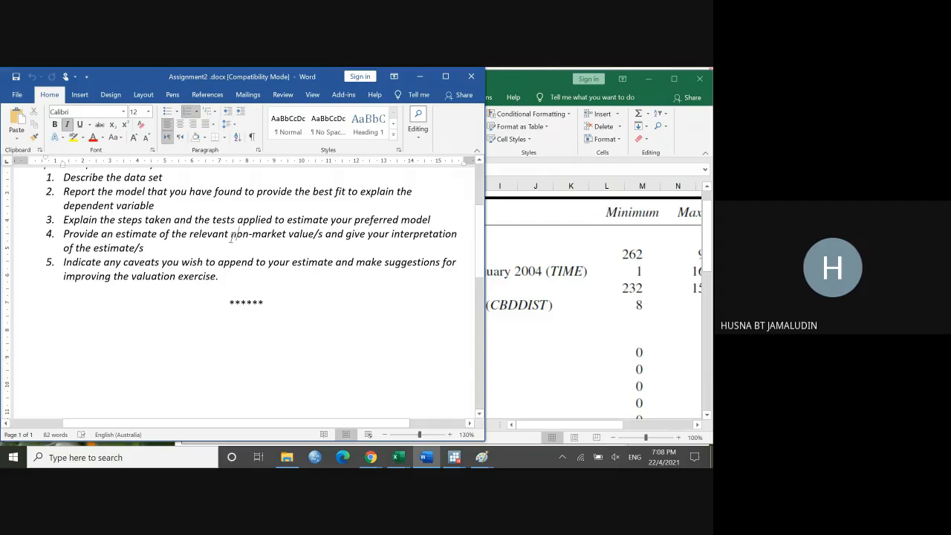
{"action": "left_click_drag", "start_coordinate": [231, 235], "coordinate": [279, 235]}
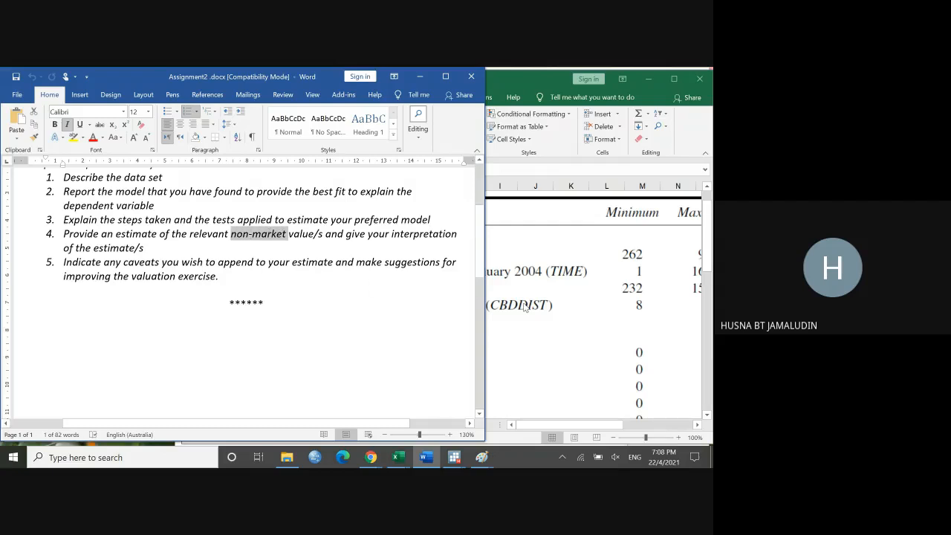
Step: Switch to HP data.xlsx in Excel and compare the data sheet's columns from TIME through PRICE with the variable names sheet's definitions
{"action": "left_click", "coordinate": [572, 312]}
{"action": "scroll", "coordinate": [572, 312], "scroll_direction": "down", "scroll_amount": 1}
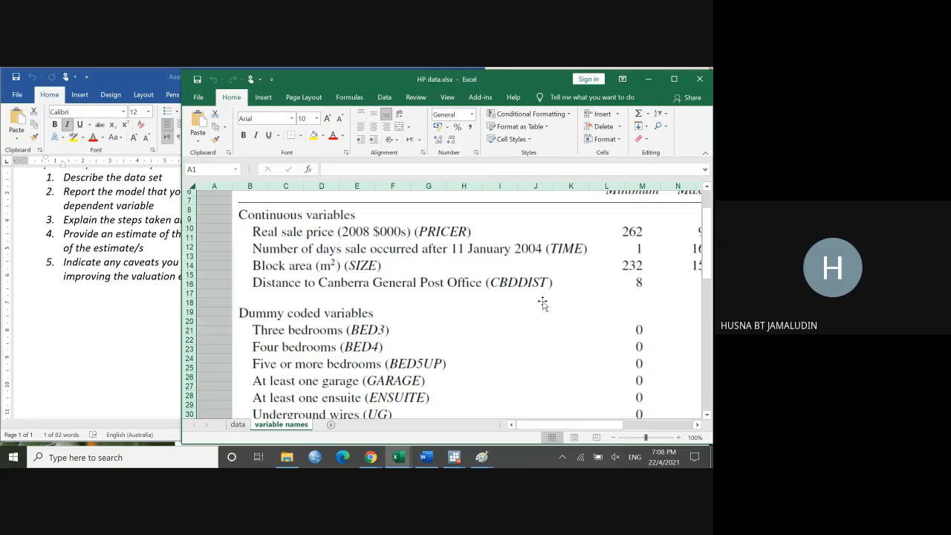
{"action": "left_click", "coordinate": [237, 424]}
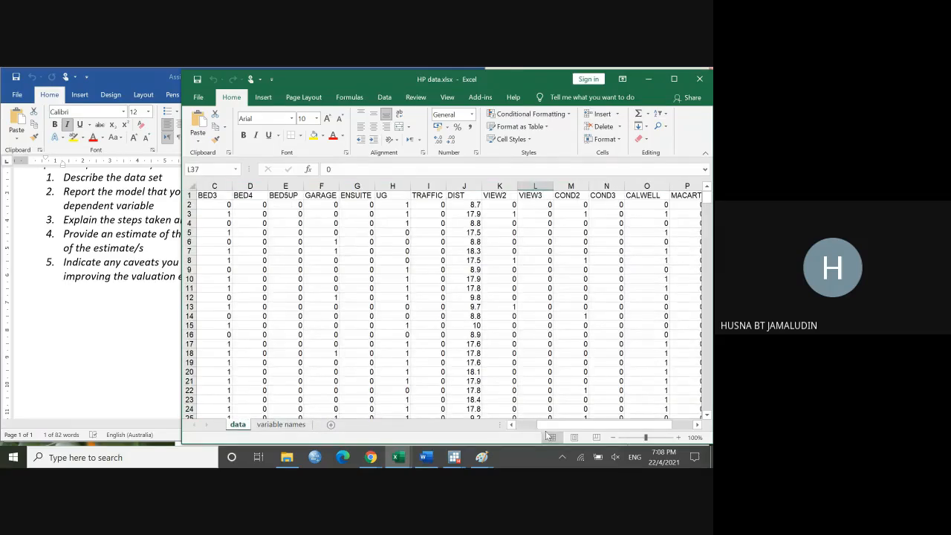
{"action": "left_click_drag", "start_coordinate": [550, 424], "coordinate": [487, 421]}
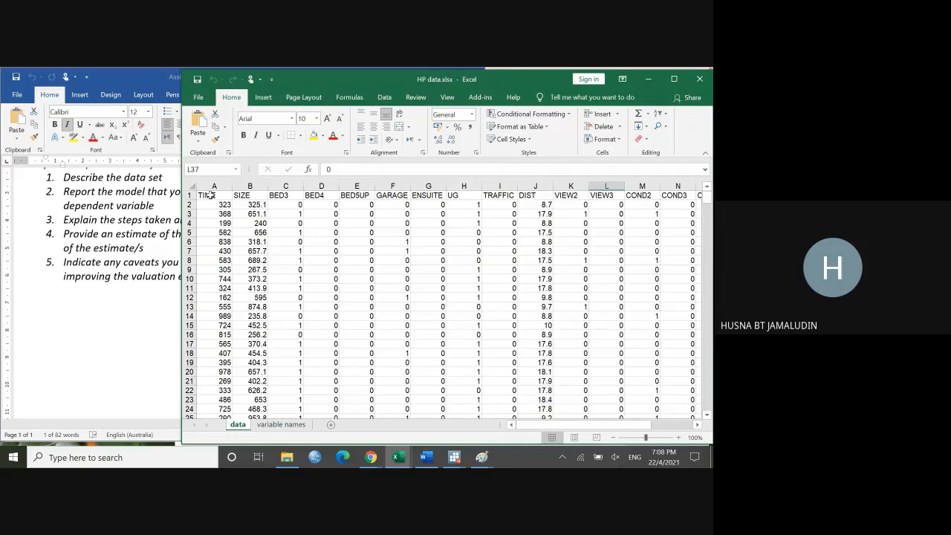
{"action": "left_click", "coordinate": [280, 424]}
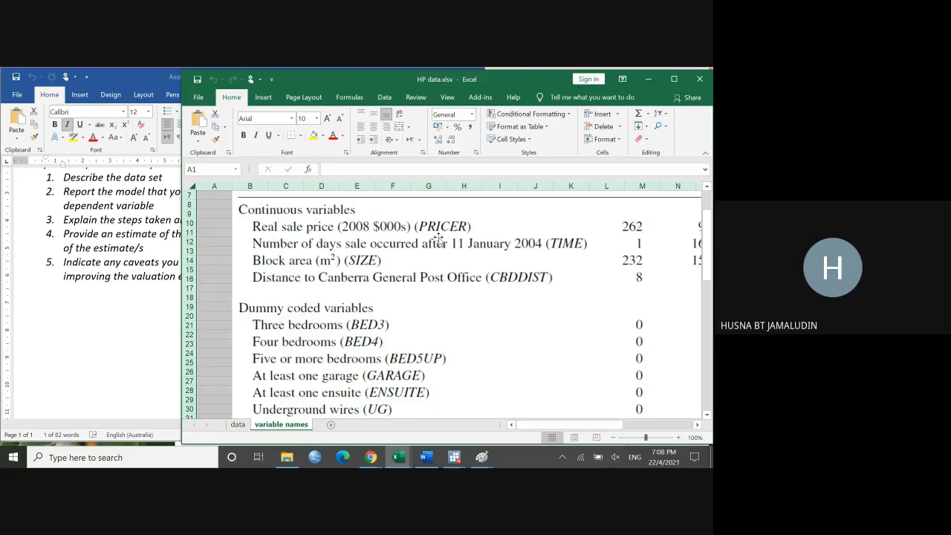
{"action": "left_click", "coordinate": [237, 424]}
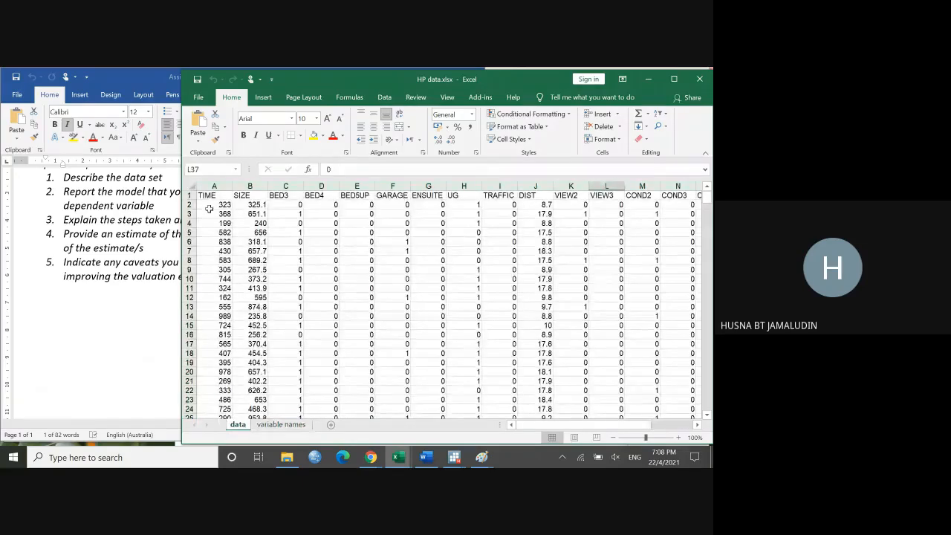
{"action": "left_click", "coordinate": [306, 424]}
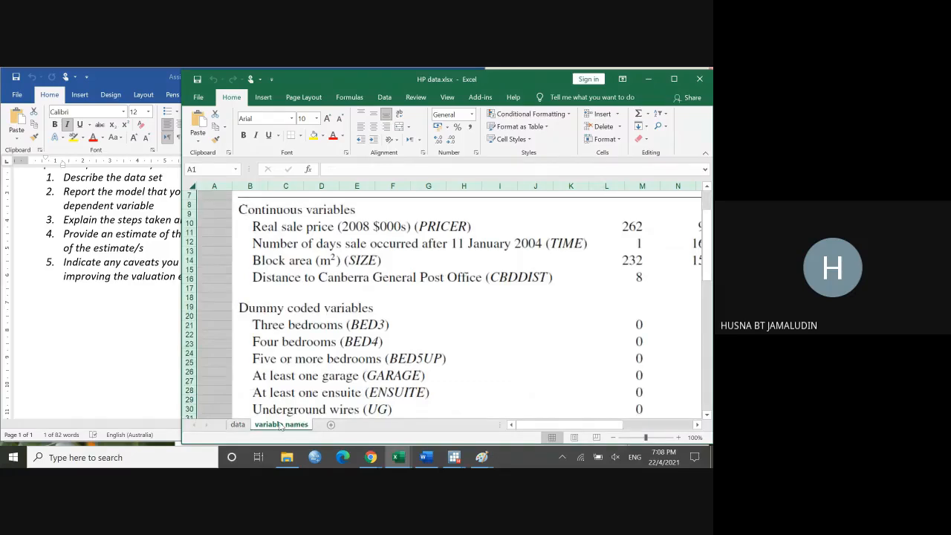
{"action": "left_click", "coordinate": [238, 425]}
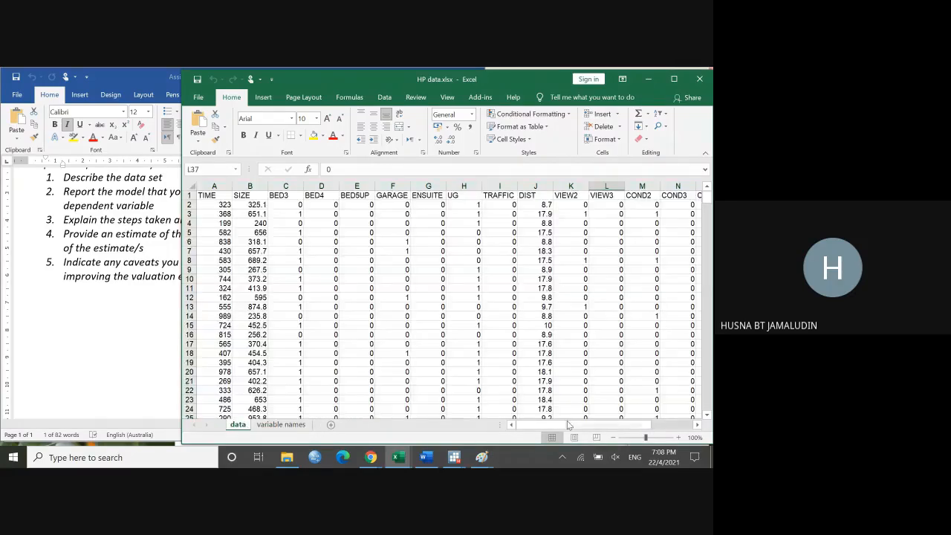
{"action": "left_click_drag", "start_coordinate": [566, 426], "coordinate": [623, 433]}
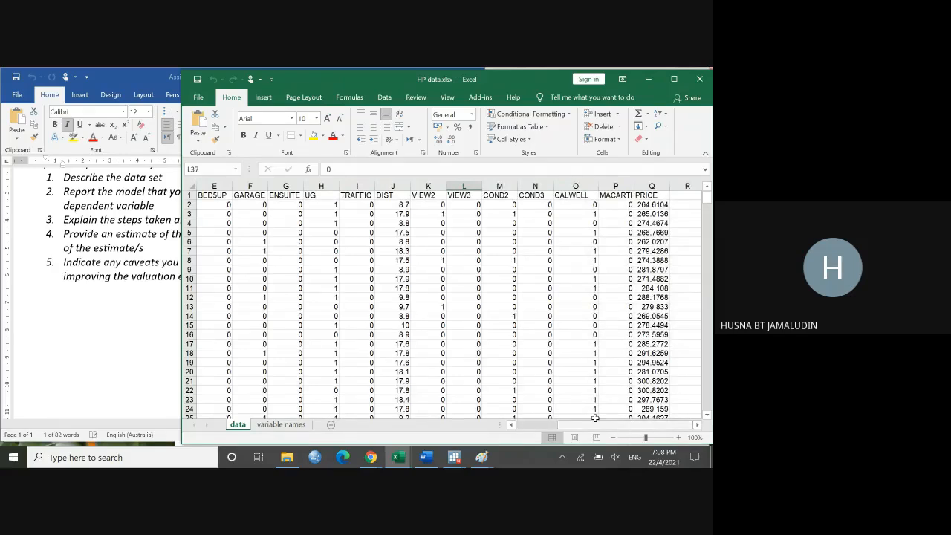
Step: Return to the Word assignment document and clear the text highlight in item 4
{"action": "left_click", "coordinate": [151, 348]}
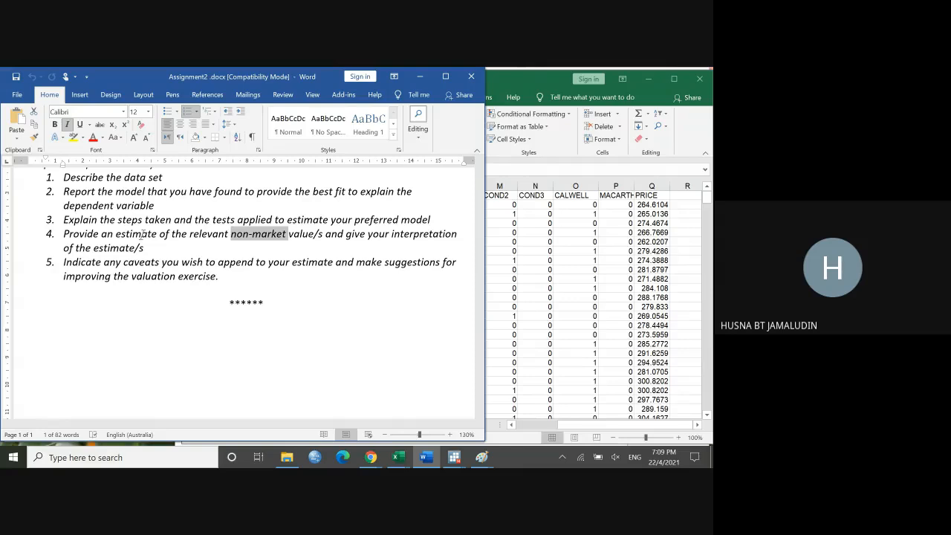
{"action": "left_click", "coordinate": [233, 239]}
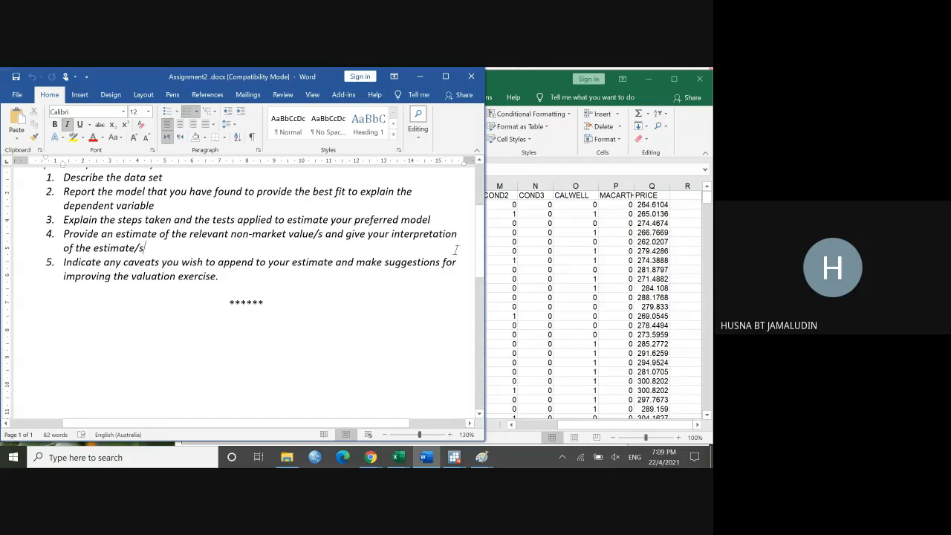
Step: Highlight "interpretation" in item 4, then "caveats" and "make suggestions" in item 5 of the assignment instructions
{"action": "left_click_drag", "start_coordinate": [392, 234], "coordinate": [459, 239]}
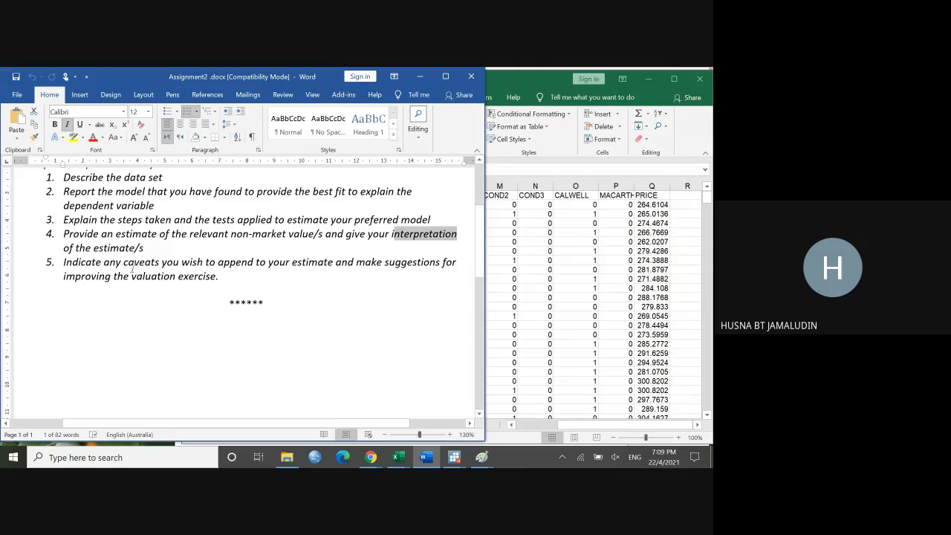
{"action": "left_click_drag", "start_coordinate": [123, 263], "coordinate": [159, 265]}
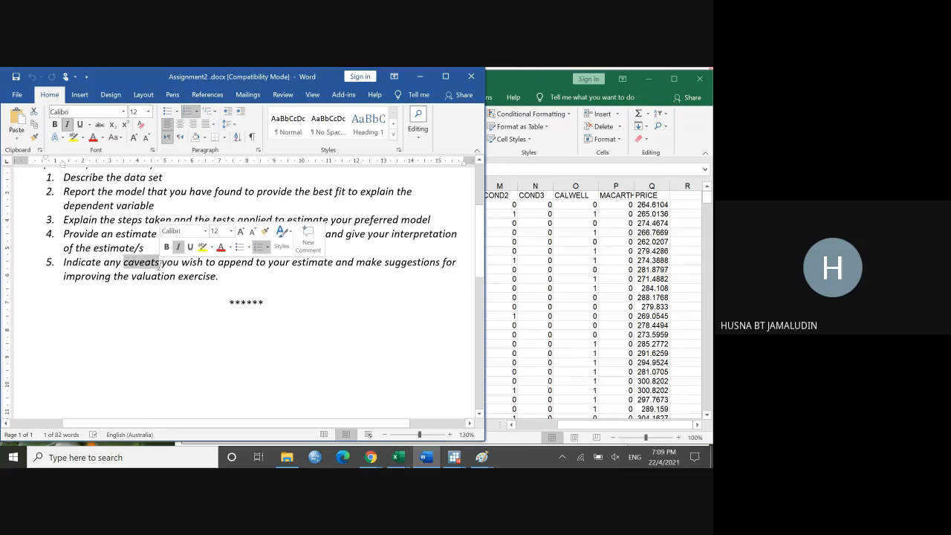
{"action": "left_click", "coordinate": [152, 273]}
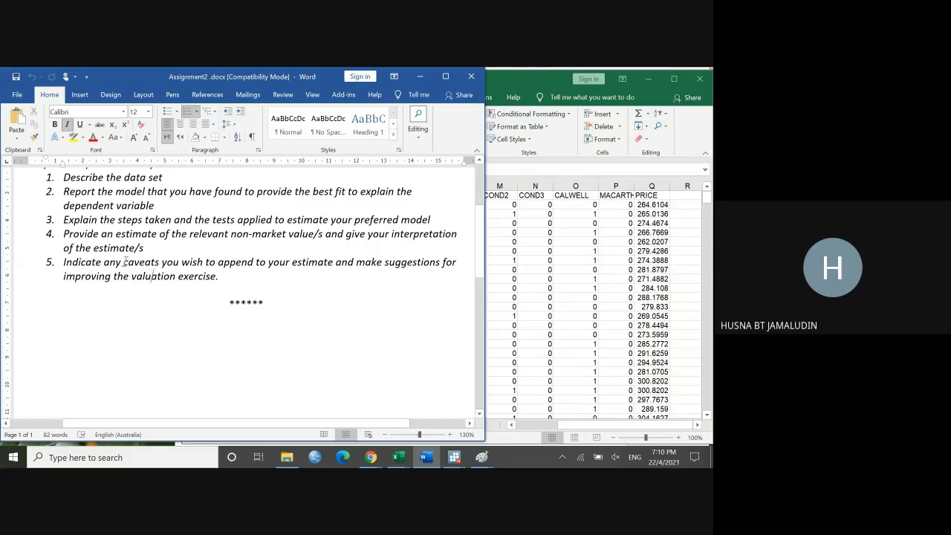
{"action": "left_click_drag", "start_coordinate": [124, 261], "coordinate": [160, 264]}
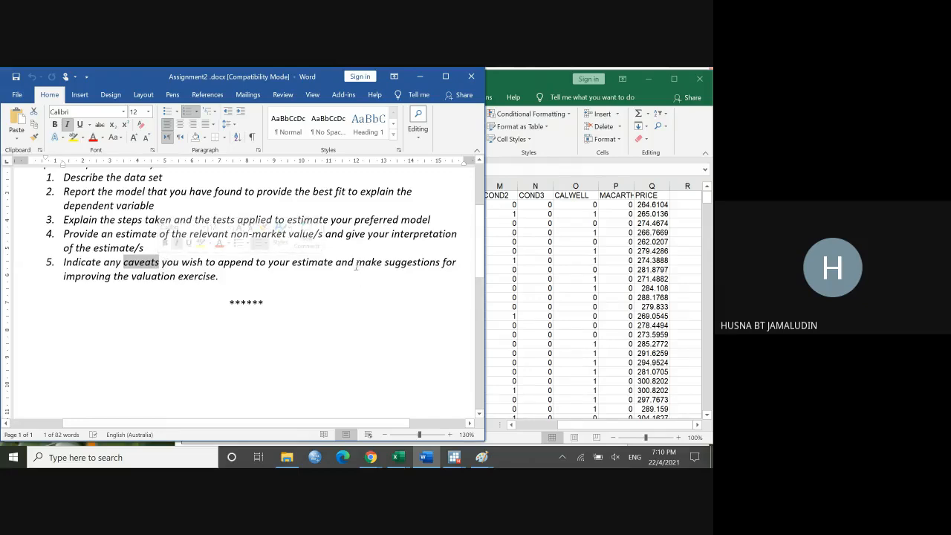
{"action": "left_click_drag", "start_coordinate": [356, 264], "coordinate": [414, 262]}
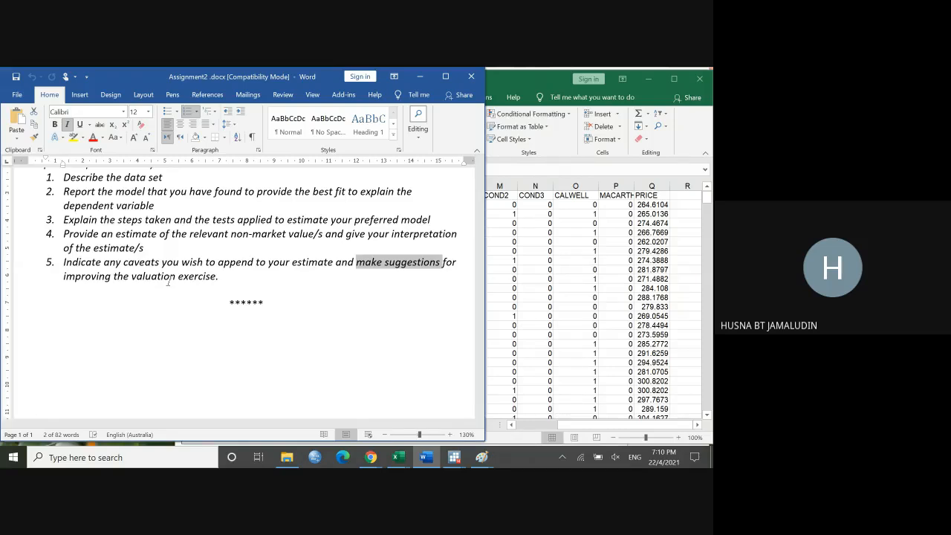
Step: Switch to the ECON7306 Google Meet call in Chrome and open the additional call options for stopping the recording
{"action": "mouse_move", "coordinate": [386, 463]}
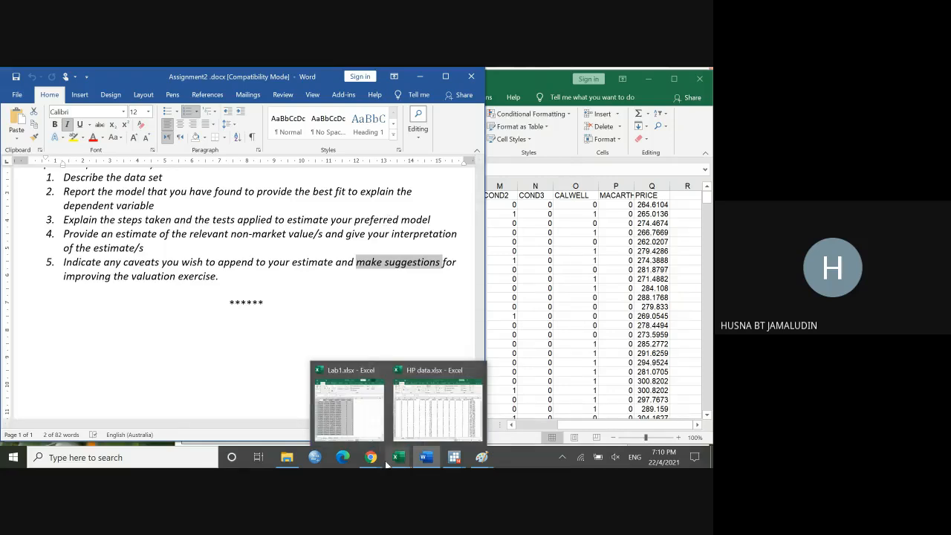
{"action": "left_click", "coordinate": [406, 387]}
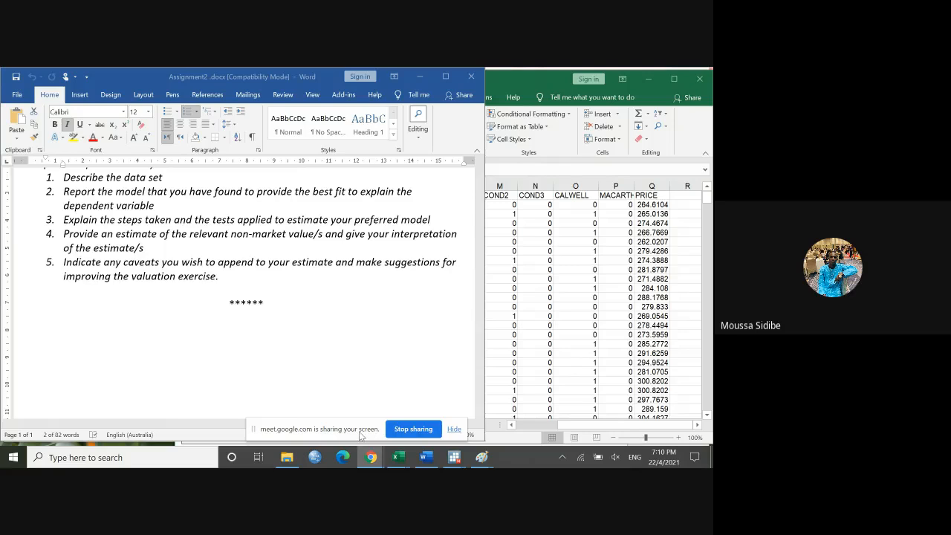
{"action": "mouse_move", "coordinate": [374, 461]}
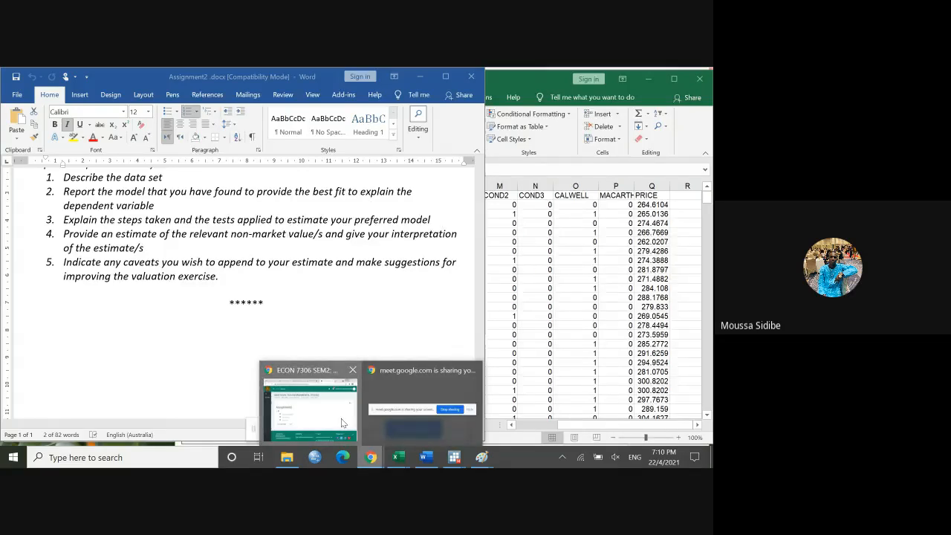
{"action": "left_click", "coordinate": [338, 394]}
{"action": "left_click", "coordinate": [423, 86]}
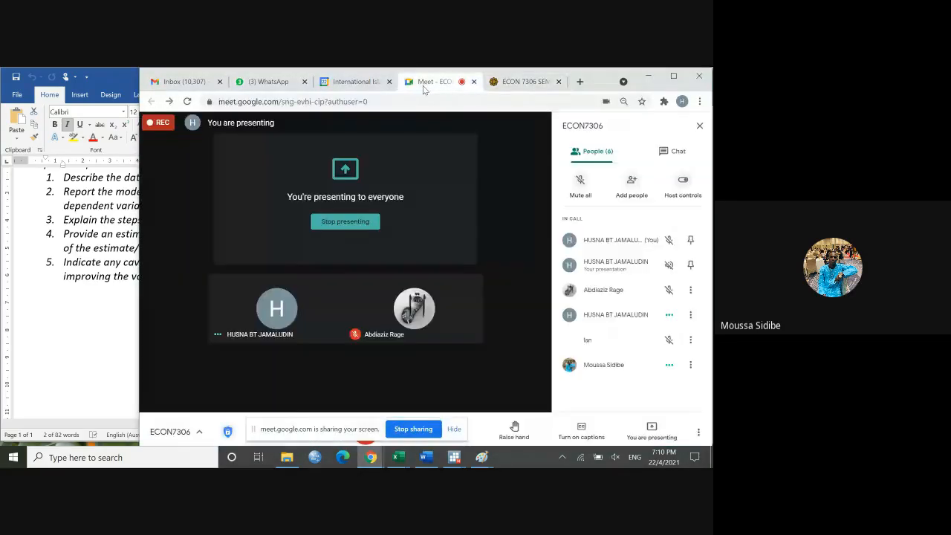
{"action": "left_click", "coordinate": [698, 431]}
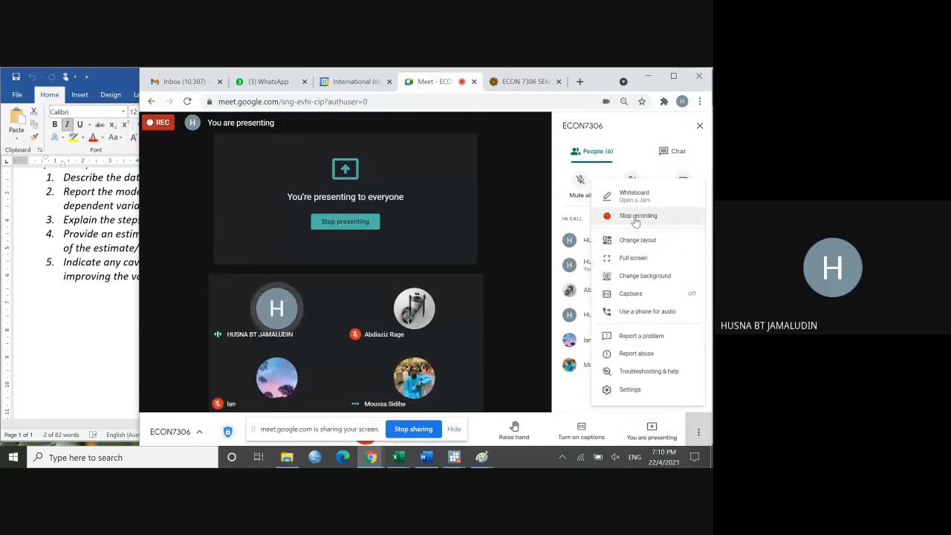